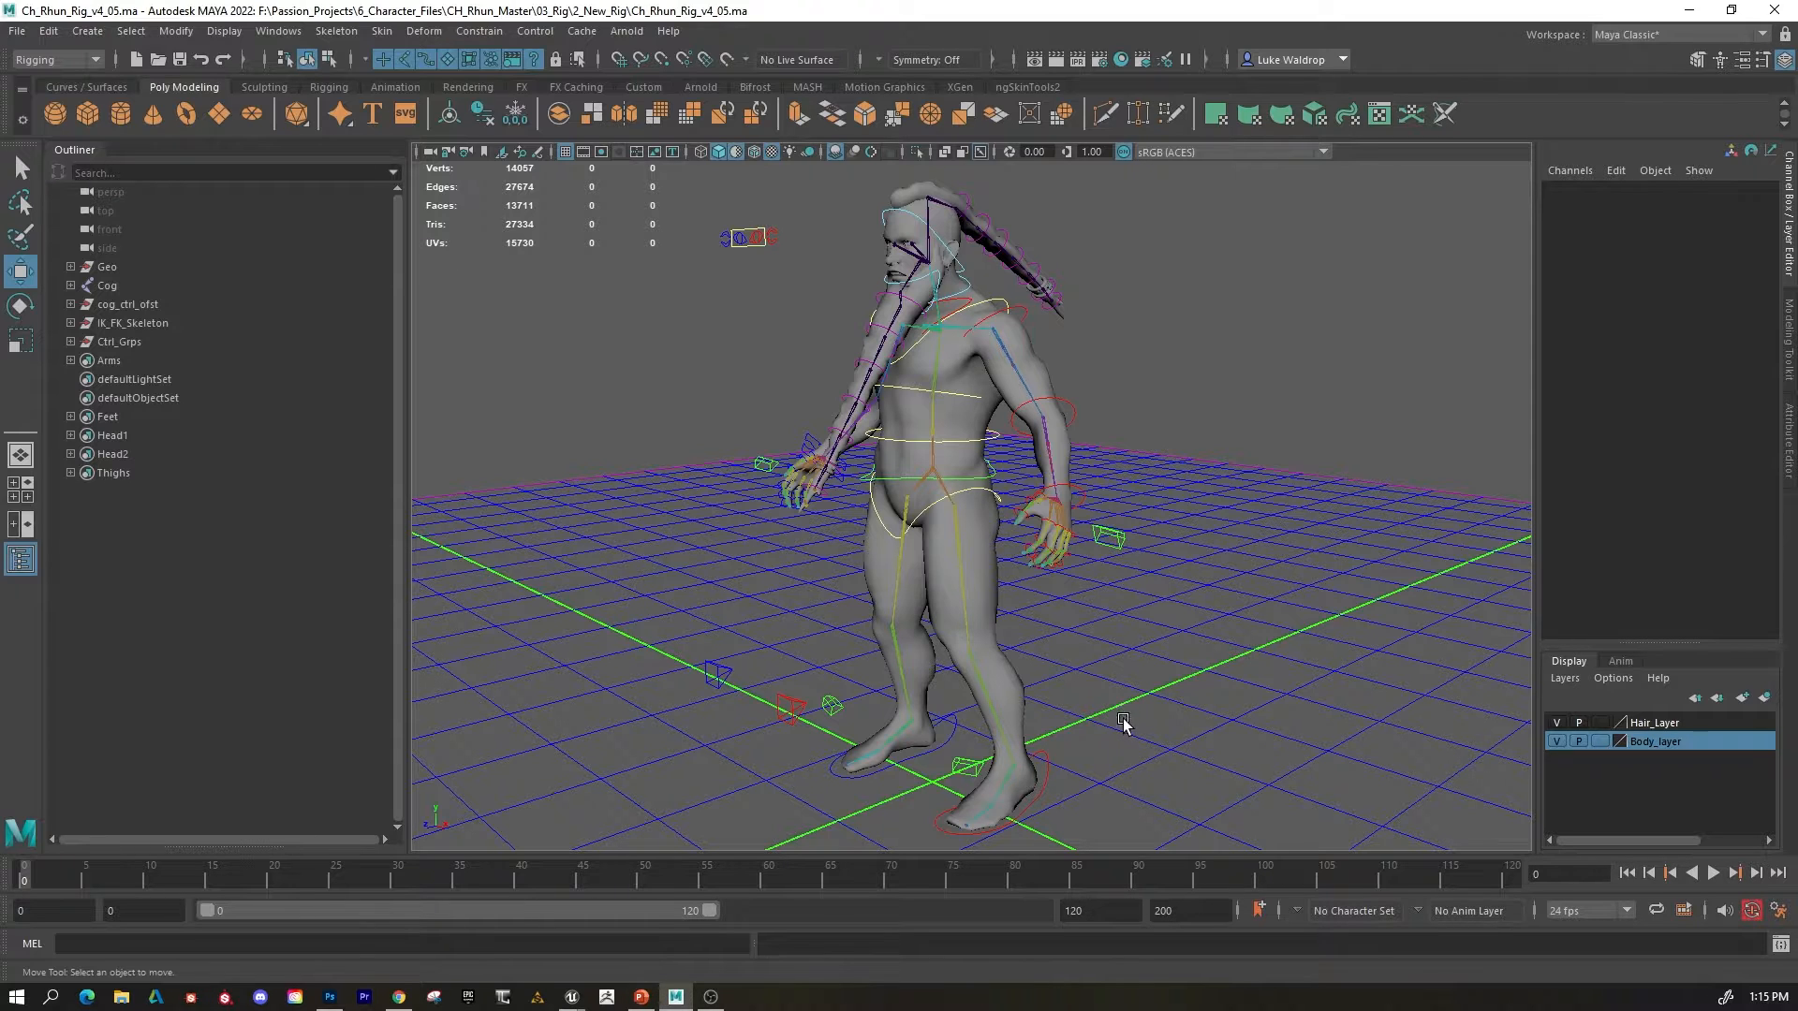
# Try rotating the left shoulder FK control to see how the arm deforms, and undo the rotation.
pyautogui.moveTo(1134, 675)
pyautogui.keyDown('alt'); pyautogui.mouseDown()
pyautogui.moveTo(1312, 655)
pyautogui.moveTo(1133, 690)
pyautogui.mouseUp(); pyautogui.keyUp('alt')
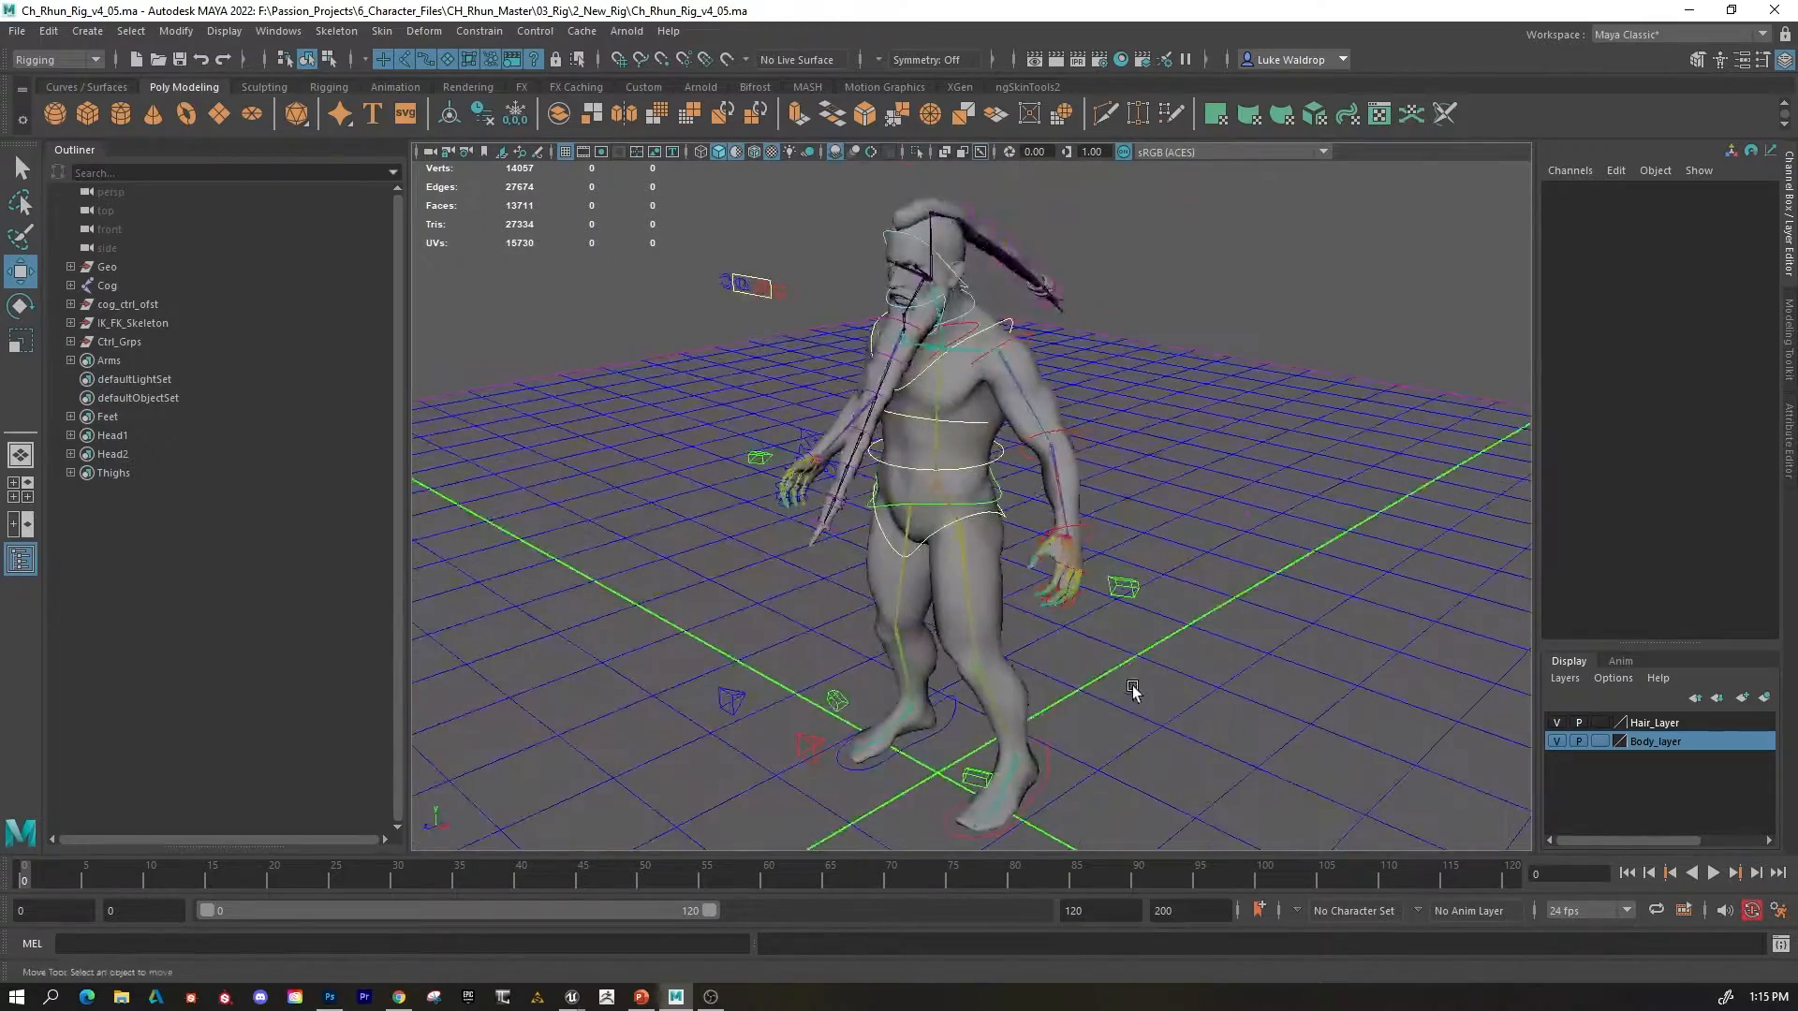
pyautogui.keyDown('alt'); pyautogui.moveTo(1133, 690); pyautogui.dragTo(1149, 681, button='right'); pyautogui.keyUp('alt')
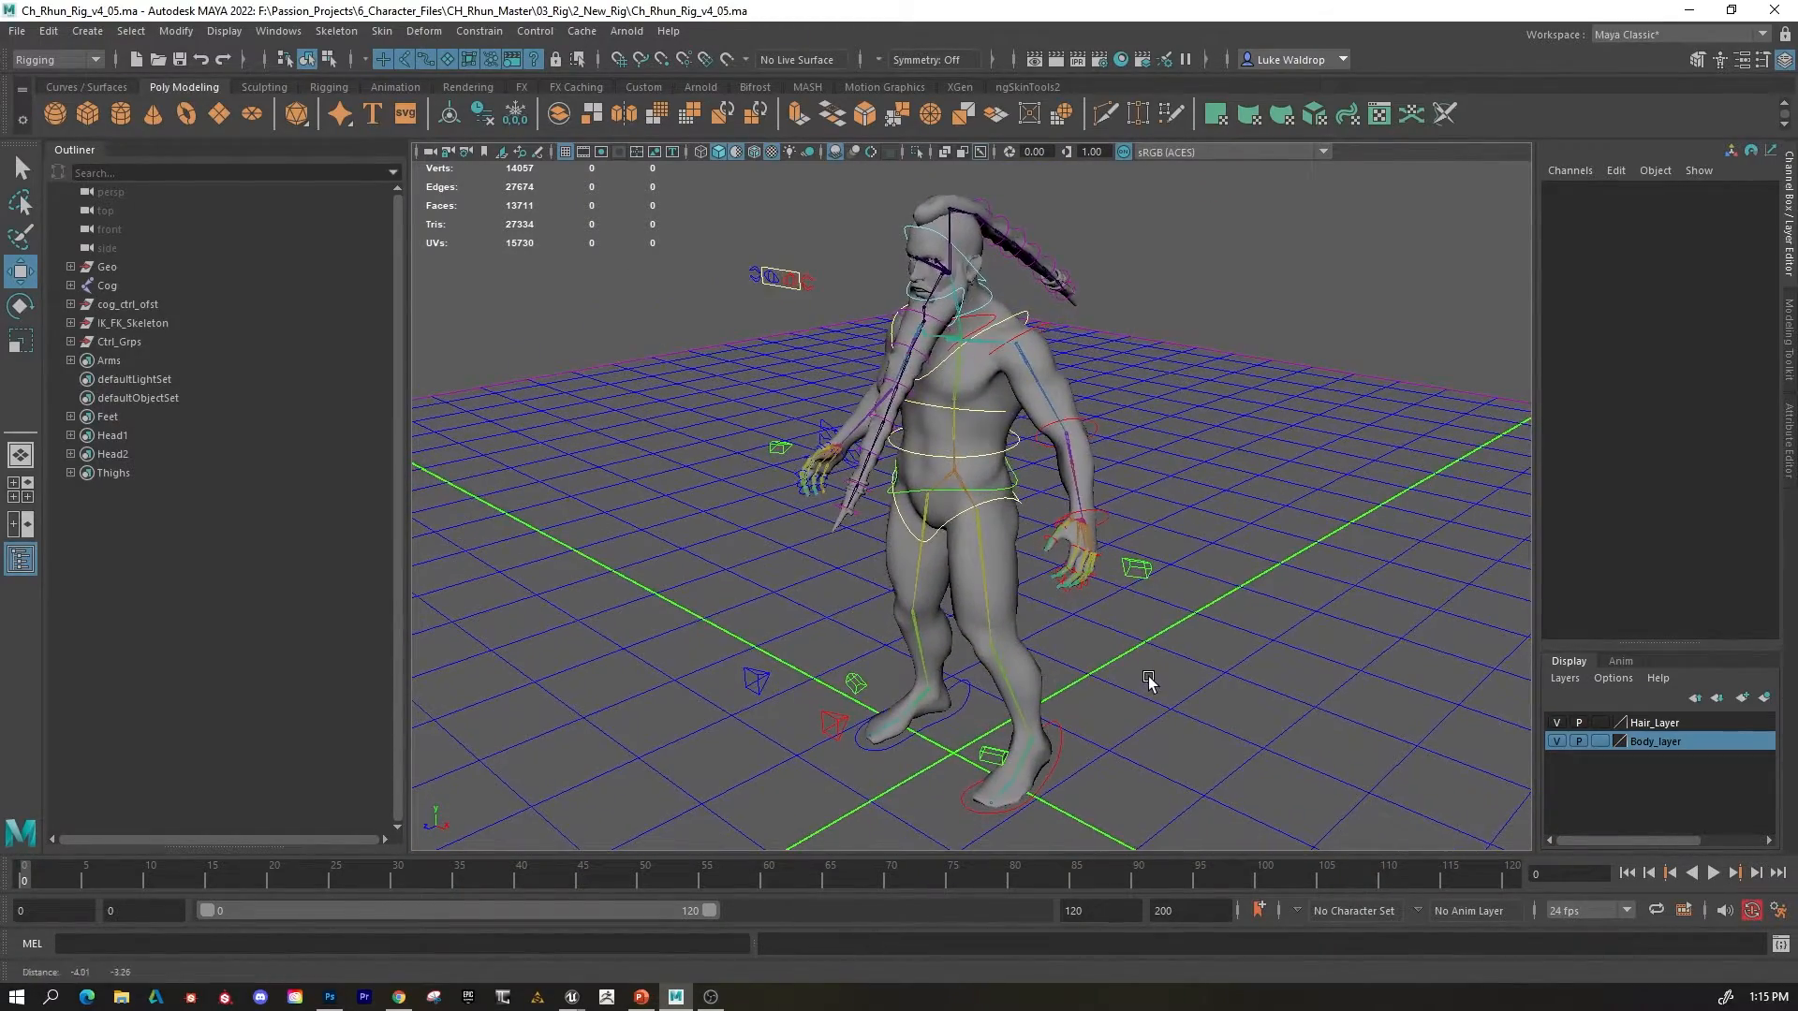
pyautogui.keyDown('alt'); pyautogui.moveTo(1149, 681); pyautogui.dragTo(1155, 716); pyautogui.keyUp('alt')
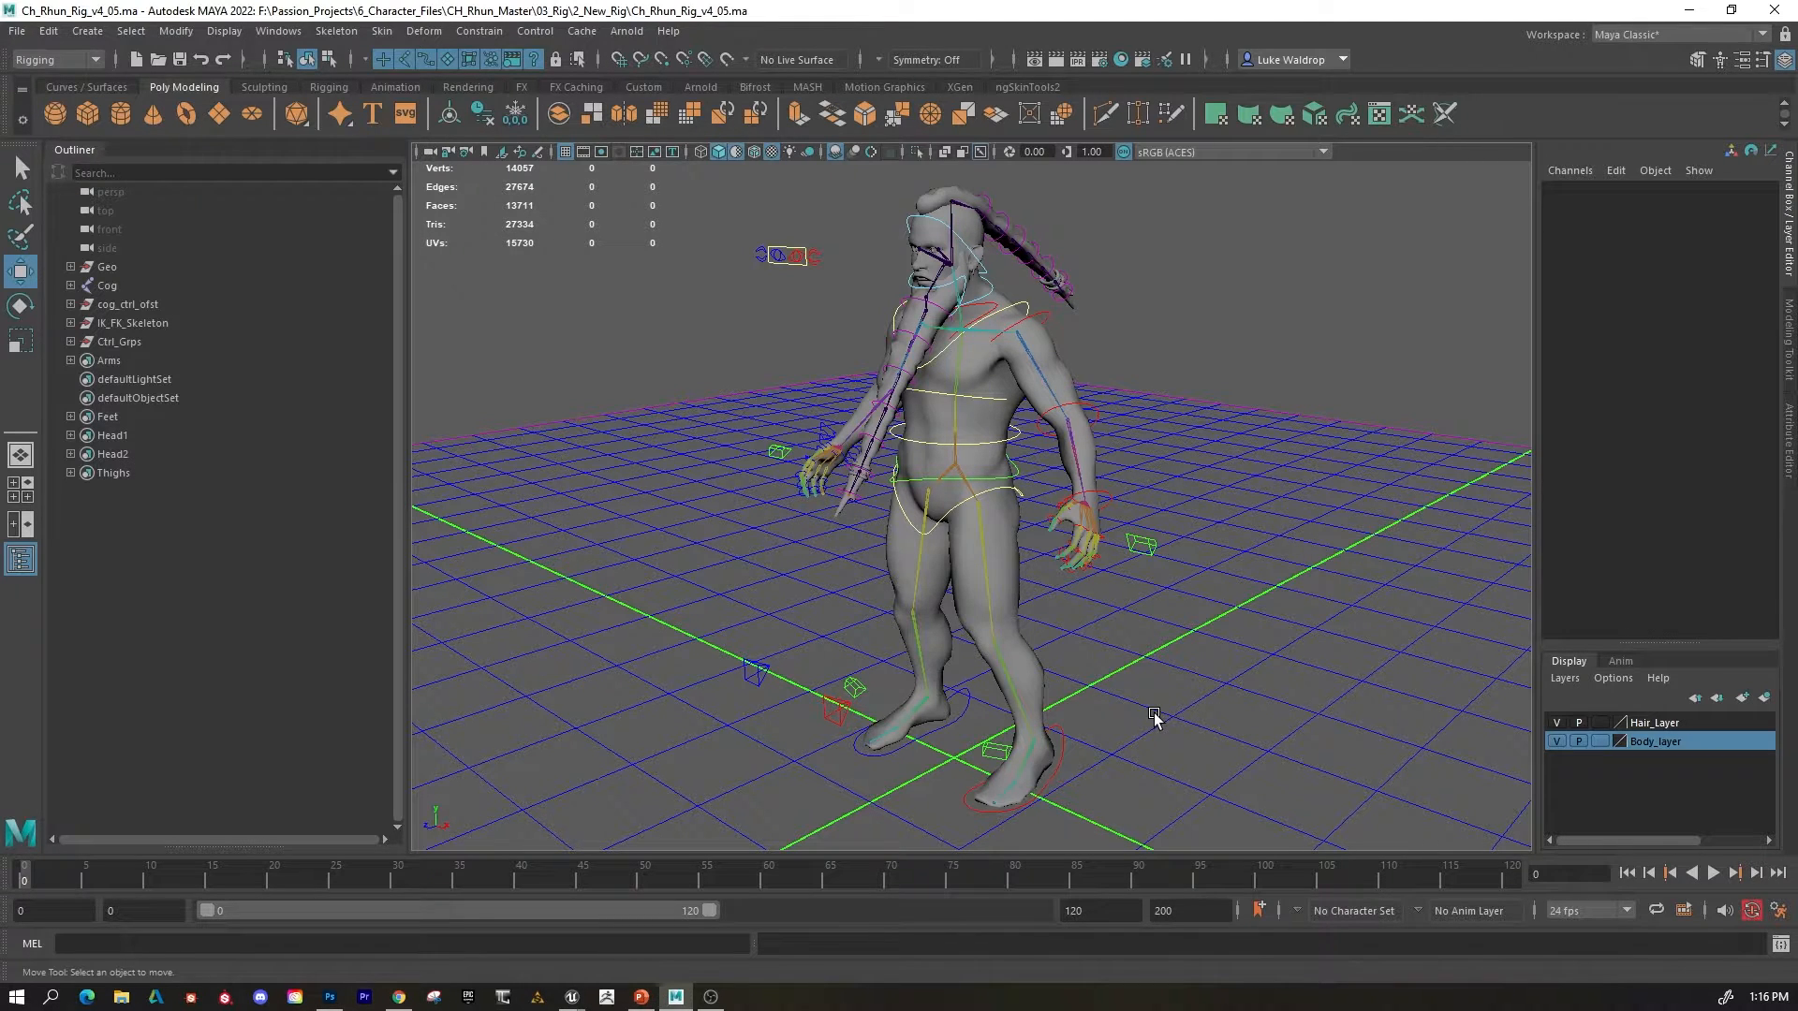
pyautogui.moveTo(1154, 717)
pyautogui.keyDown('alt'); pyautogui.mouseDown()
pyautogui.moveTo(1216, 727)
pyautogui.moveTo(1170, 713)
pyautogui.moveTo(1140, 734)
pyautogui.mouseUp(); pyautogui.keyUp('alt')
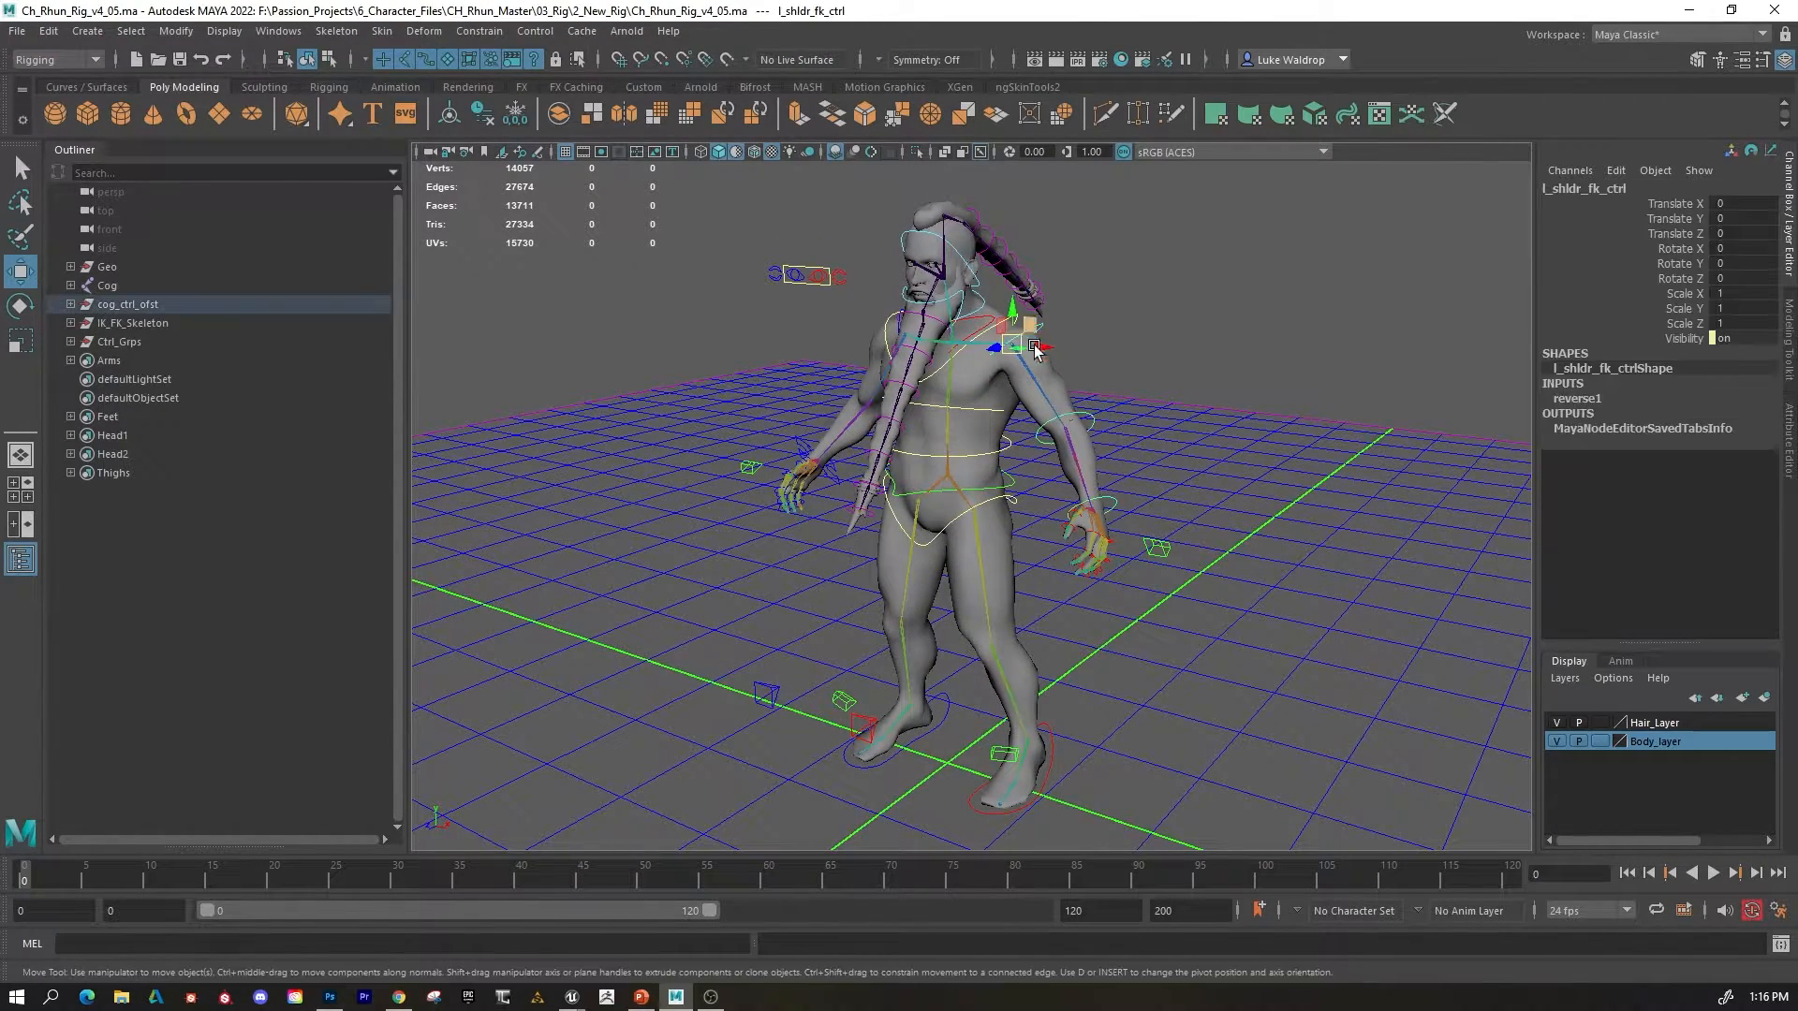
pyautogui.click(1037, 335)
pyautogui.press('e')
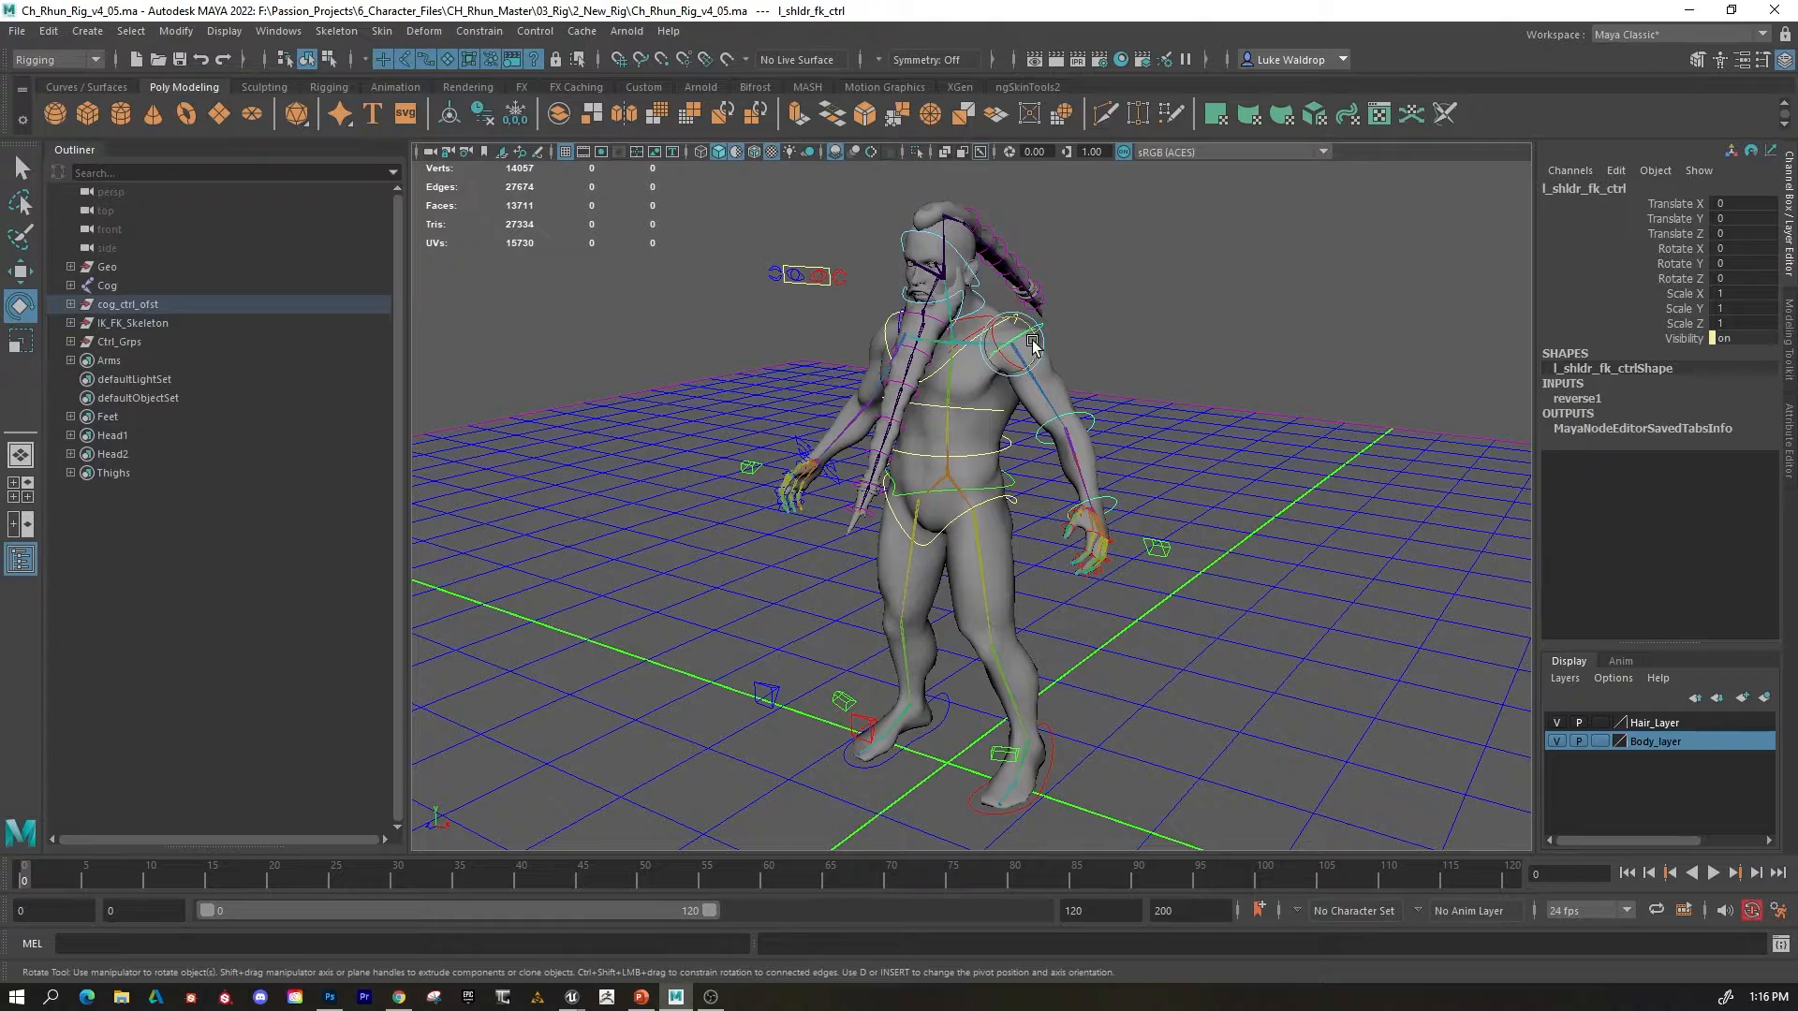
pyautogui.moveTo(1023, 349); pyautogui.dragTo(1208, 435)
pyautogui.hotkey('ctrl', 'z')
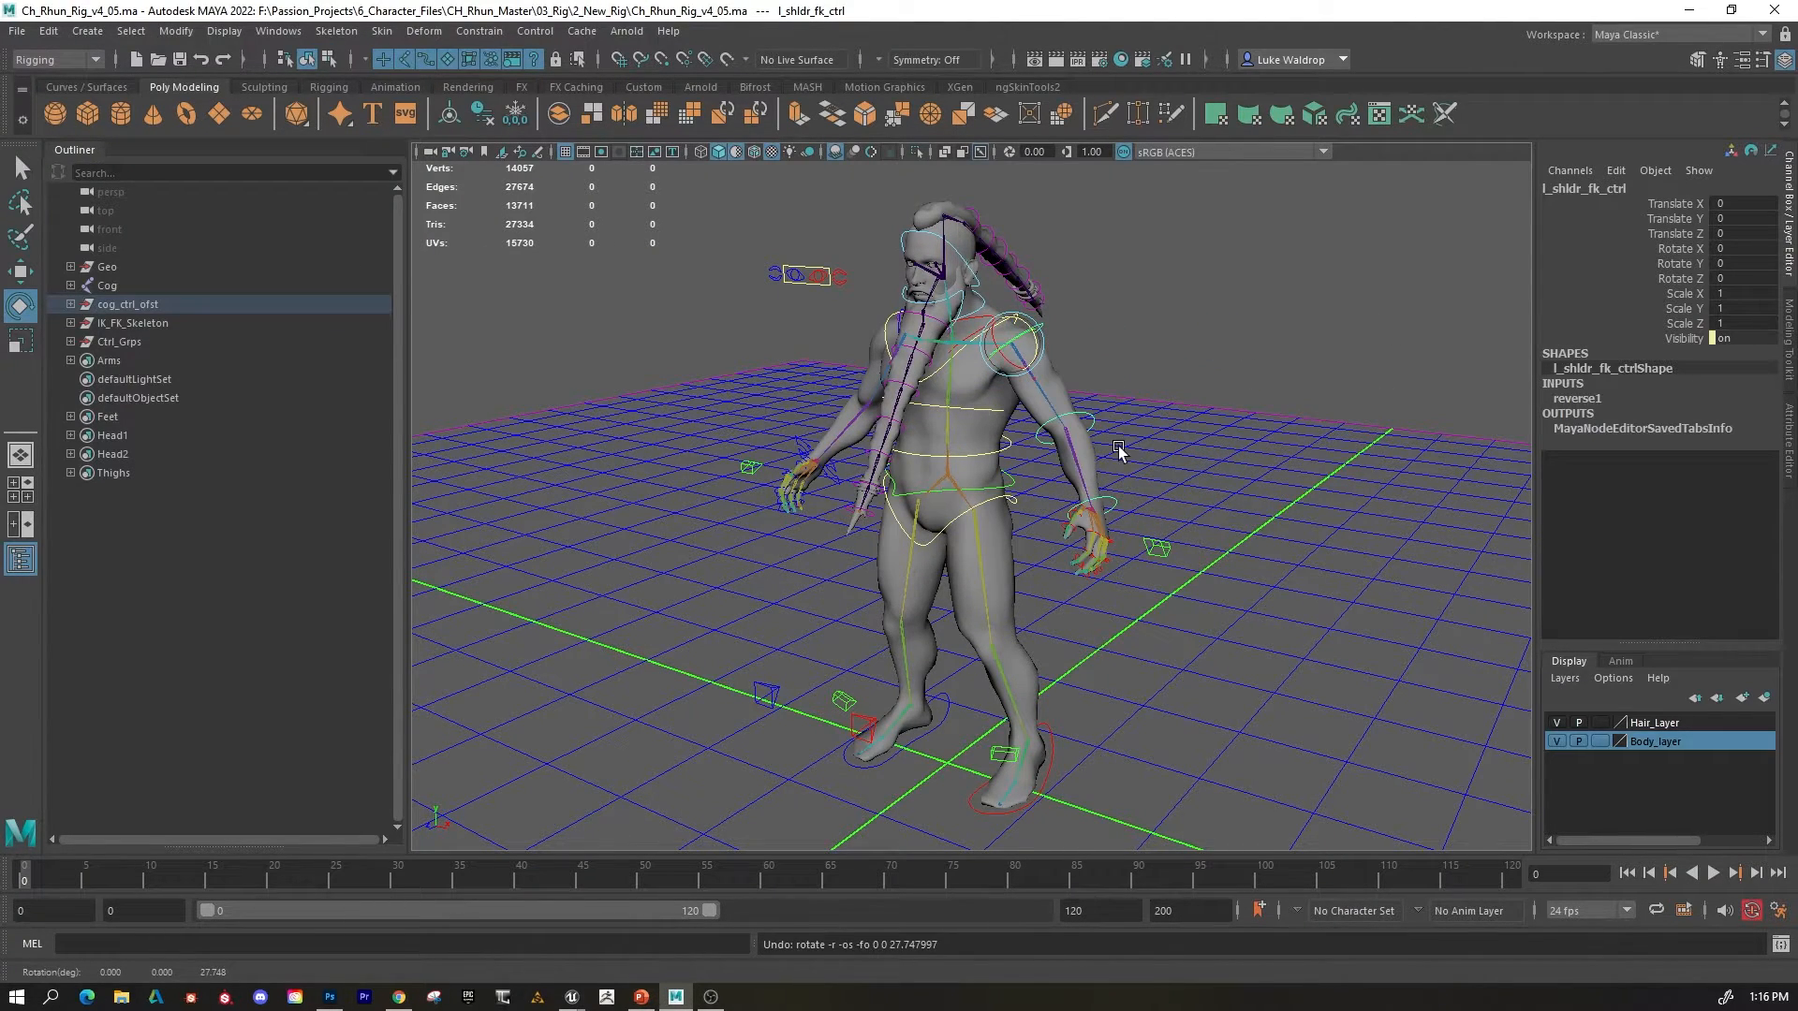
# Select the body mesh and examine its wireframe against the arm, torso and leg joints.
pyautogui.scroll(4, 1153, 397)
pyautogui.keyDown('alt'); pyautogui.moveTo(1159, 393); pyautogui.dragTo(1131, 497, button='middle'); pyautogui.keyUp('alt')
pyautogui.keyDown('alt'); pyautogui.moveTo(1131, 497); pyautogui.dragTo(1264, 469, button='right'); pyautogui.keyUp('alt')
pyautogui.keyDown('alt'); pyautogui.moveTo(1264, 469); pyautogui.dragTo(1220, 494); pyautogui.keyUp('alt')
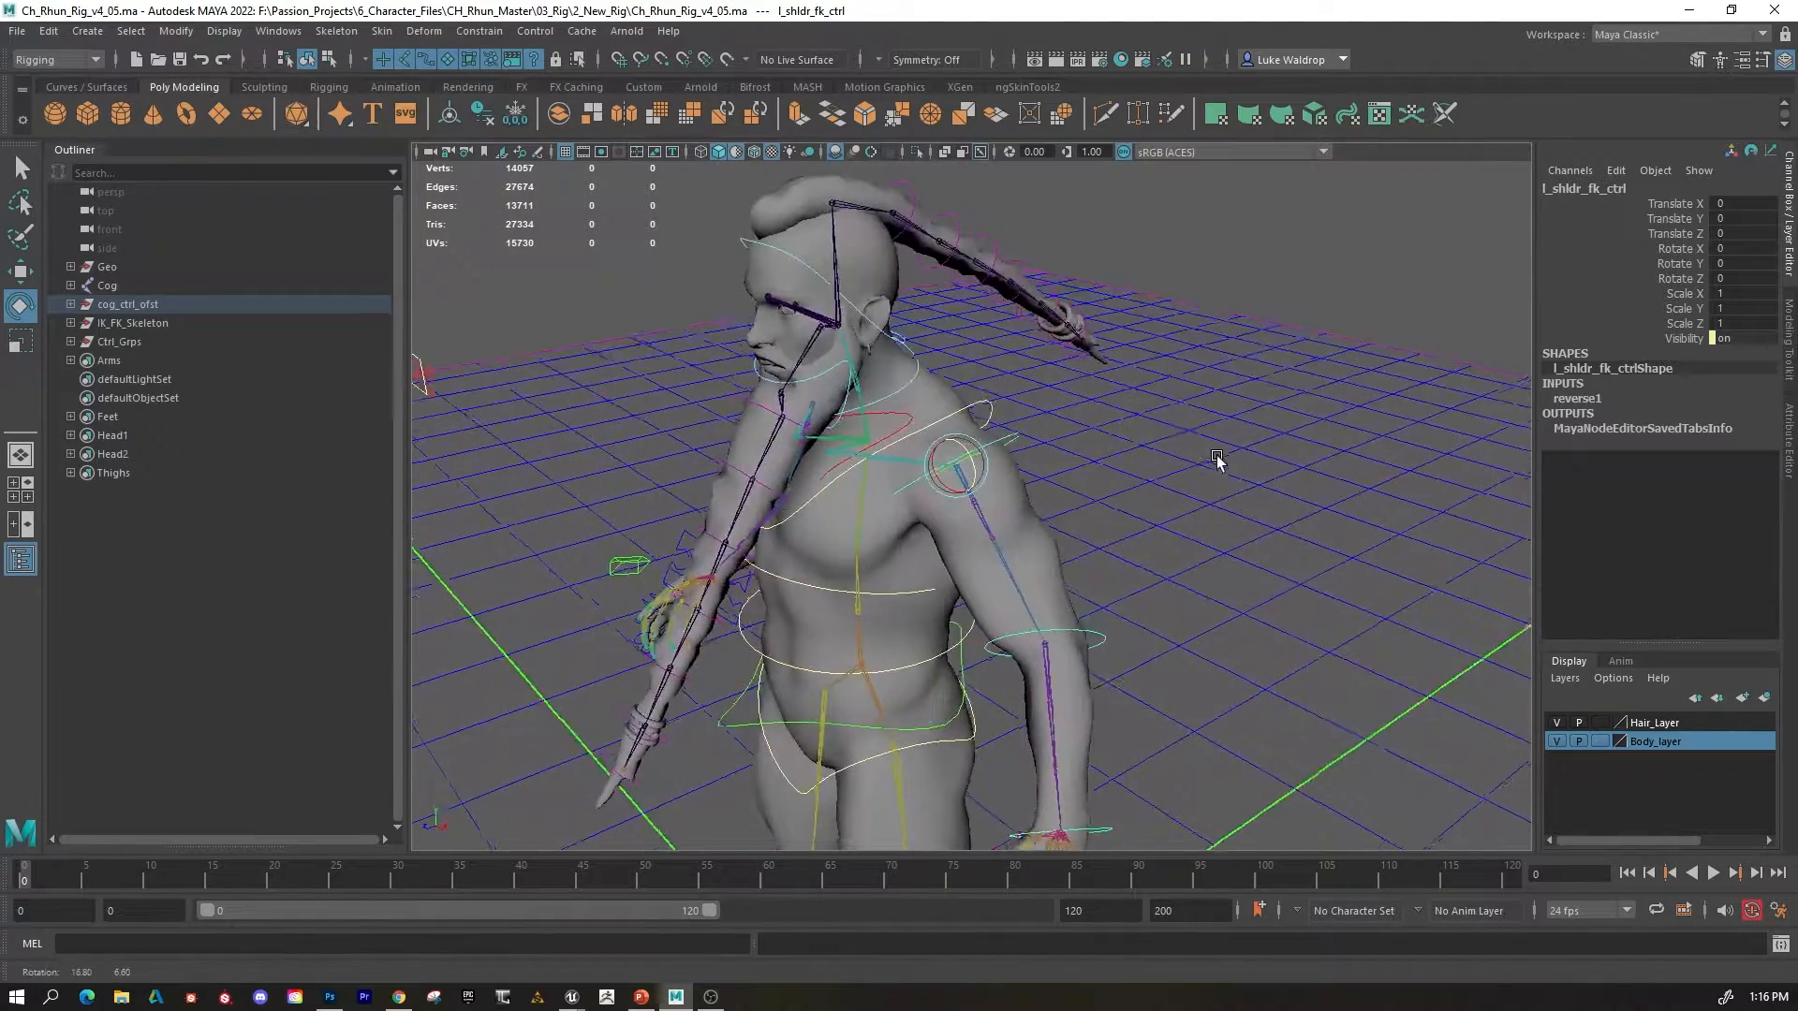
pyautogui.click(1221, 494)
pyautogui.click(1042, 470)
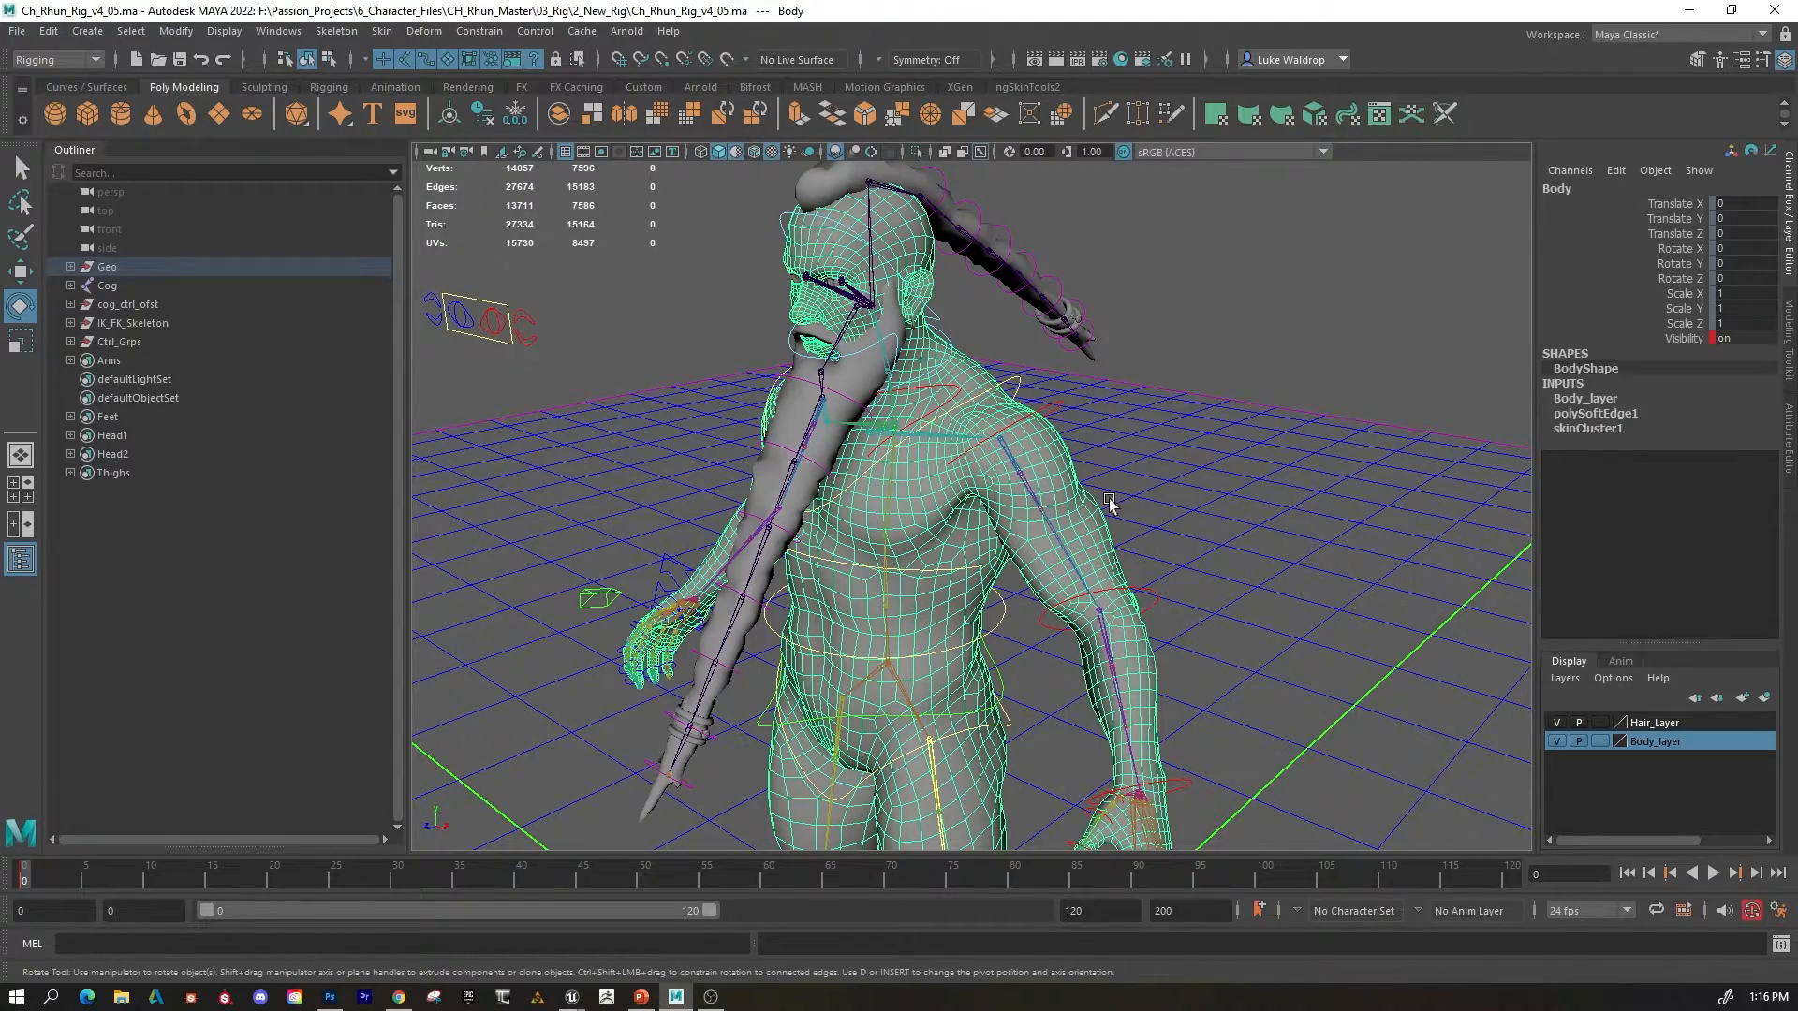
pyautogui.scroll(-10, 1109, 502)
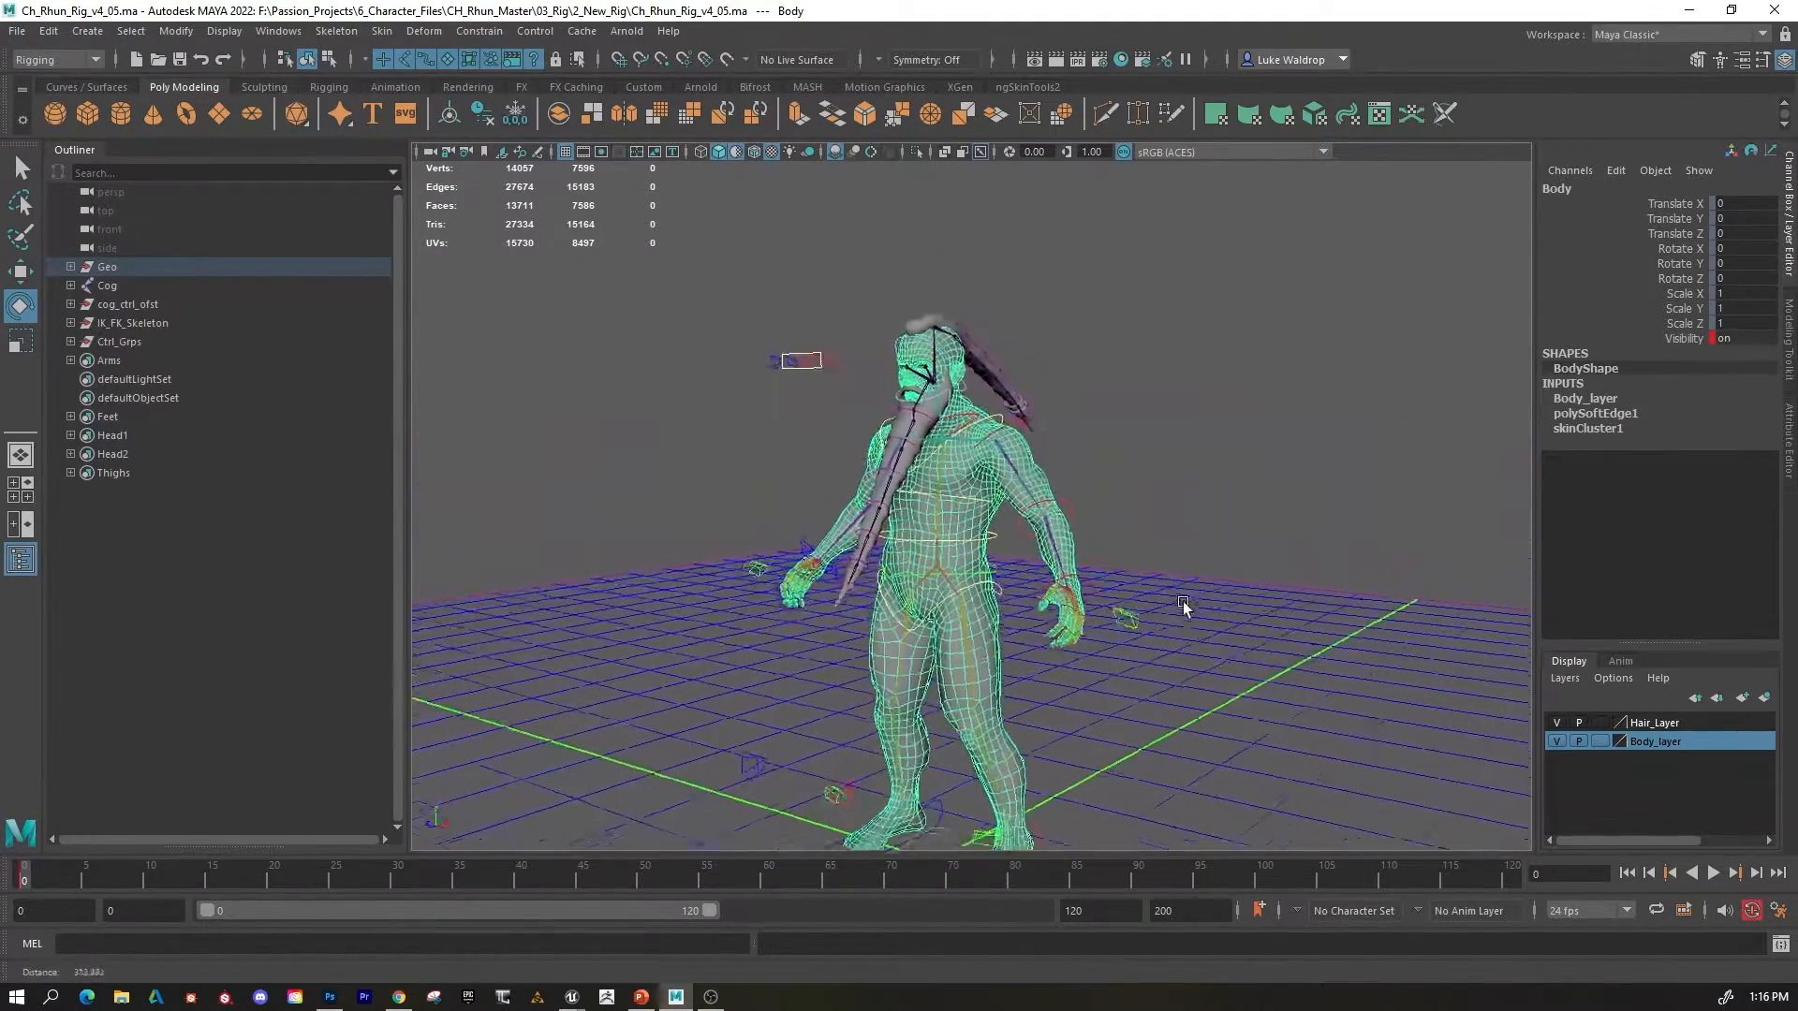
pyautogui.keyDown('alt'); pyautogui.moveTo(1182, 606); pyautogui.dragTo(1264, 537); pyautogui.keyUp('alt')
pyautogui.scroll(-2, 1259, 553)
pyautogui.keyDown('alt'); pyautogui.moveTo(1212, 659); pyautogui.dragTo(1198, 543, button='middle'); pyautogui.keyUp('alt')
pyautogui.keyDown('alt'); pyautogui.moveTo(1198, 542); pyautogui.dragTo(1171, 515); pyautogui.keyUp('alt')
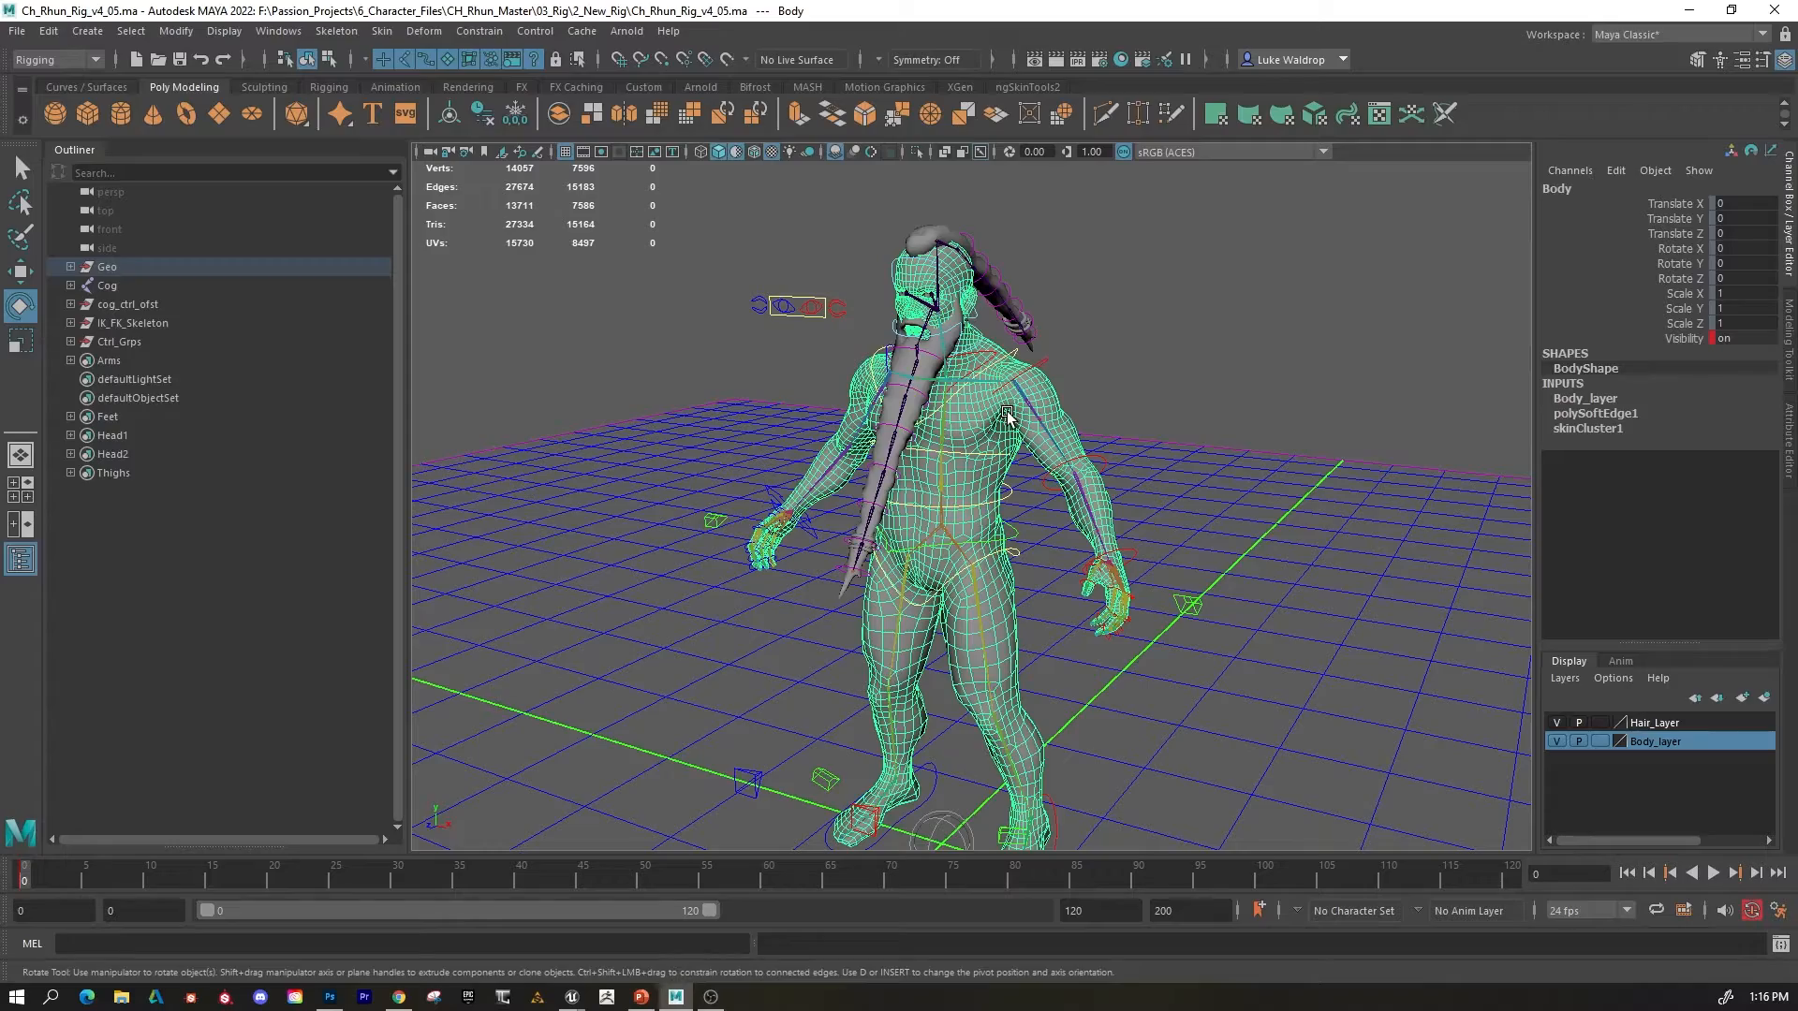
pyautogui.moveTo(1144, 425)
pyautogui.keyDown('alt'); pyautogui.mouseDown()
pyautogui.moveTo(1212, 421)
pyautogui.moveTo(1171, 427)
pyautogui.mouseUp(); pyautogui.keyUp('alt')
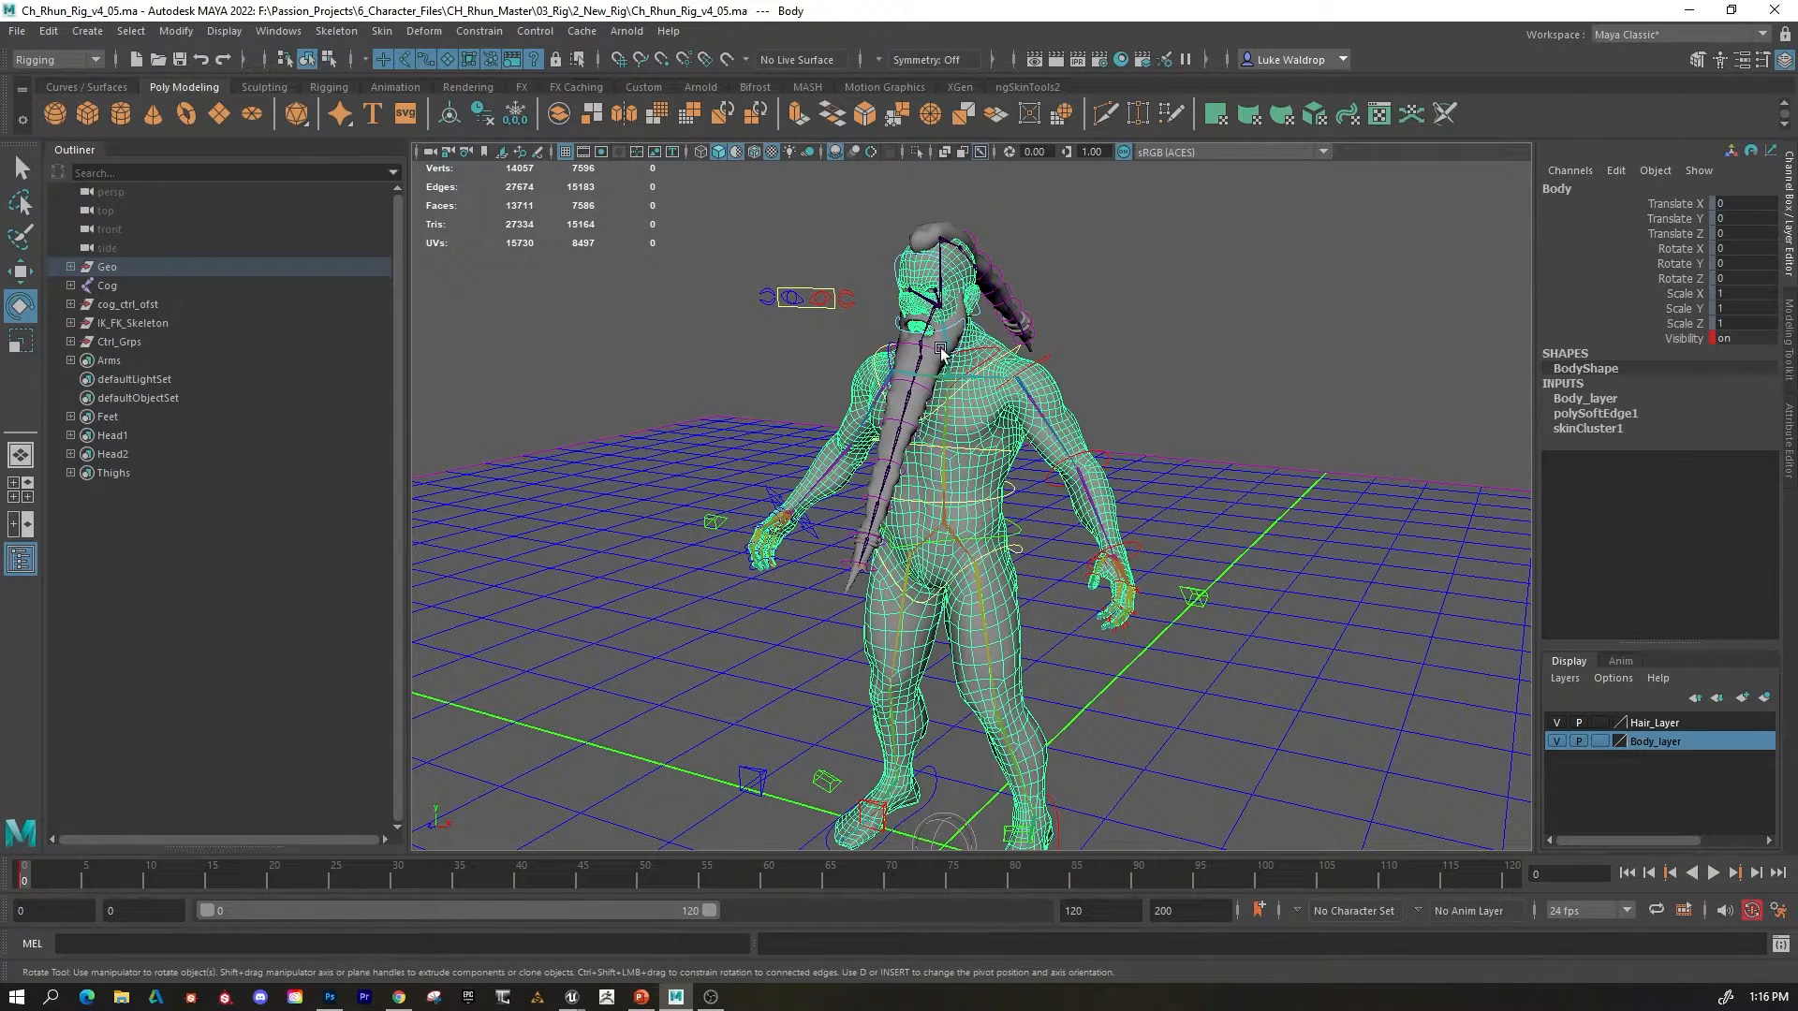
pyautogui.scroll(6, 1217, 440)
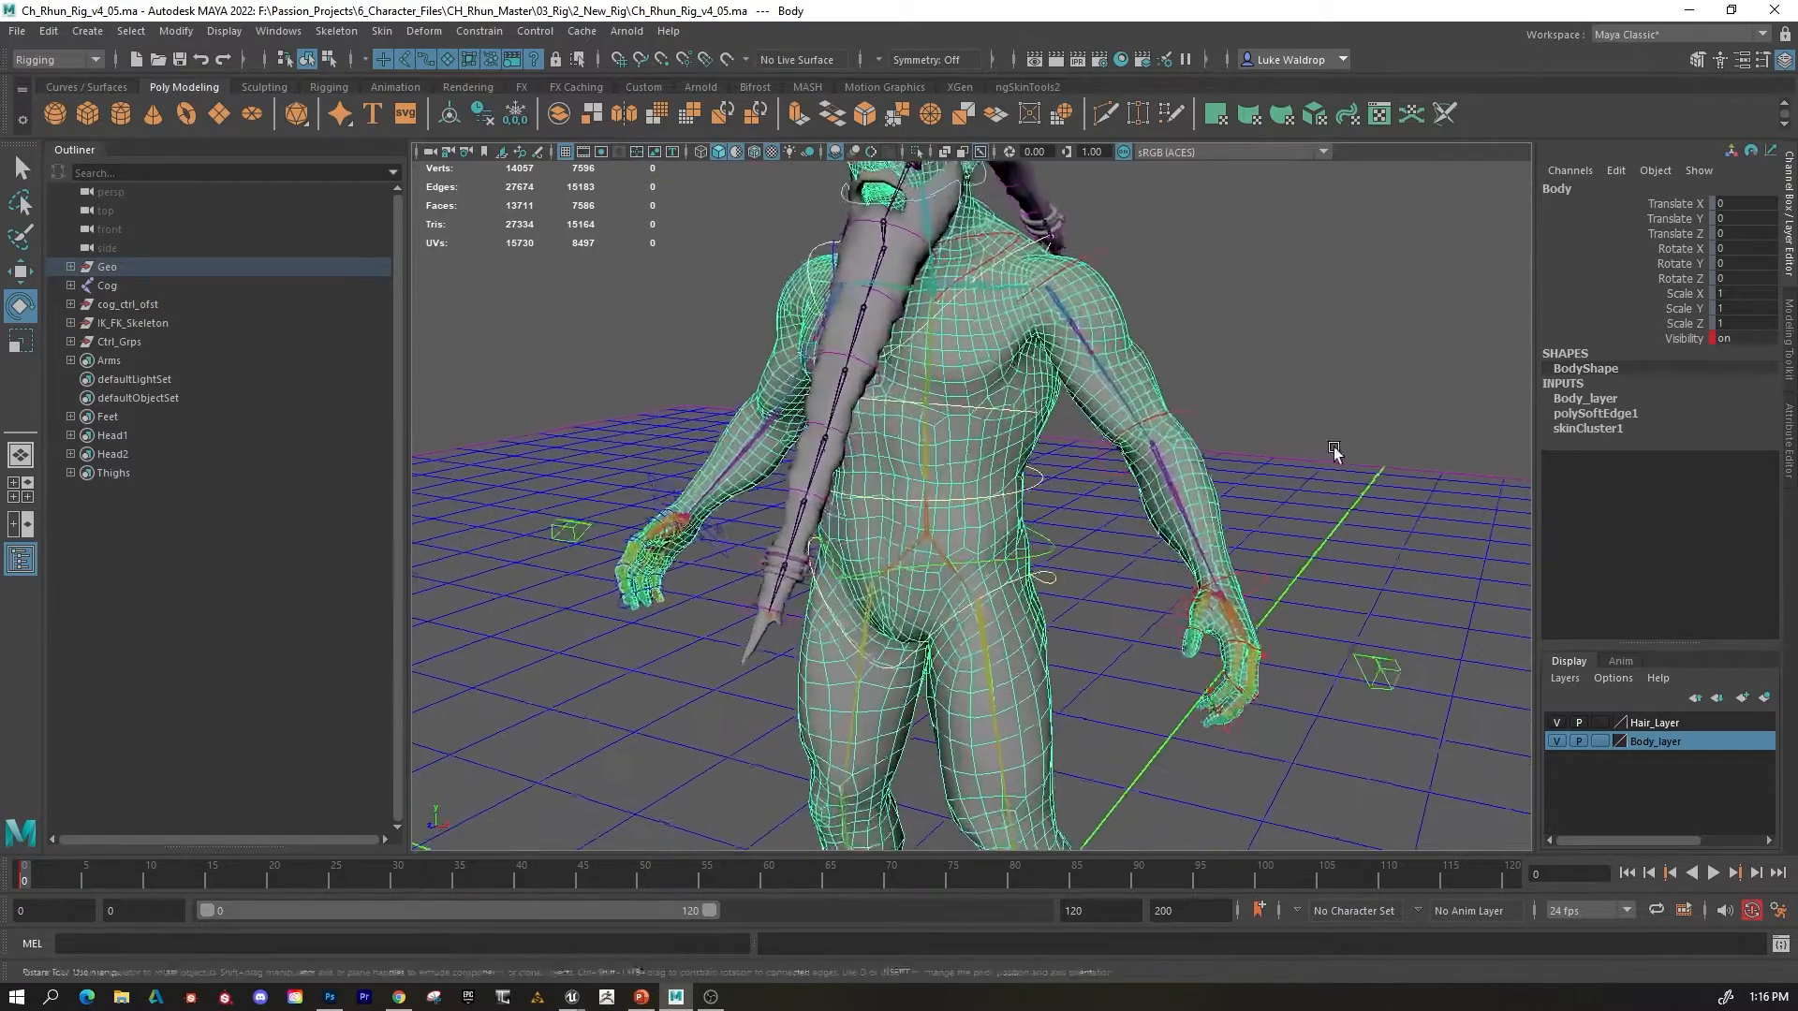
# Reselect the body mesh and review the available skin binding and weight map commands.
pyautogui.click(1240, 442)
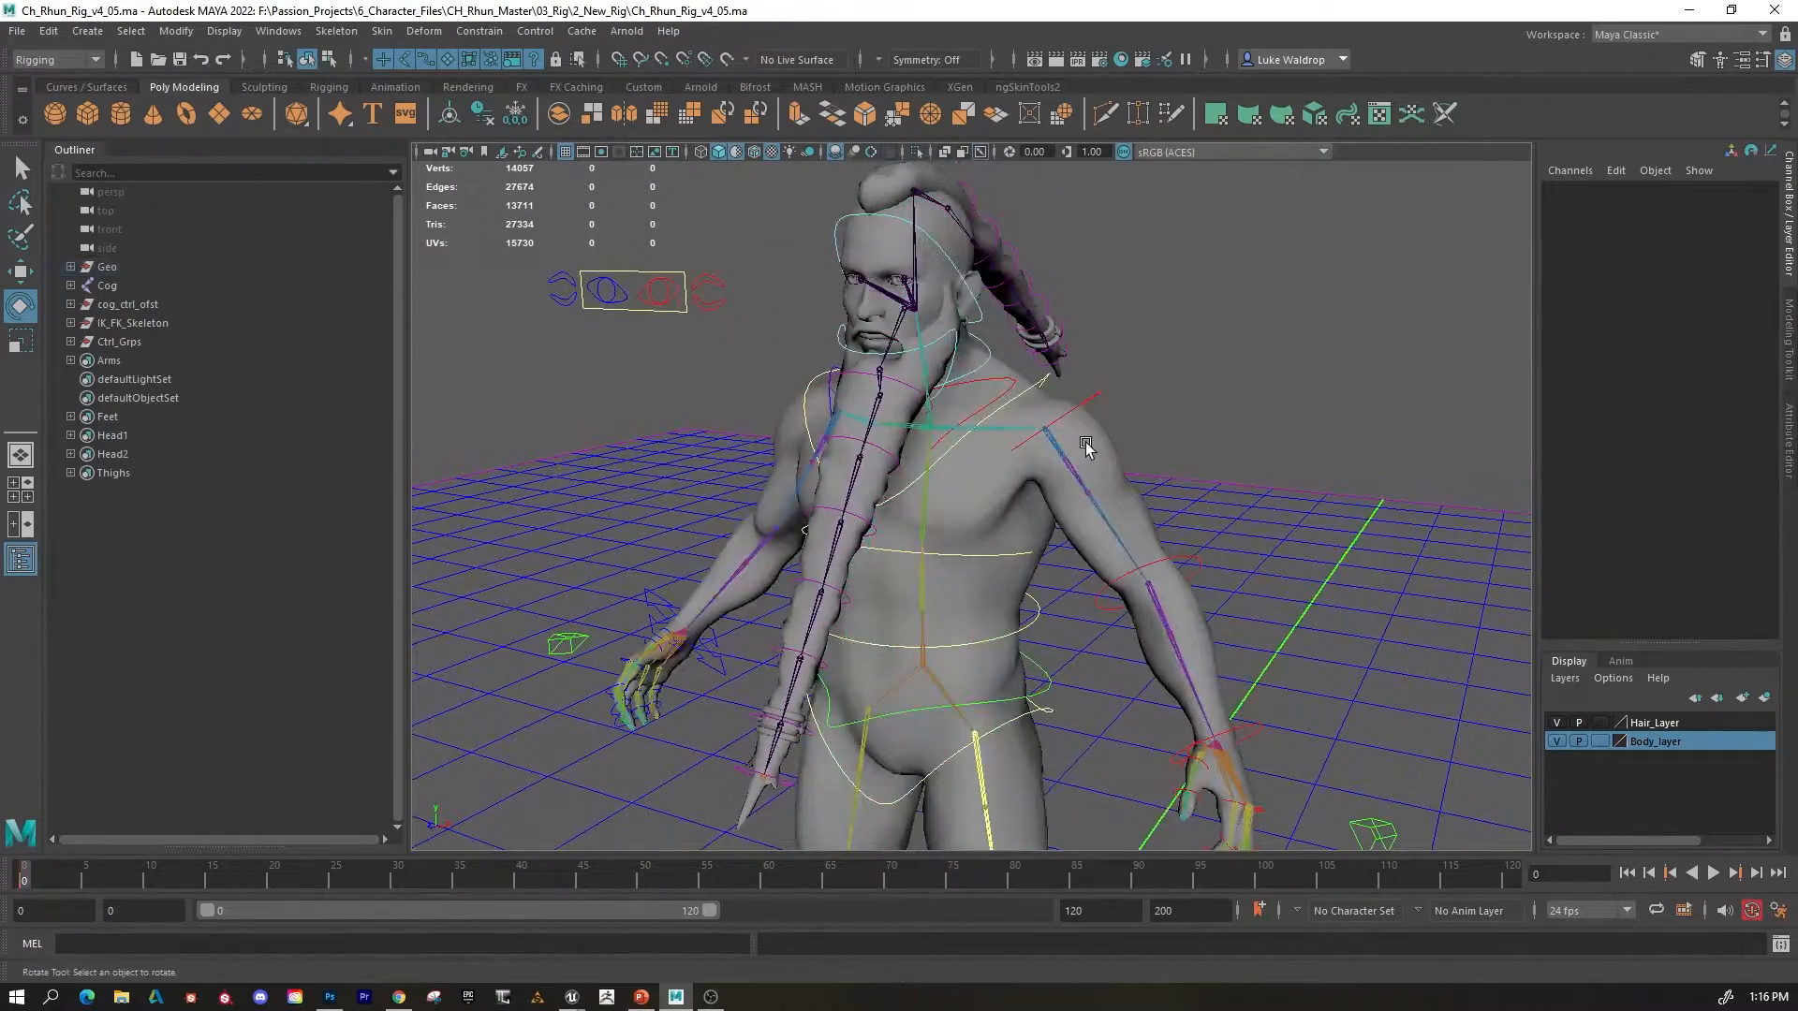
pyautogui.click(1086, 442)
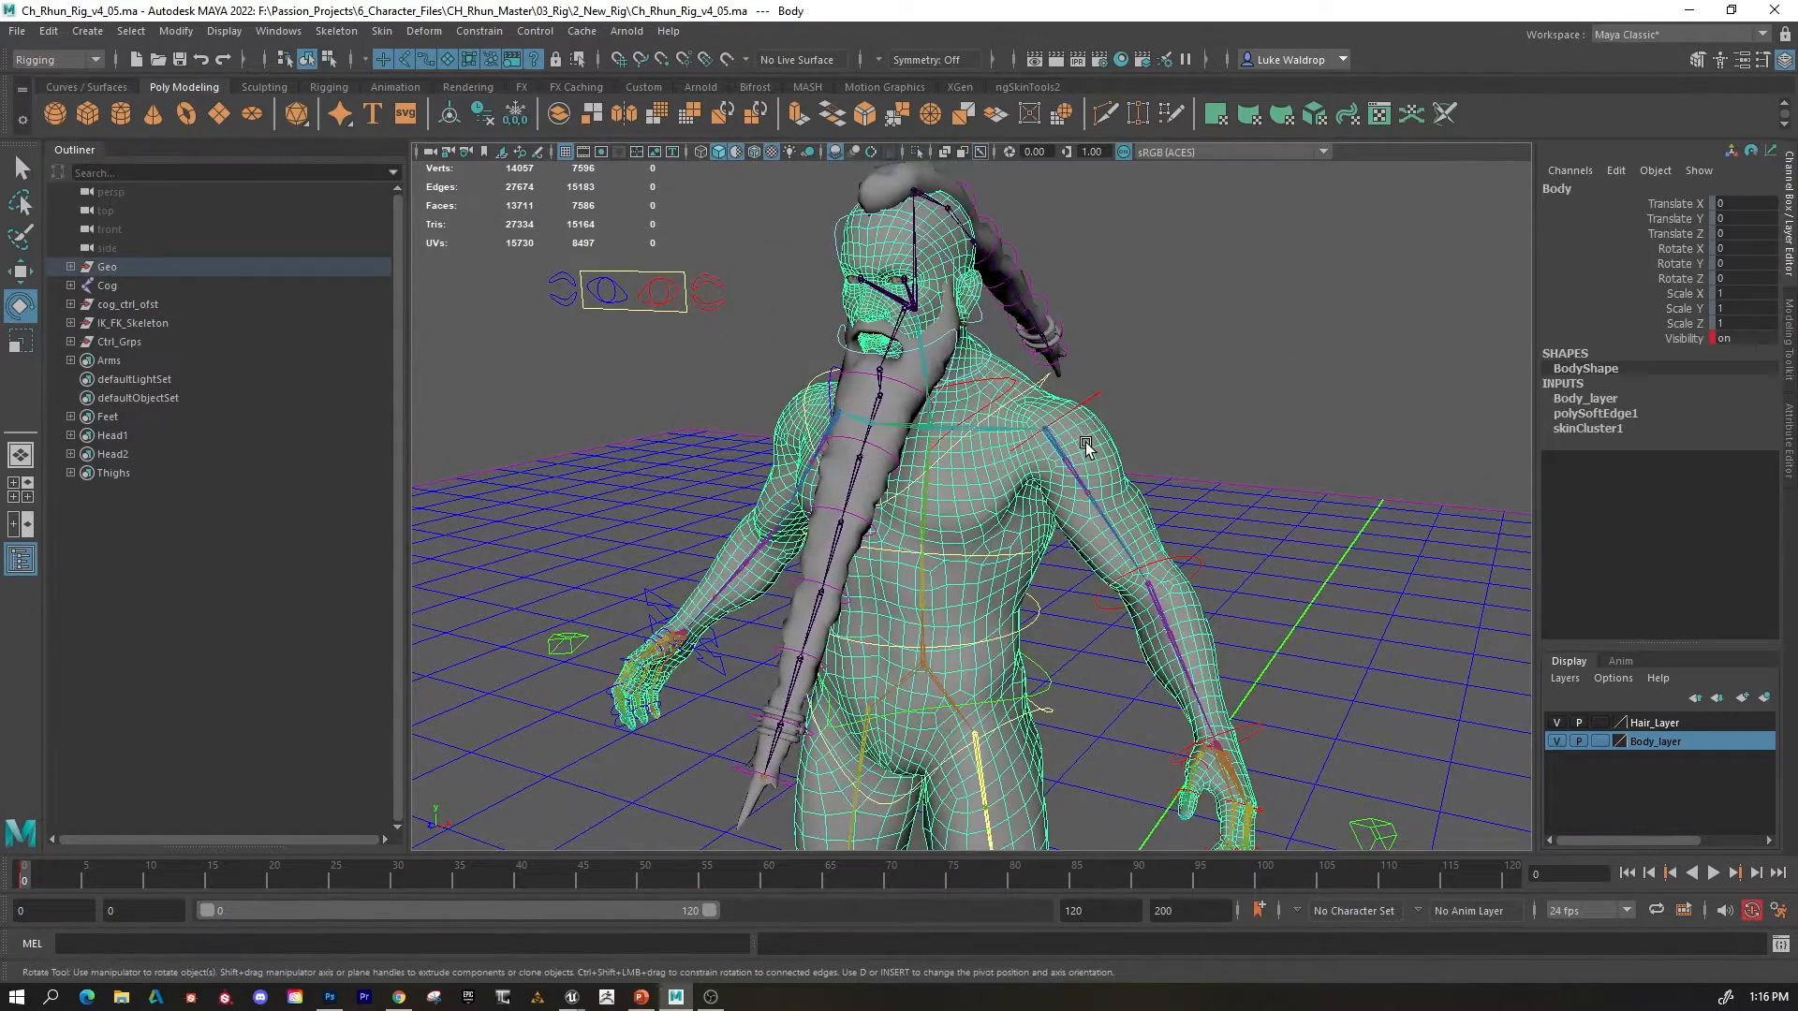
pyautogui.click(382, 32)
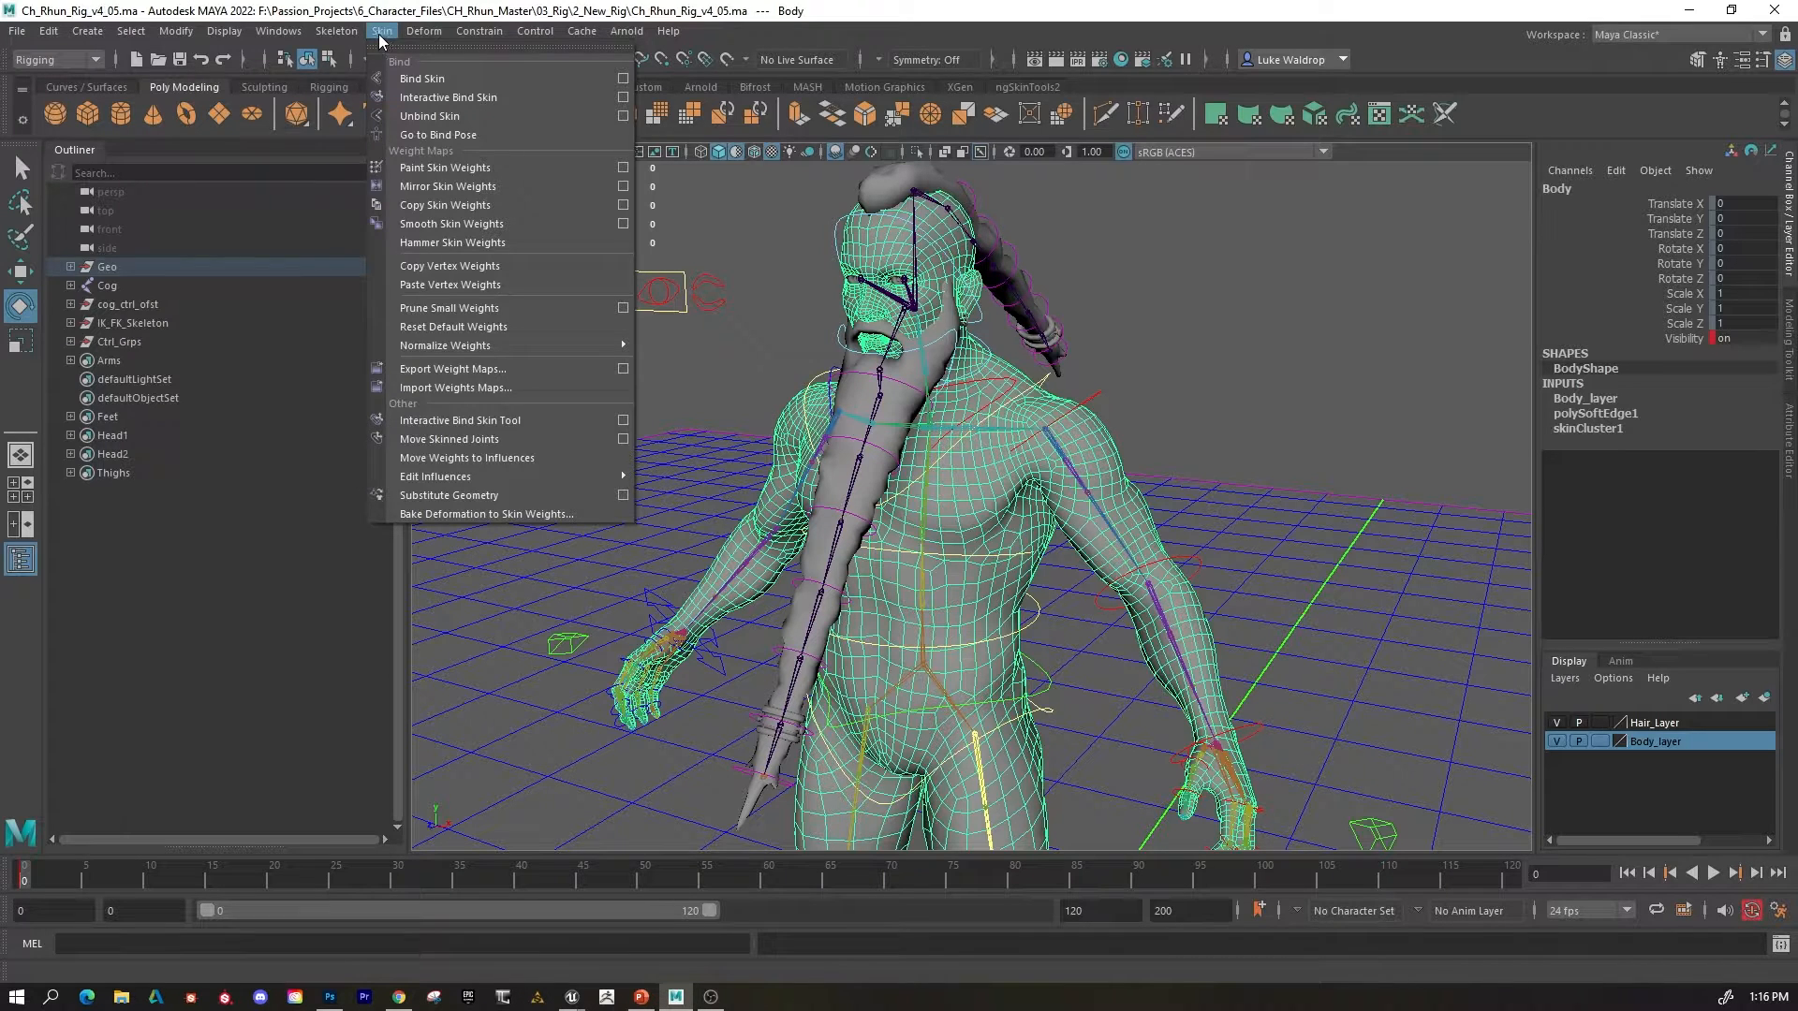
pyautogui.moveTo(382, 32)
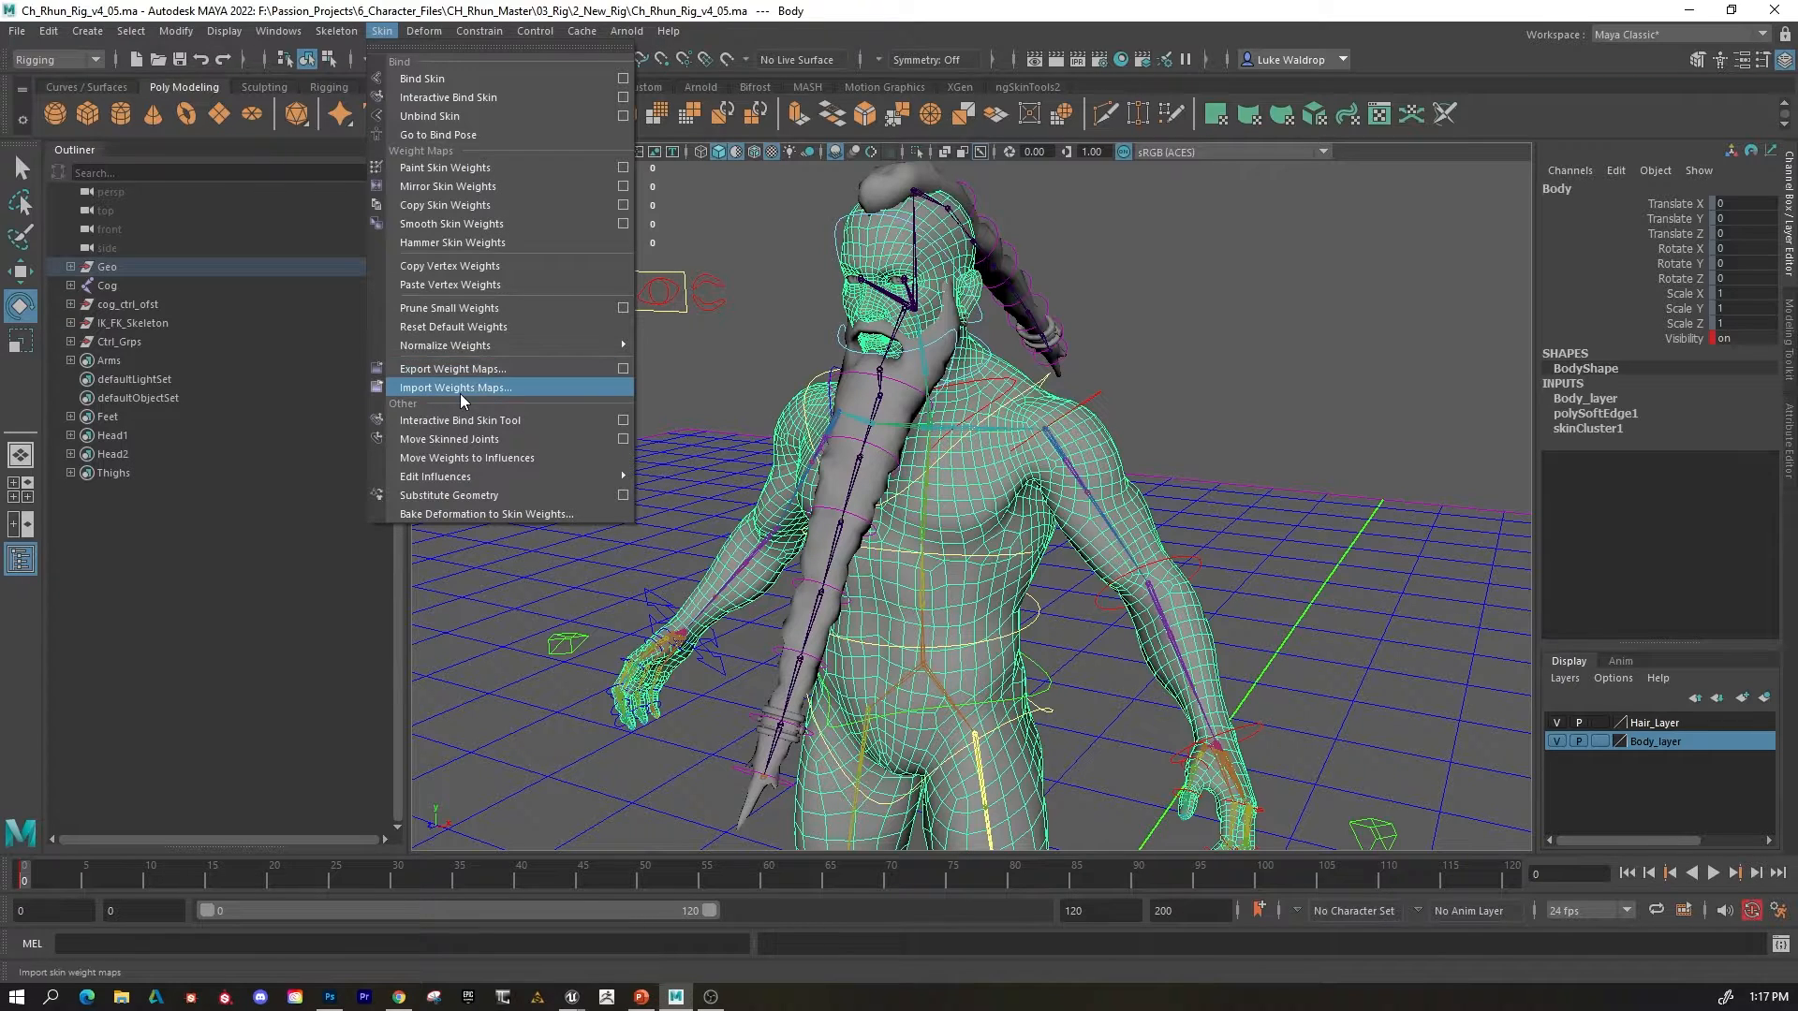
pyautogui.click(709, 397)
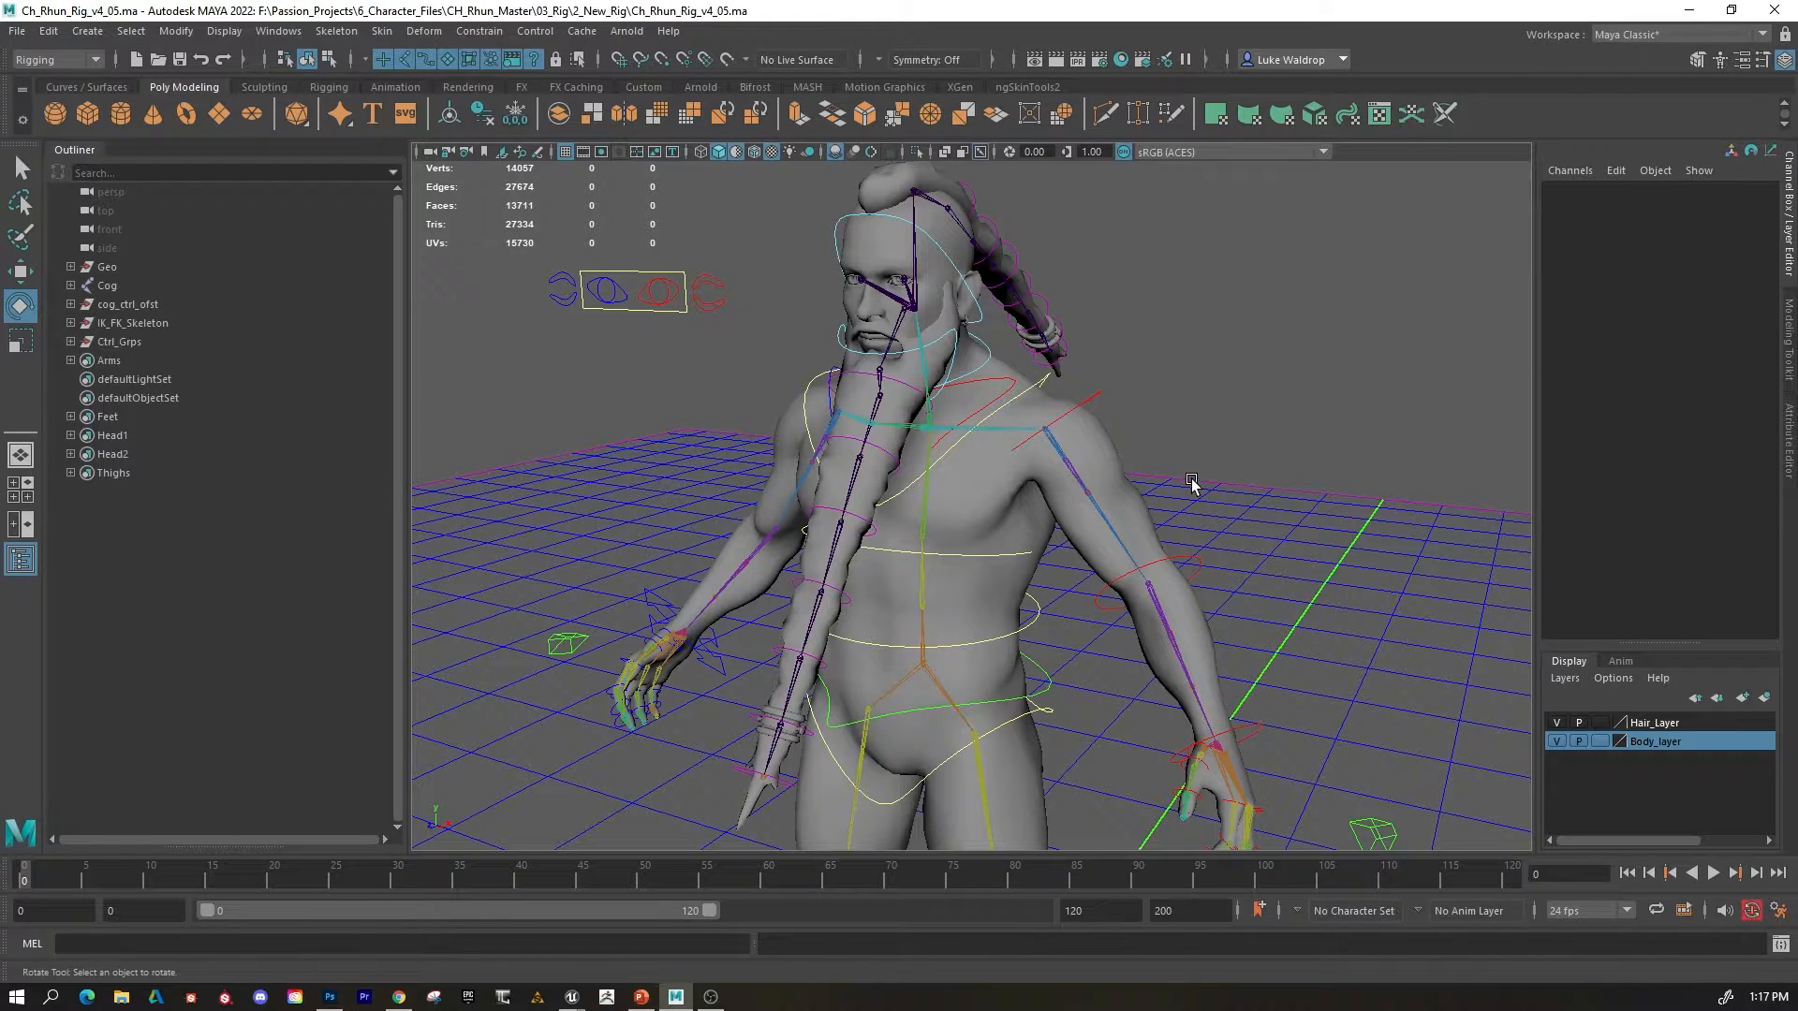
pyautogui.scroll(-4, 1191, 482)
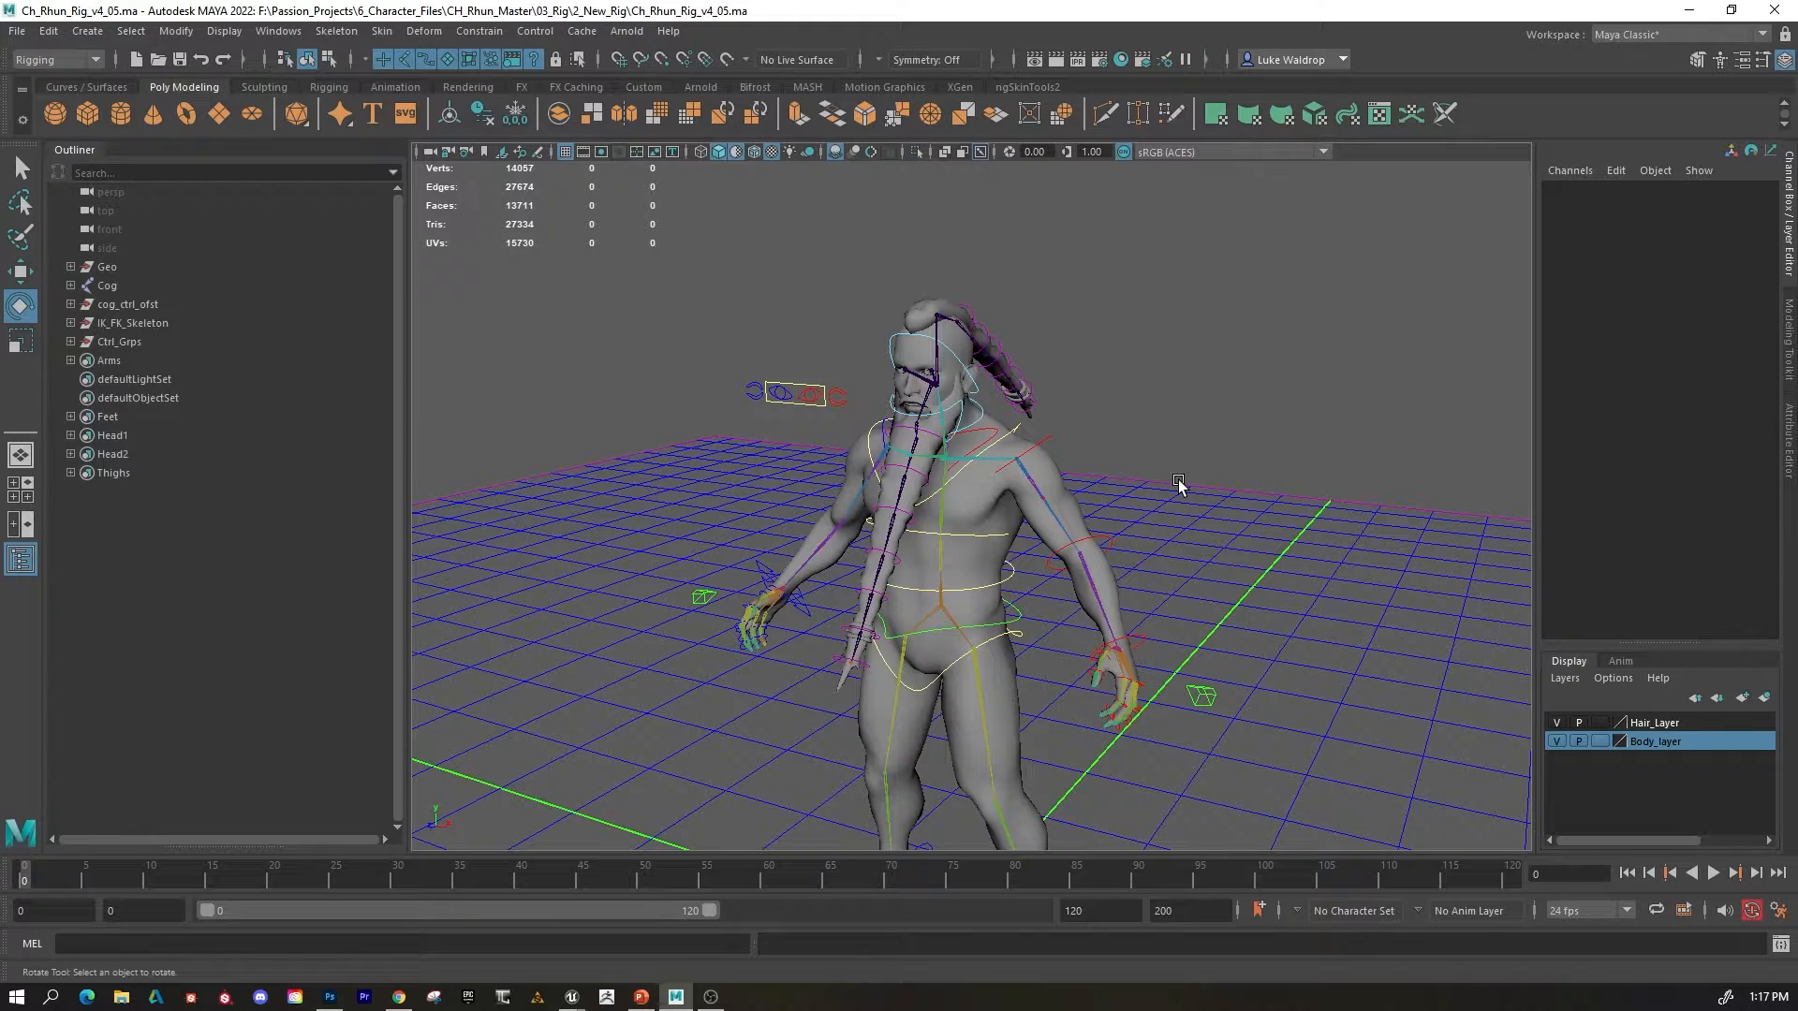
pyautogui.scroll(2, 1178, 479)
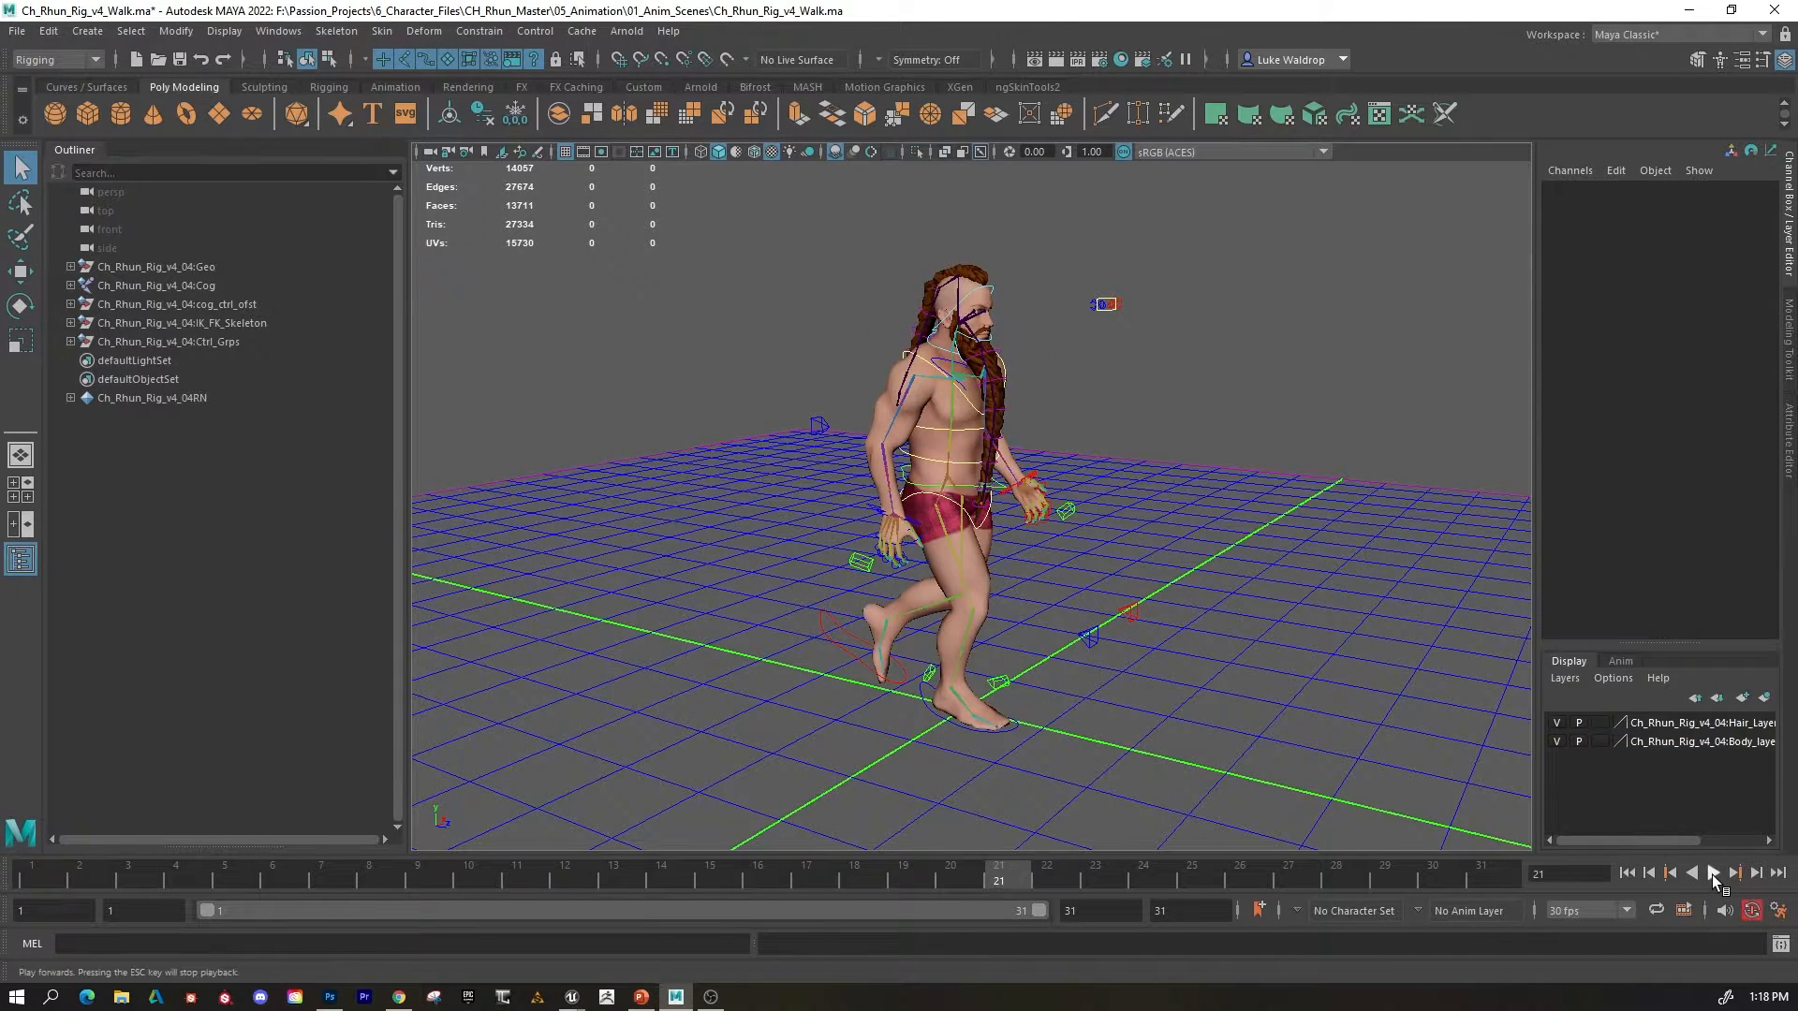
# Play the walk cycle, examine the character's deformation from the front, side and back, and stop the playback.
pyautogui.click(1711, 874)
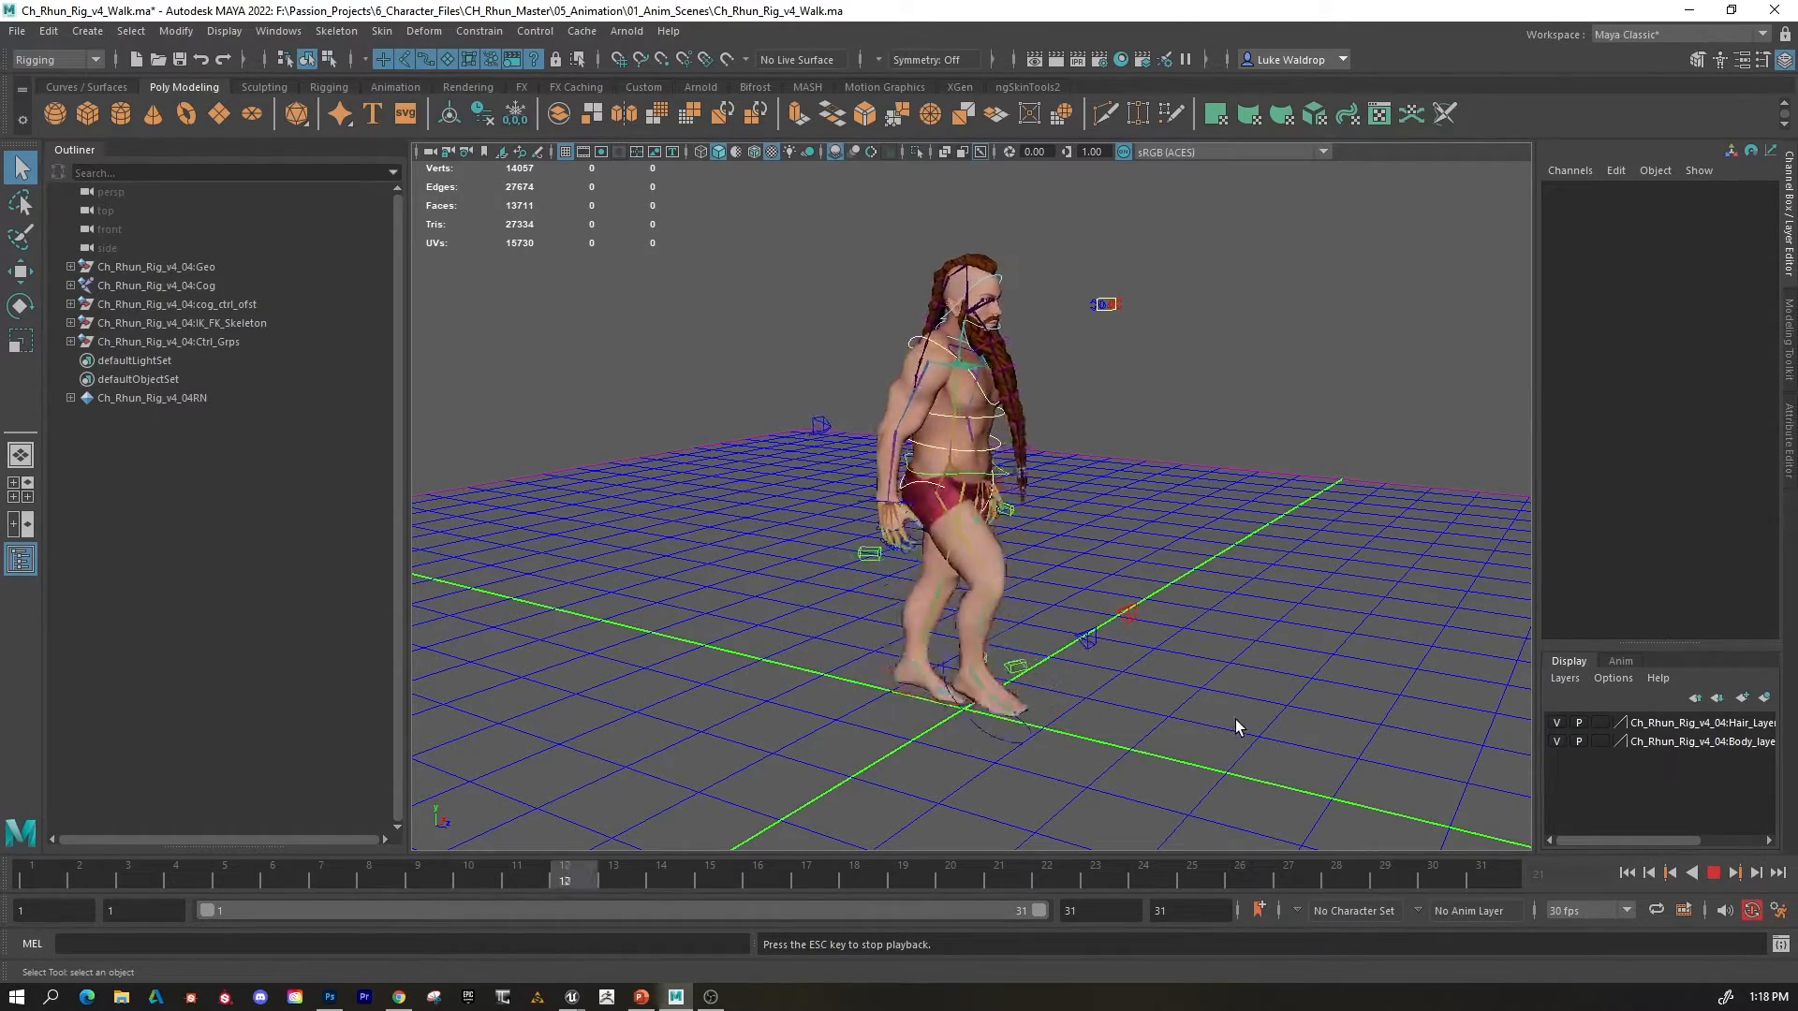
pyautogui.keyDown('alt'); pyautogui.moveTo(1245, 627); pyautogui.dragTo(1308, 656); pyautogui.keyUp('alt')
pyautogui.keyDown('alt'); pyautogui.moveTo(1164, 550); pyautogui.dragTo(1301, 510, button='right'); pyautogui.keyUp('alt')
pyautogui.keyDown('alt'); pyautogui.moveTo(1198, 451); pyautogui.dragTo(1116, 553, button='middle'); pyautogui.keyUp('alt')
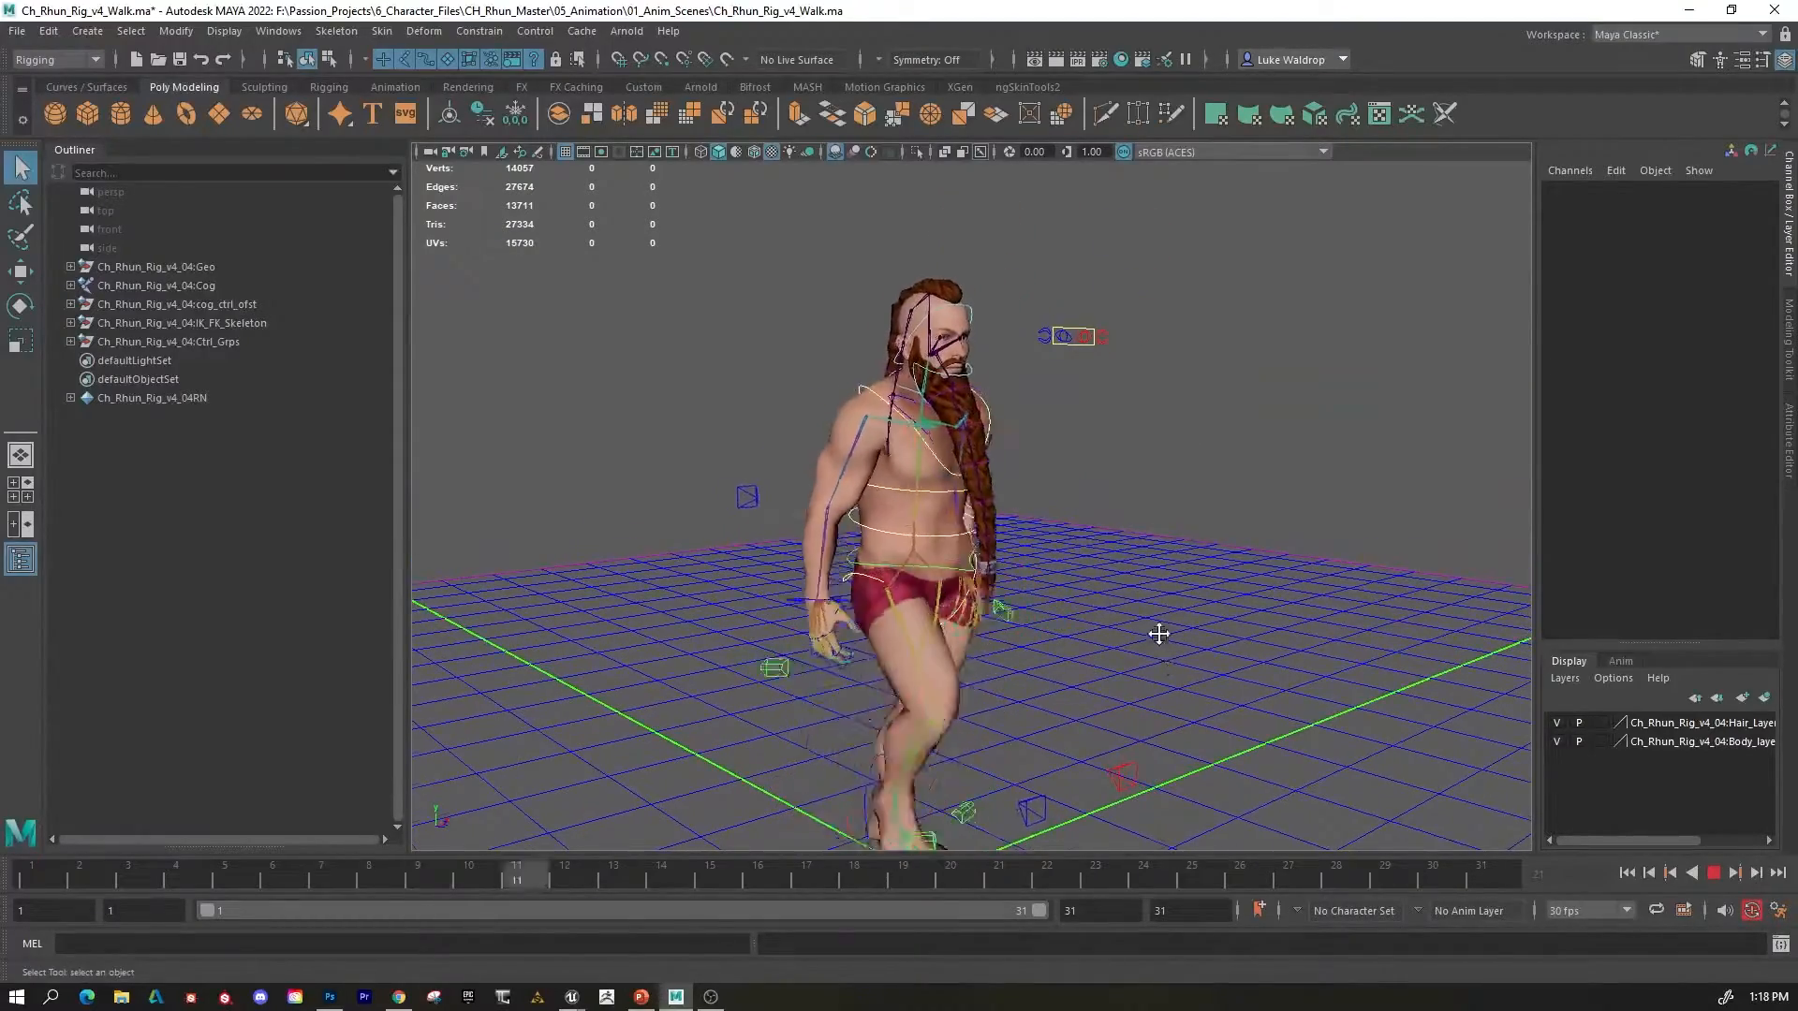
pyautogui.keyDown('alt'); pyautogui.moveTo(1157, 633); pyautogui.dragTo(1149, 551, button='middle'); pyautogui.keyUp('alt')
pyautogui.keyDown('alt'); pyautogui.moveTo(1140, 490); pyautogui.dragTo(1166, 558); pyautogui.keyUp('alt')
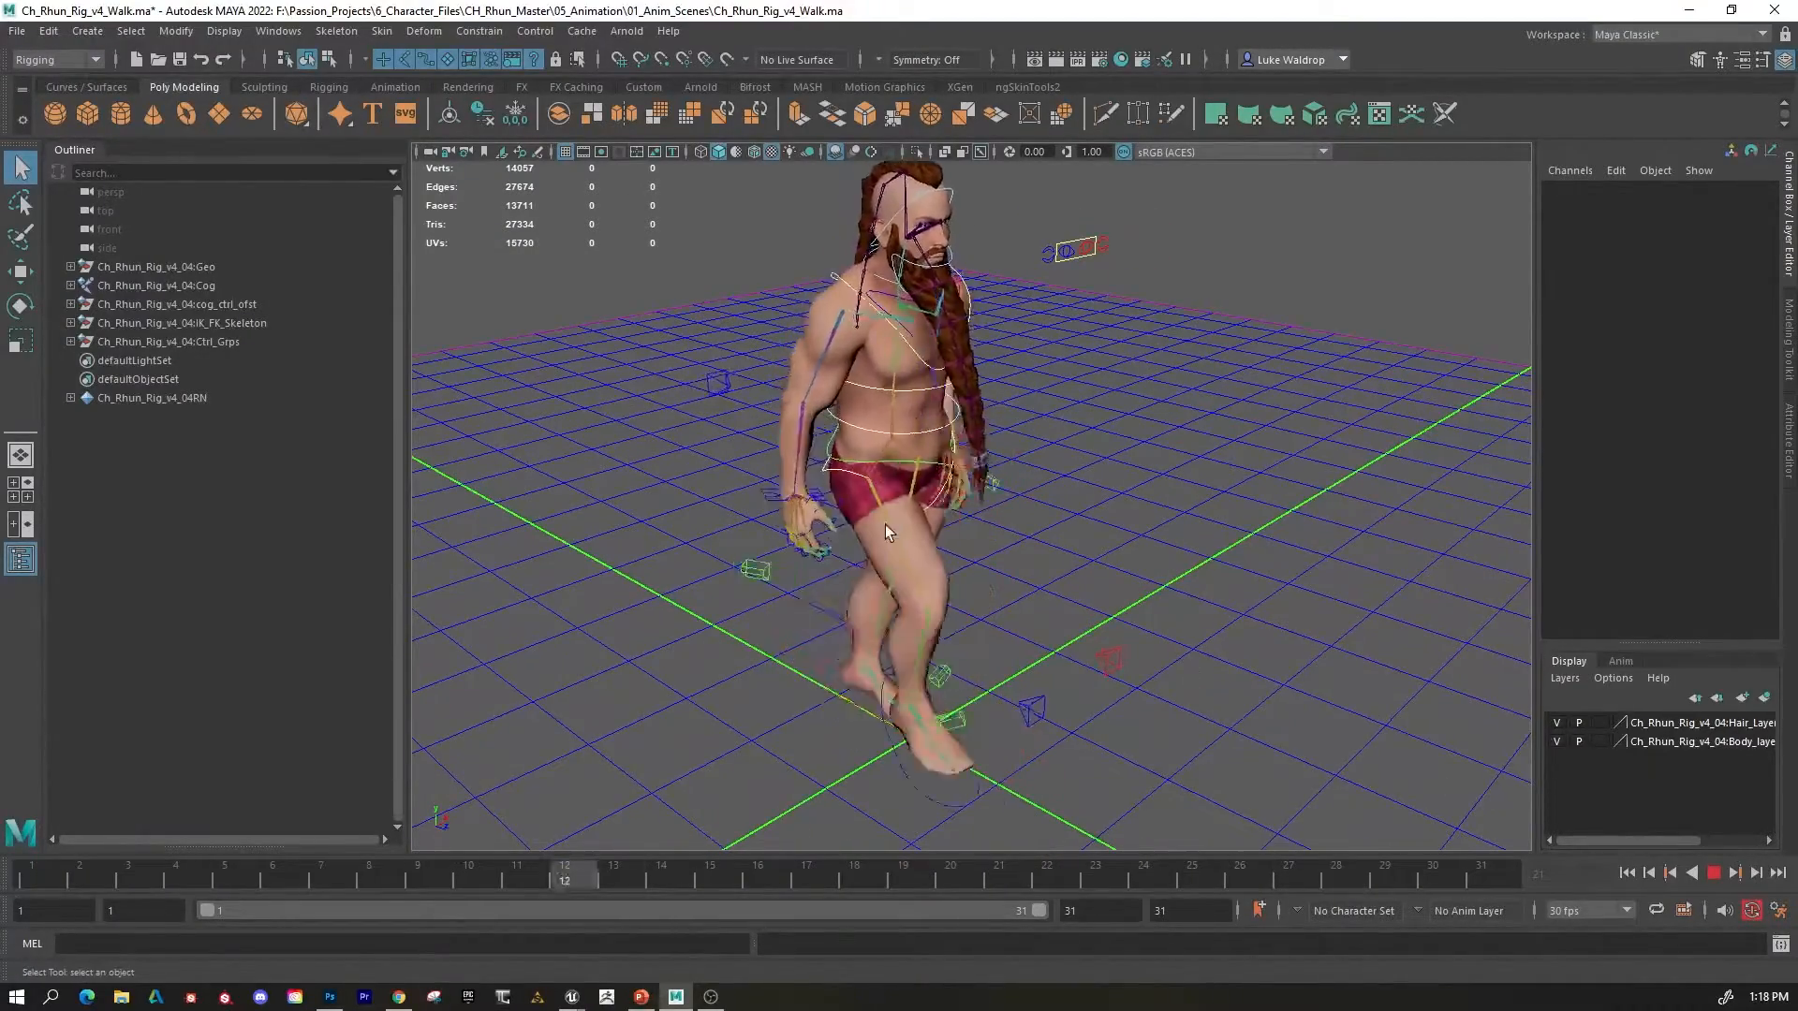
pyautogui.keyDown('alt'); pyautogui.moveTo(1159, 497); pyautogui.dragTo(1462, 513); pyautogui.keyUp('alt')
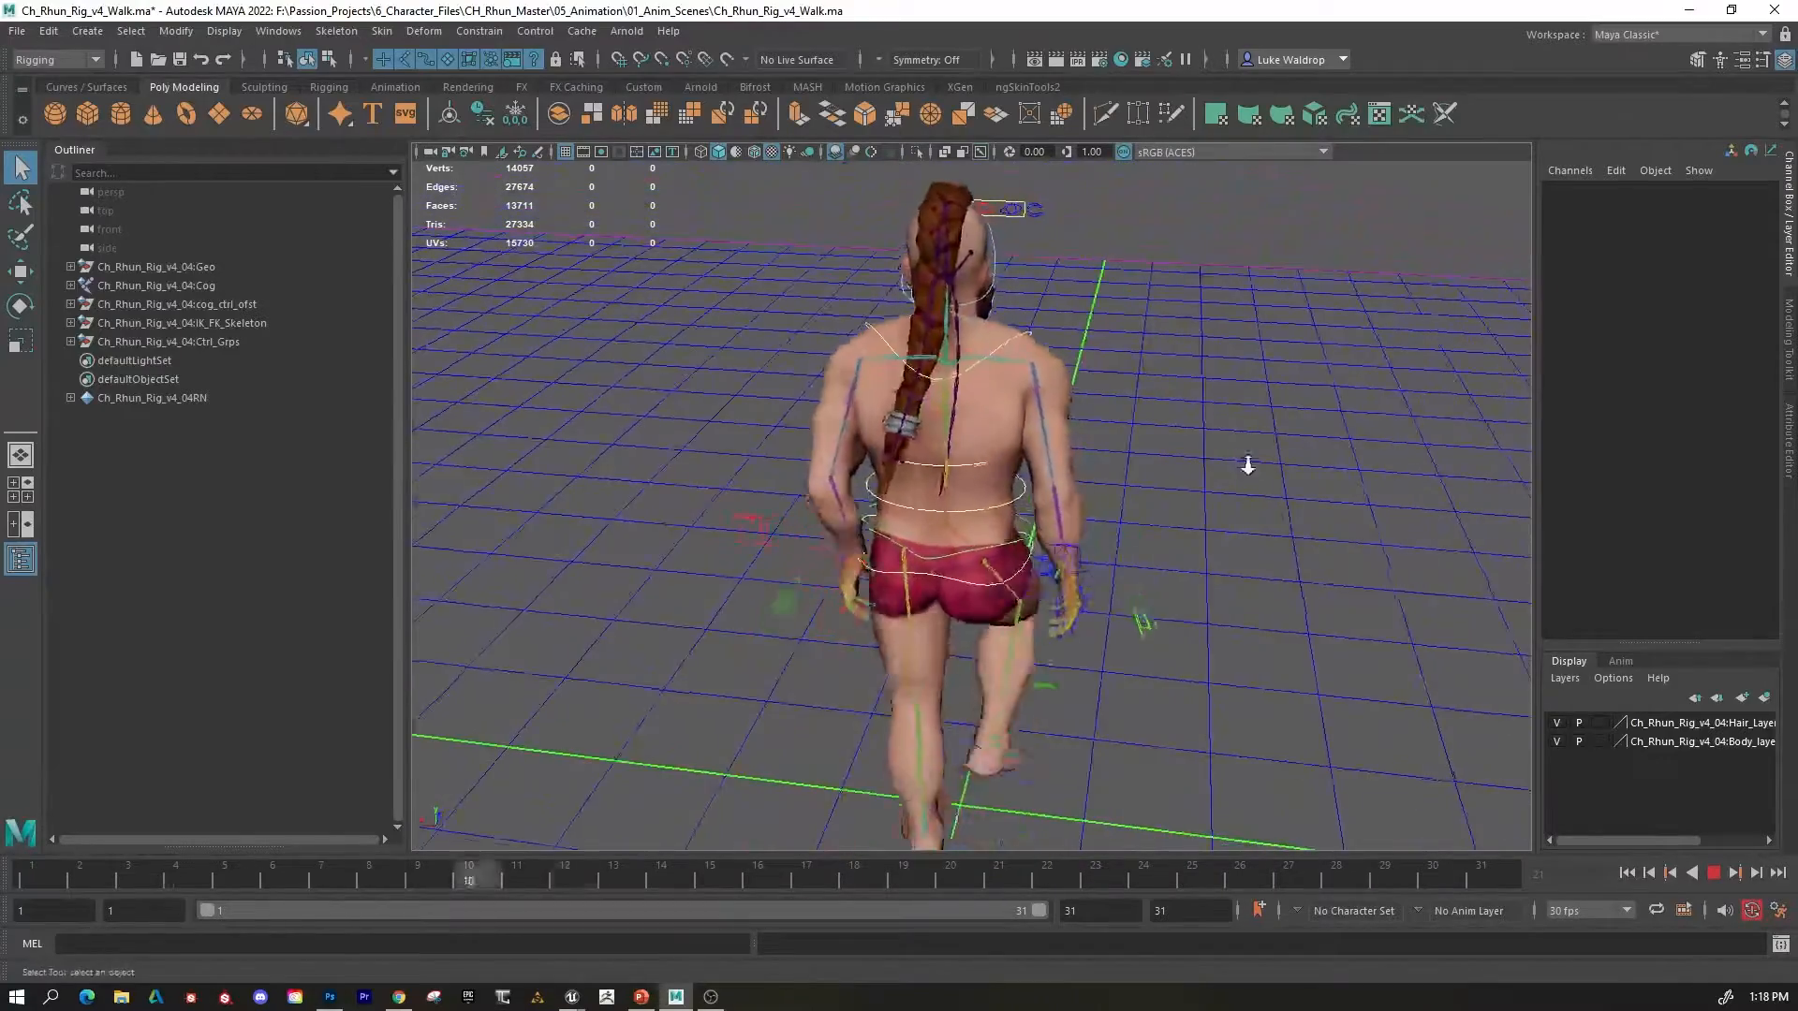
pyautogui.keyDown('alt'); pyautogui.moveTo(1248, 466); pyautogui.dragTo(1448, 497, button='right'); pyautogui.keyUp('alt')
pyautogui.keyDown('alt'); pyautogui.moveTo(1364, 423); pyautogui.dragTo(1343, 615, button='middle'); pyautogui.keyUp('alt')
pyautogui.keyDown('alt'); pyautogui.moveTo(1343, 614); pyautogui.dragTo(1237, 604); pyautogui.keyUp('alt')
pyautogui.click(1712, 872)
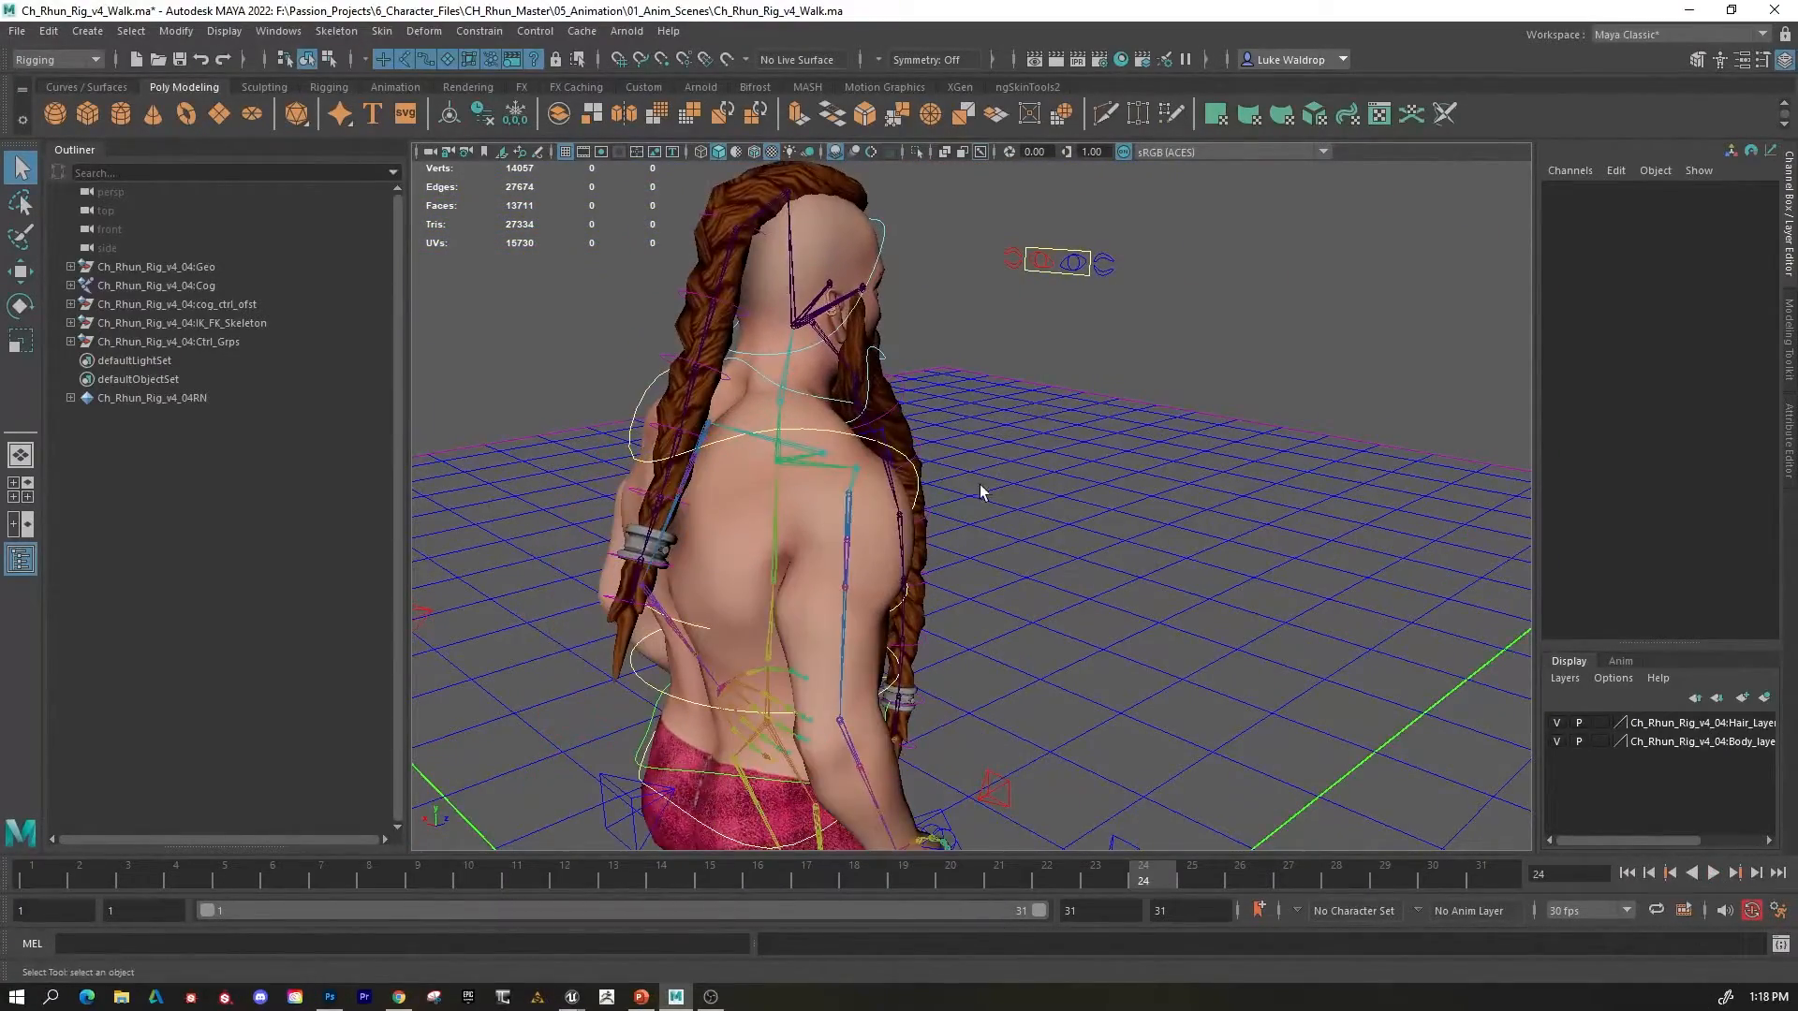
# Examine the head, neck, clavicle and braid joints on the character from behind.
pyautogui.scroll(4, 1099, 490)
pyautogui.keyDown('alt'); pyautogui.moveTo(1041, 446); pyautogui.dragTo(1188, 571); pyautogui.keyUp('alt')
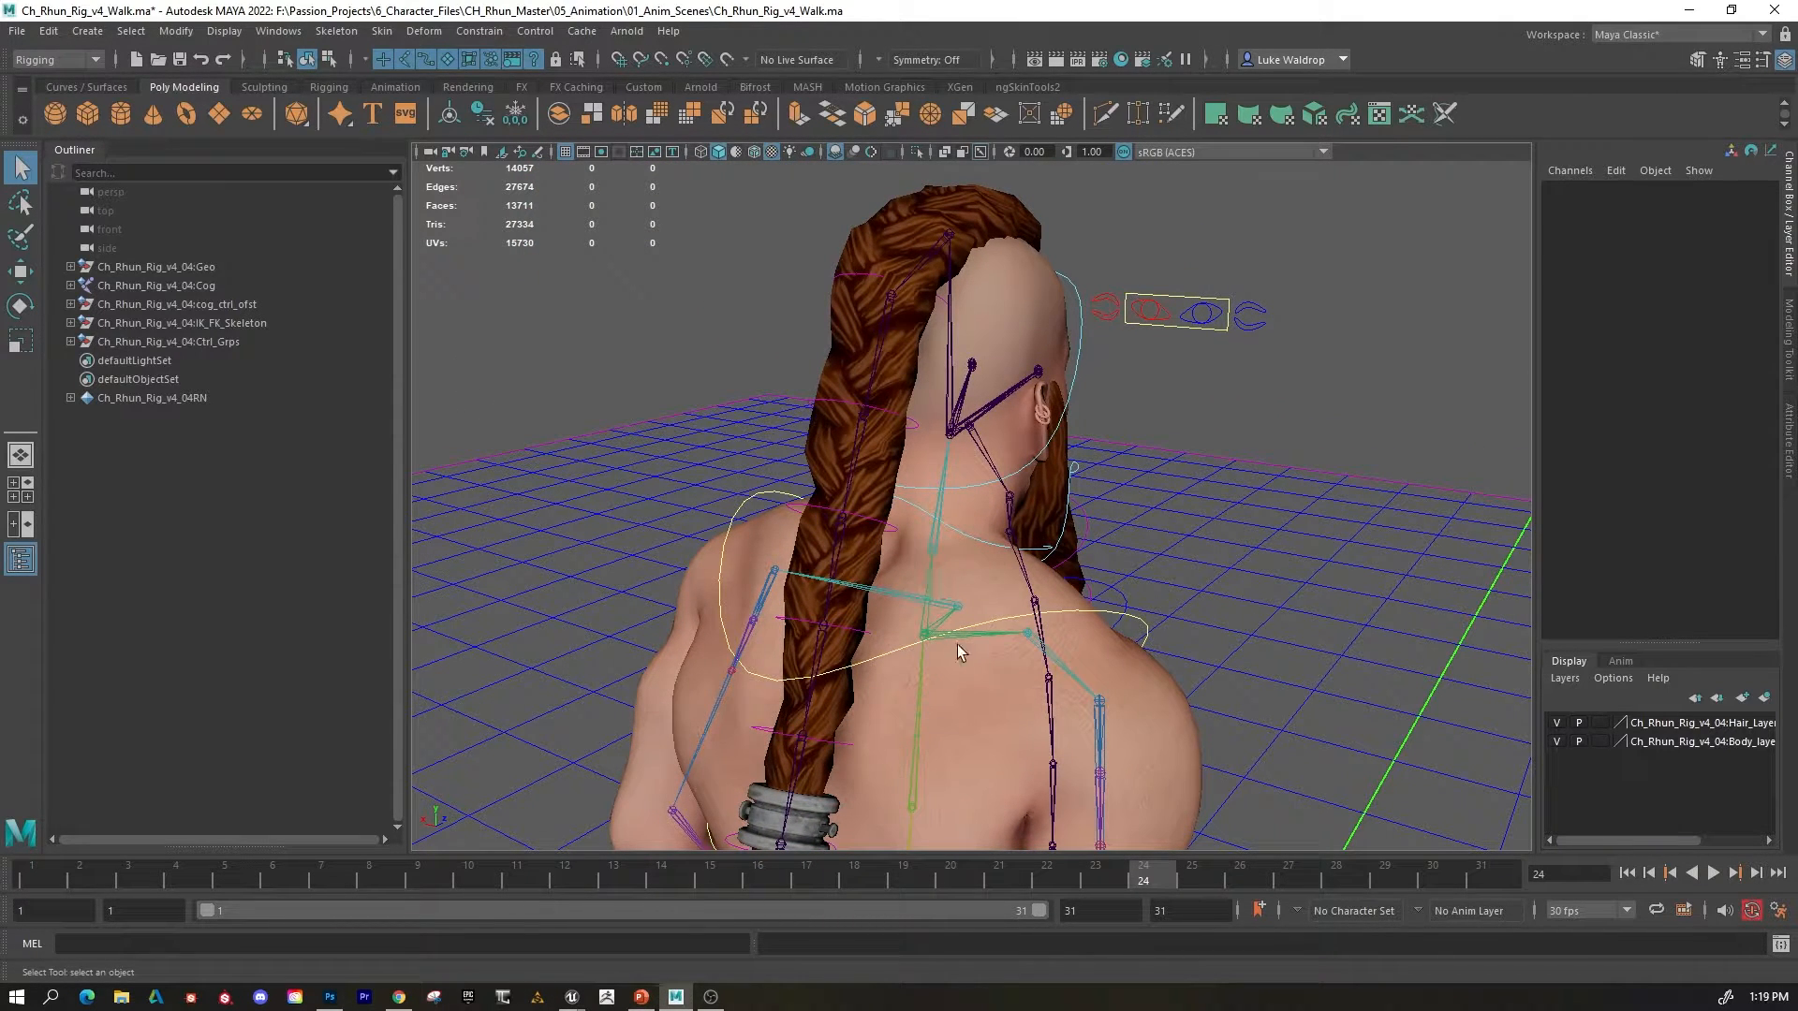
pyautogui.moveTo(1284, 702)
pyautogui.keyDown('alt'); pyautogui.mouseDown()
pyautogui.moveTo(1345, 662)
pyautogui.moveTo(1282, 706)
pyautogui.mouseUp(); pyautogui.keyUp('alt')
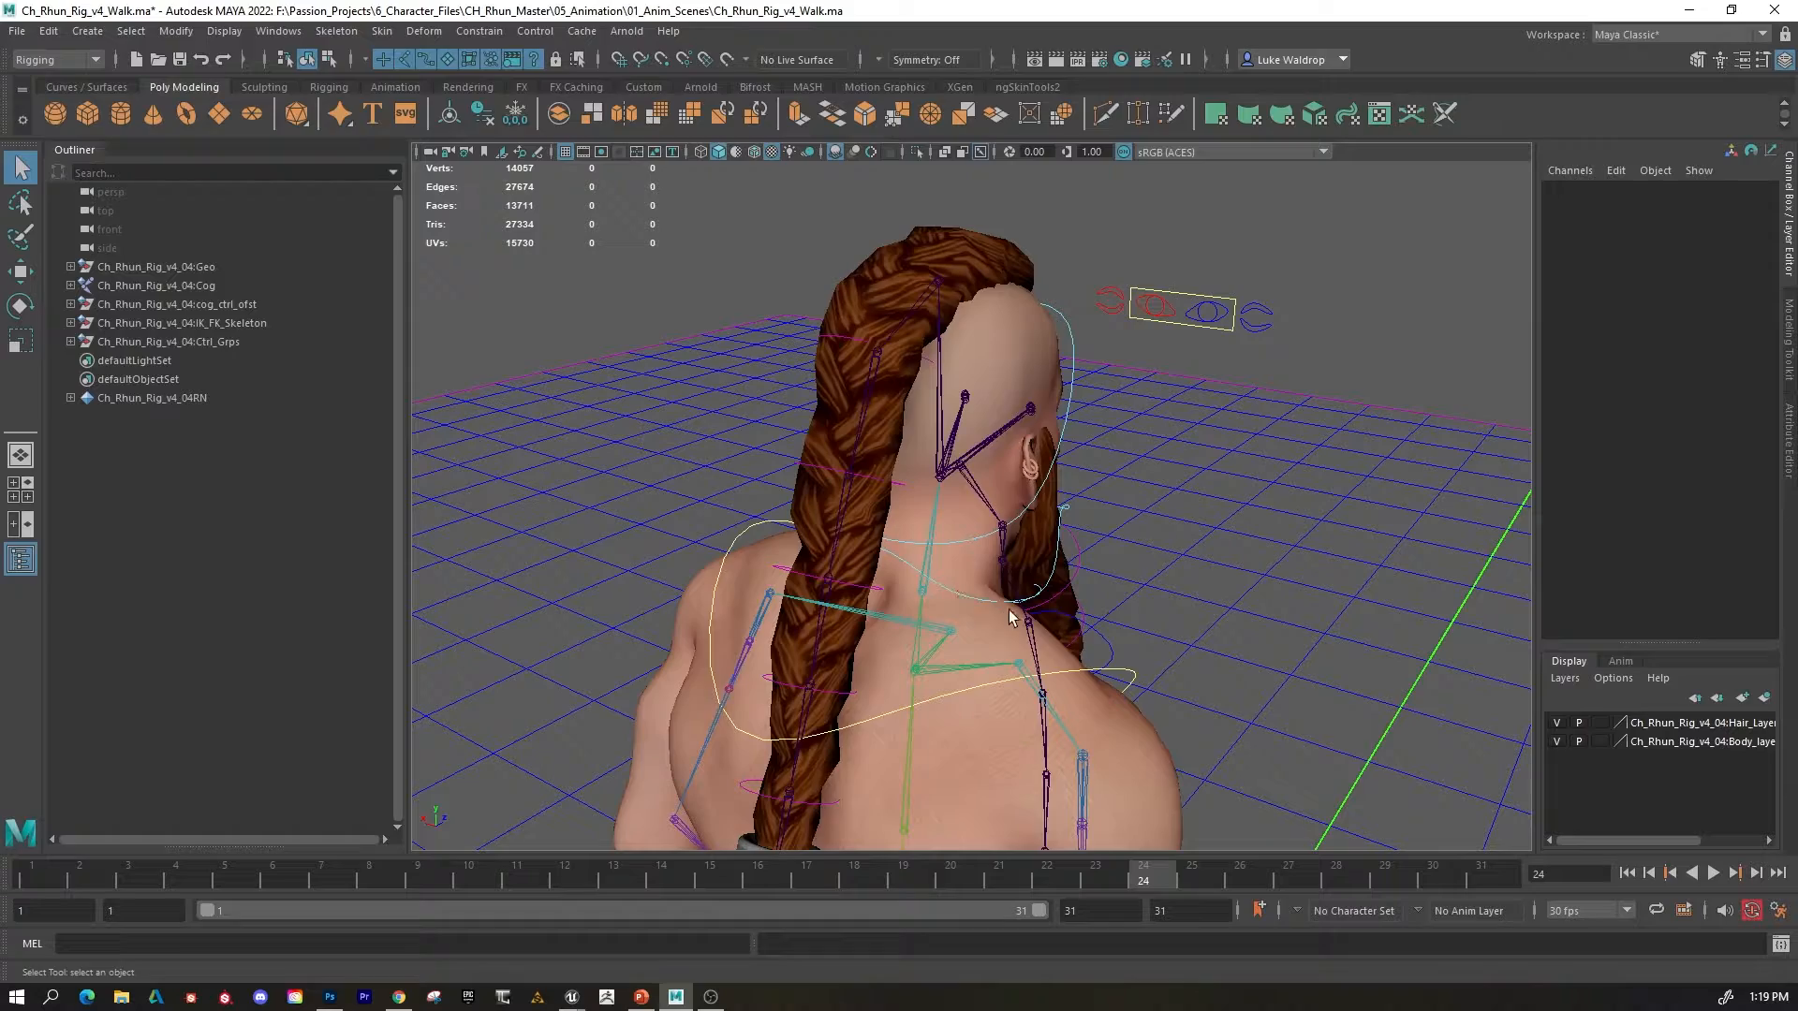
pyautogui.keyDown('alt'); pyautogui.moveTo(1324, 659); pyautogui.dragTo(1271, 640); pyautogui.keyUp('alt')
pyautogui.keyDown('alt'); pyautogui.moveTo(1272, 641); pyautogui.dragTo(983, 676, button='right'); pyautogui.keyUp('alt')
pyautogui.keyDown('alt'); pyautogui.moveTo(983, 676); pyautogui.dragTo(535, 531); pyautogui.keyUp('alt')
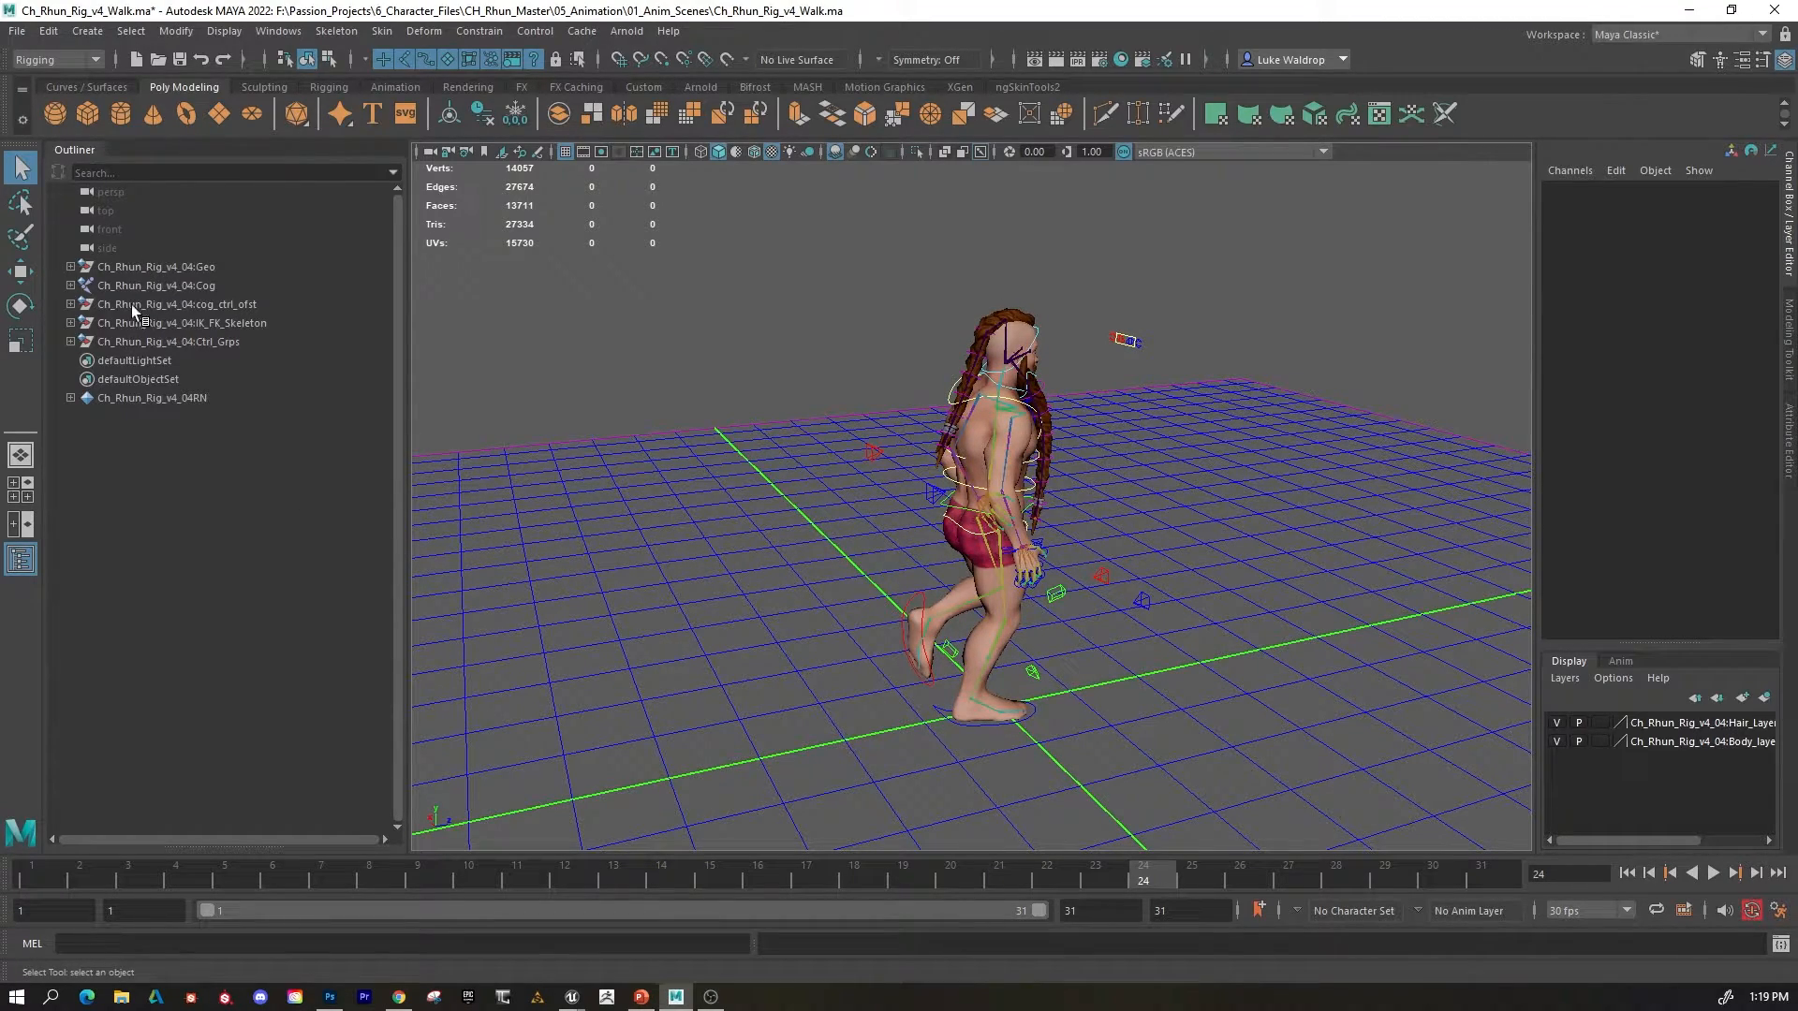
# Examine the character's shoulder, arm and back joints in the paused walk pose from the side and back.
pyautogui.keyDown('alt'); pyautogui.moveTo(792, 504); pyautogui.dragTo(1081, 520, button='right'); pyautogui.keyUp('alt')
pyautogui.keyDown('alt'); pyautogui.moveTo(807, 613); pyautogui.dragTo(763, 617, button='middle'); pyautogui.keyUp('alt')
pyautogui.keyDown('alt'); pyautogui.moveTo(763, 618); pyautogui.dragTo(671, 574, button='right'); pyautogui.keyUp('alt')
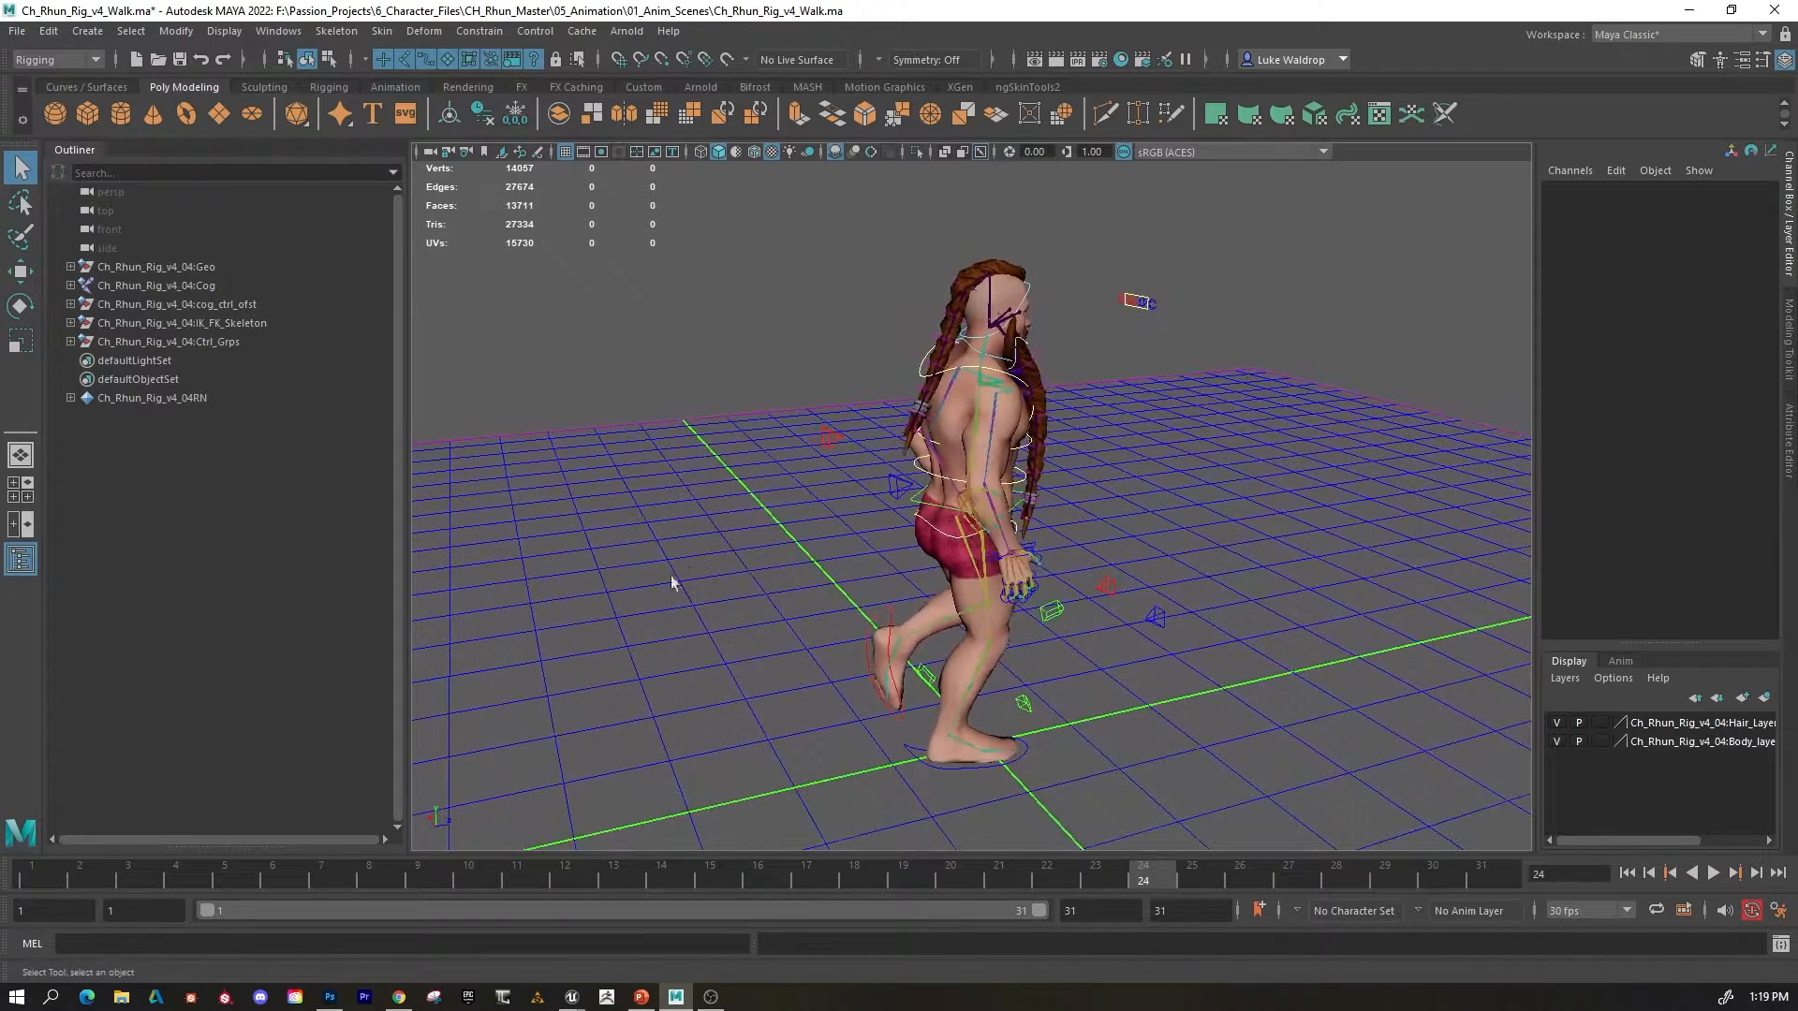
pyautogui.keyDown('alt'); pyautogui.moveTo(670, 574); pyautogui.dragTo(734, 553); pyautogui.keyUp('alt')
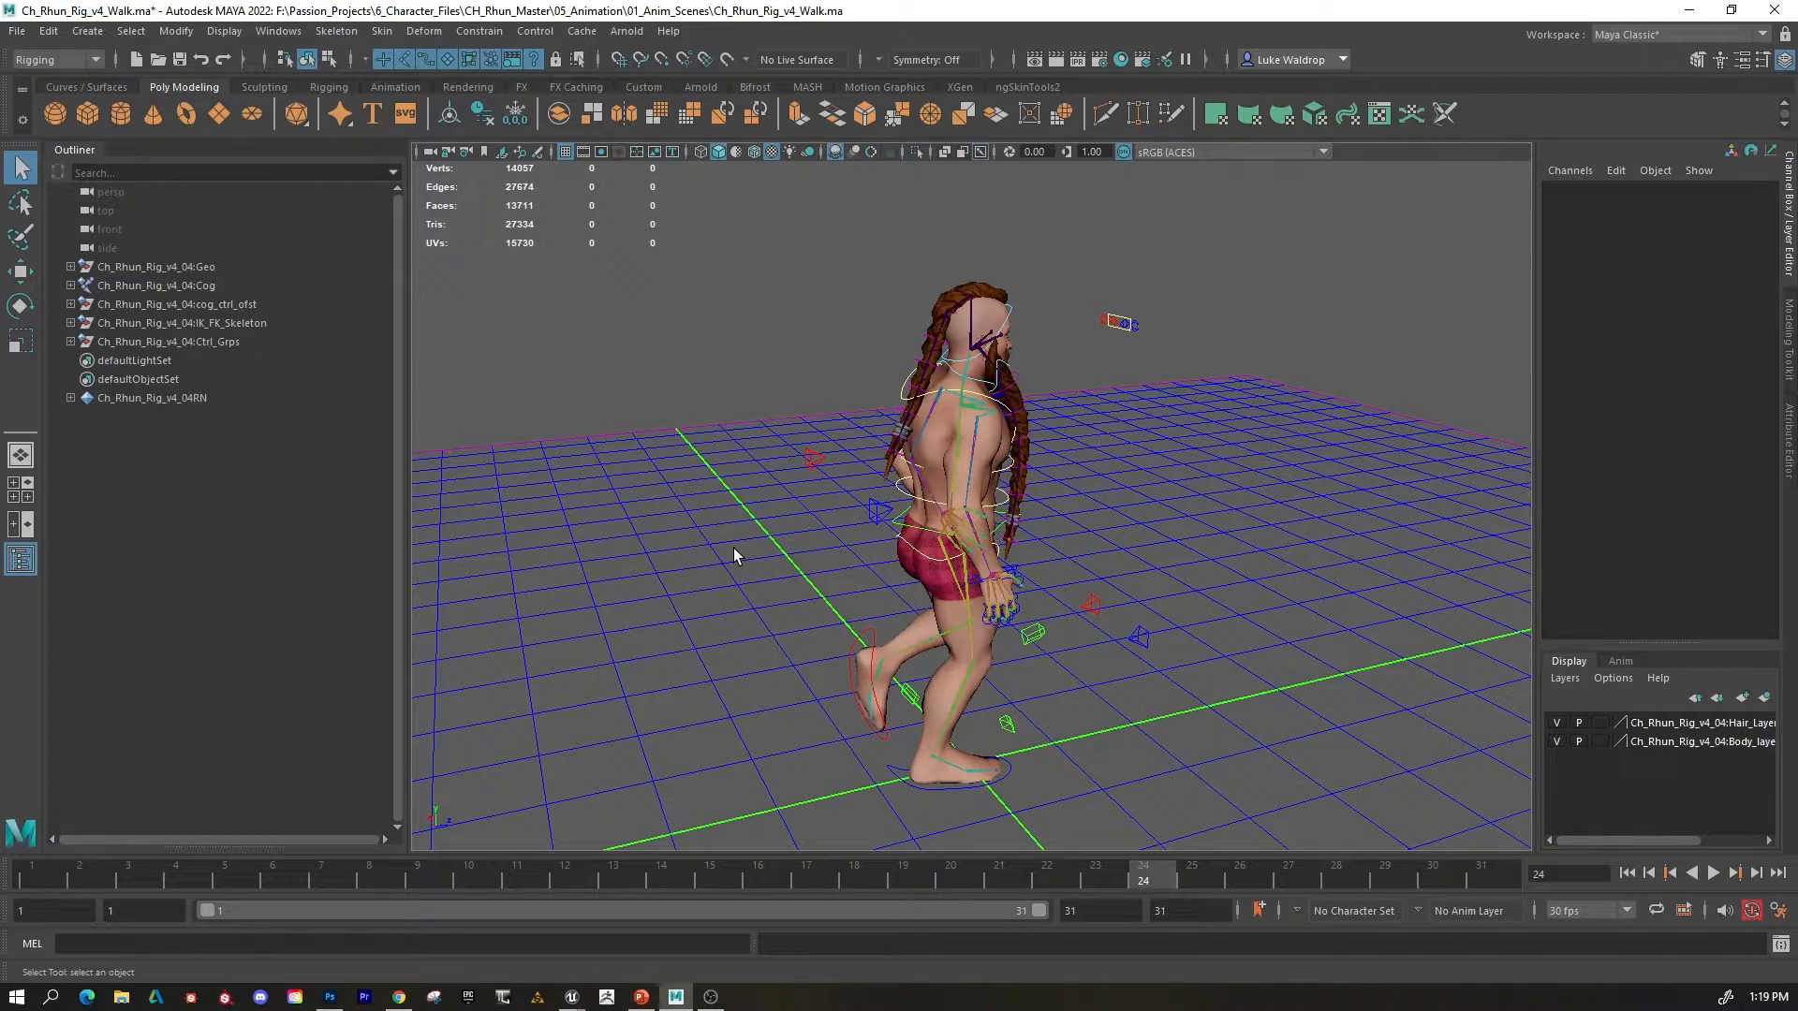
pyautogui.keyDown('alt'); pyautogui.moveTo(983, 495); pyautogui.dragTo(1300, 523, button='right'); pyautogui.keyUp('alt')
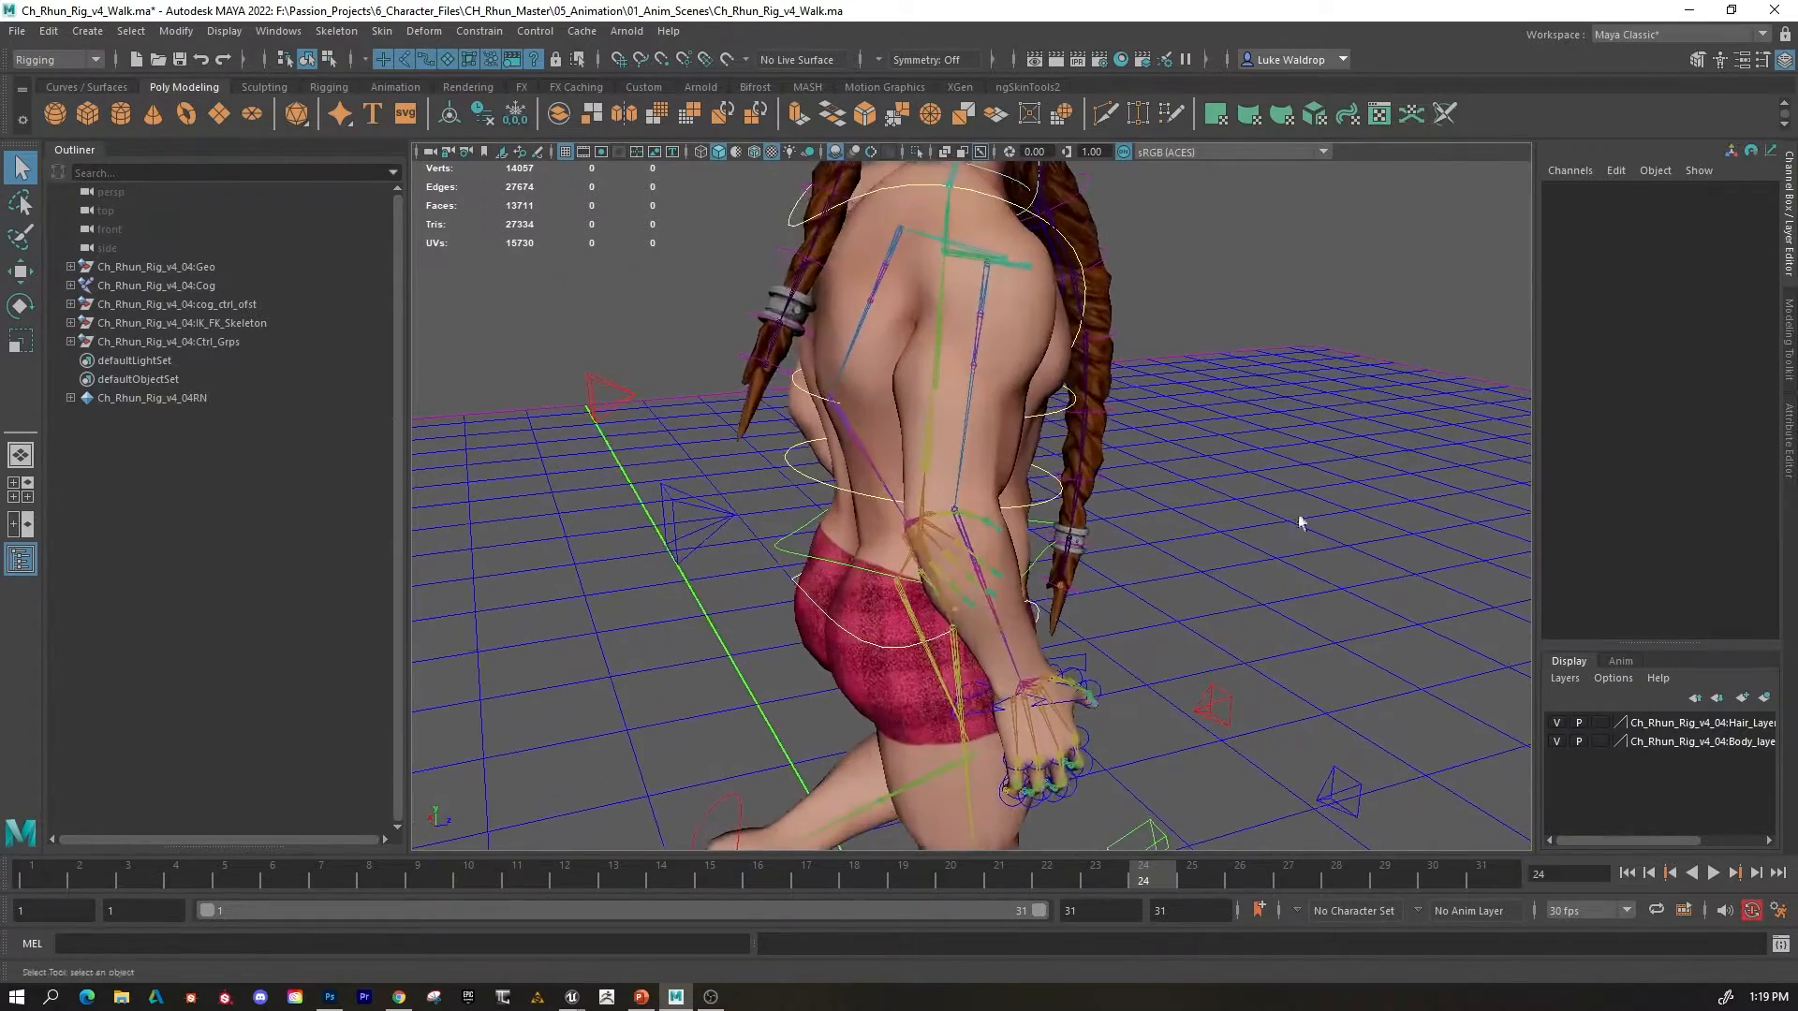
pyautogui.keyDown('alt'); pyautogui.moveTo(906, 385); pyautogui.dragTo(904, 468, button='middle'); pyautogui.keyUp('alt')
pyautogui.keyDown('alt'); pyautogui.moveTo(905, 469); pyautogui.dragTo(1036, 463); pyautogui.keyUp('alt')
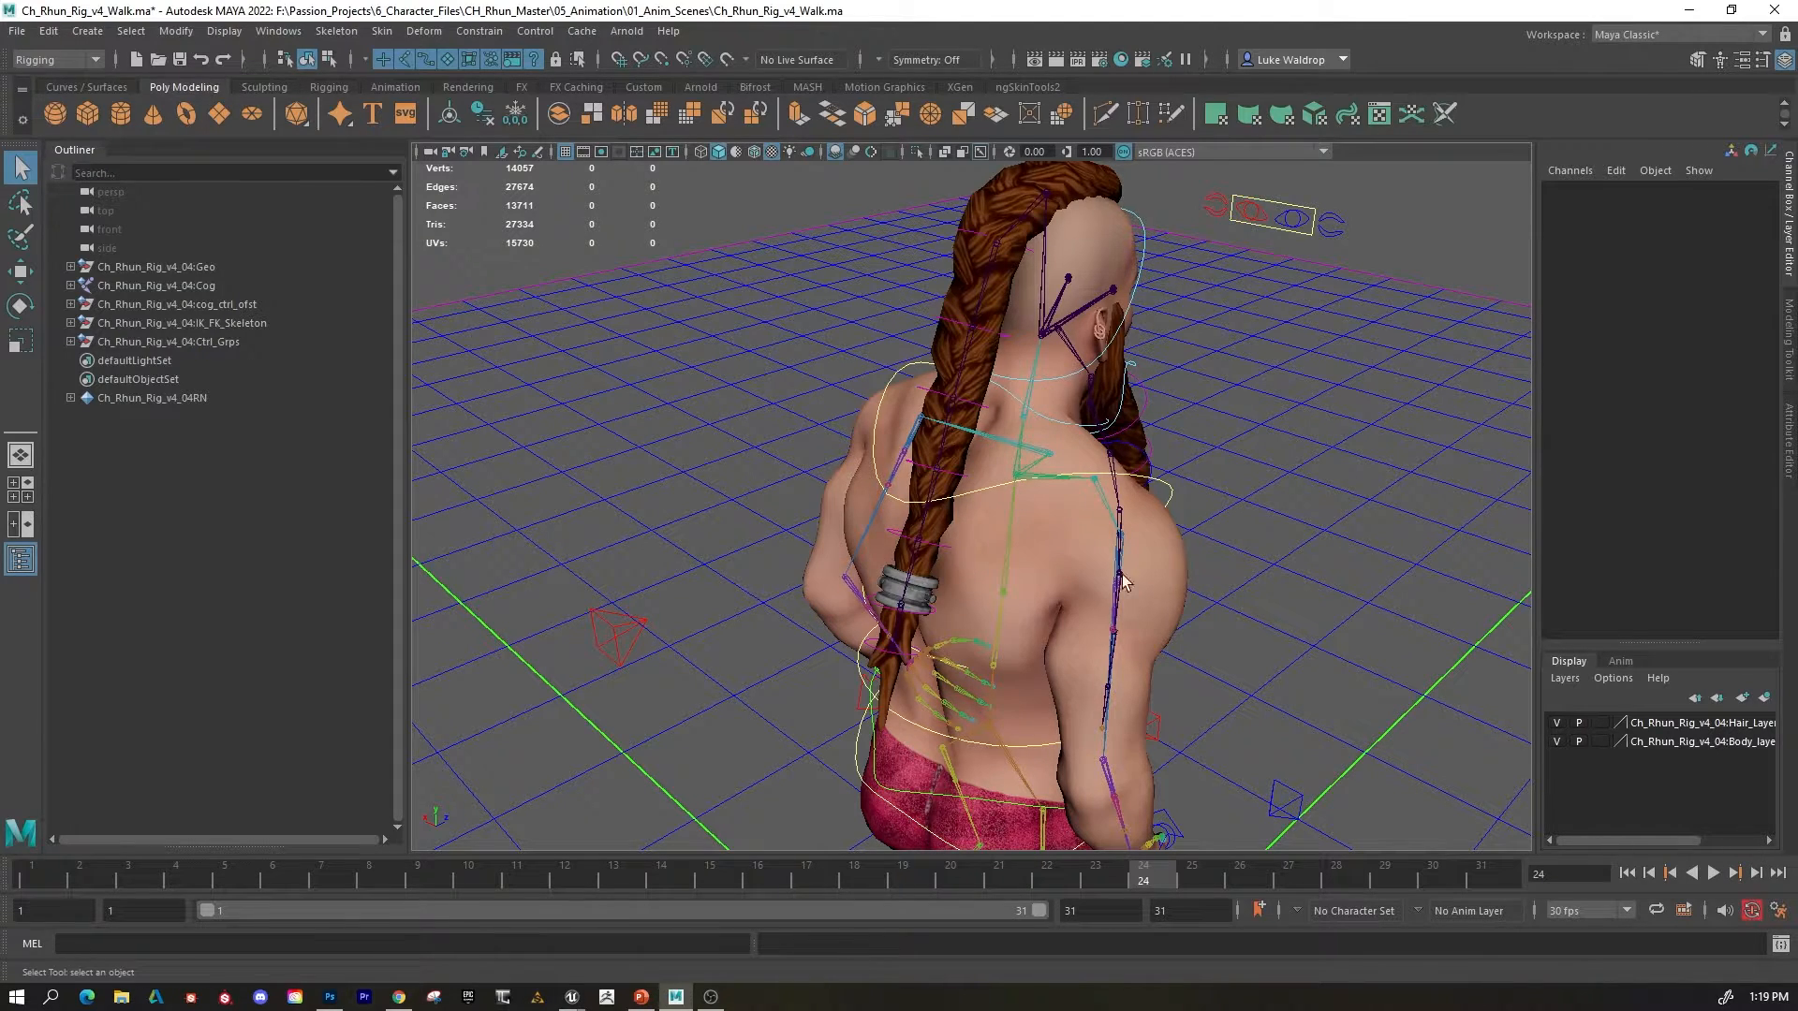
pyautogui.keyDown('alt'); pyautogui.moveTo(1344, 669); pyautogui.dragTo(1156, 665, button='right'); pyautogui.keyUp('alt')
pyautogui.keyDown('alt'); pyautogui.moveTo(1137, 648); pyautogui.dragTo(769, 385); pyautogui.keyUp('alt')
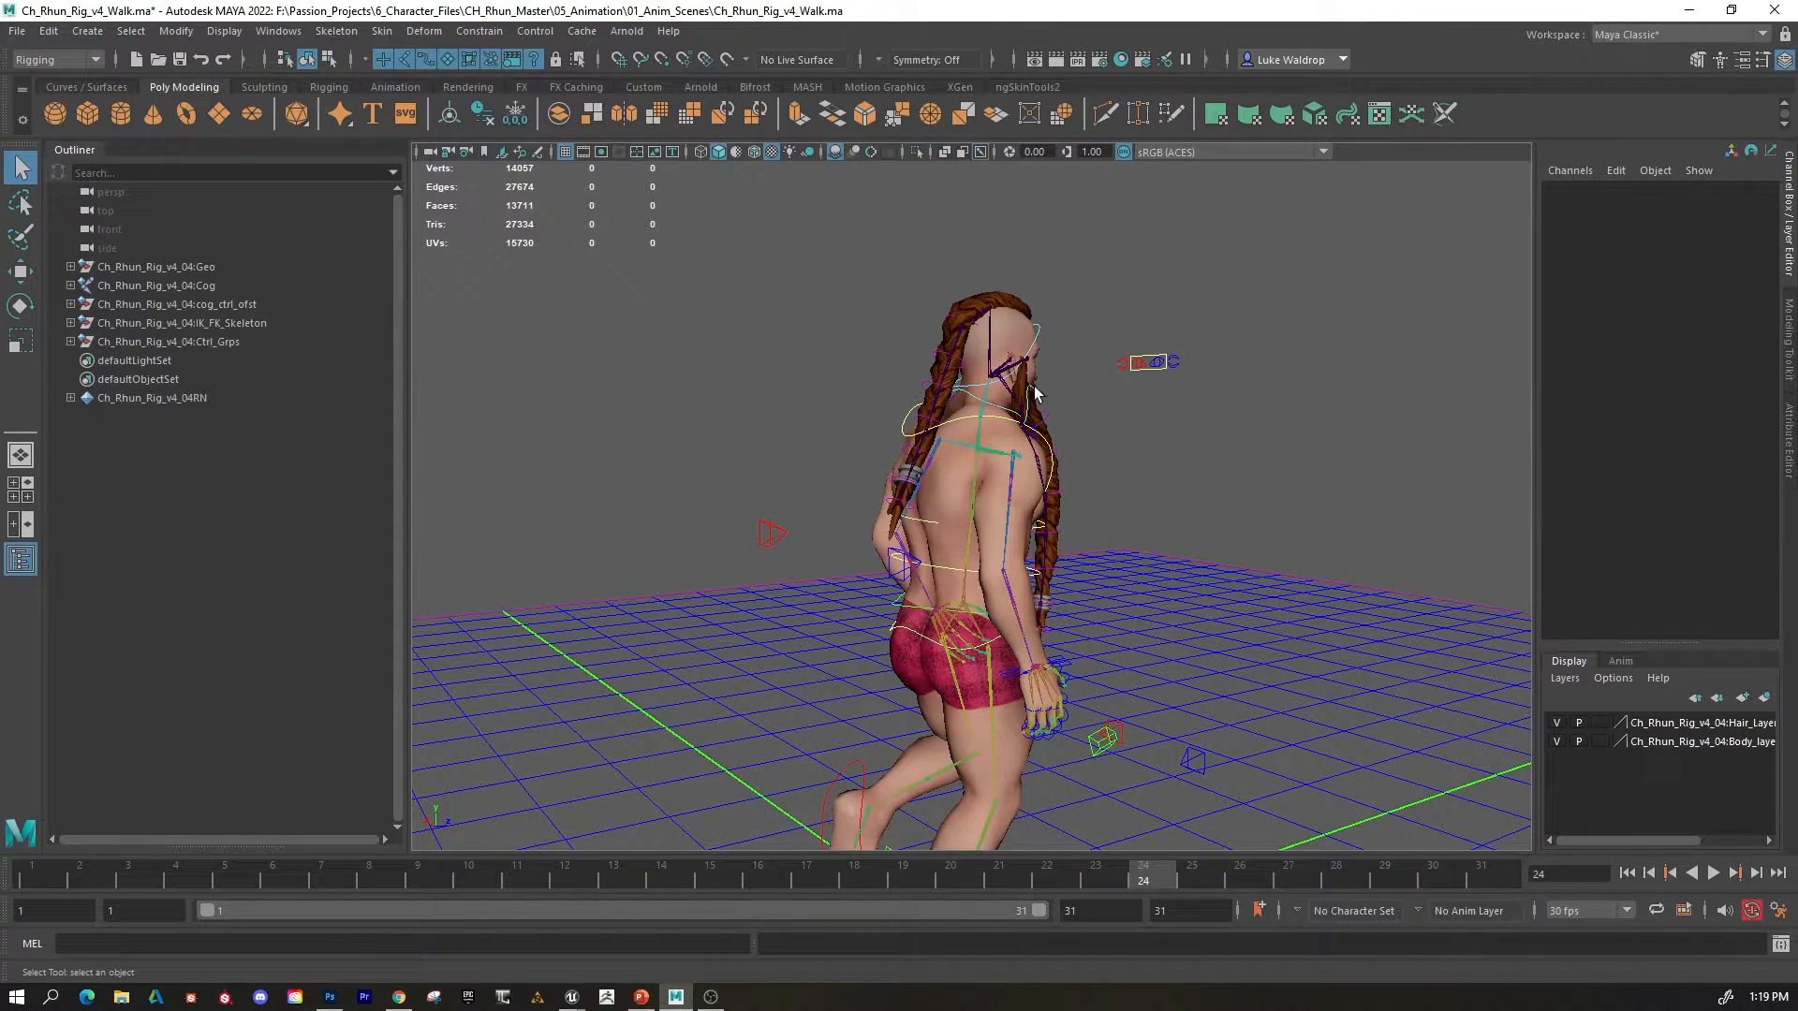
pyautogui.keyDown('alt'); pyautogui.moveTo(1245, 587); pyautogui.dragTo(1076, 510); pyautogui.keyUp('alt')
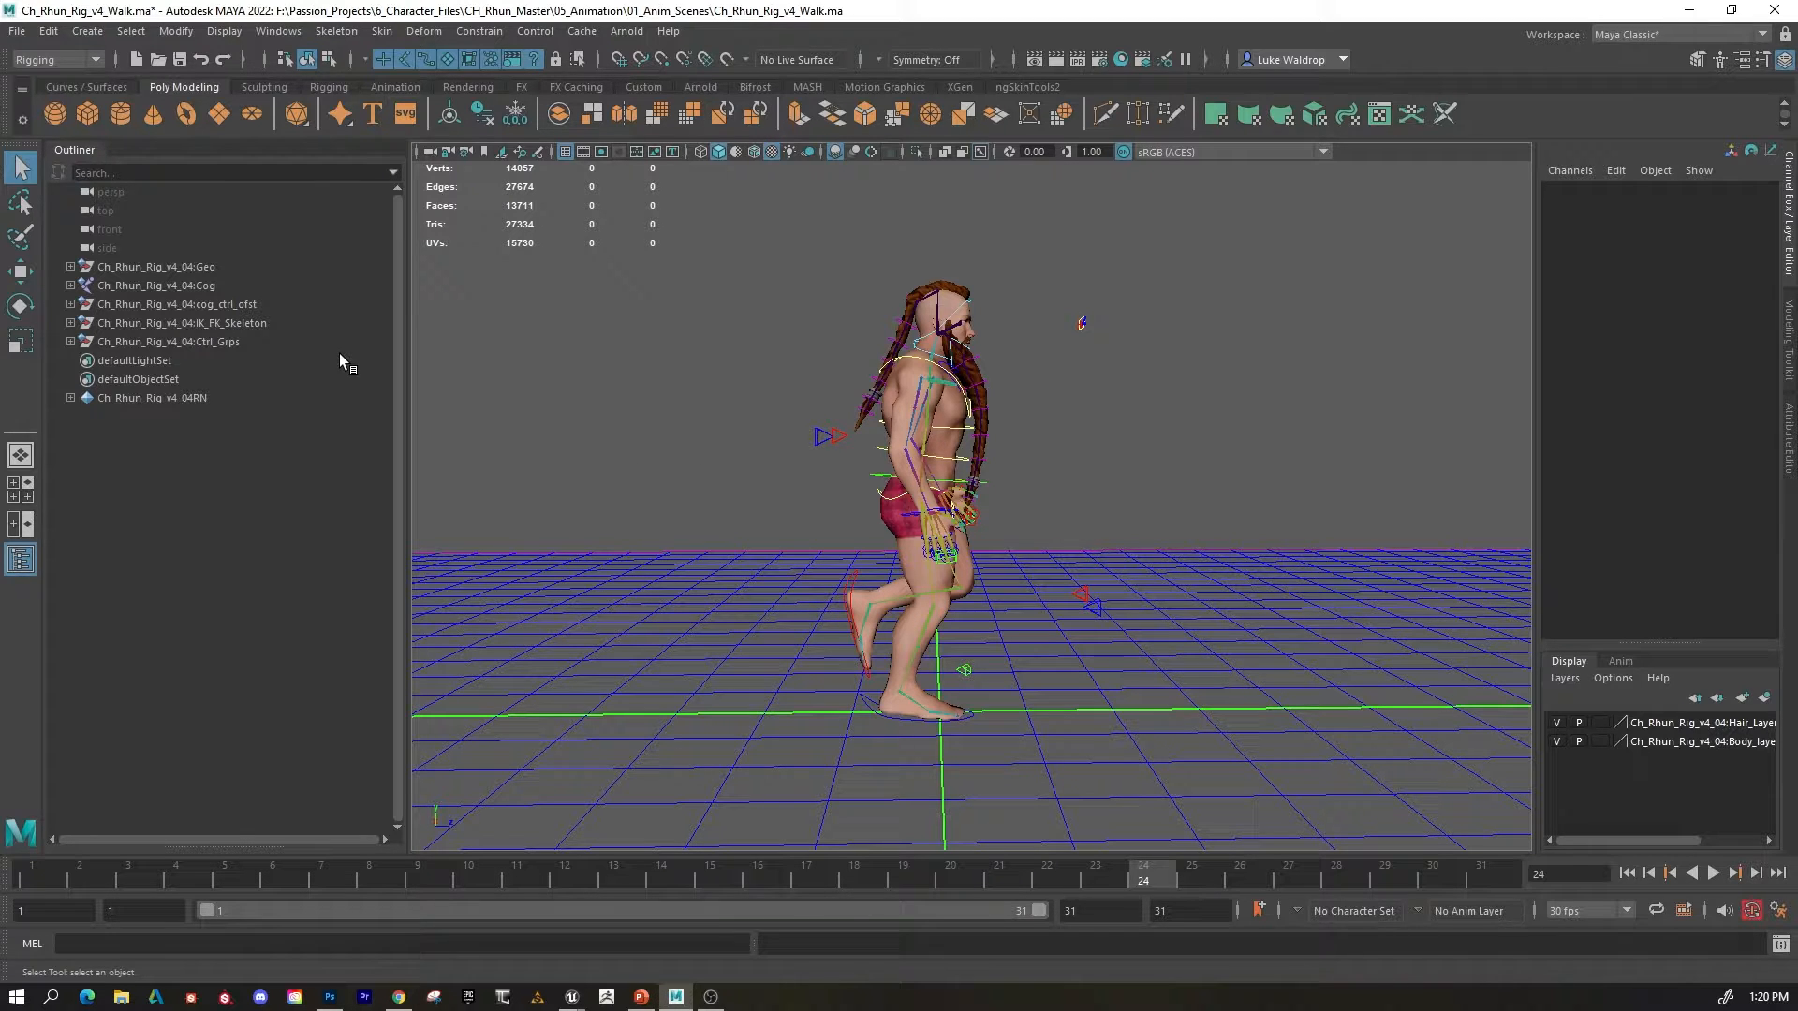
# Start a new scene without saving the changes to the walk cycle scene.
pyautogui.click(17, 31)
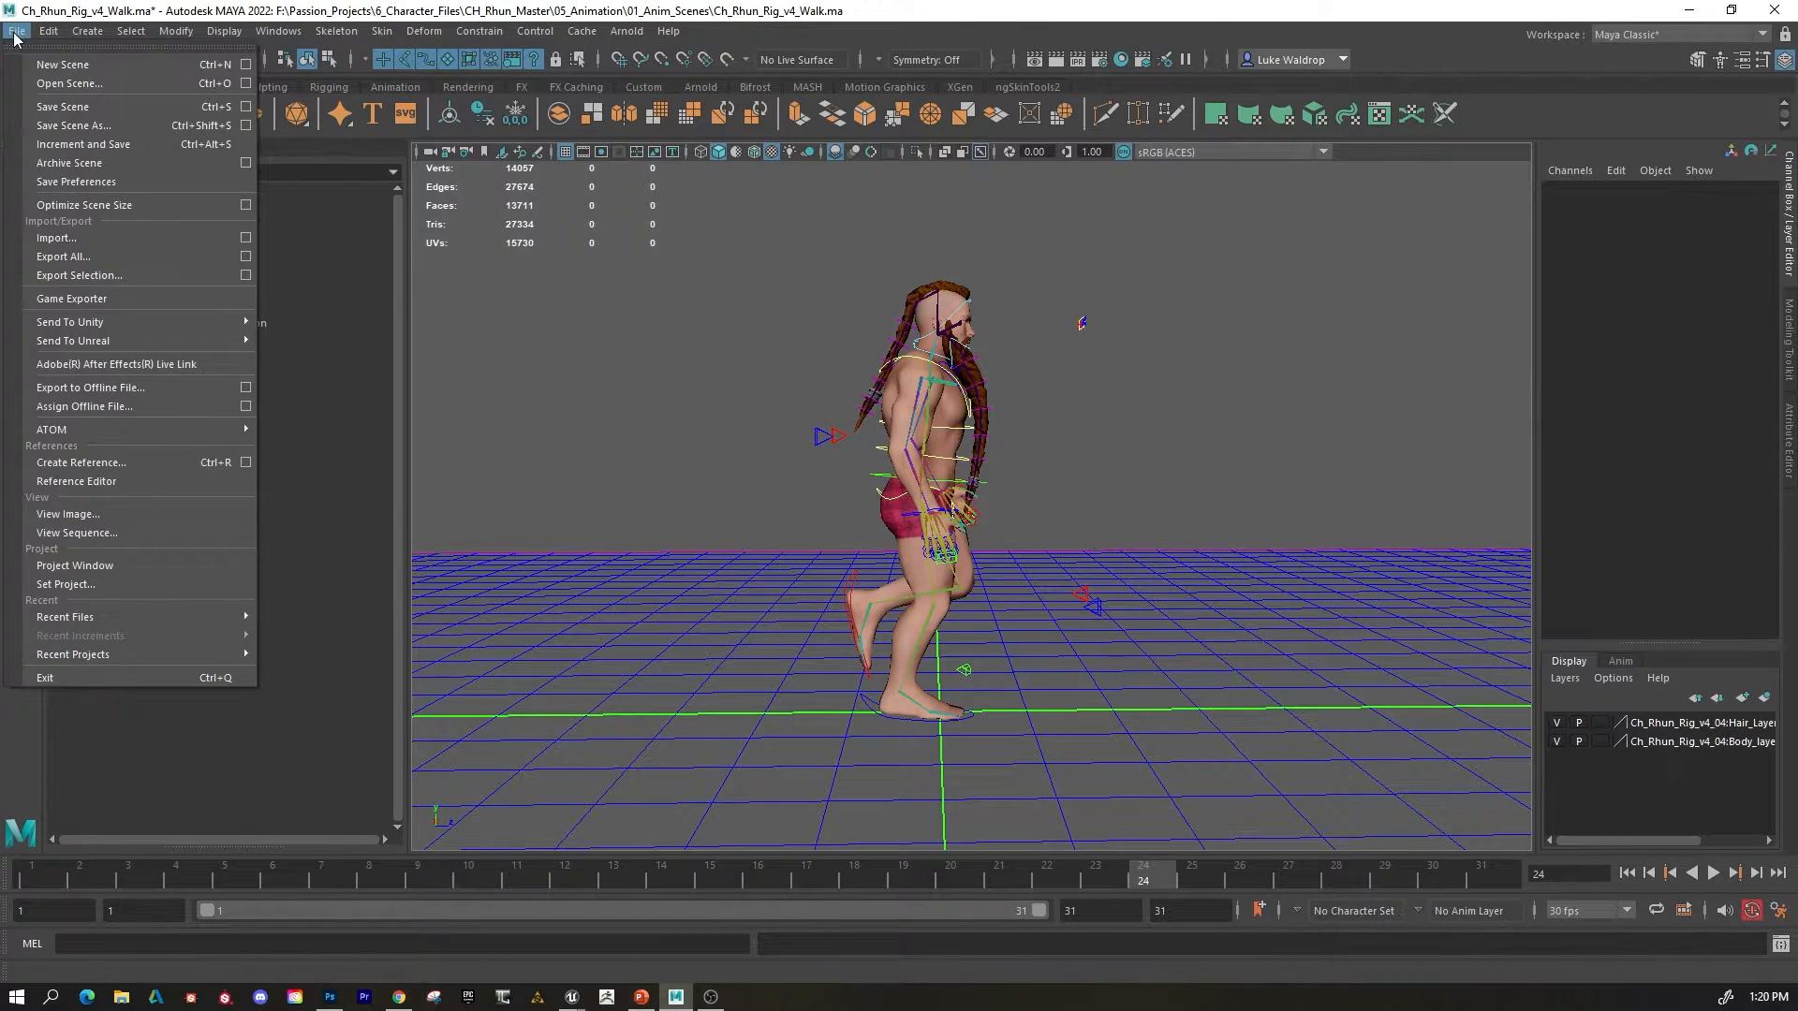
pyautogui.click(64, 64)
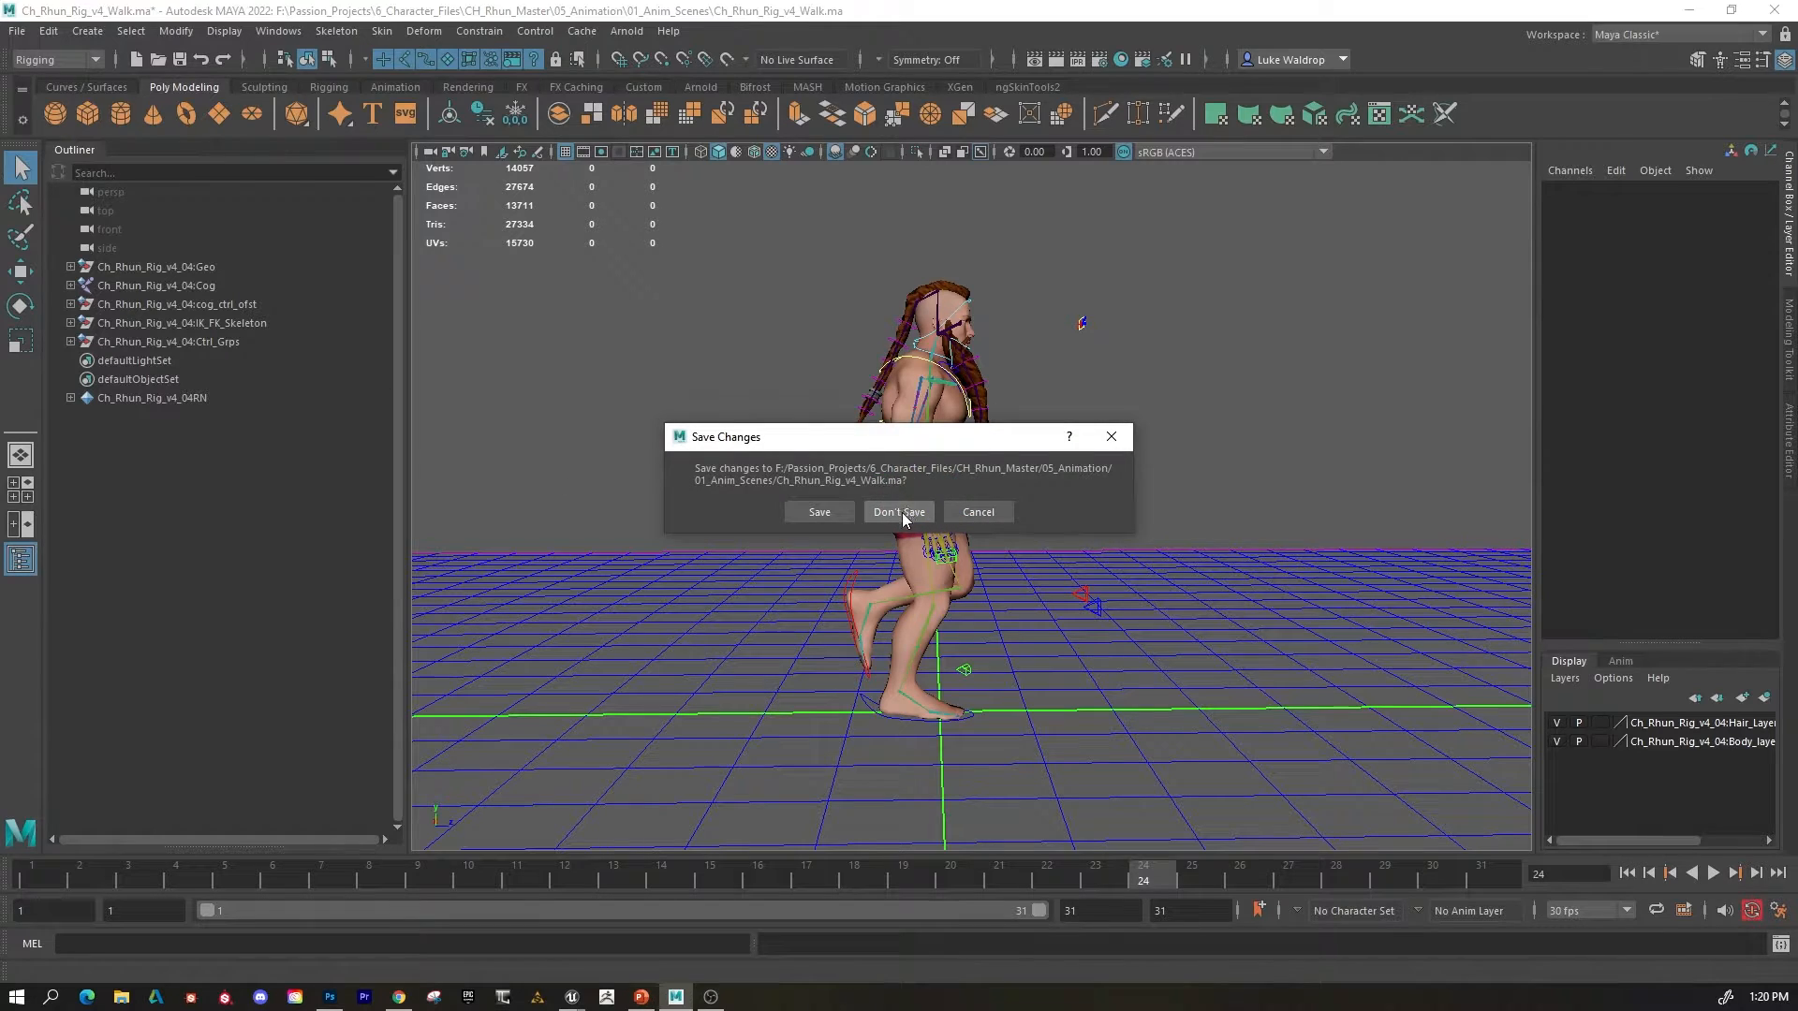
pyautogui.click(899, 512)
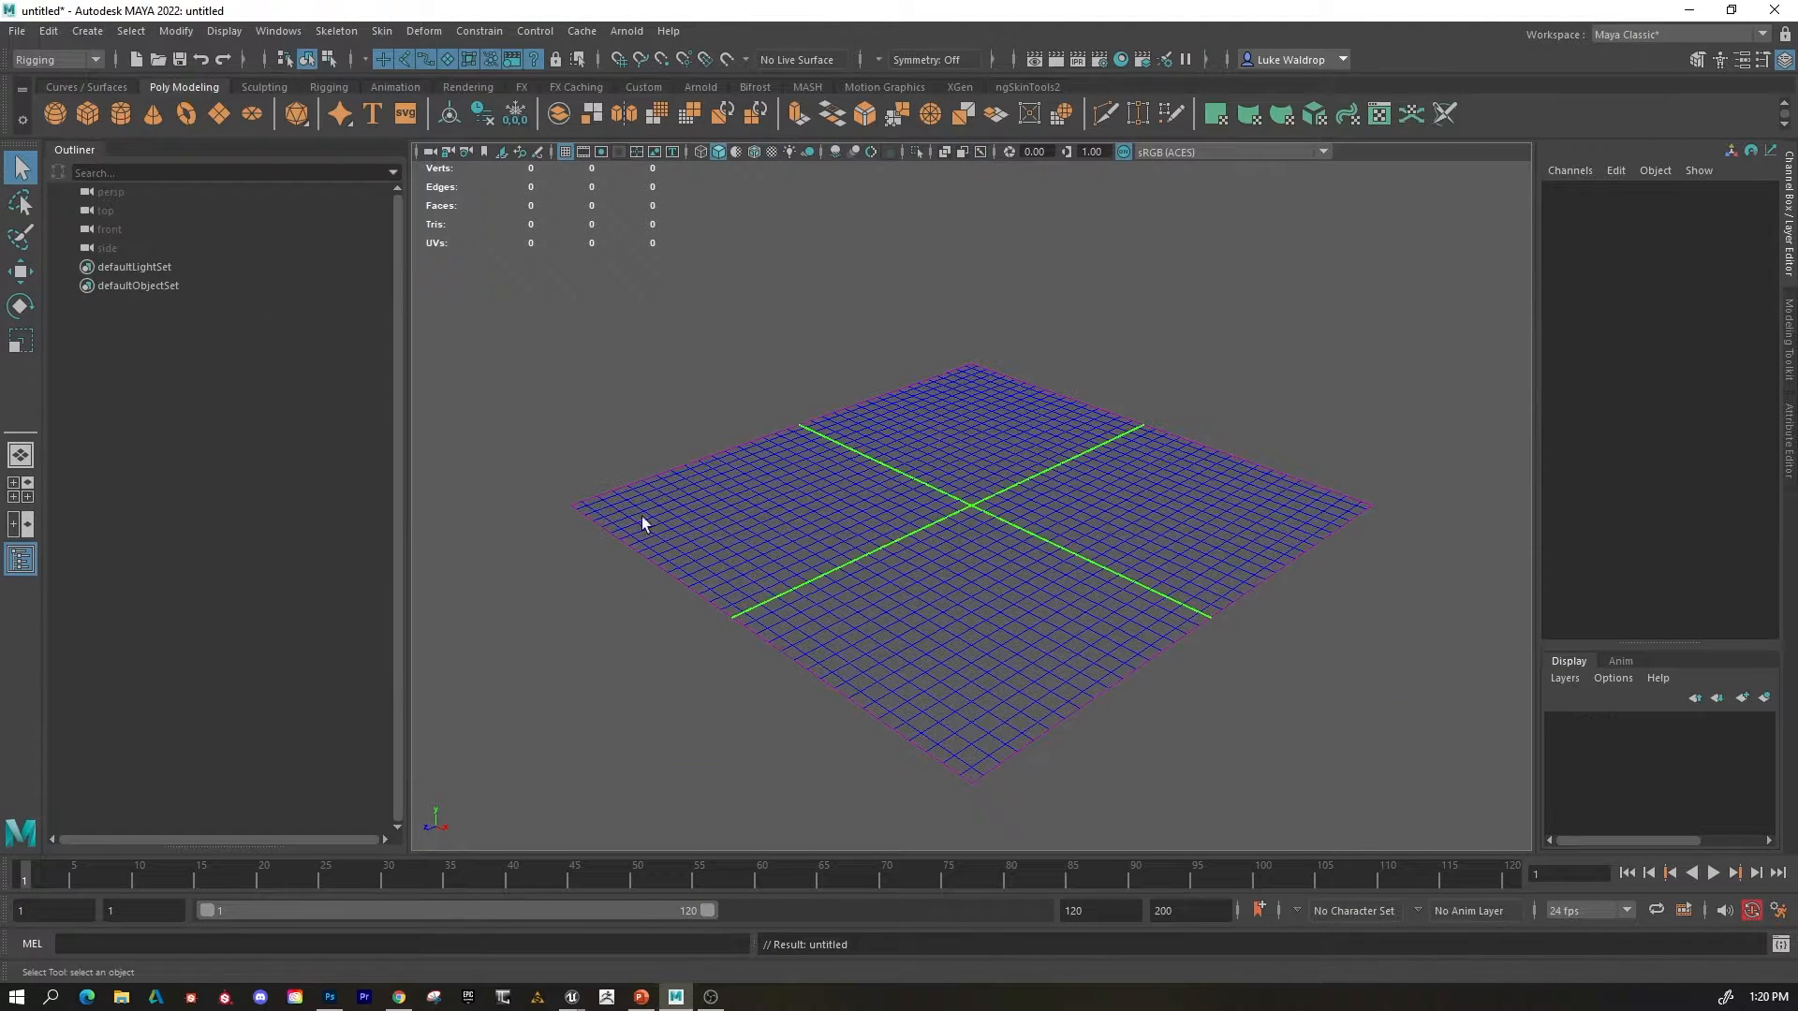
# Reference the rig file Ch_Rhun_Rig_v4_05.ma from the project's 03_Rig/2_New_Rig folder into the empty scene.
pyautogui.keyDown('alt'); pyautogui.moveTo(834, 550); pyautogui.dragTo(851, 582); pyautogui.keyUp('alt')
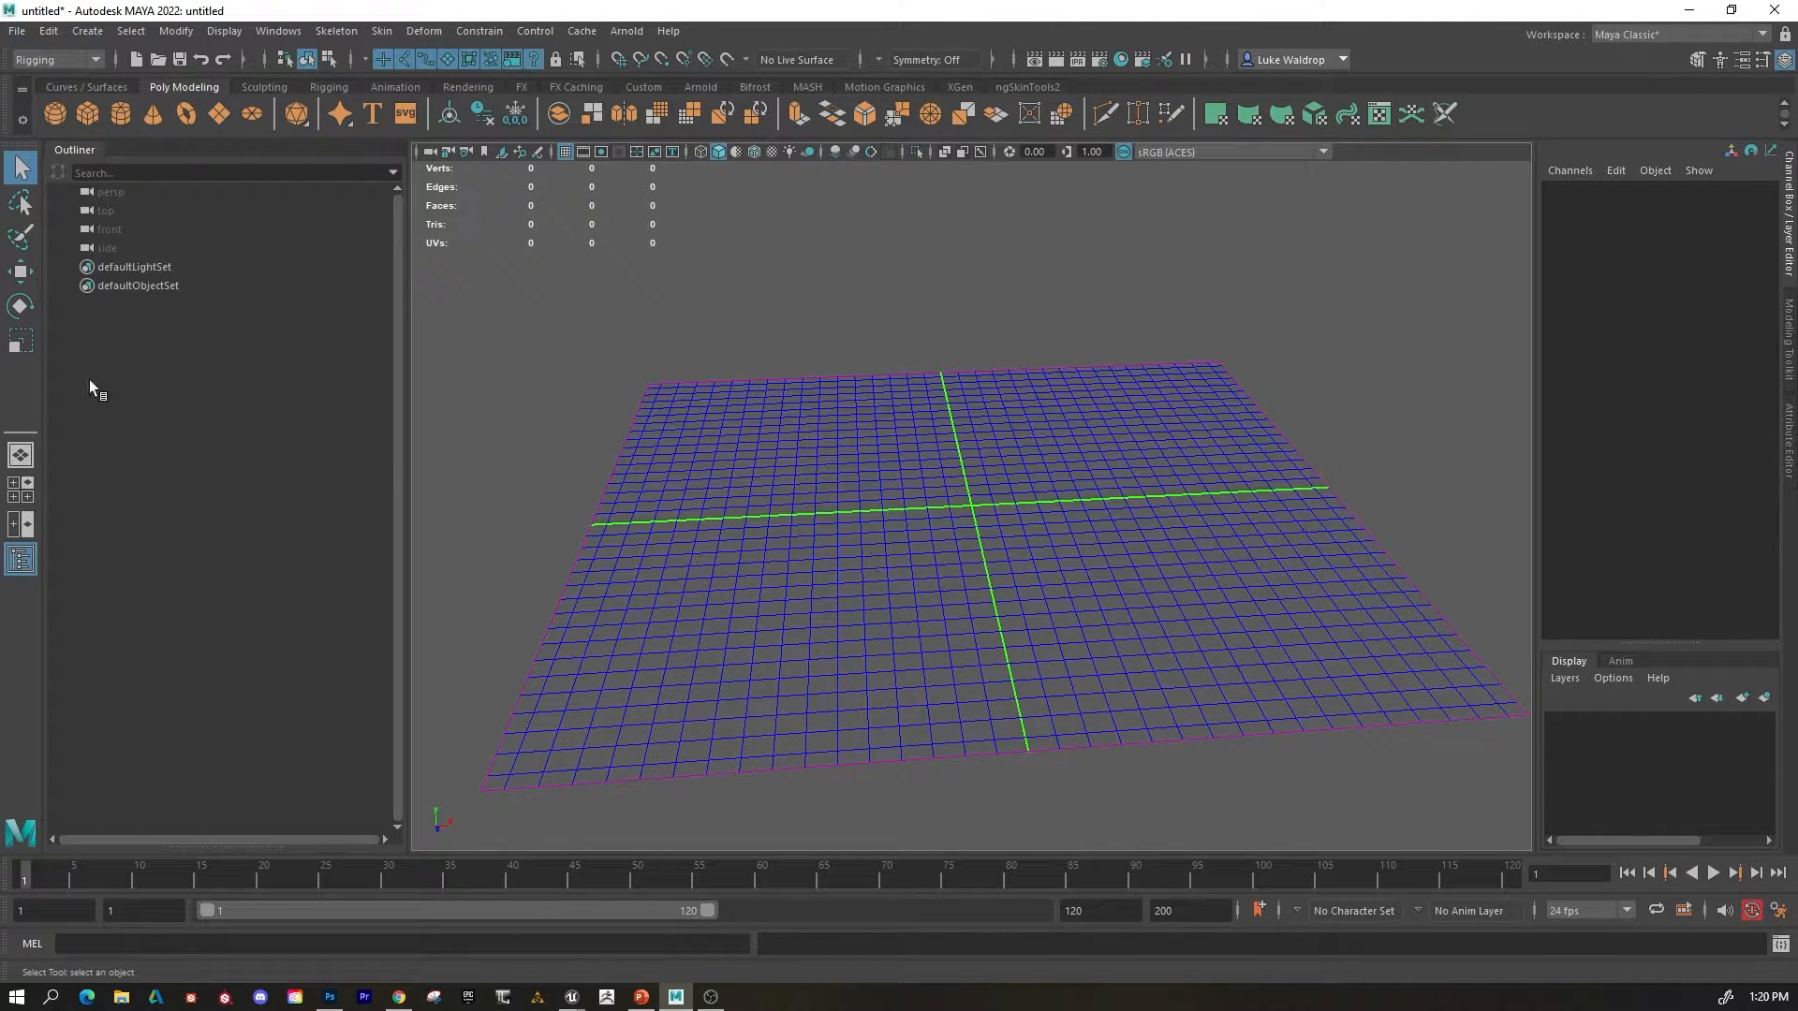
pyautogui.click(18, 33)
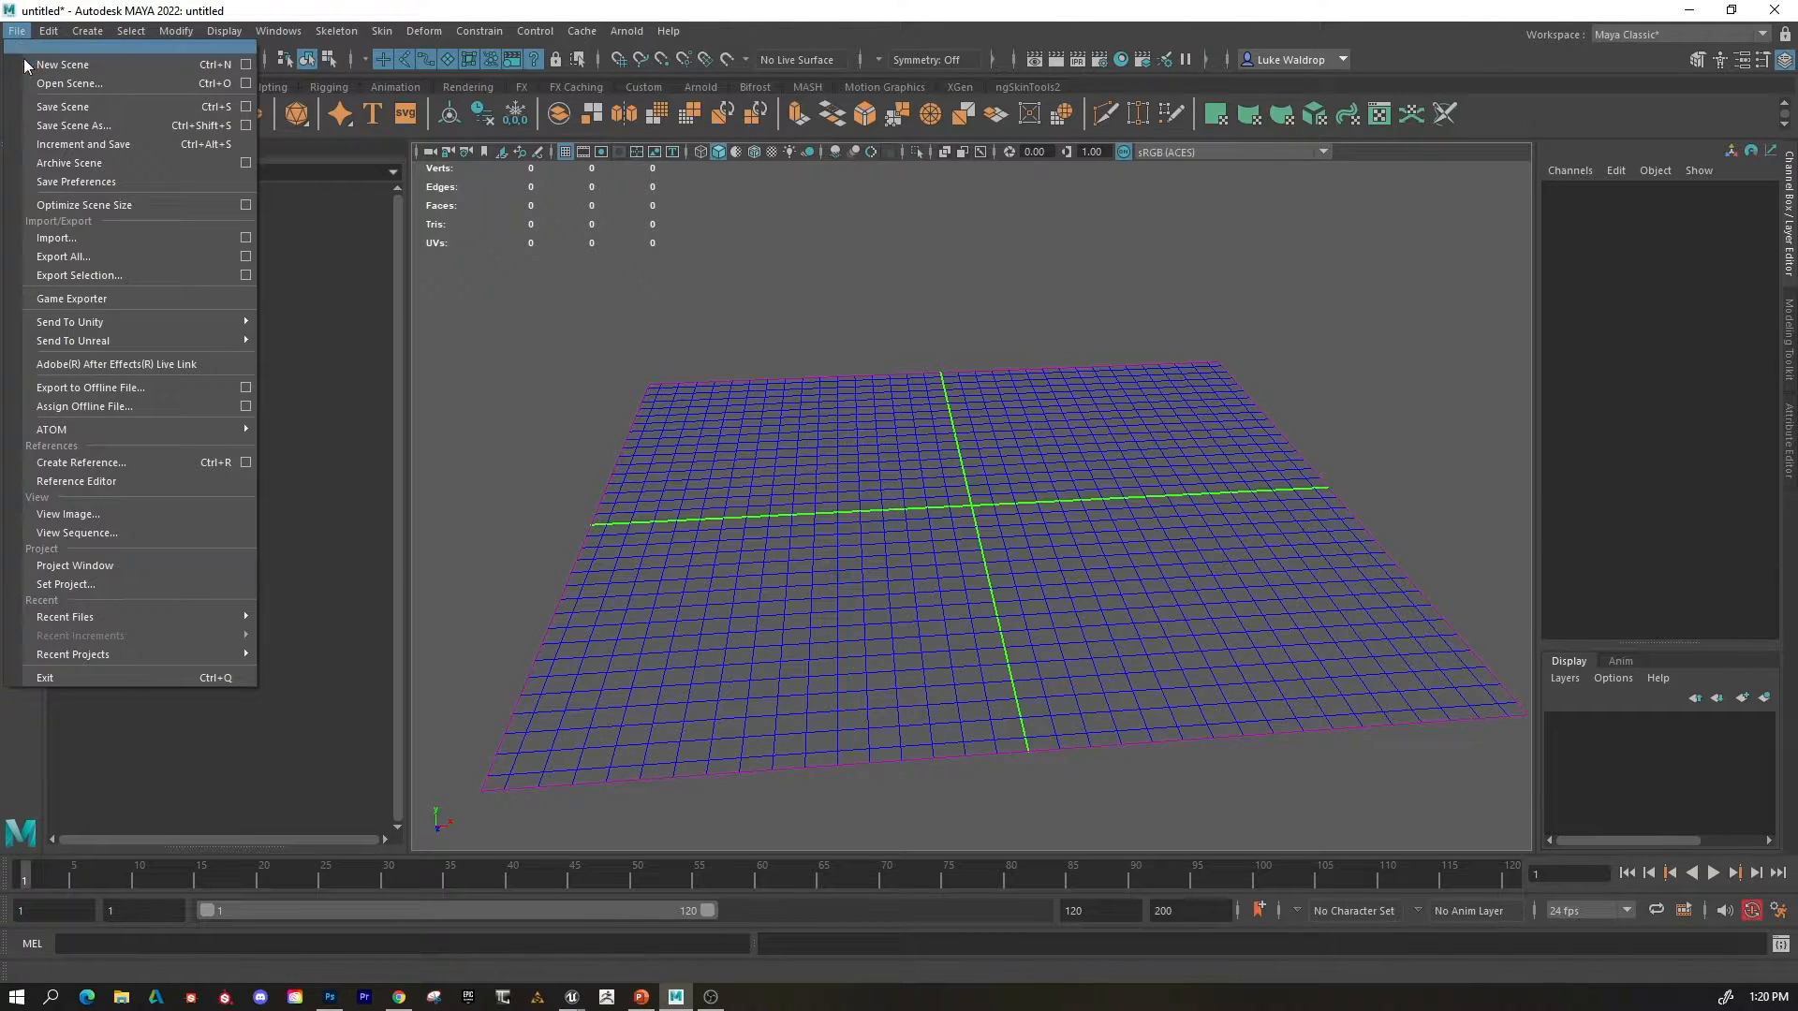
pyautogui.click(98, 462)
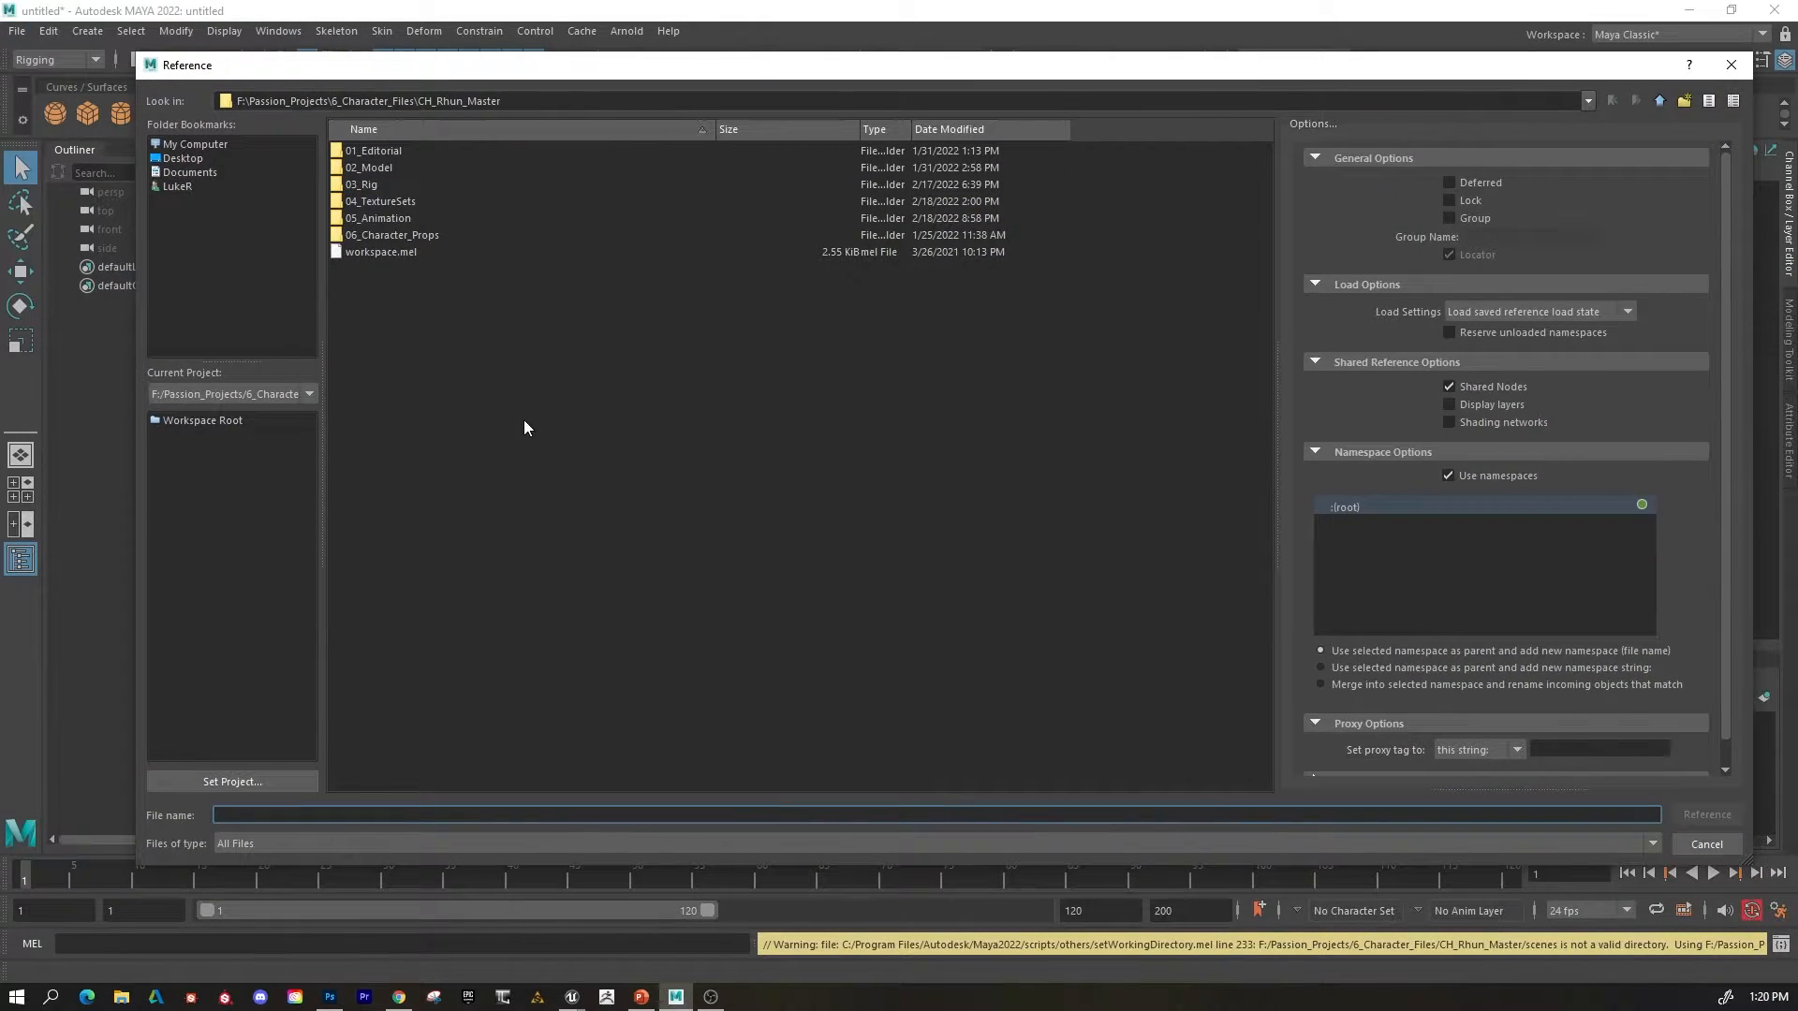
pyautogui.doubleClick(368, 185)
pyautogui.doubleClick(384, 167)
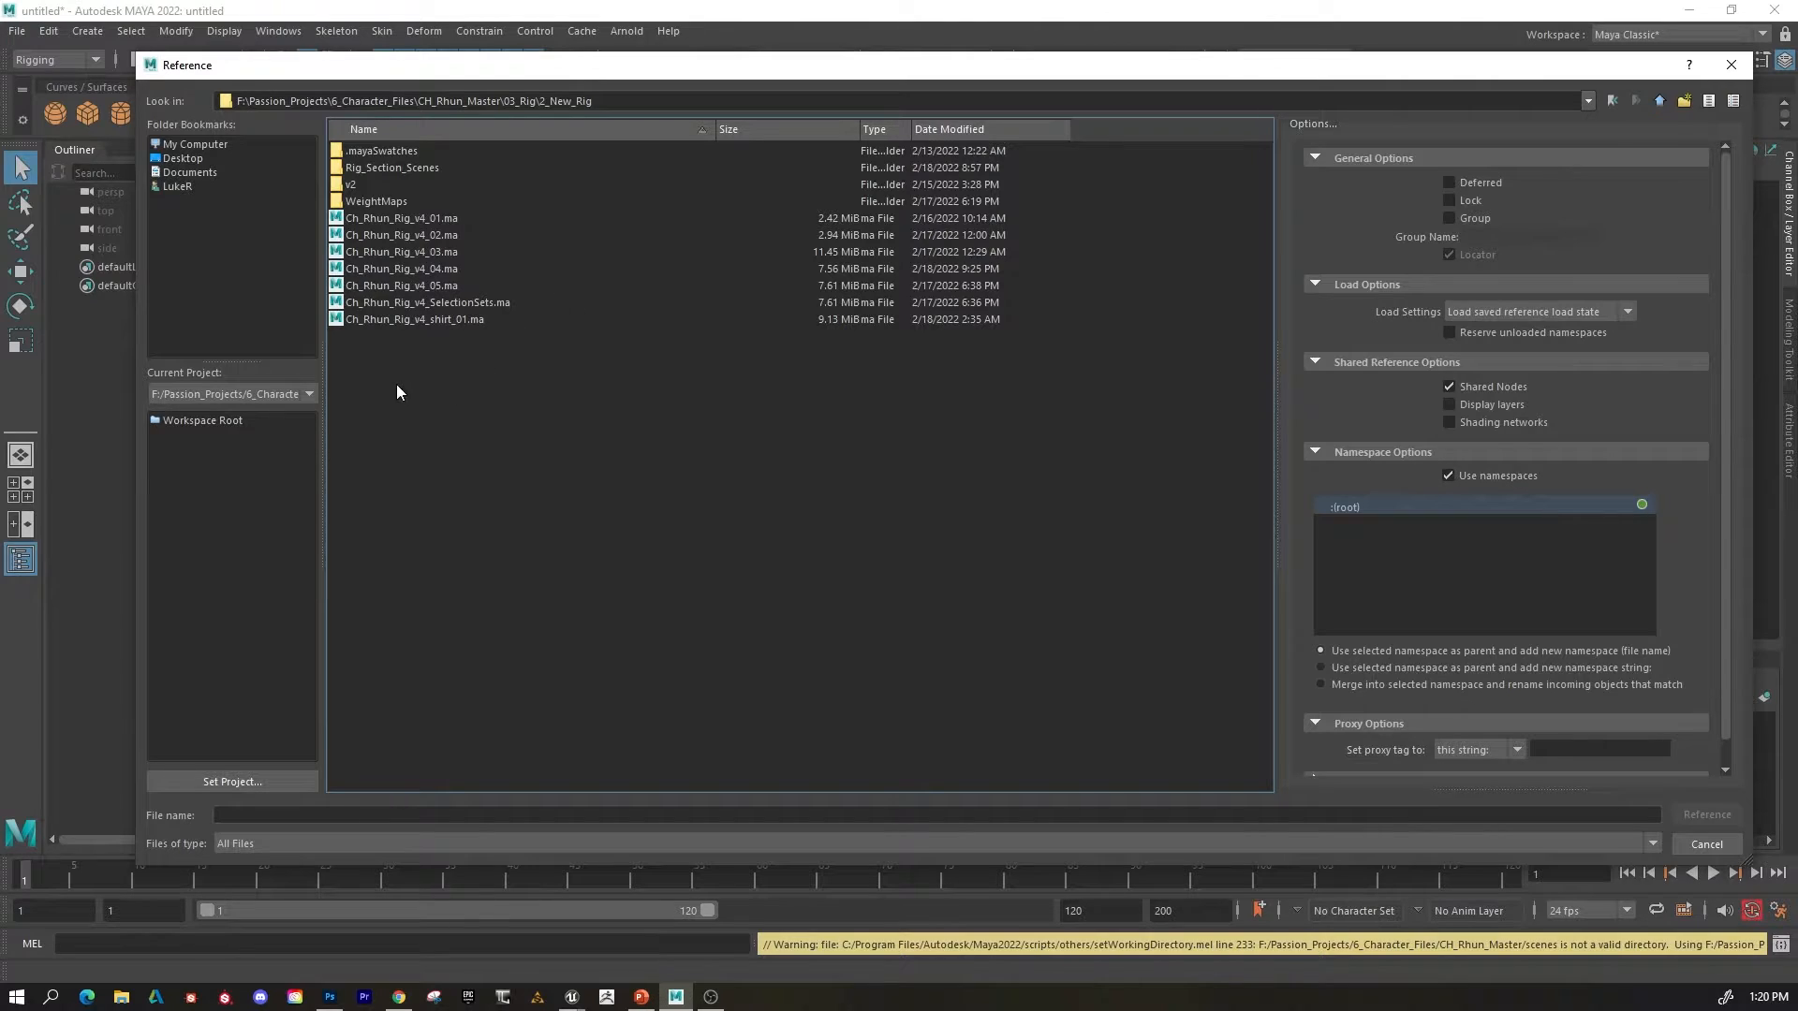
pyautogui.click(402, 282)
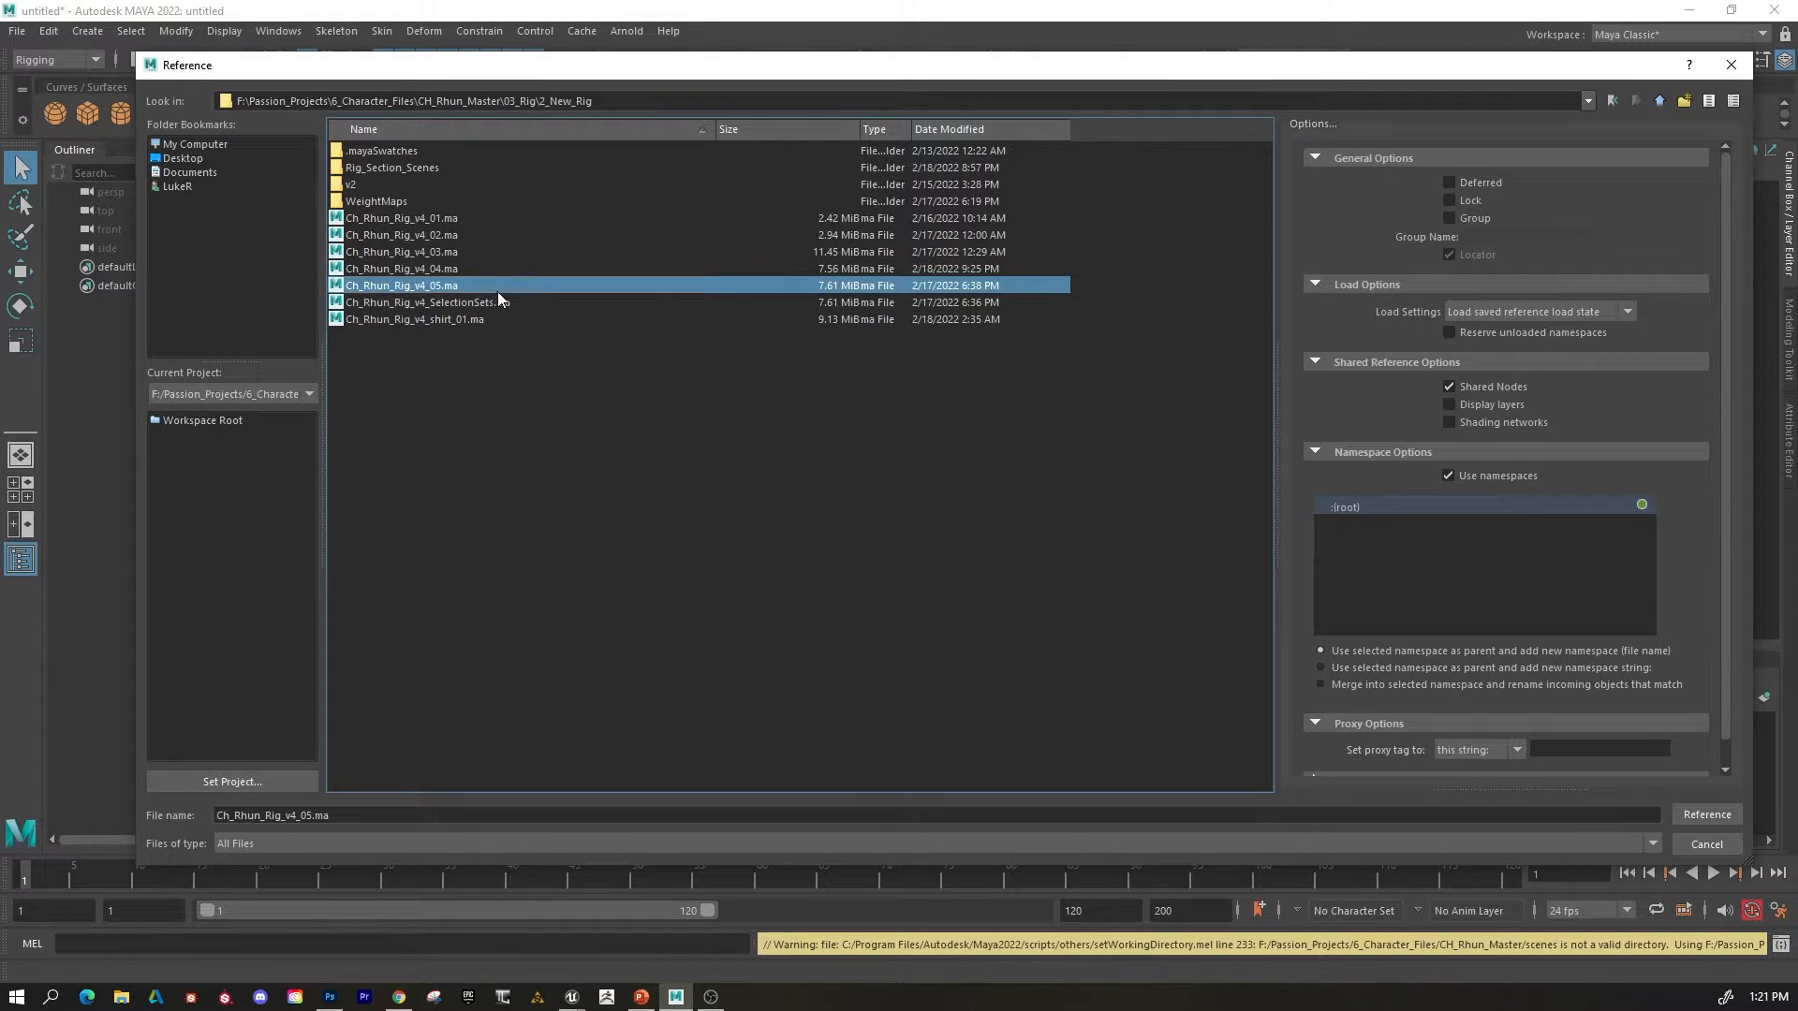
pyautogui.click(1706, 814)
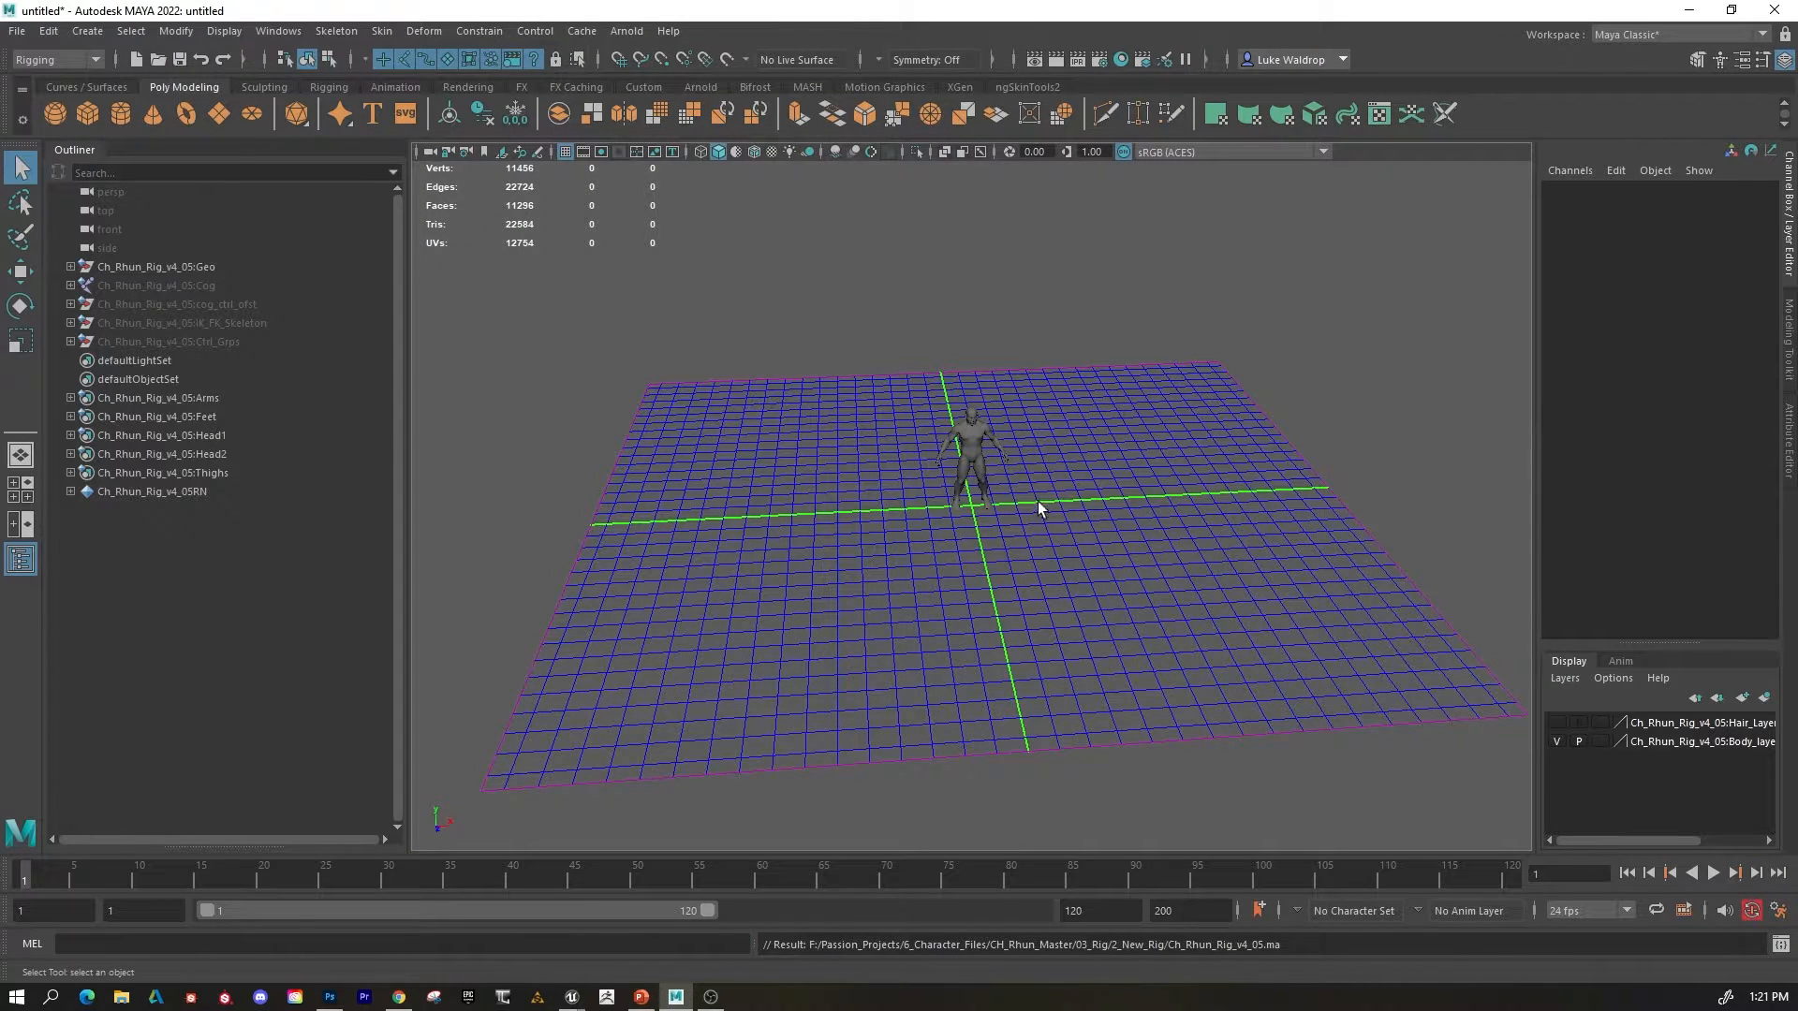
# Unhide the referenced rig's Cog, cog_ctrl_ofst, IK_FK_Skeleton and Ctrl_Grps nodes.
pyautogui.keyDown('alt'); pyautogui.moveTo(1124, 510); pyautogui.dragTo(1056, 508); pyautogui.keyUp('alt')
pyautogui.keyDown('alt'); pyautogui.moveTo(1057, 508); pyautogui.dragTo(1212, 570, button='right'); pyautogui.keyUp('alt')
pyautogui.keyDown('alt'); pyautogui.moveTo(1212, 570); pyautogui.dragTo(1224, 642); pyautogui.keyUp('alt')
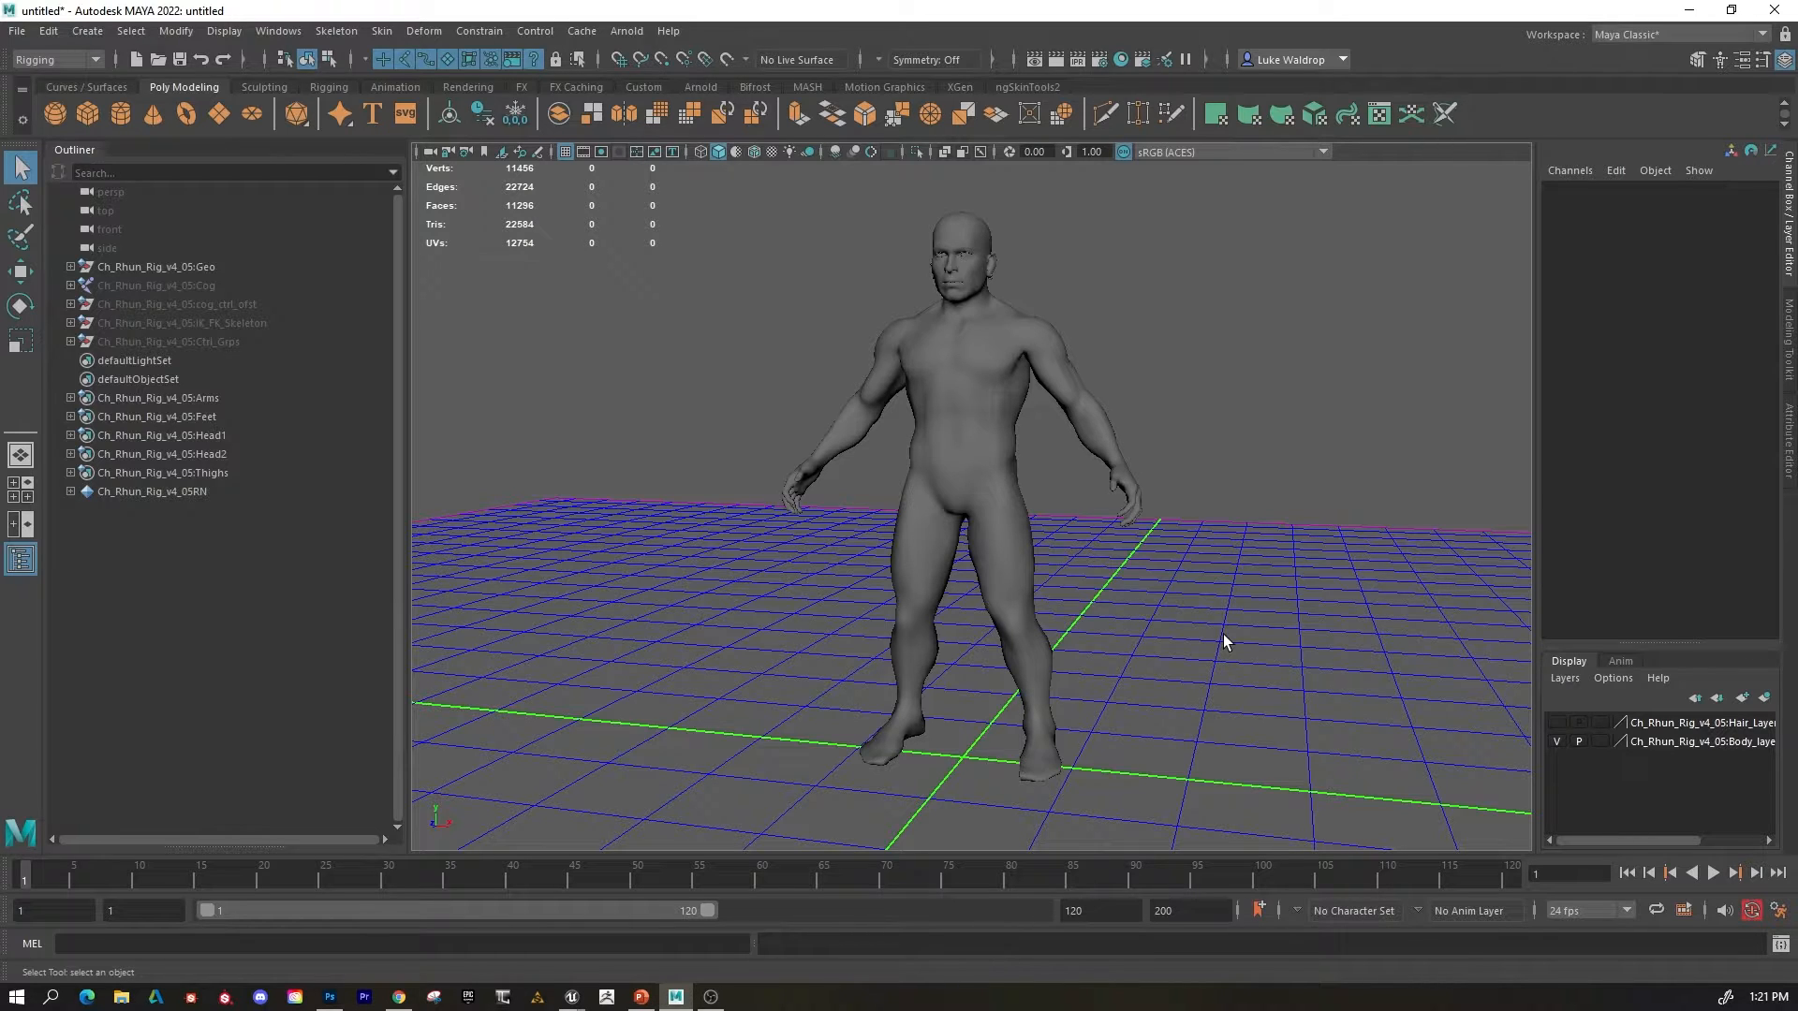
pyautogui.click(173, 285)
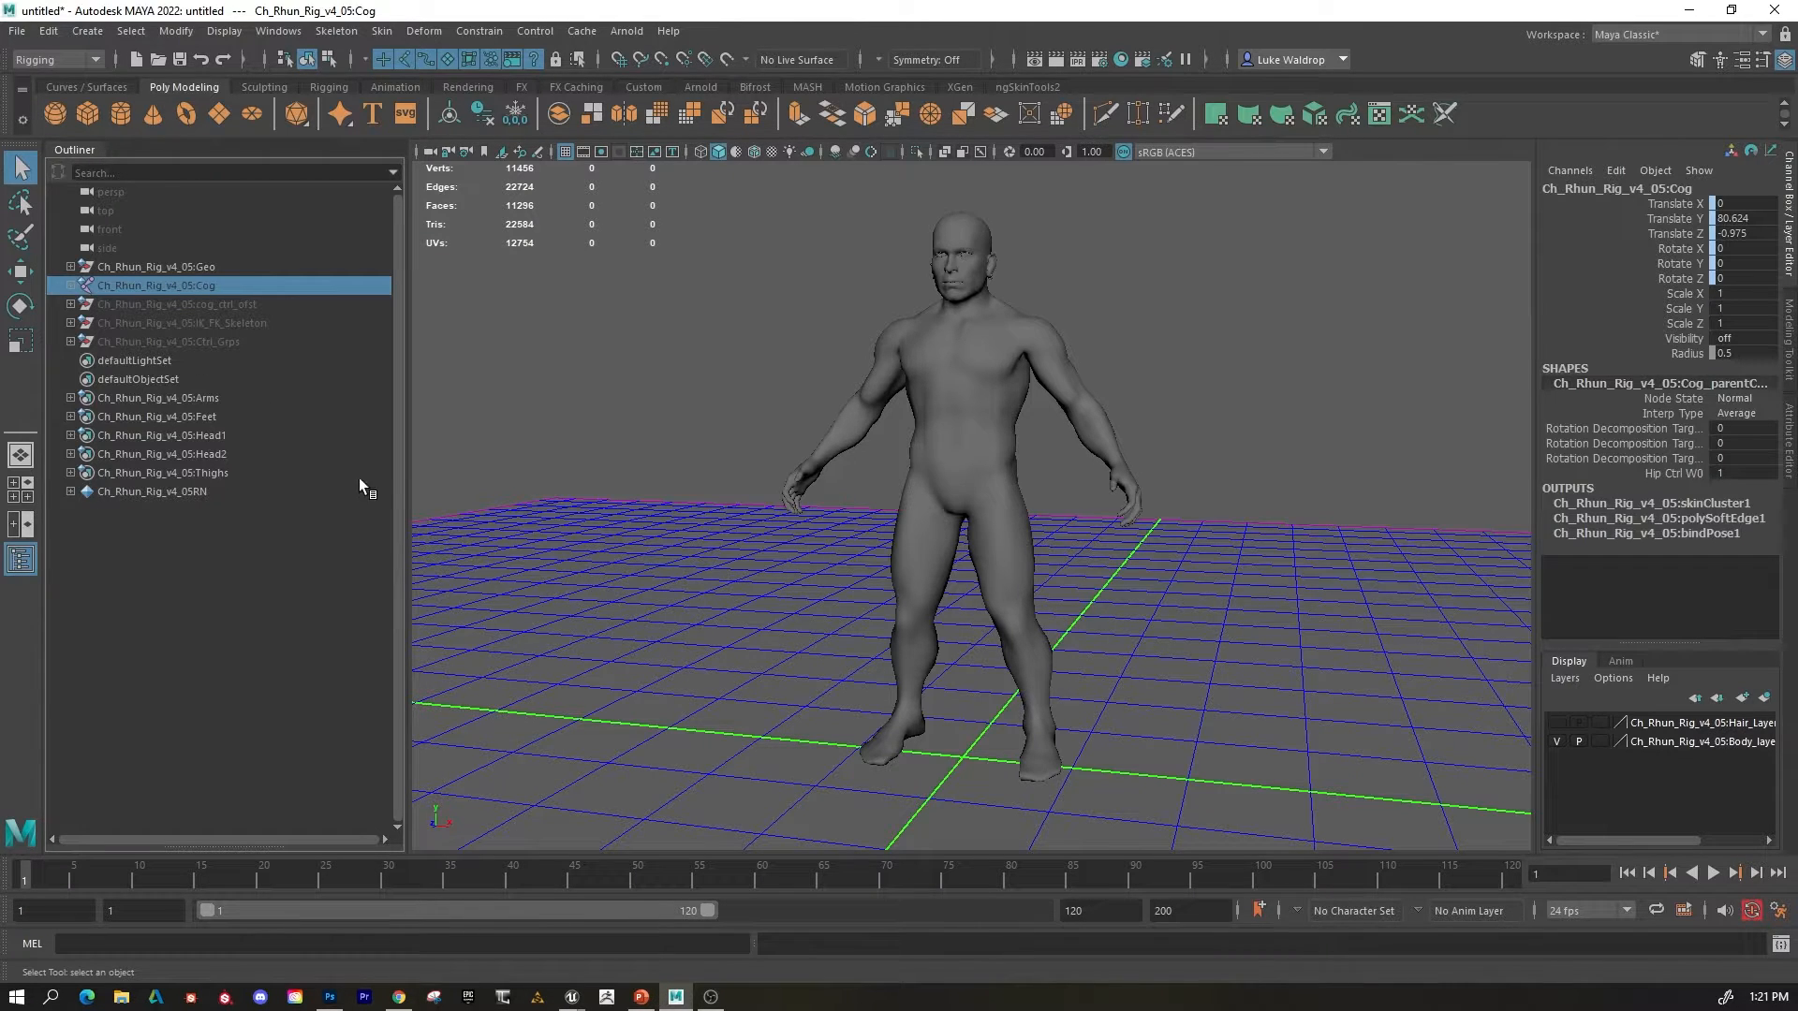
pyautogui.hotkey('shift', 'h')
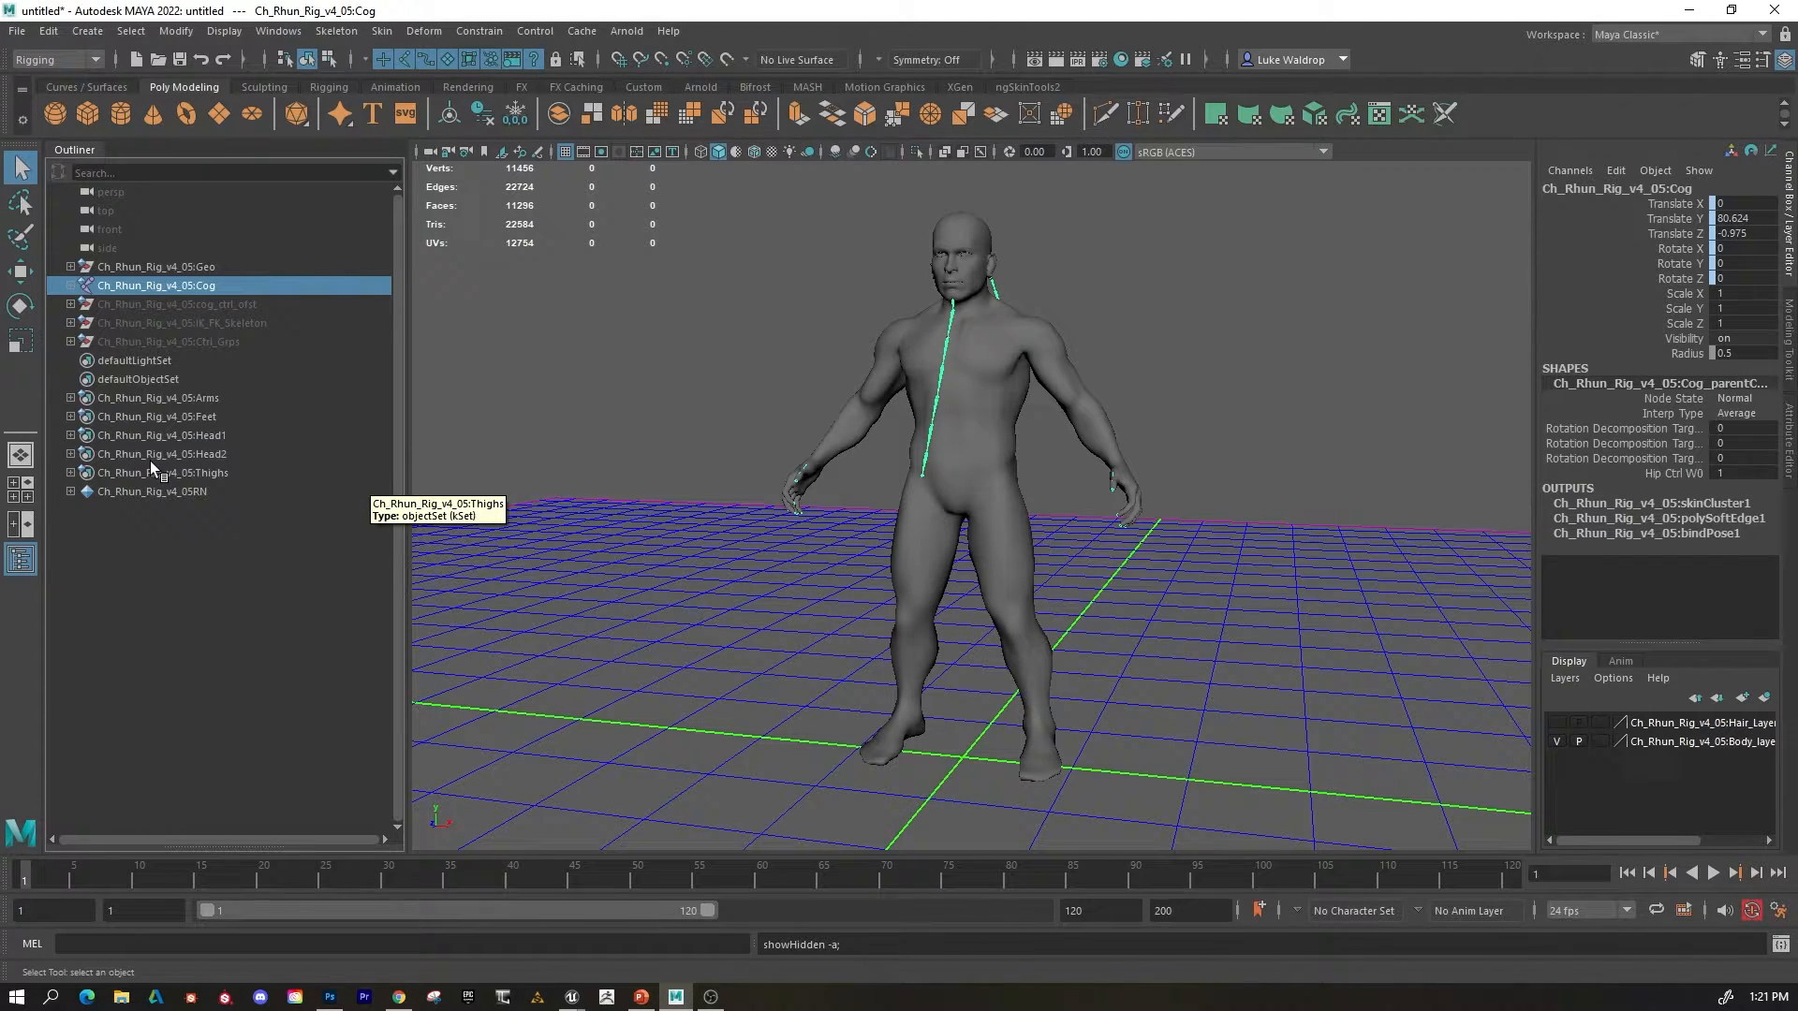
pyautogui.click(154, 305)
pyautogui.hotkey('shift', 'h')
pyautogui.click(152, 323)
pyautogui.hotkey('shift', 'h')
pyautogui.click(157, 342)
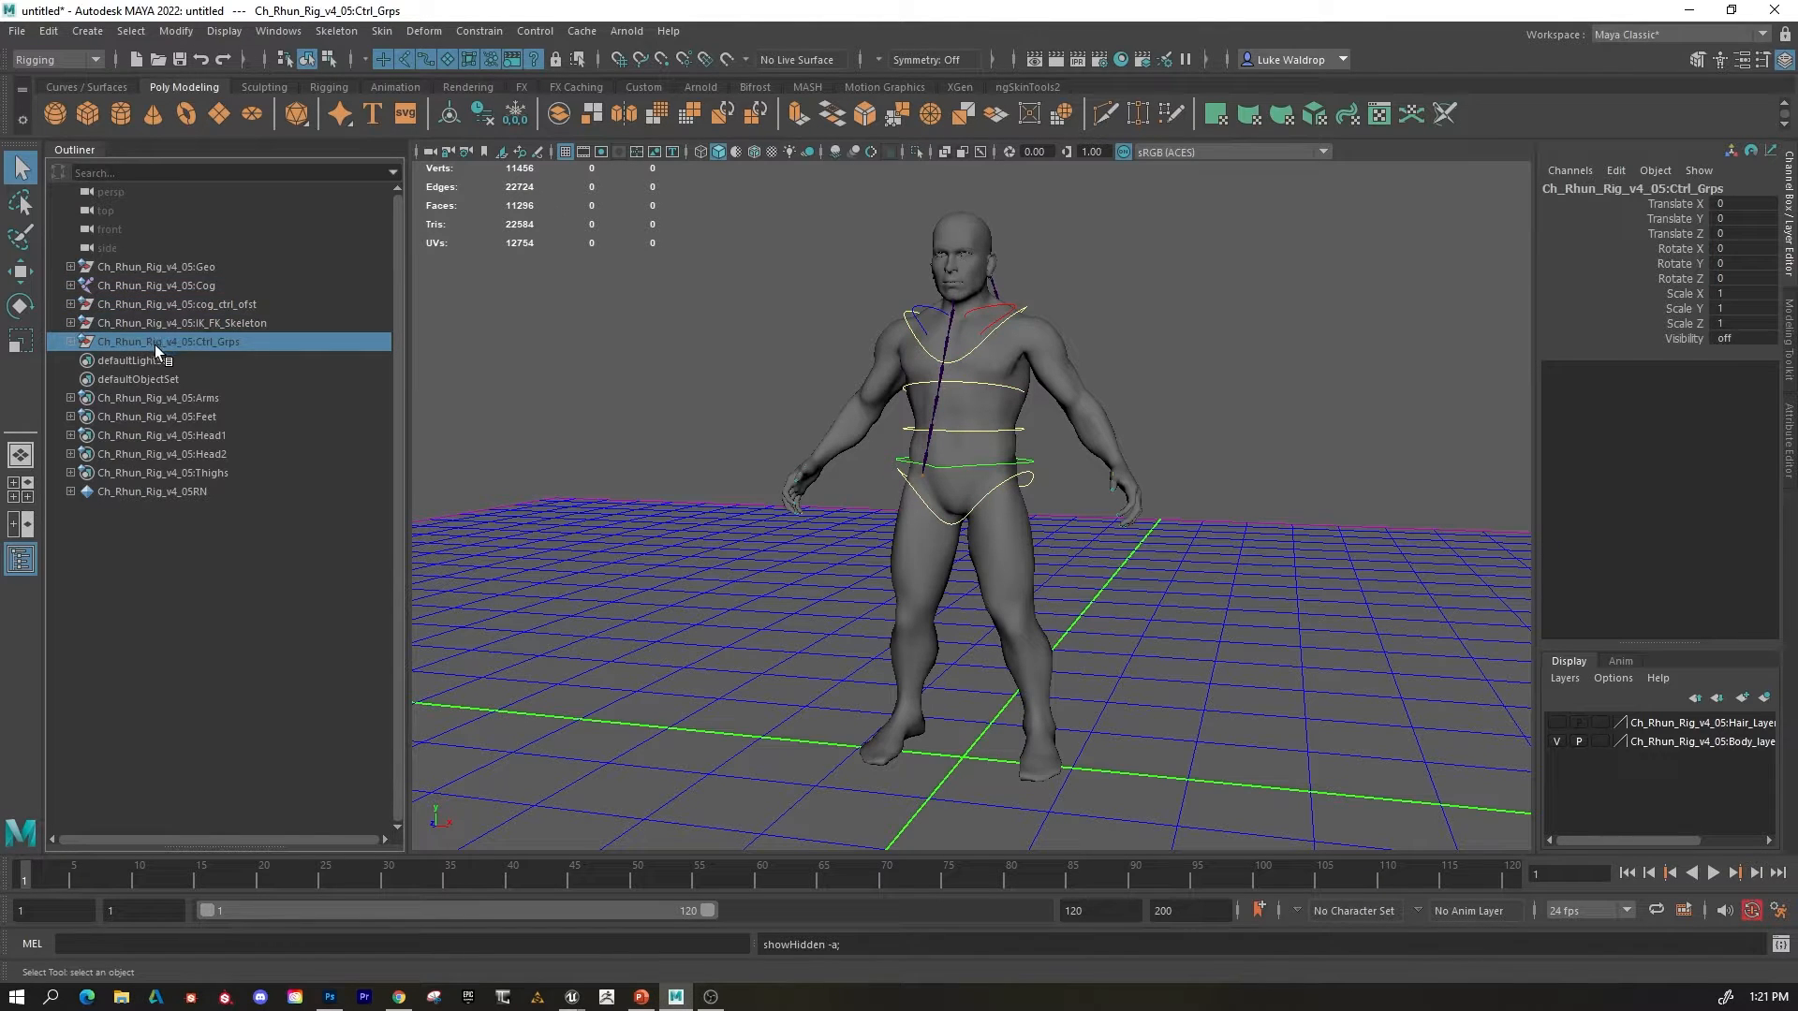
pyautogui.hotkey('shift', 'h')
# Hide the Cog joint hierarchy so only the body mesh and the other rig groups display.
pyautogui.click(127, 286)
pyautogui.hotkey('ctrl', 'h')
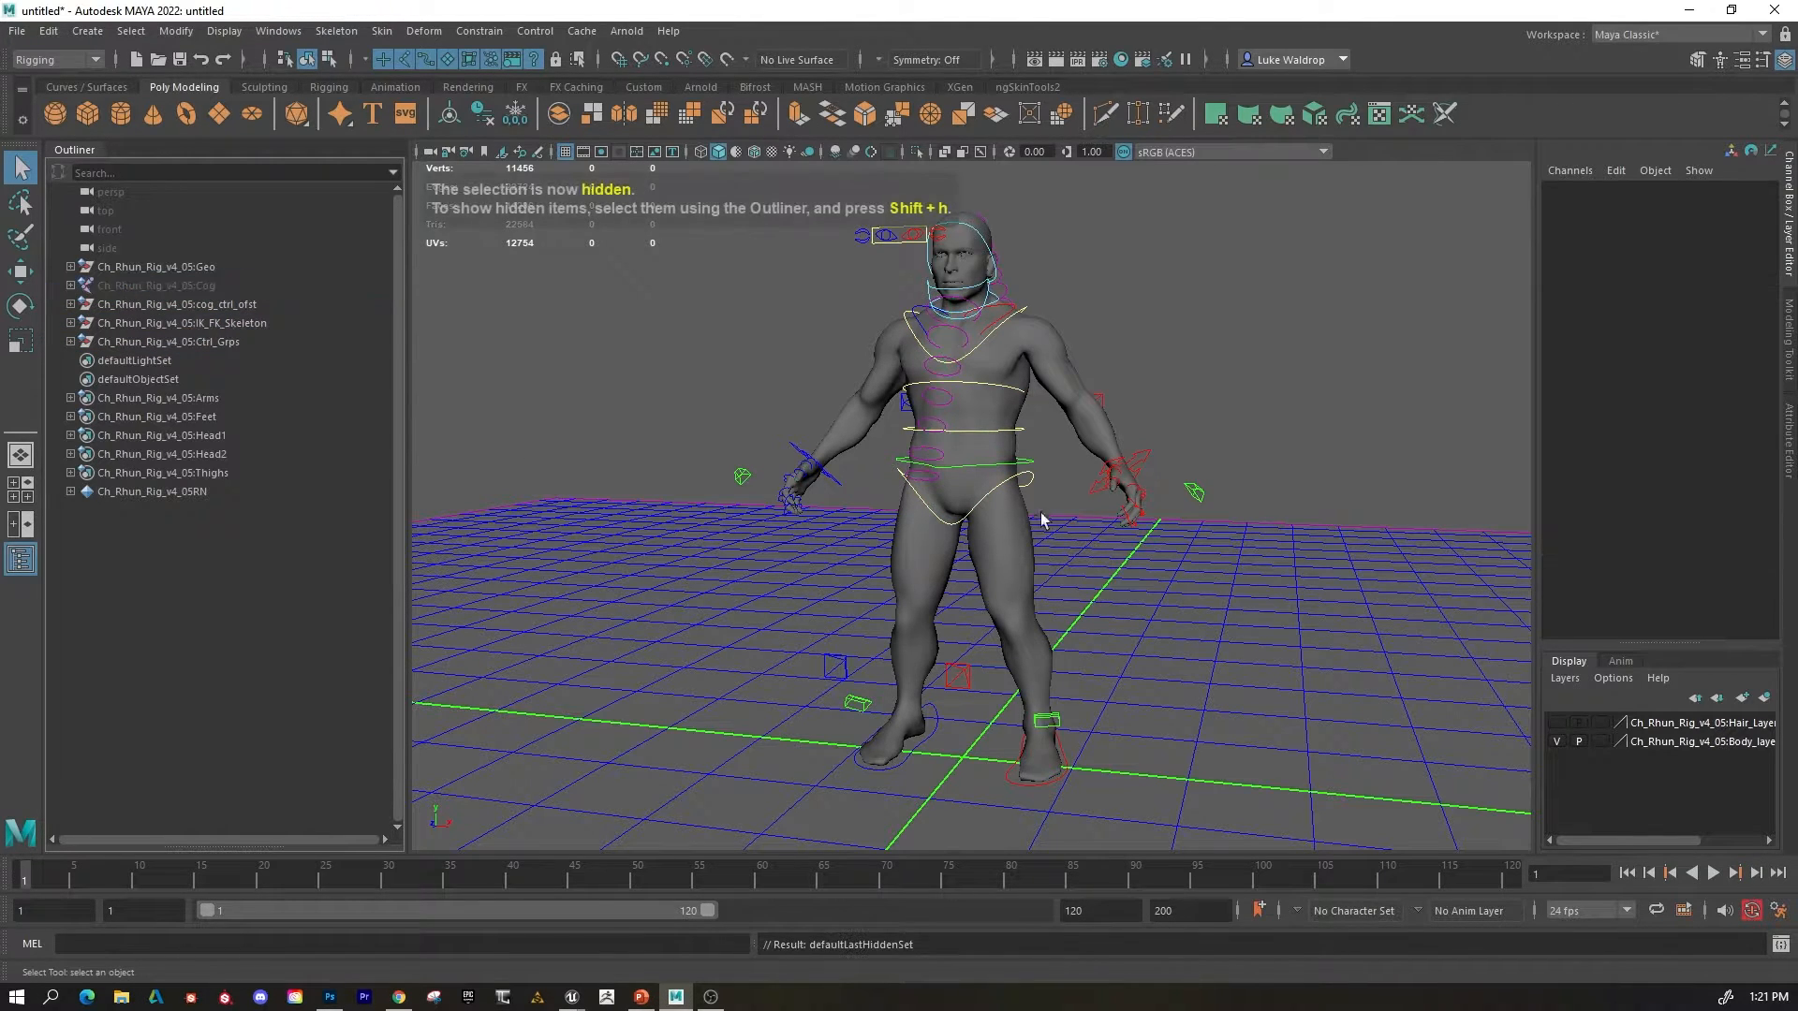
pyautogui.keyDown('alt'); pyautogui.moveTo(1239, 546); pyautogui.dragTo(1168, 537); pyautogui.keyUp('alt')
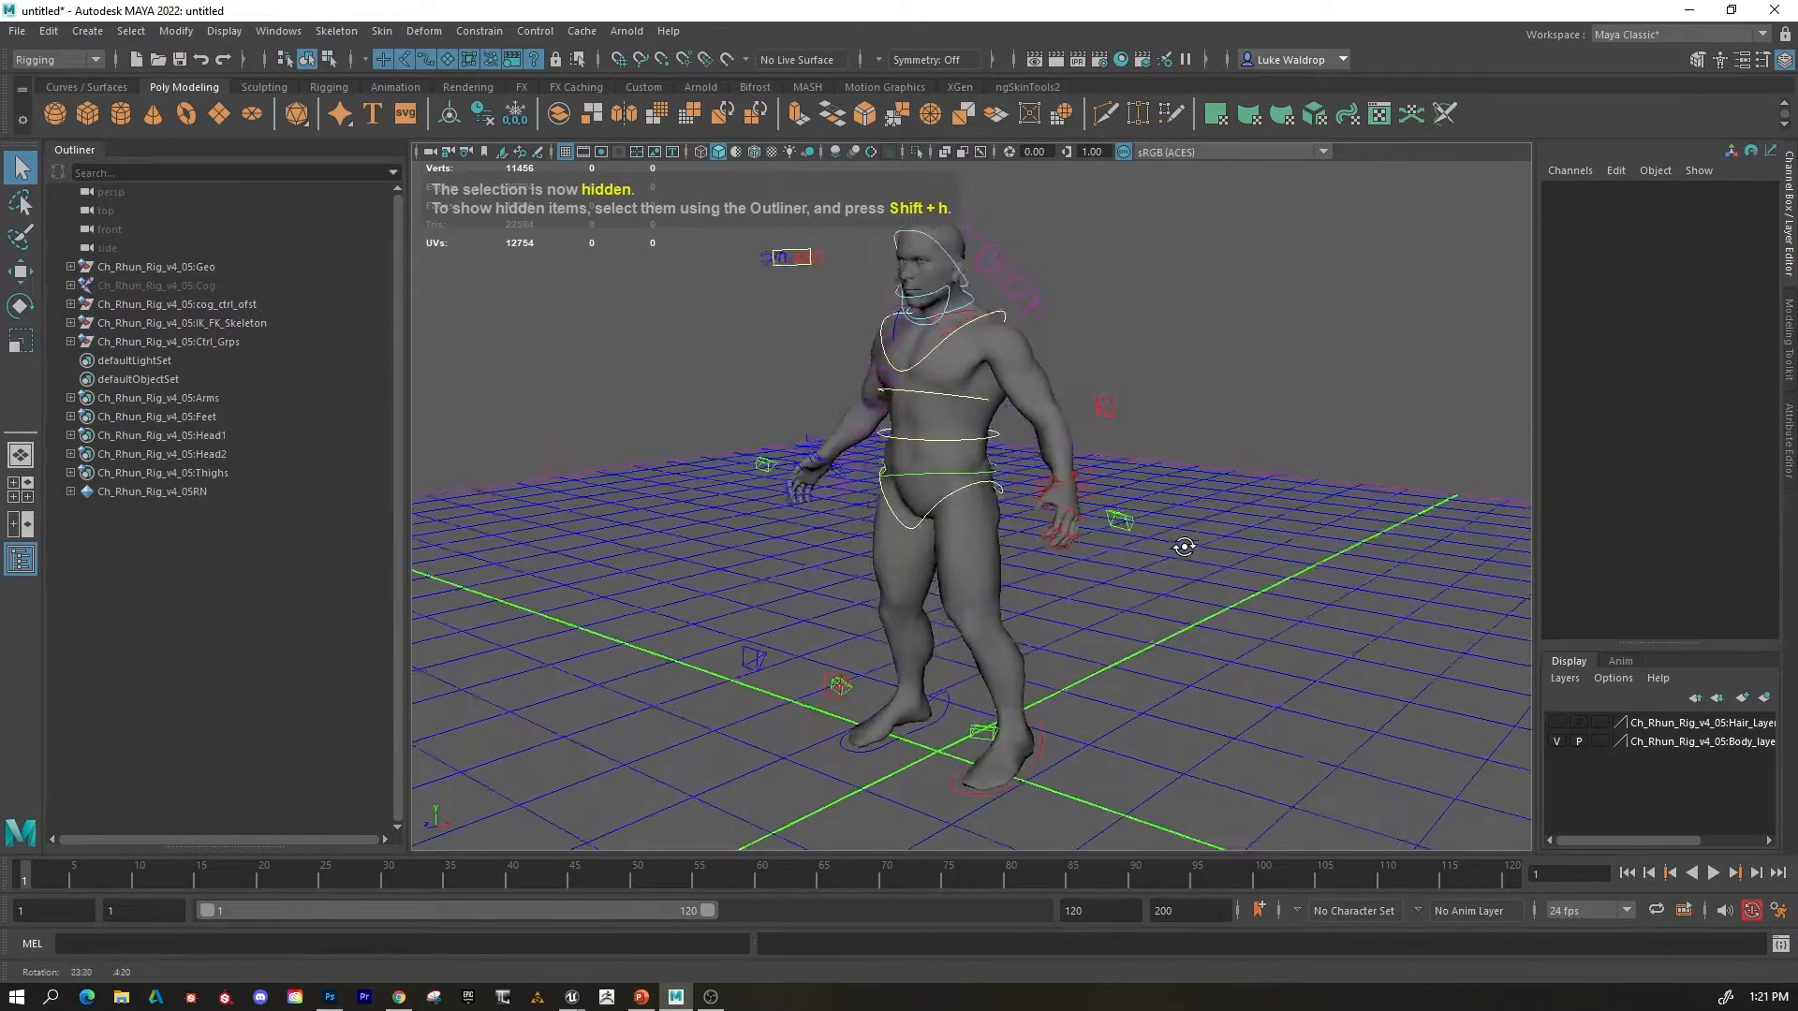
# Turn on the hair layer's visibility and inspect the braid and beard from the back and side.
pyautogui.click(1561, 722)
pyautogui.keyDown('alt'); pyautogui.moveTo(1217, 496); pyautogui.dragTo(1255, 573, button='middle'); pyautogui.keyUp('alt')
pyautogui.keyDown('alt'); pyautogui.moveTo(1255, 572); pyautogui.dragTo(943, 570); pyautogui.keyUp('alt')
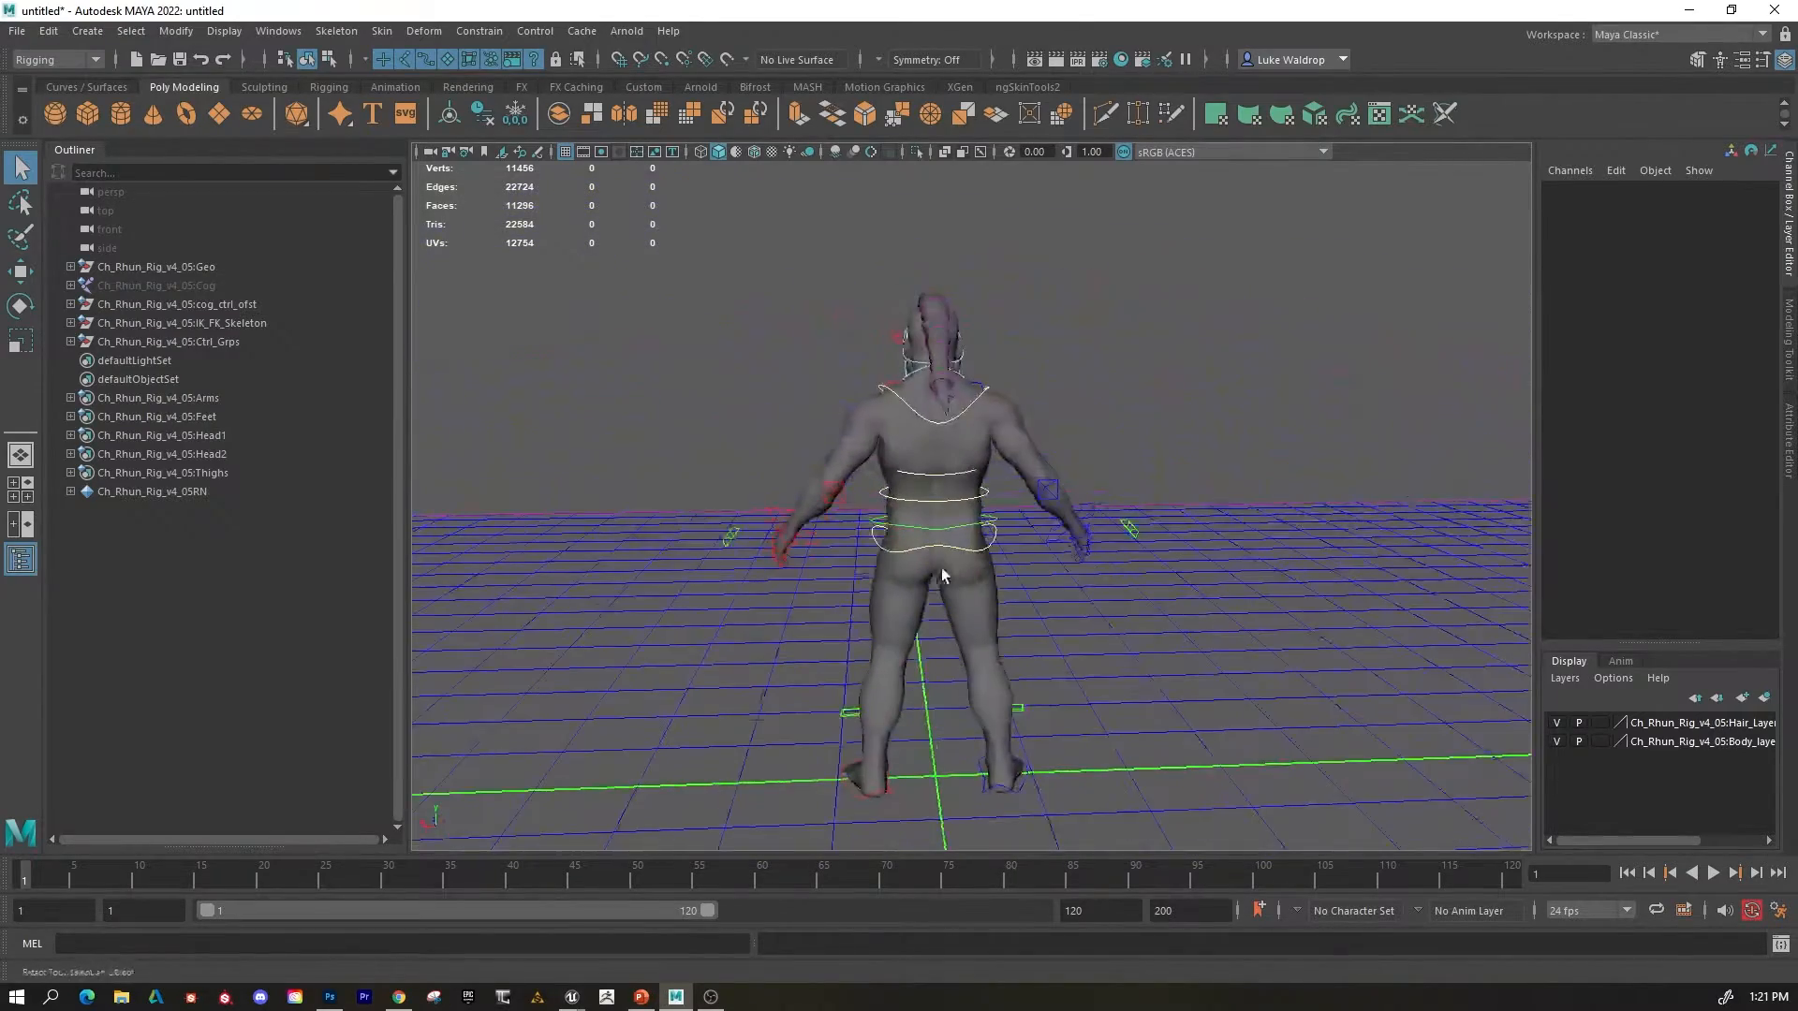
pyautogui.keyDown('alt'); pyautogui.moveTo(1102, 639); pyautogui.dragTo(859, 398); pyautogui.keyUp('alt')
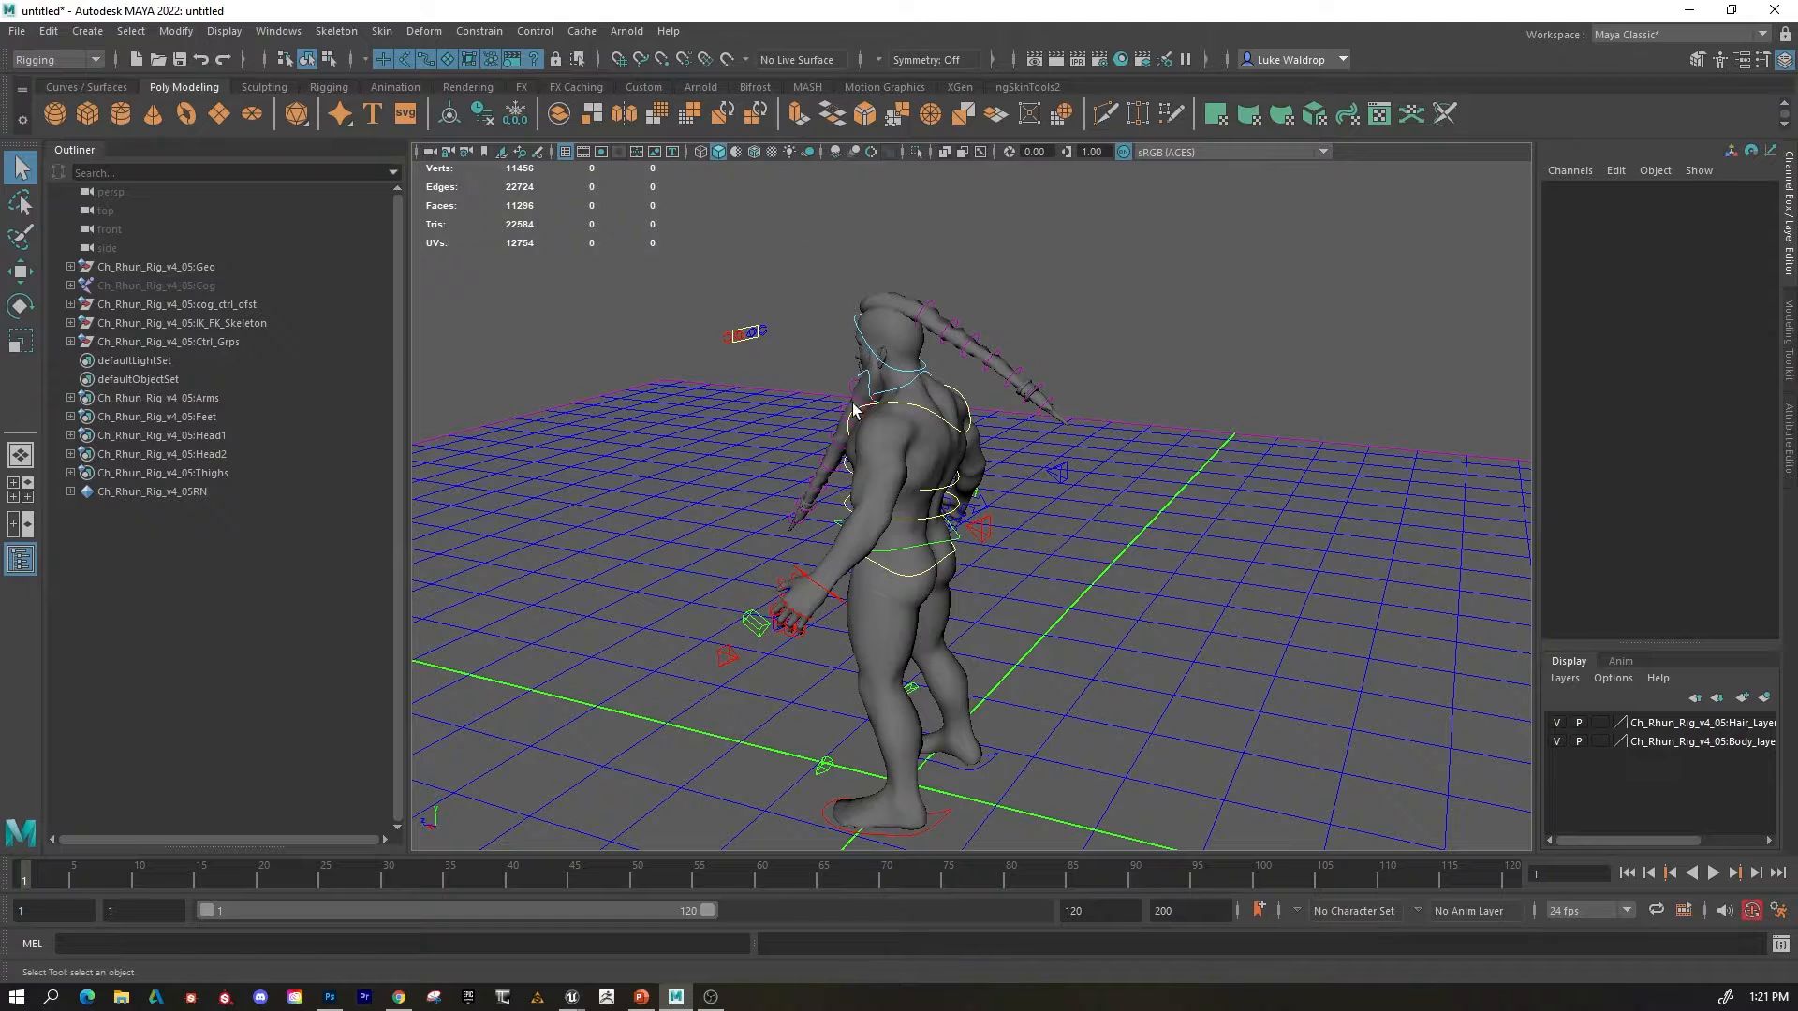
pyautogui.keyDown('alt'); pyautogui.moveTo(1139, 644); pyautogui.dragTo(1305, 626); pyautogui.keyUp('alt')
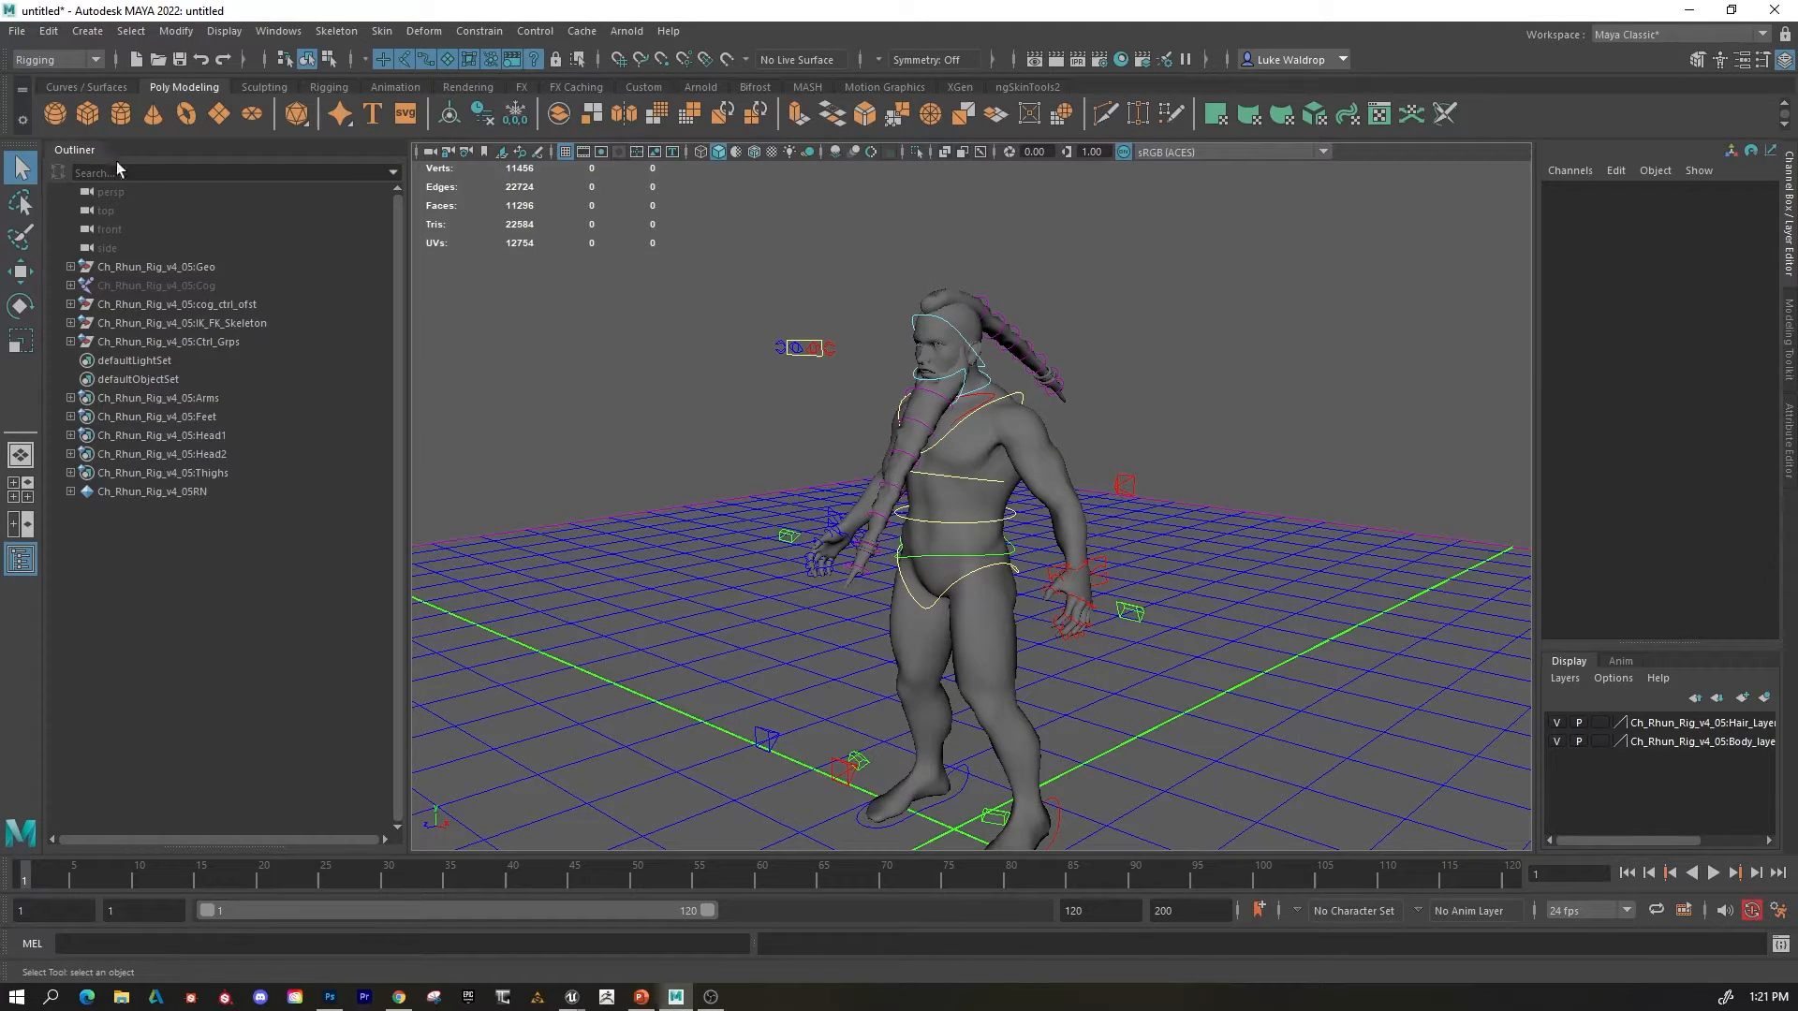
# Open the Reference Editor, review the Ch_Rhun_Rig_v4_05 reference and its available commands, and close the editor.
pyautogui.click(49, 32)
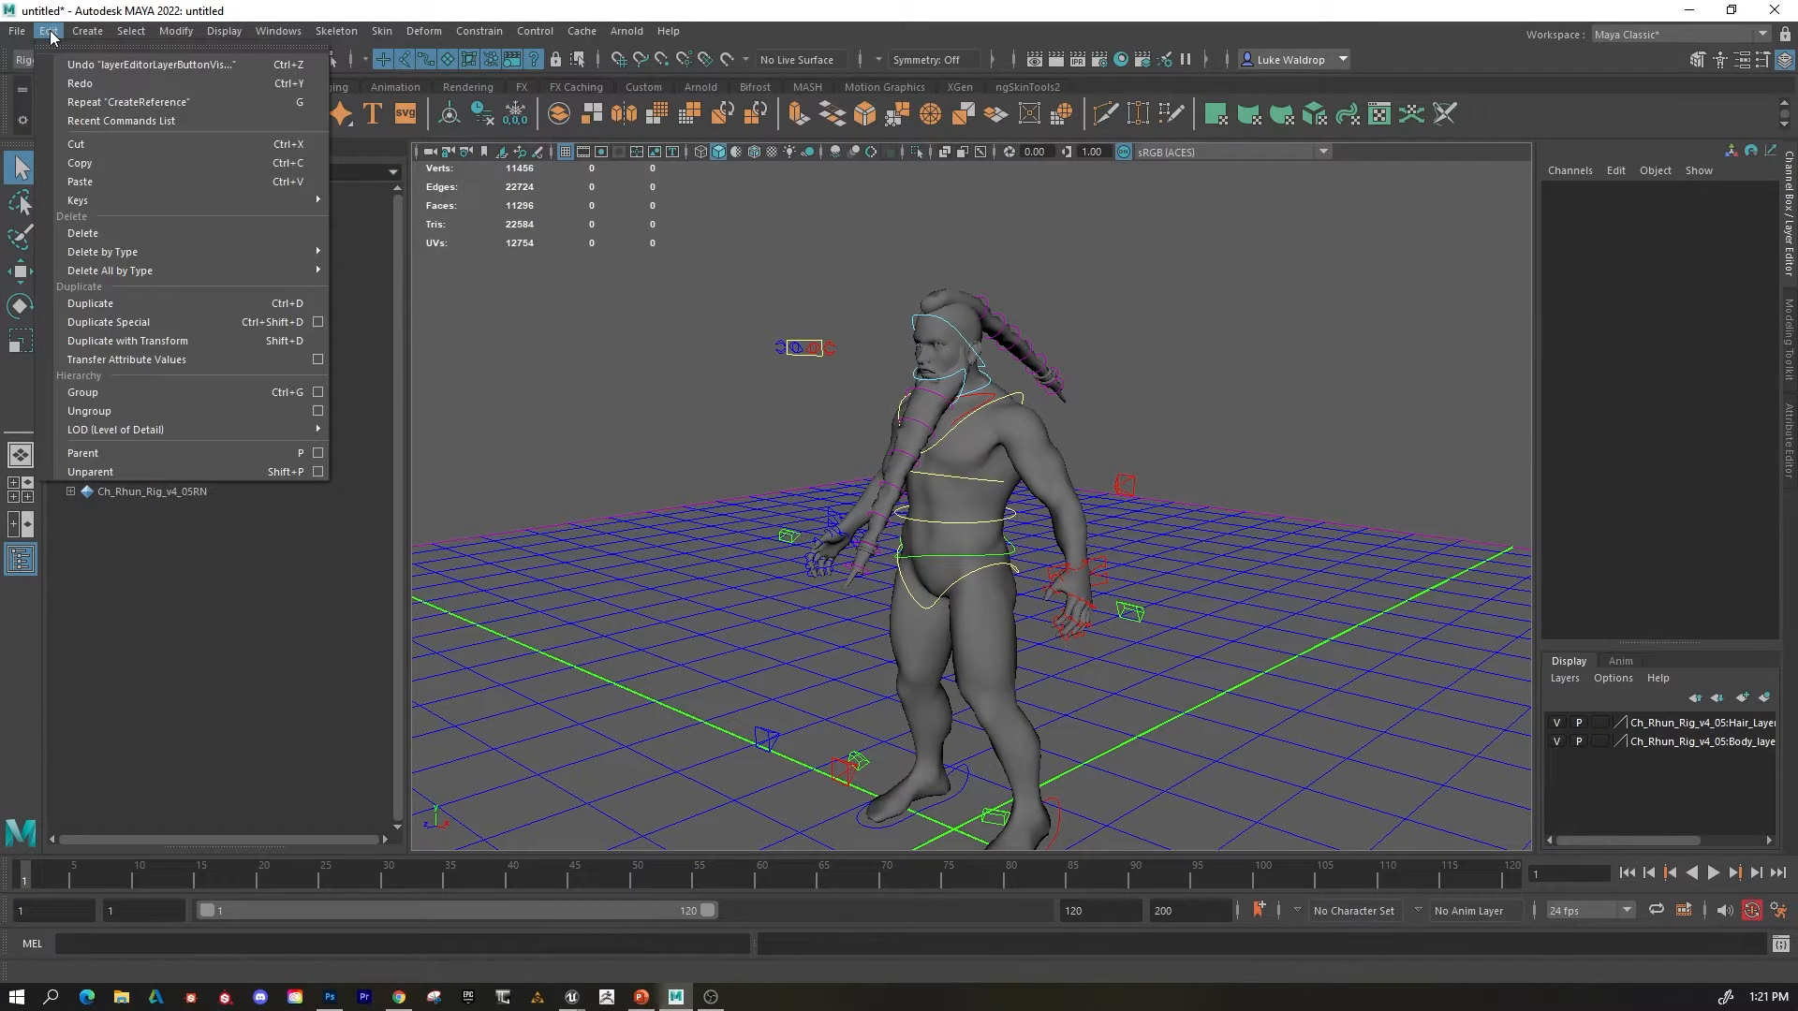
pyautogui.moveTo(18, 35)
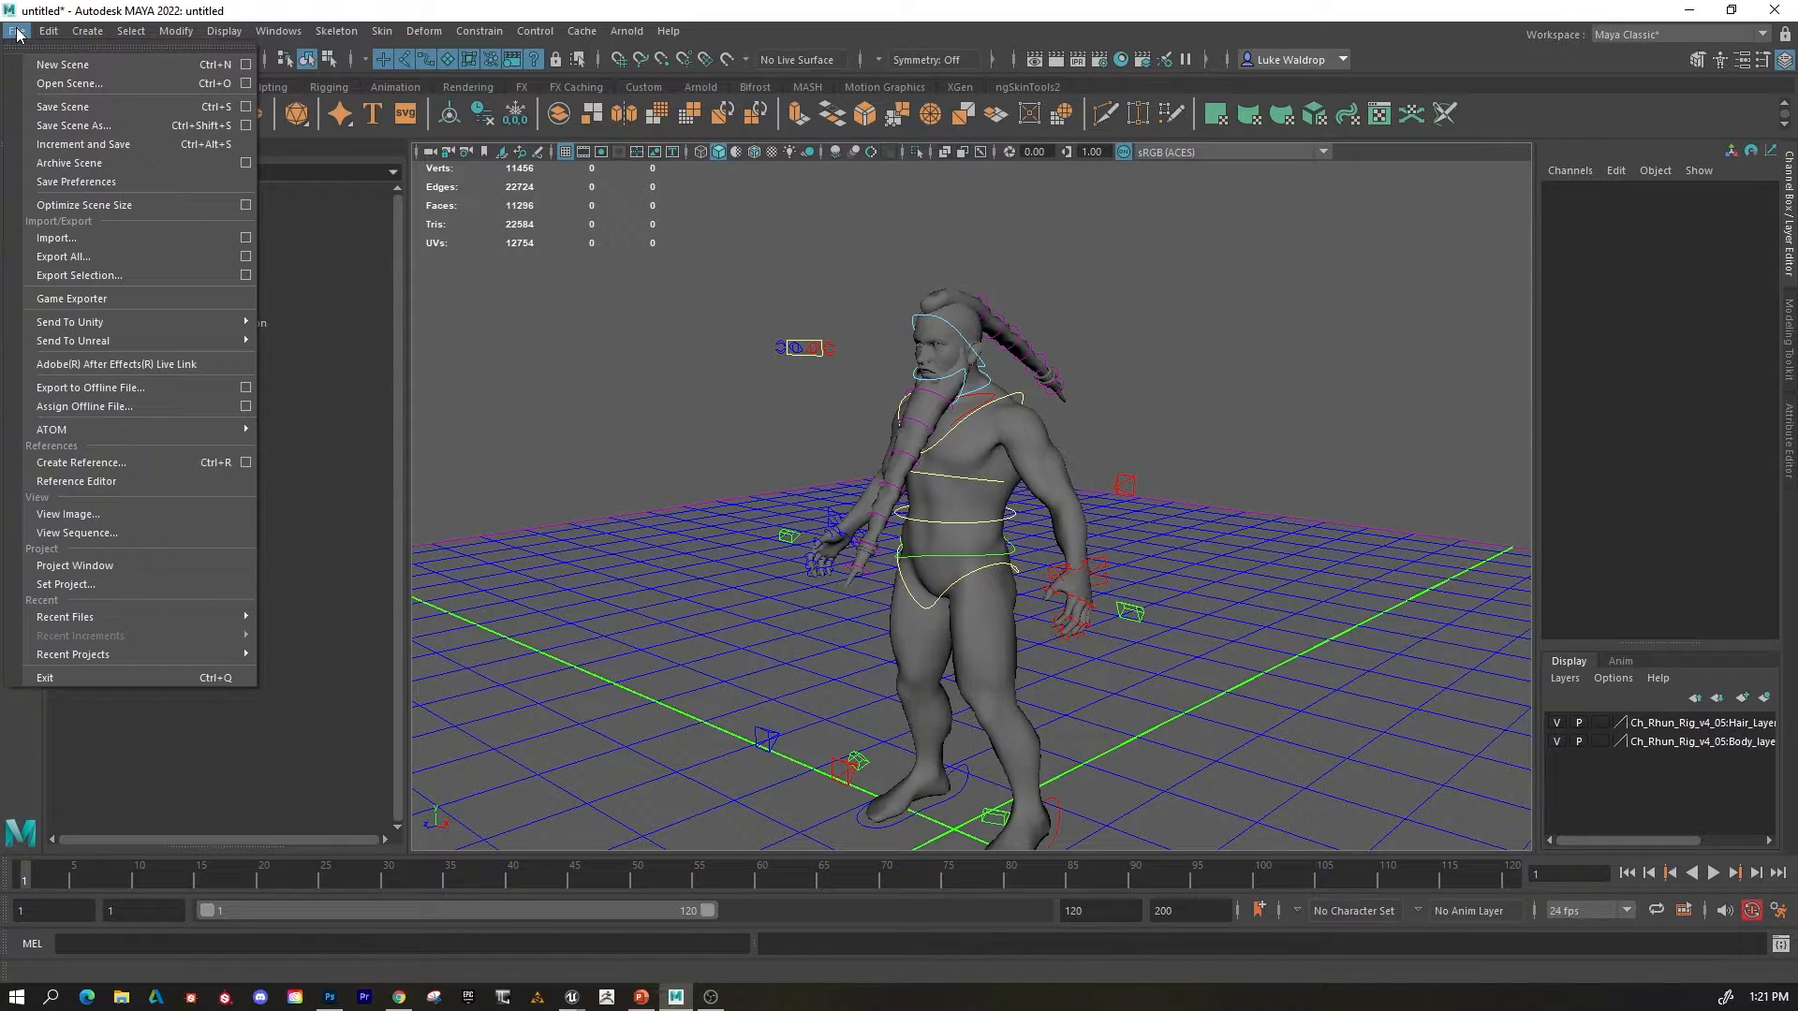
pyautogui.click(66, 489)
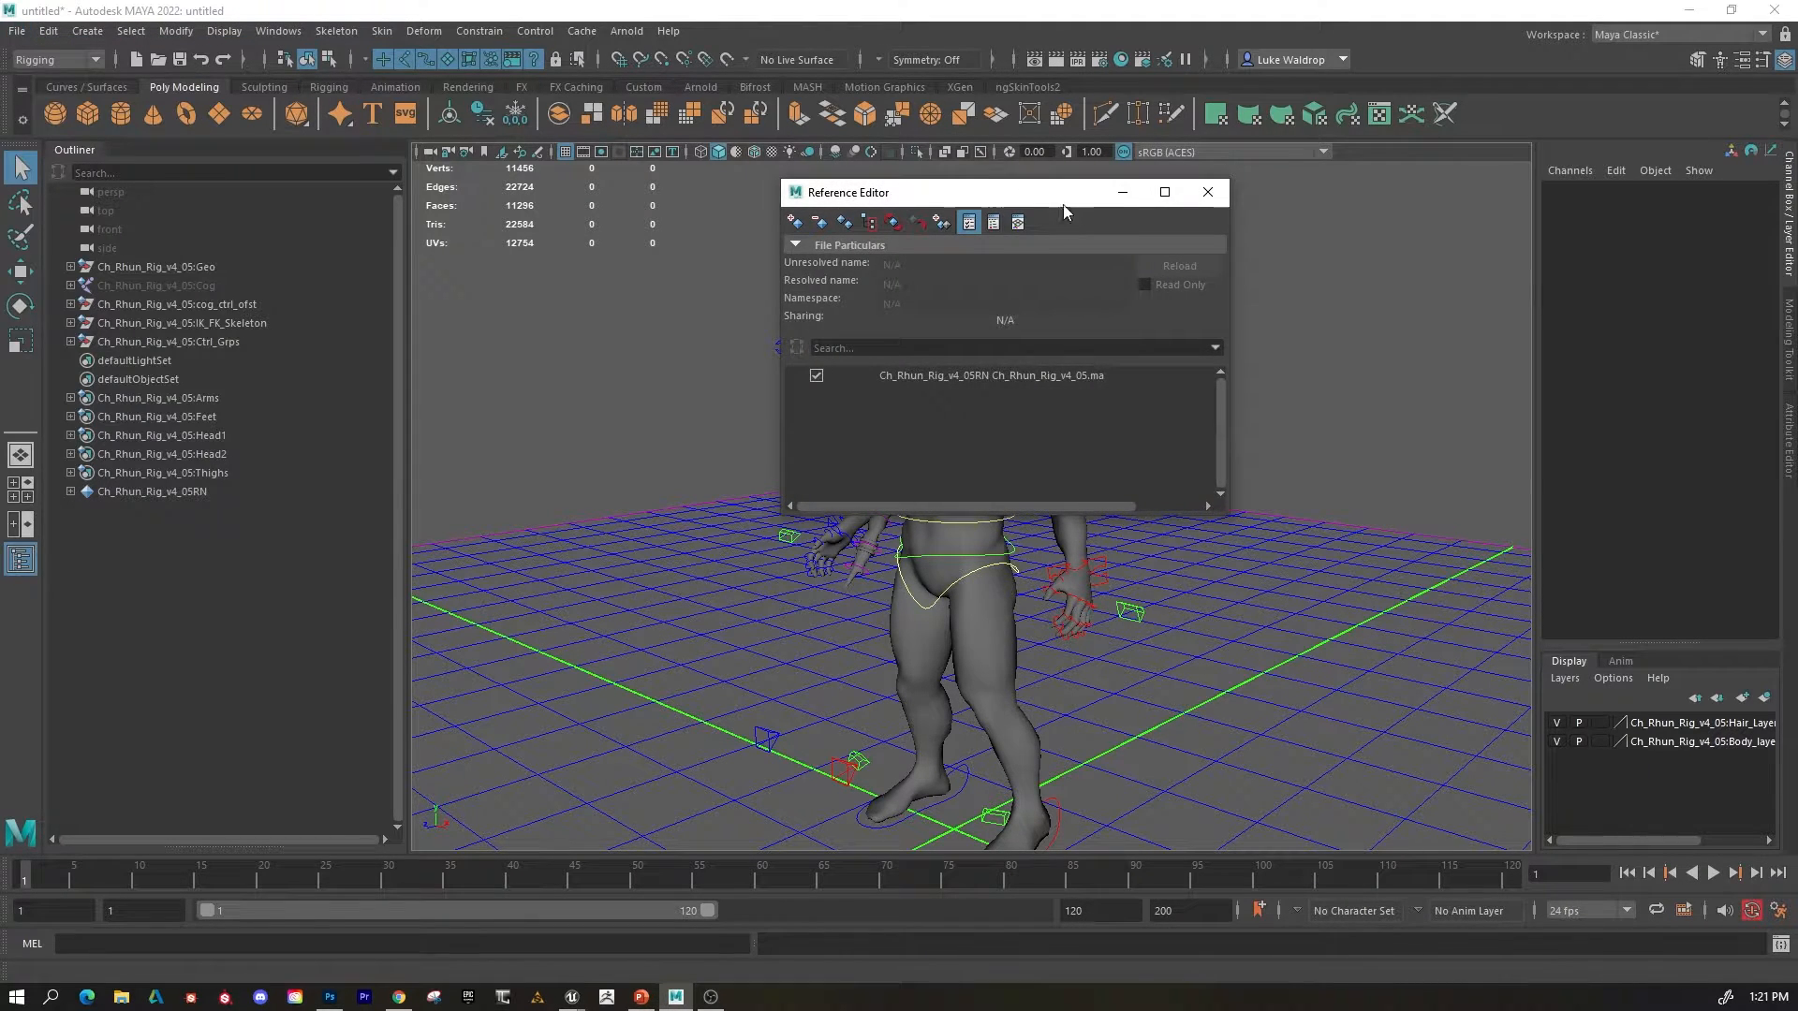
pyautogui.moveTo(1060, 195); pyautogui.dragTo(1352, 184)
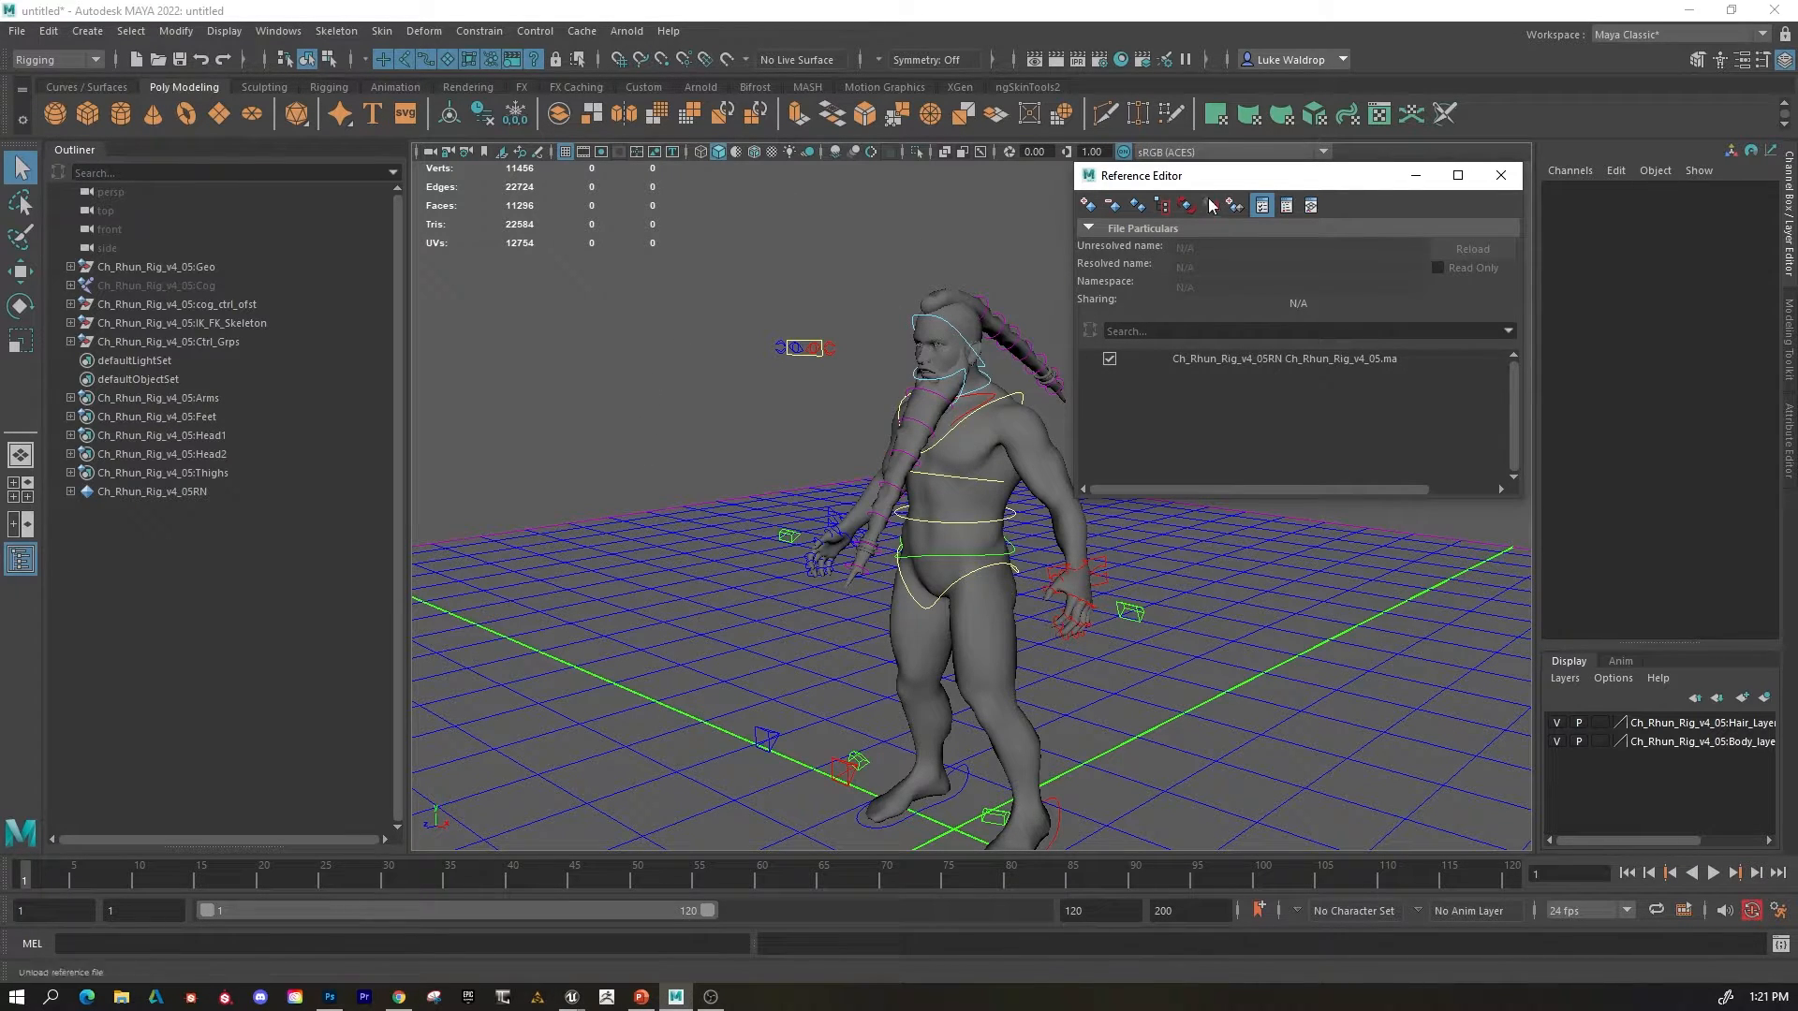
pyautogui.moveTo(1207, 179); pyautogui.dragTo(1208, 179)
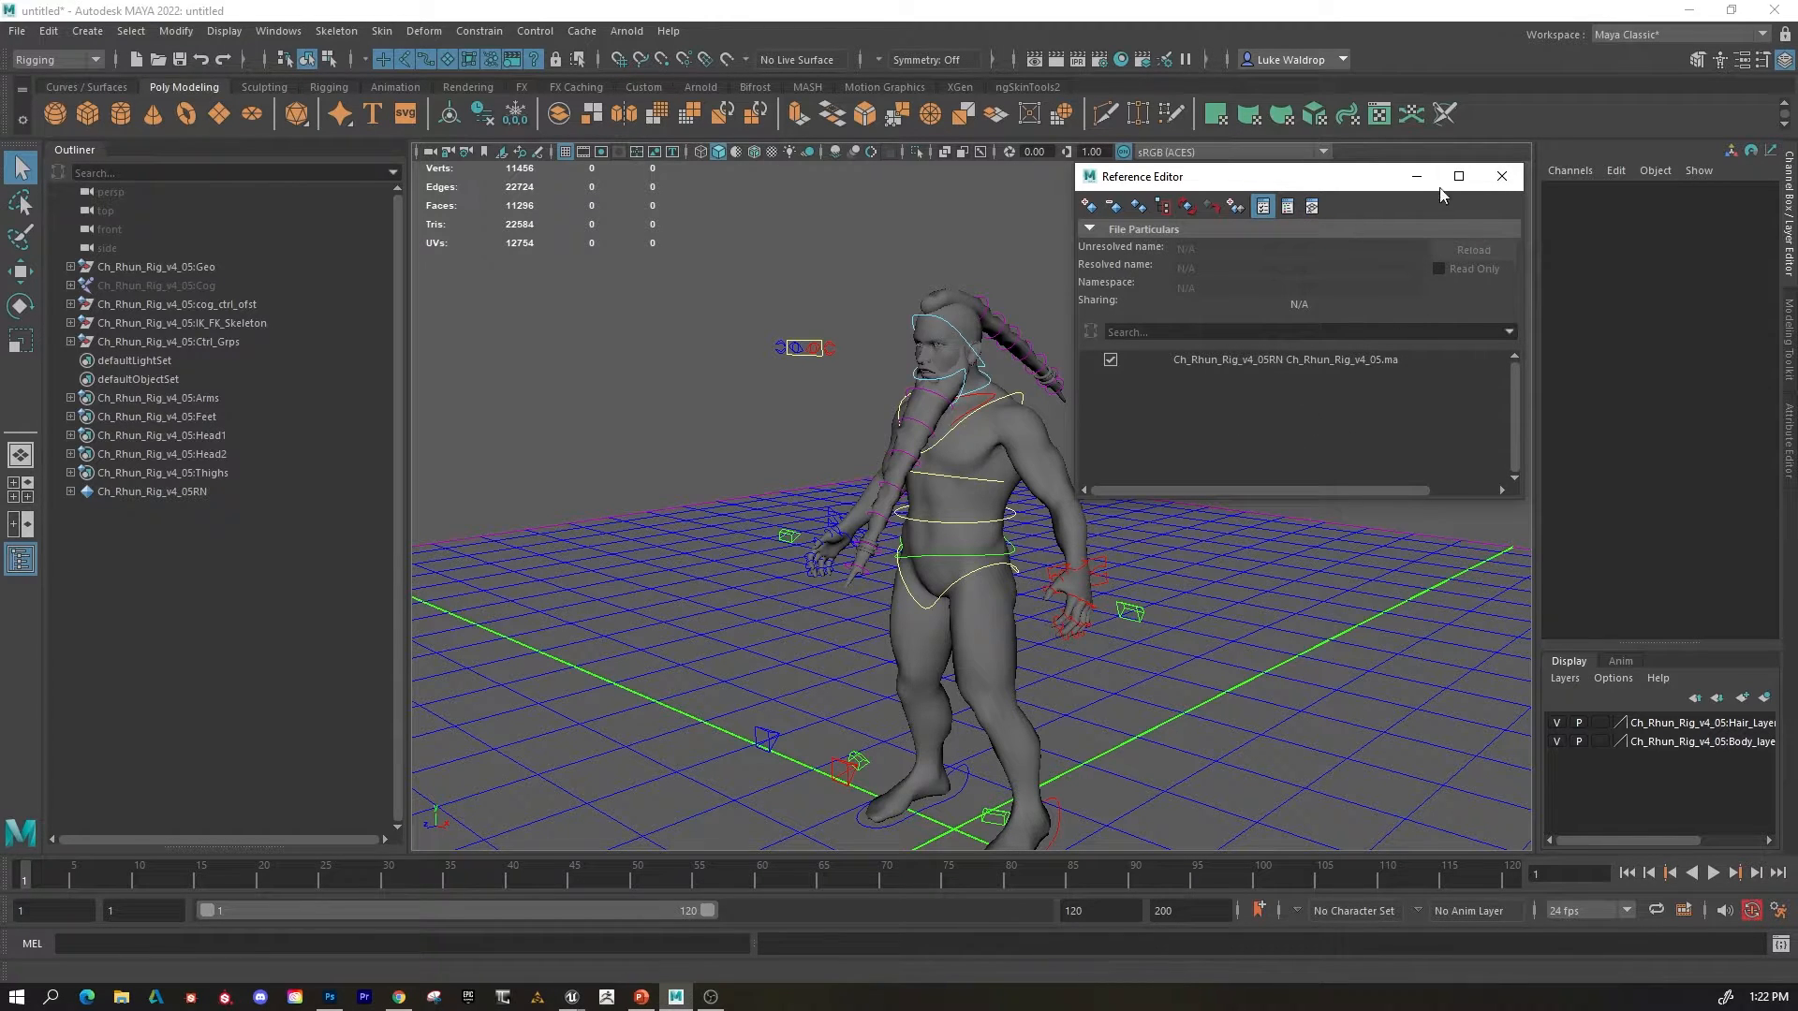
pyautogui.click(1500, 177)
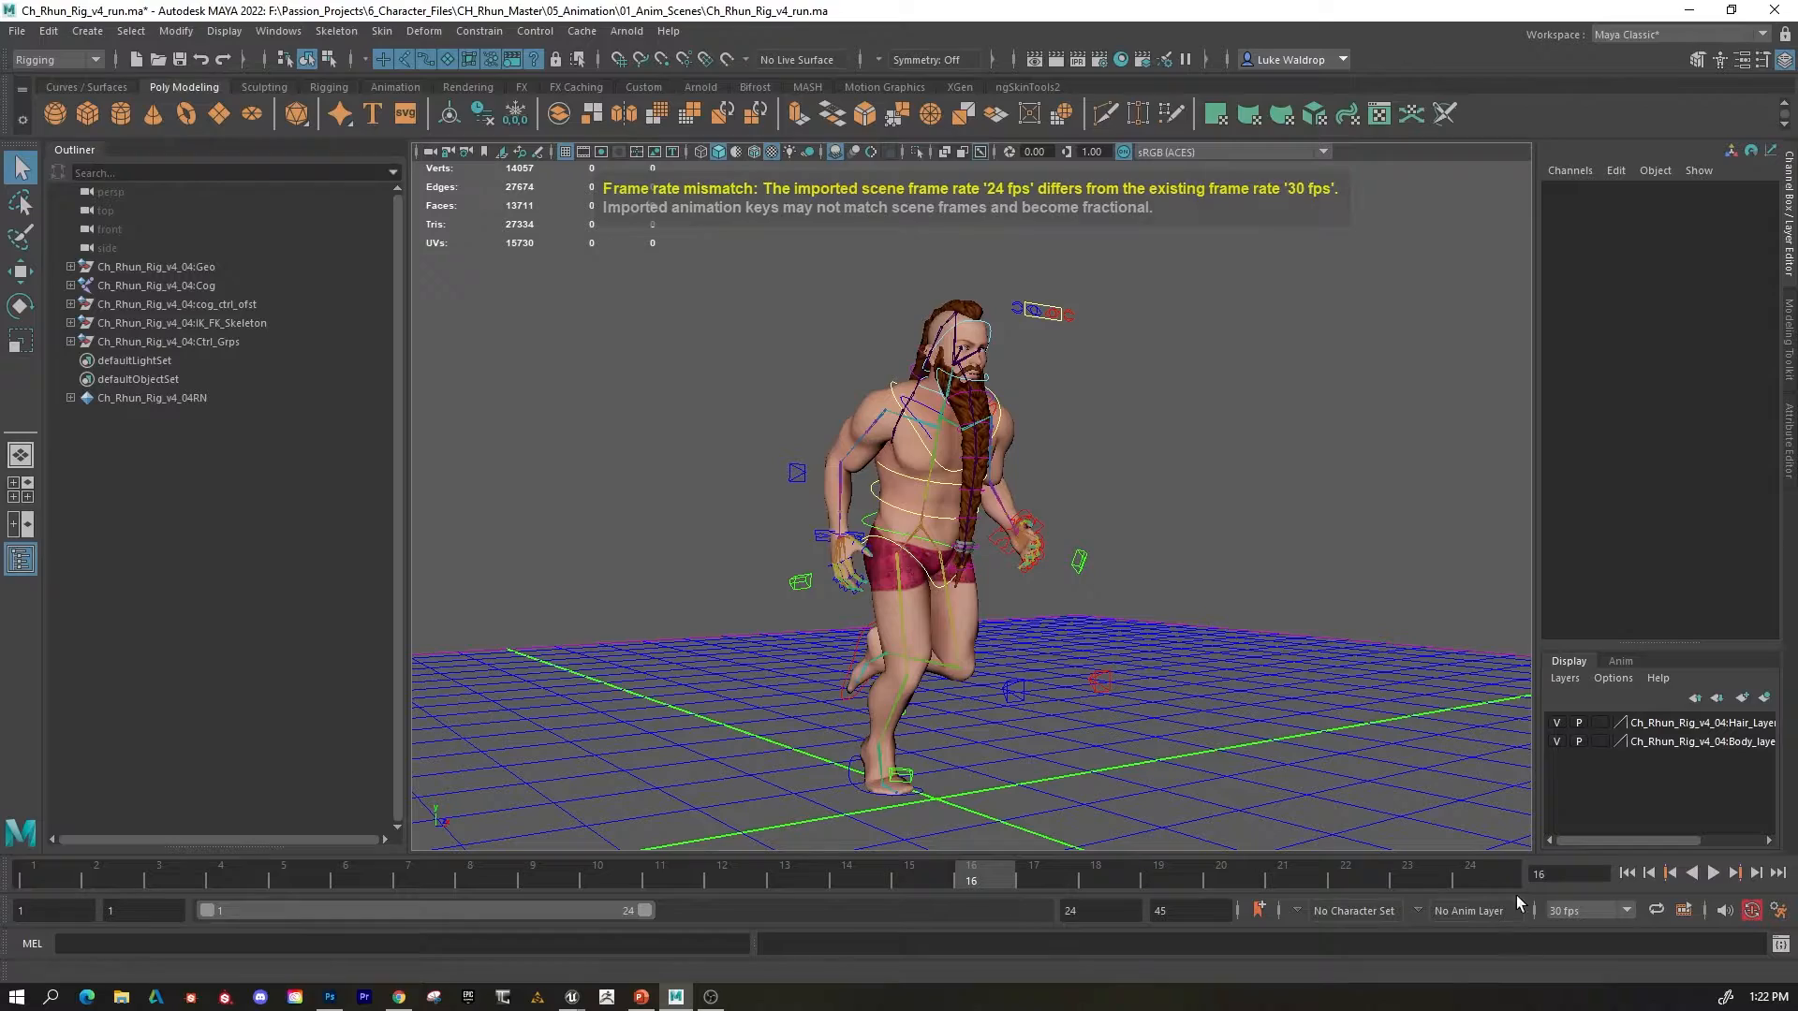
# Play the run cycle, examine the character's deformation from the front, side and back, and stop the playback.
pyautogui.click(1713, 873)
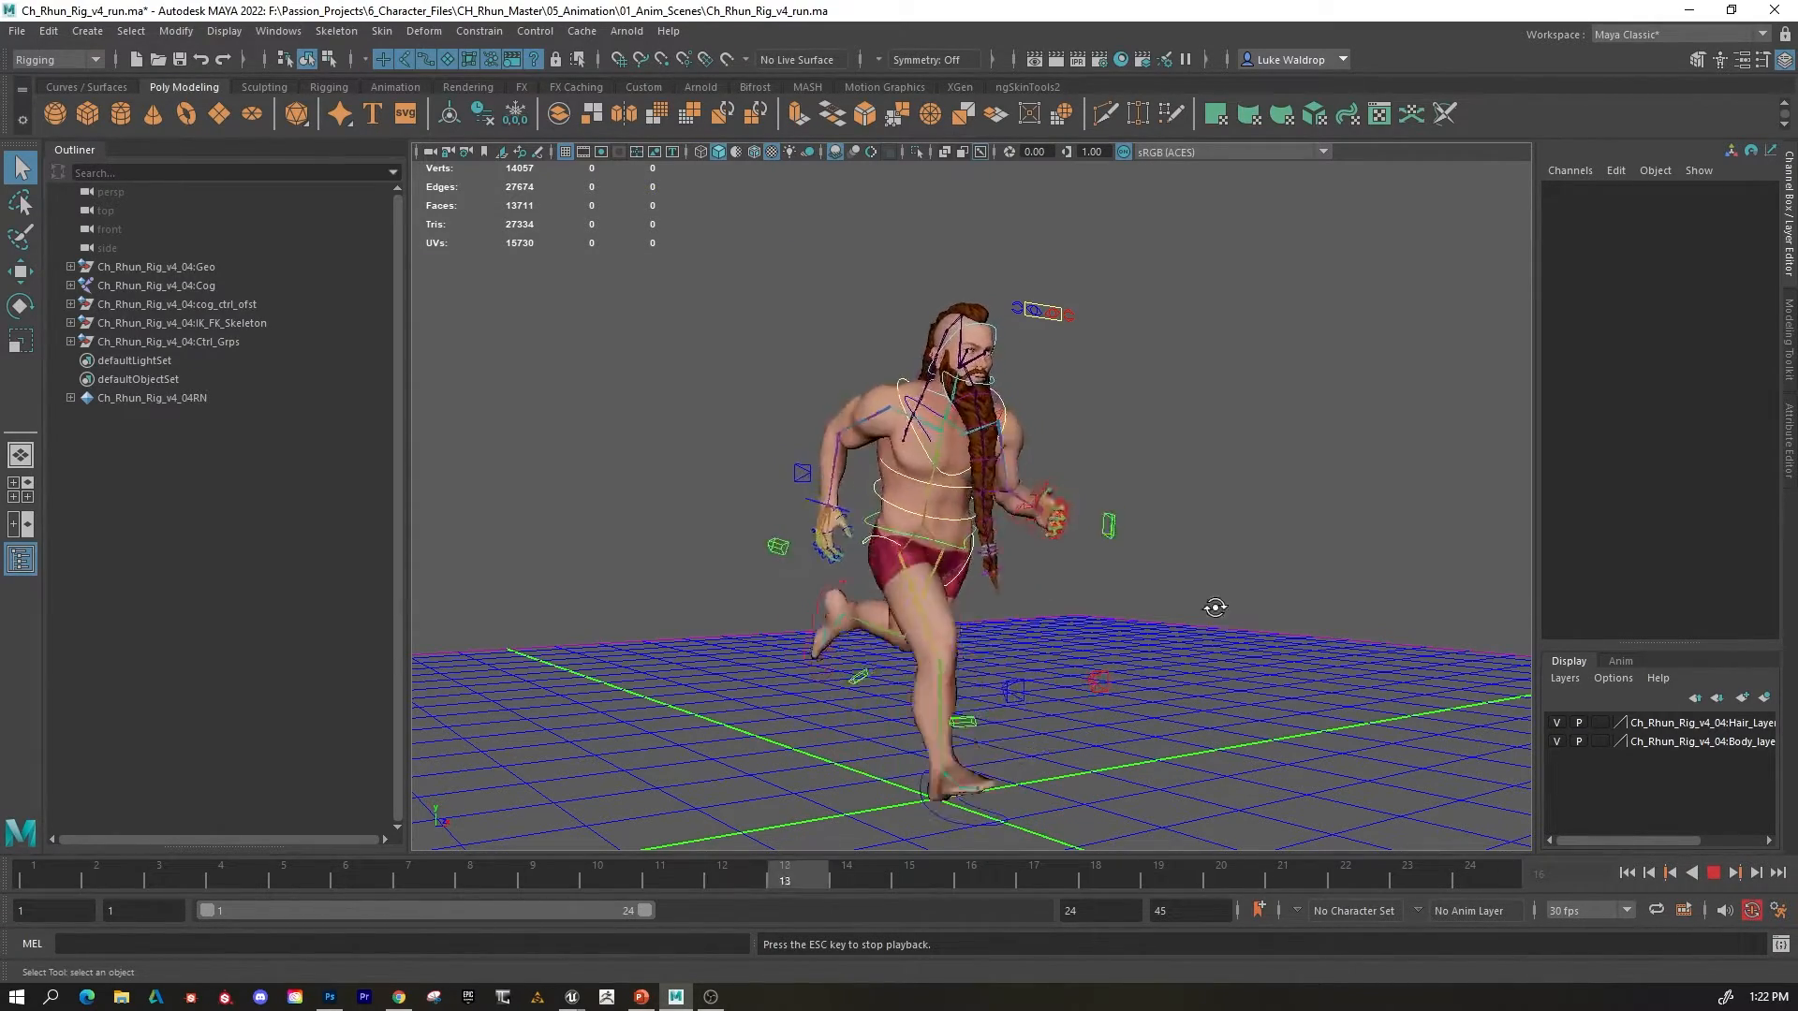
pyautogui.keyDown('alt'); pyautogui.moveTo(1215, 607); pyautogui.dragTo(1164, 622); pyautogui.keyUp('alt')
pyautogui.keyDown('alt'); pyautogui.moveTo(1228, 618); pyautogui.dragTo(1096, 626, button='right'); pyautogui.keyUp('alt')
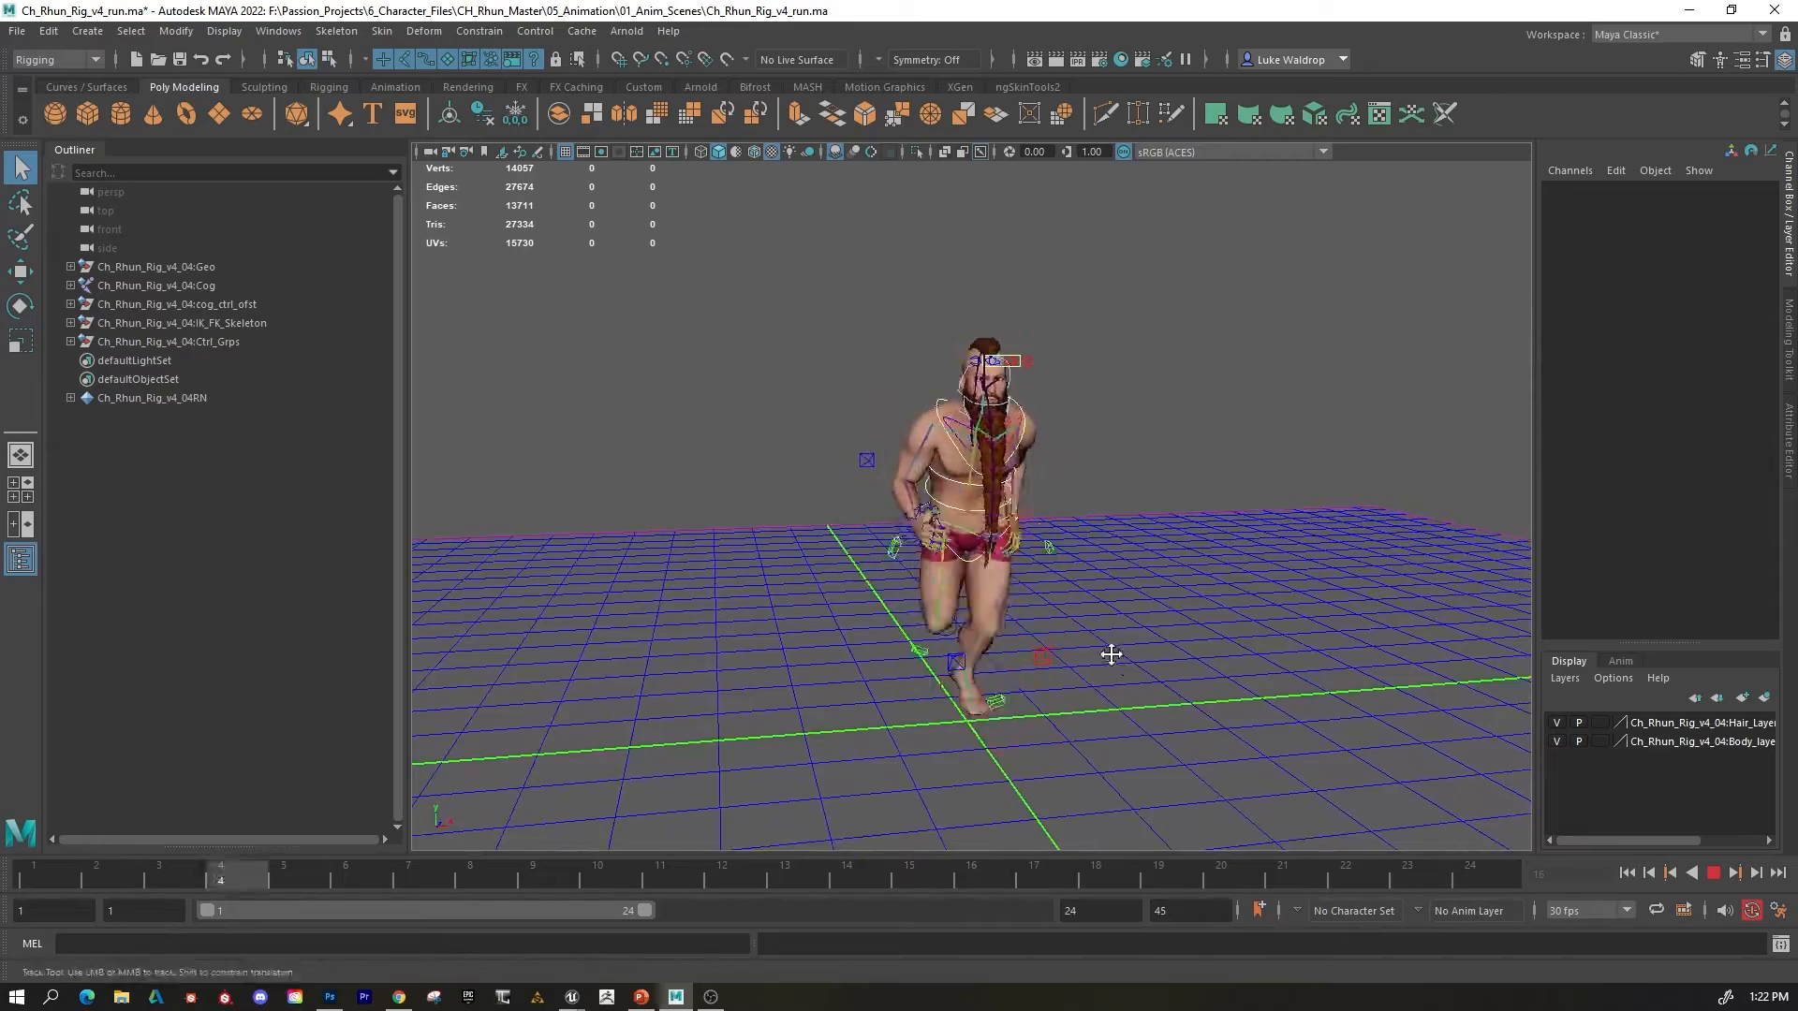
pyautogui.keyDown('alt'); pyautogui.moveTo(1110, 654); pyautogui.dragTo(1140, 666); pyautogui.keyUp('alt')
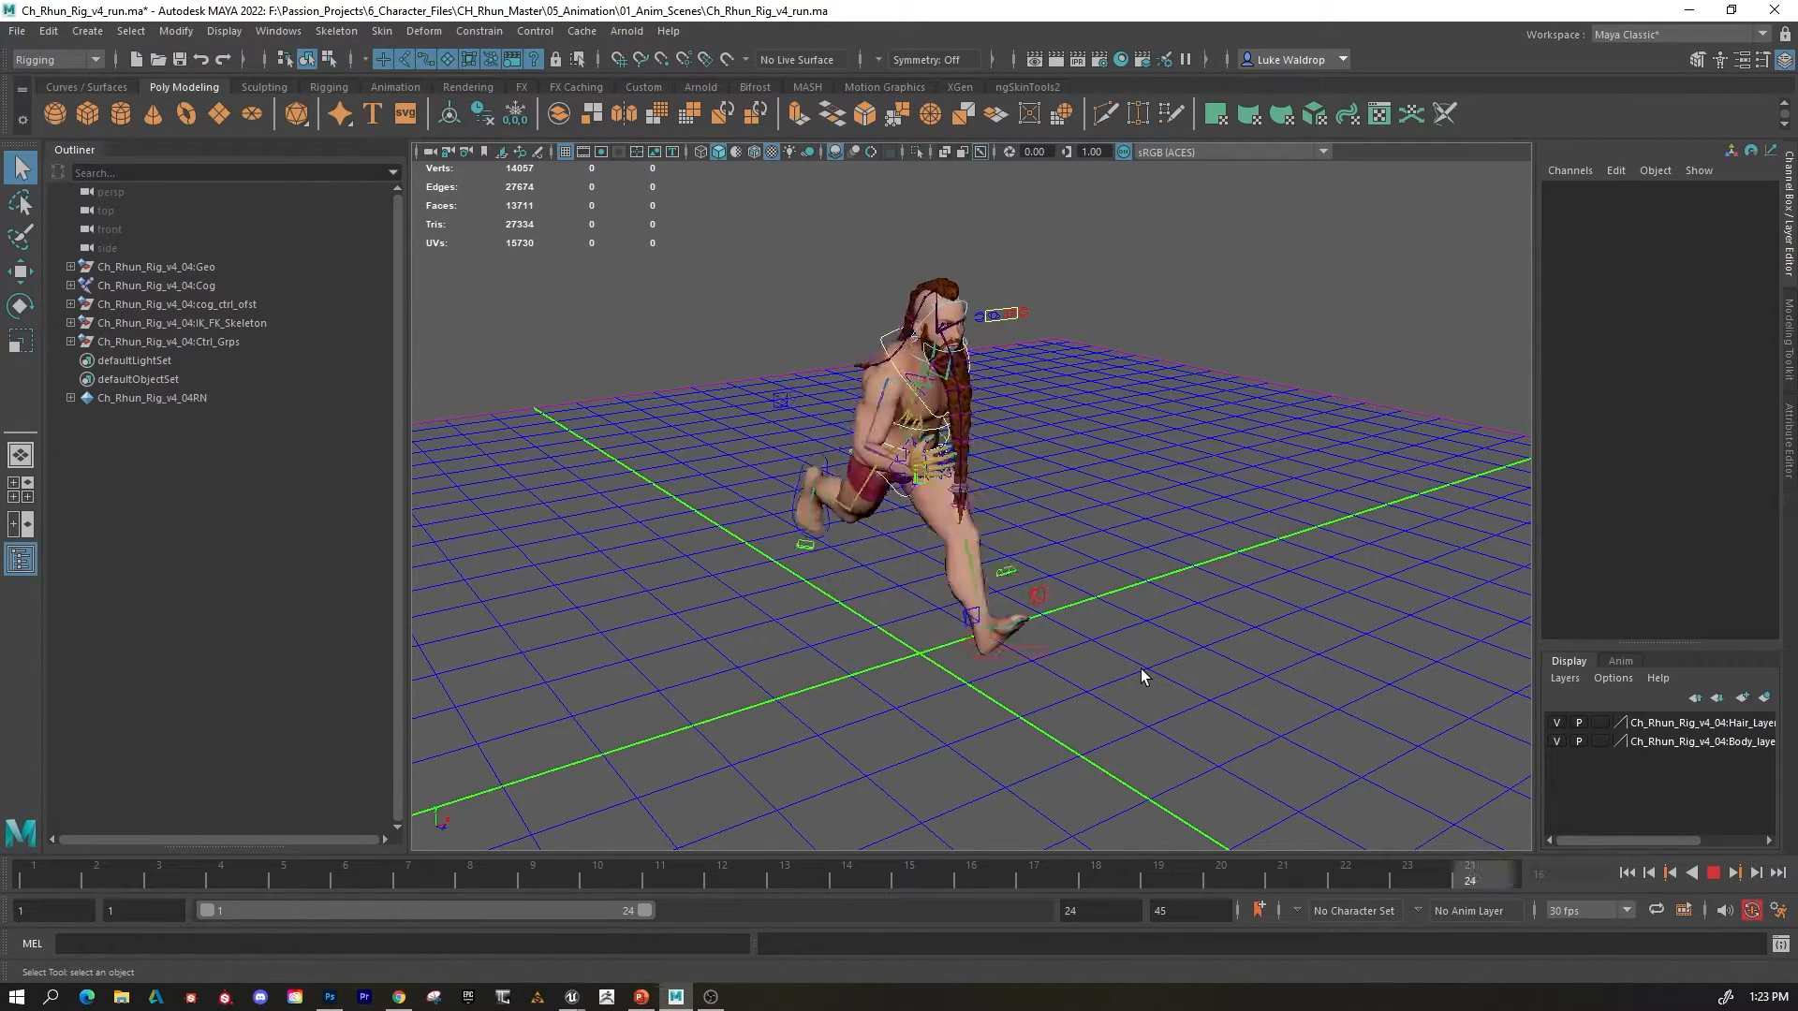
pyautogui.keyDown('alt'); pyautogui.moveTo(1141, 668); pyautogui.dragTo(1385, 614); pyautogui.keyUp('alt')
pyautogui.keyDown('alt'); pyautogui.moveTo(1220, 582); pyautogui.dragTo(1343, 545, button='right'); pyautogui.keyUp('alt')
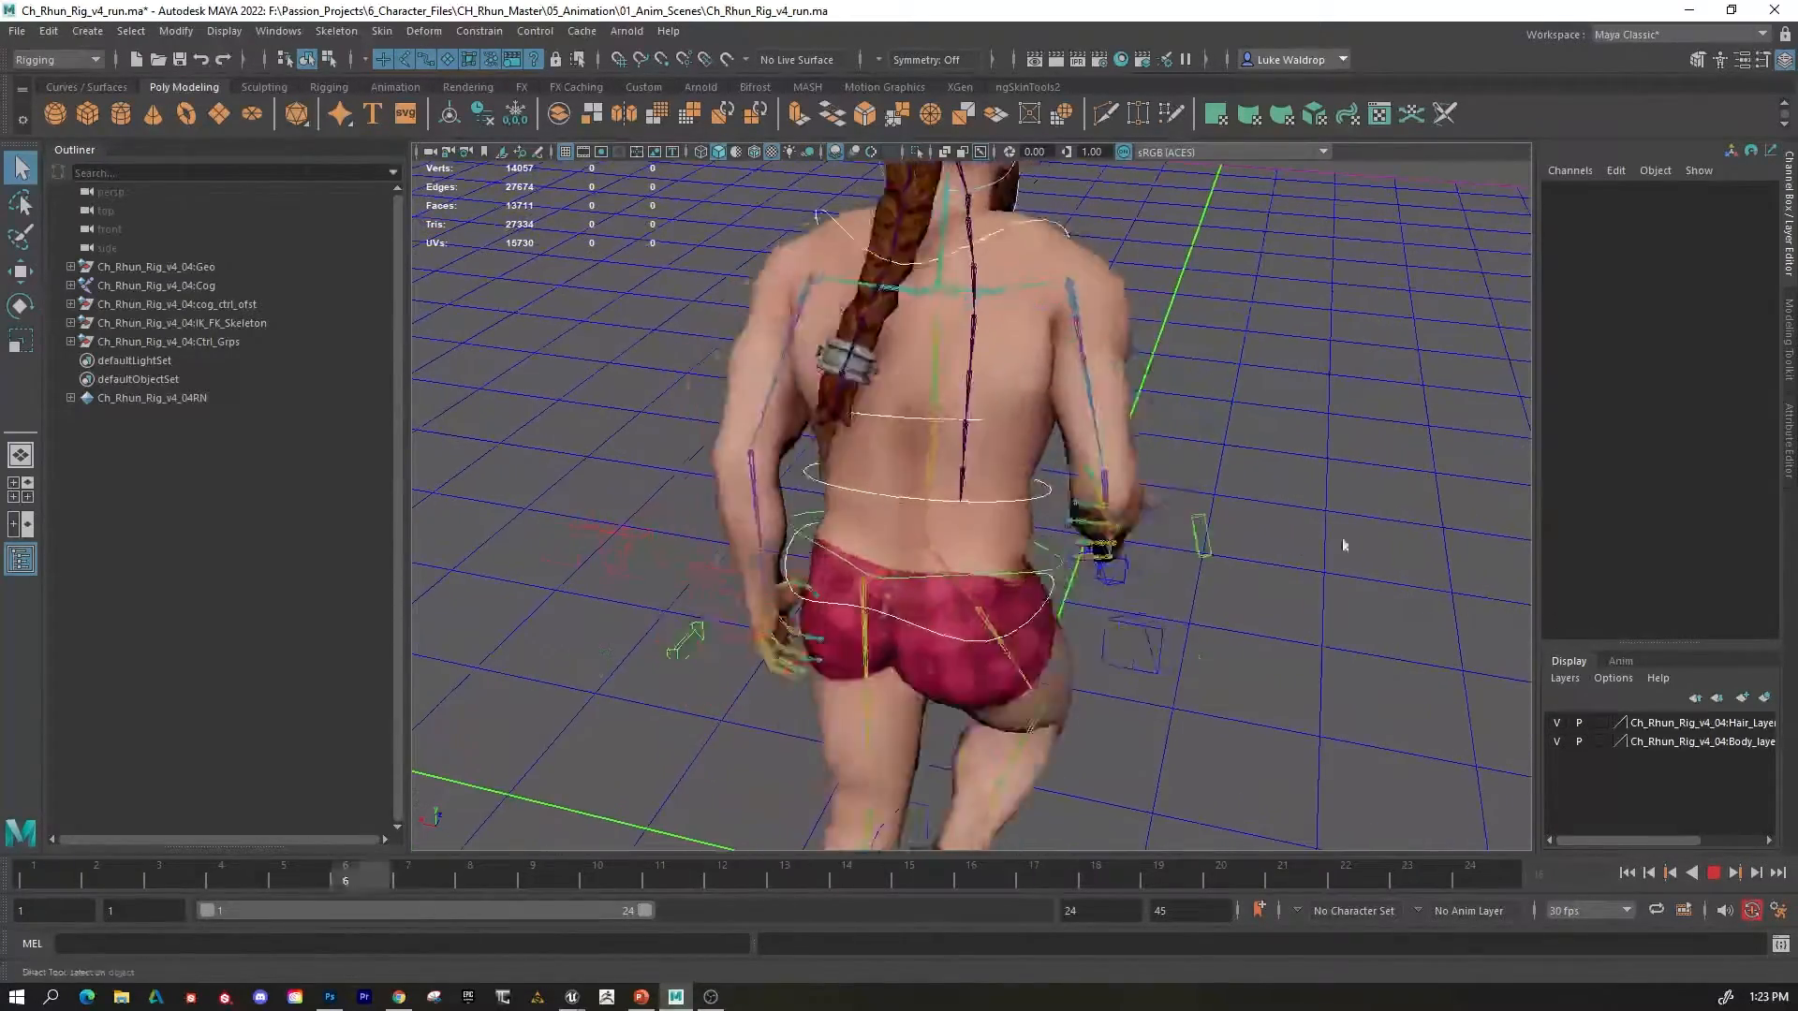
pyautogui.keyDown('alt'); pyautogui.moveTo(1344, 545); pyautogui.dragTo(1228, 643); pyautogui.keyUp('alt')
pyautogui.click(1714, 873)
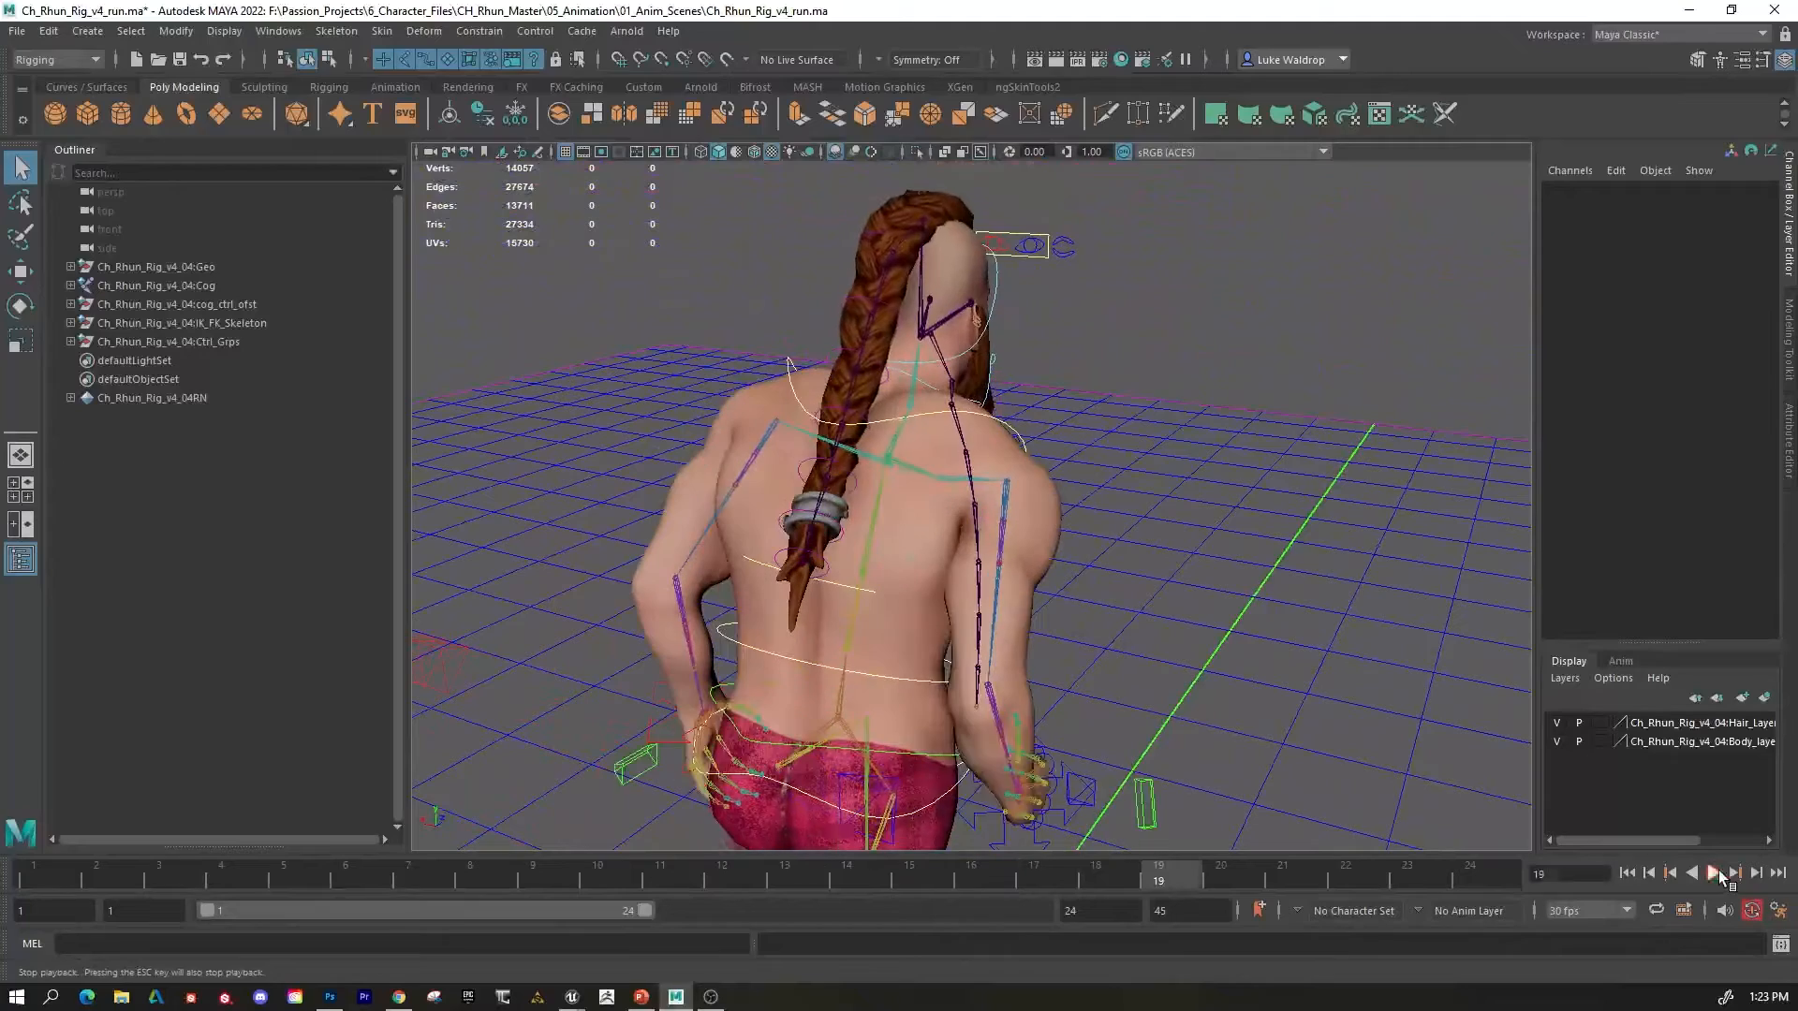
# Scrub the run cycle to frame 24, examine the shoulders, arms and braid up close, and select the braid control Hair_Ctrl_02.
pyautogui.keyDown('alt'); pyautogui.moveTo(1228, 594); pyautogui.dragTo(1322, 599); pyautogui.keyUp('alt')
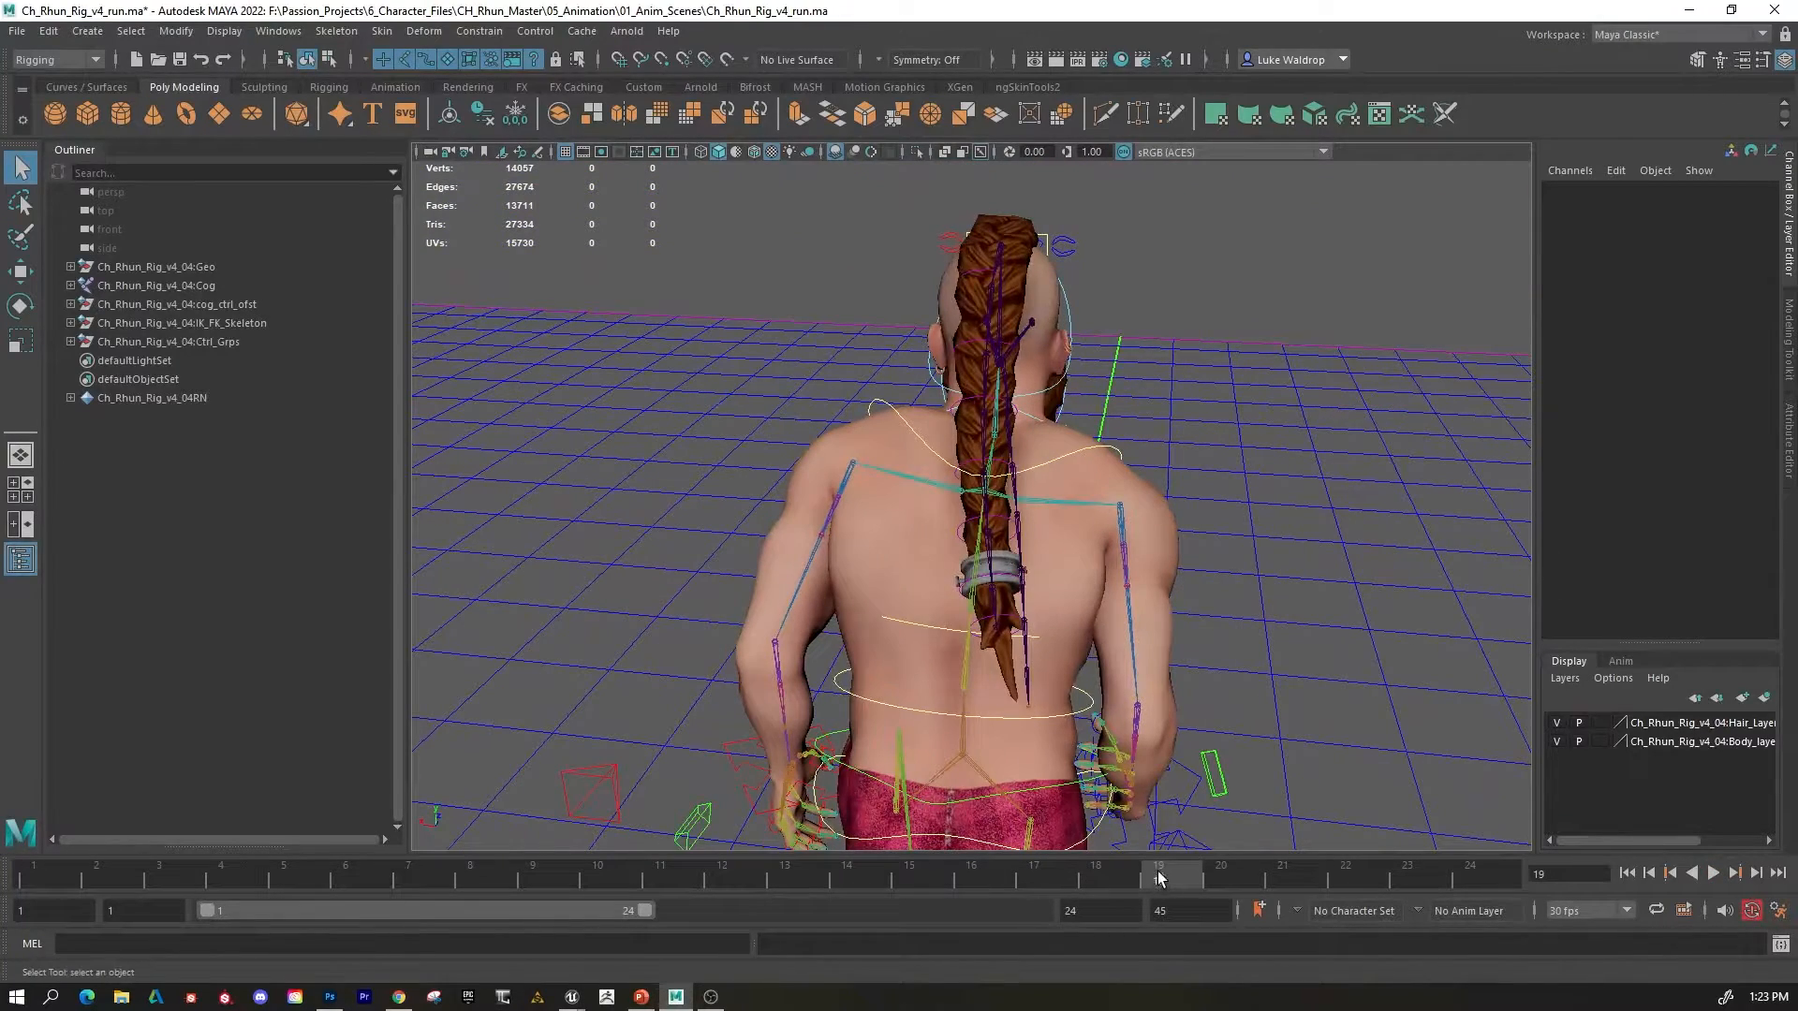
pyautogui.moveTo(1158, 877); pyautogui.dragTo(1483, 860)
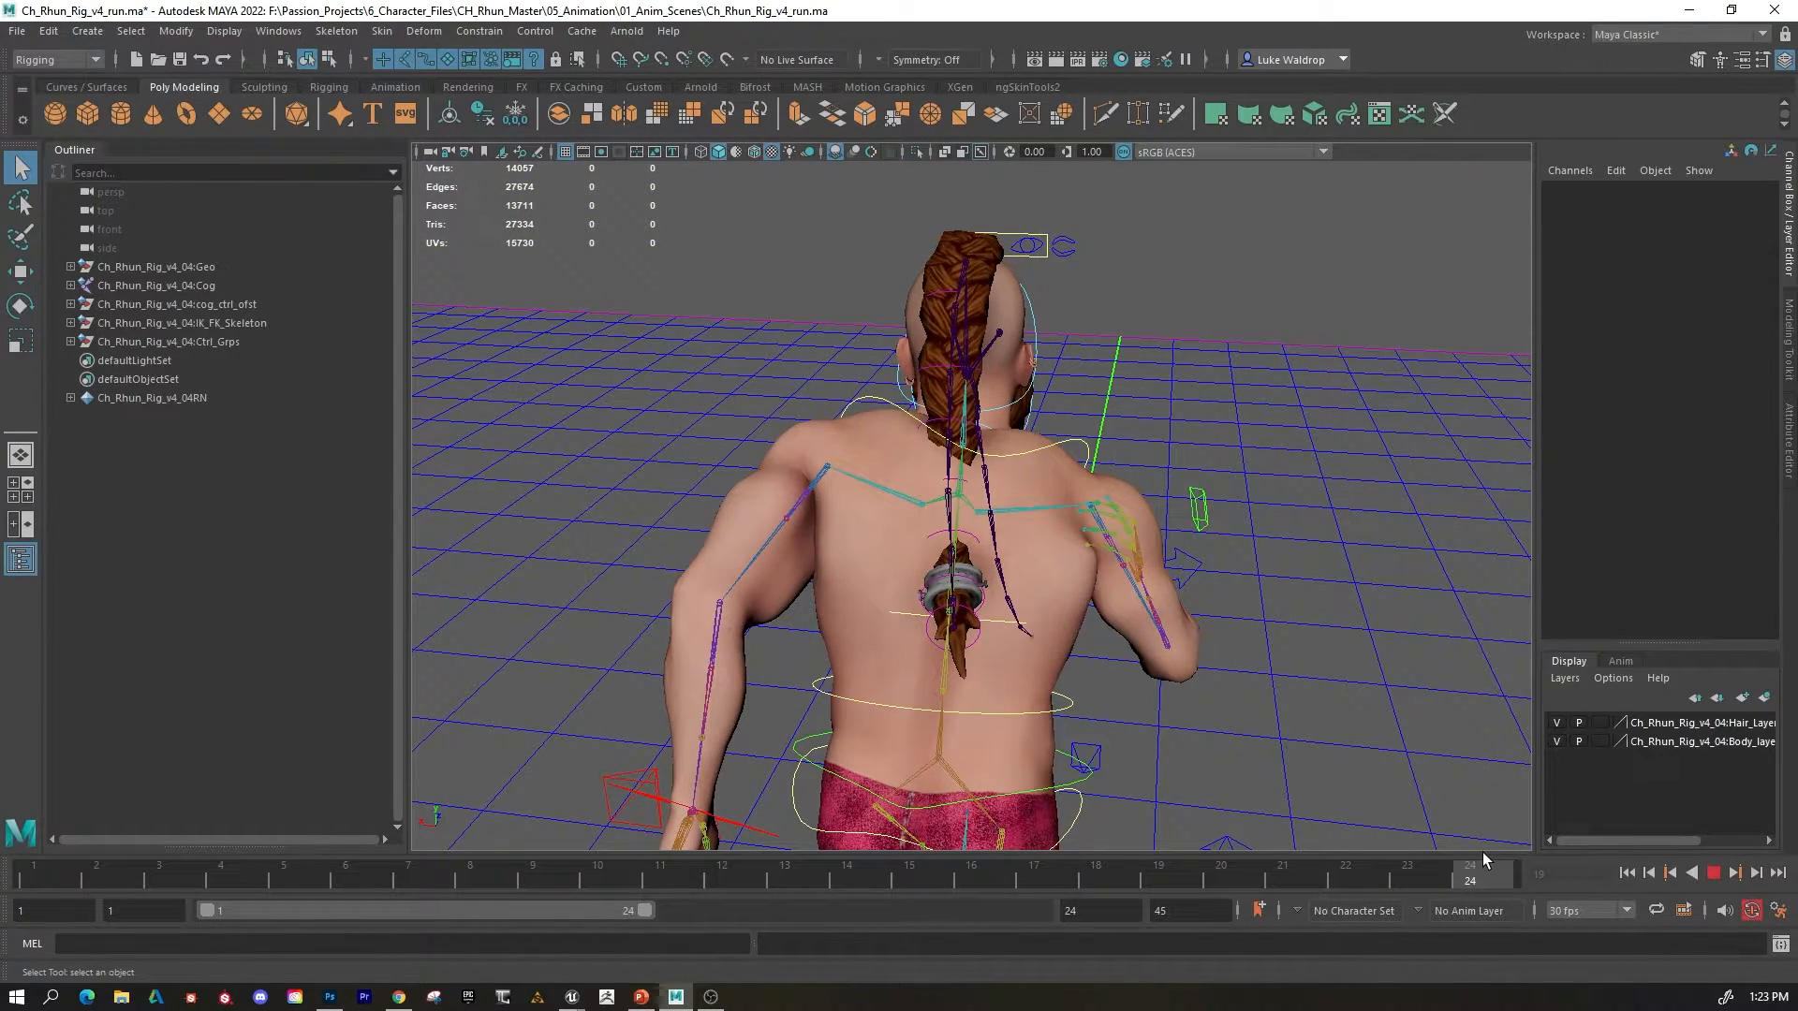
pyautogui.keyDown('alt'); pyautogui.moveTo(1296, 763); pyautogui.dragTo(1120, 710); pyautogui.keyUp('alt')
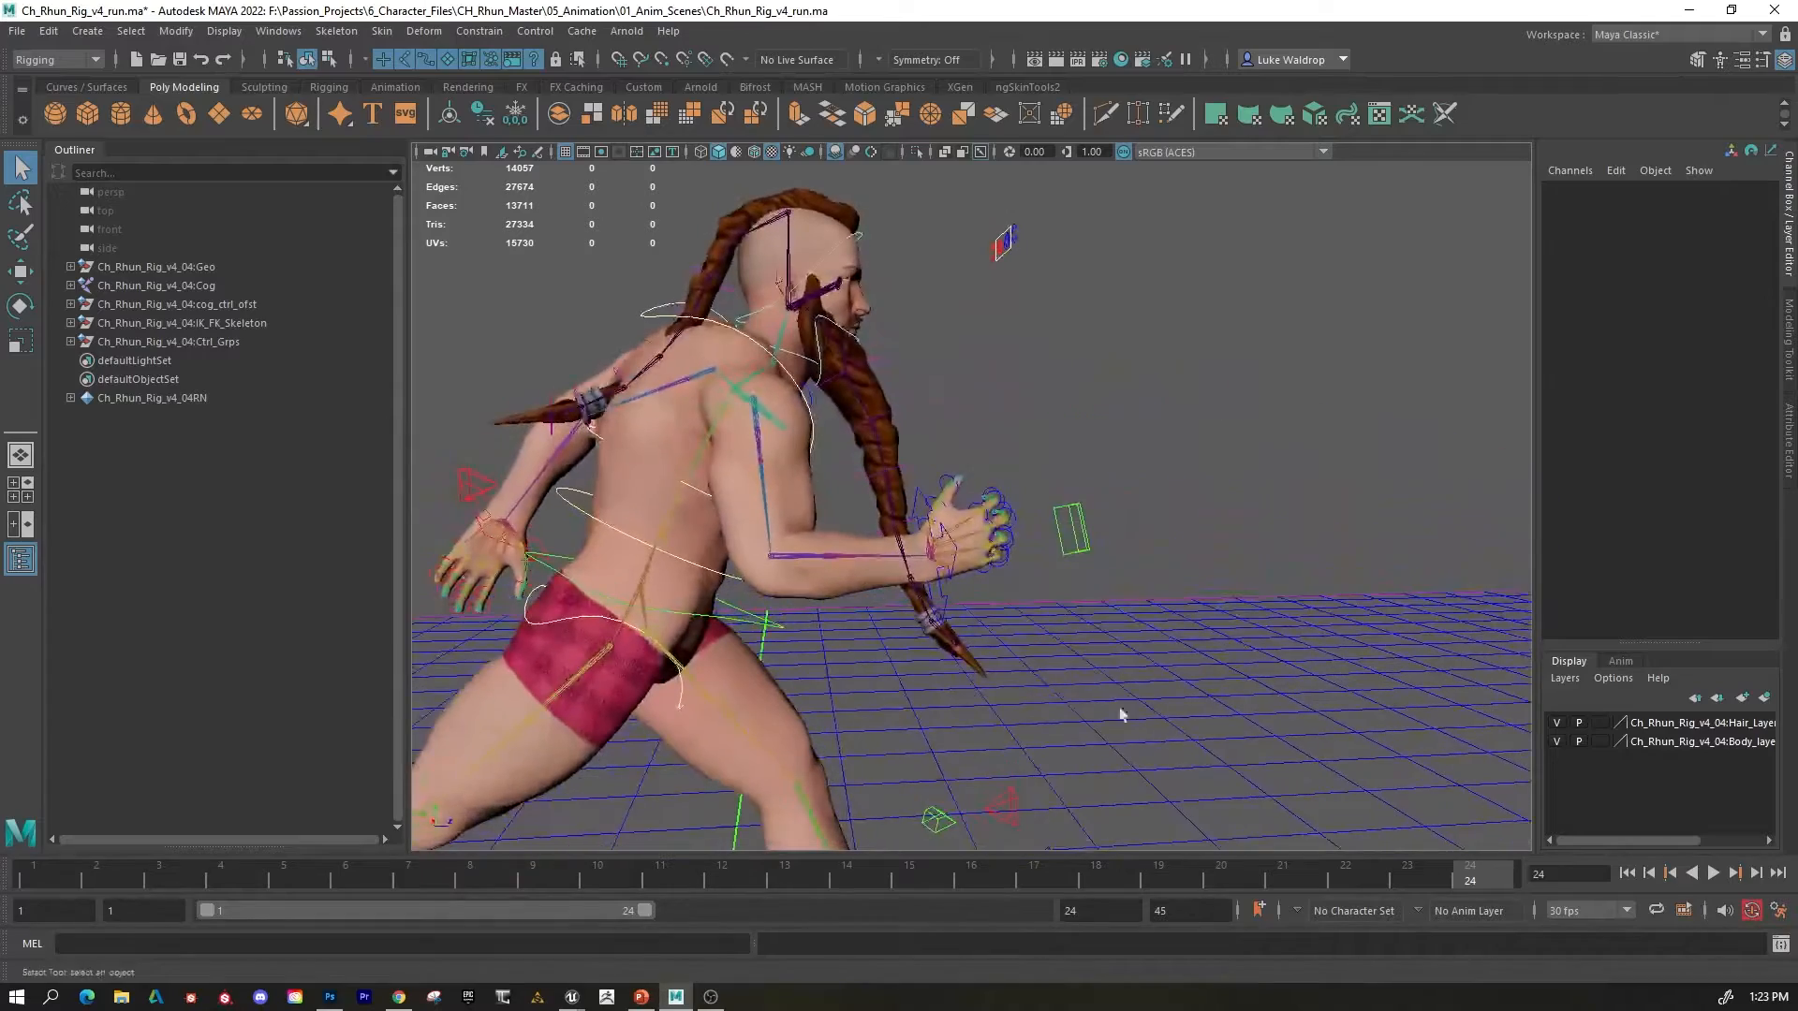
pyautogui.keyDown('alt'); pyautogui.moveTo(1120, 710); pyautogui.dragTo(1165, 695, button='right'); pyautogui.keyUp('alt')
pyautogui.keyDown('alt'); pyautogui.moveTo(1167, 702); pyautogui.dragTo(1199, 590); pyautogui.keyUp('alt')
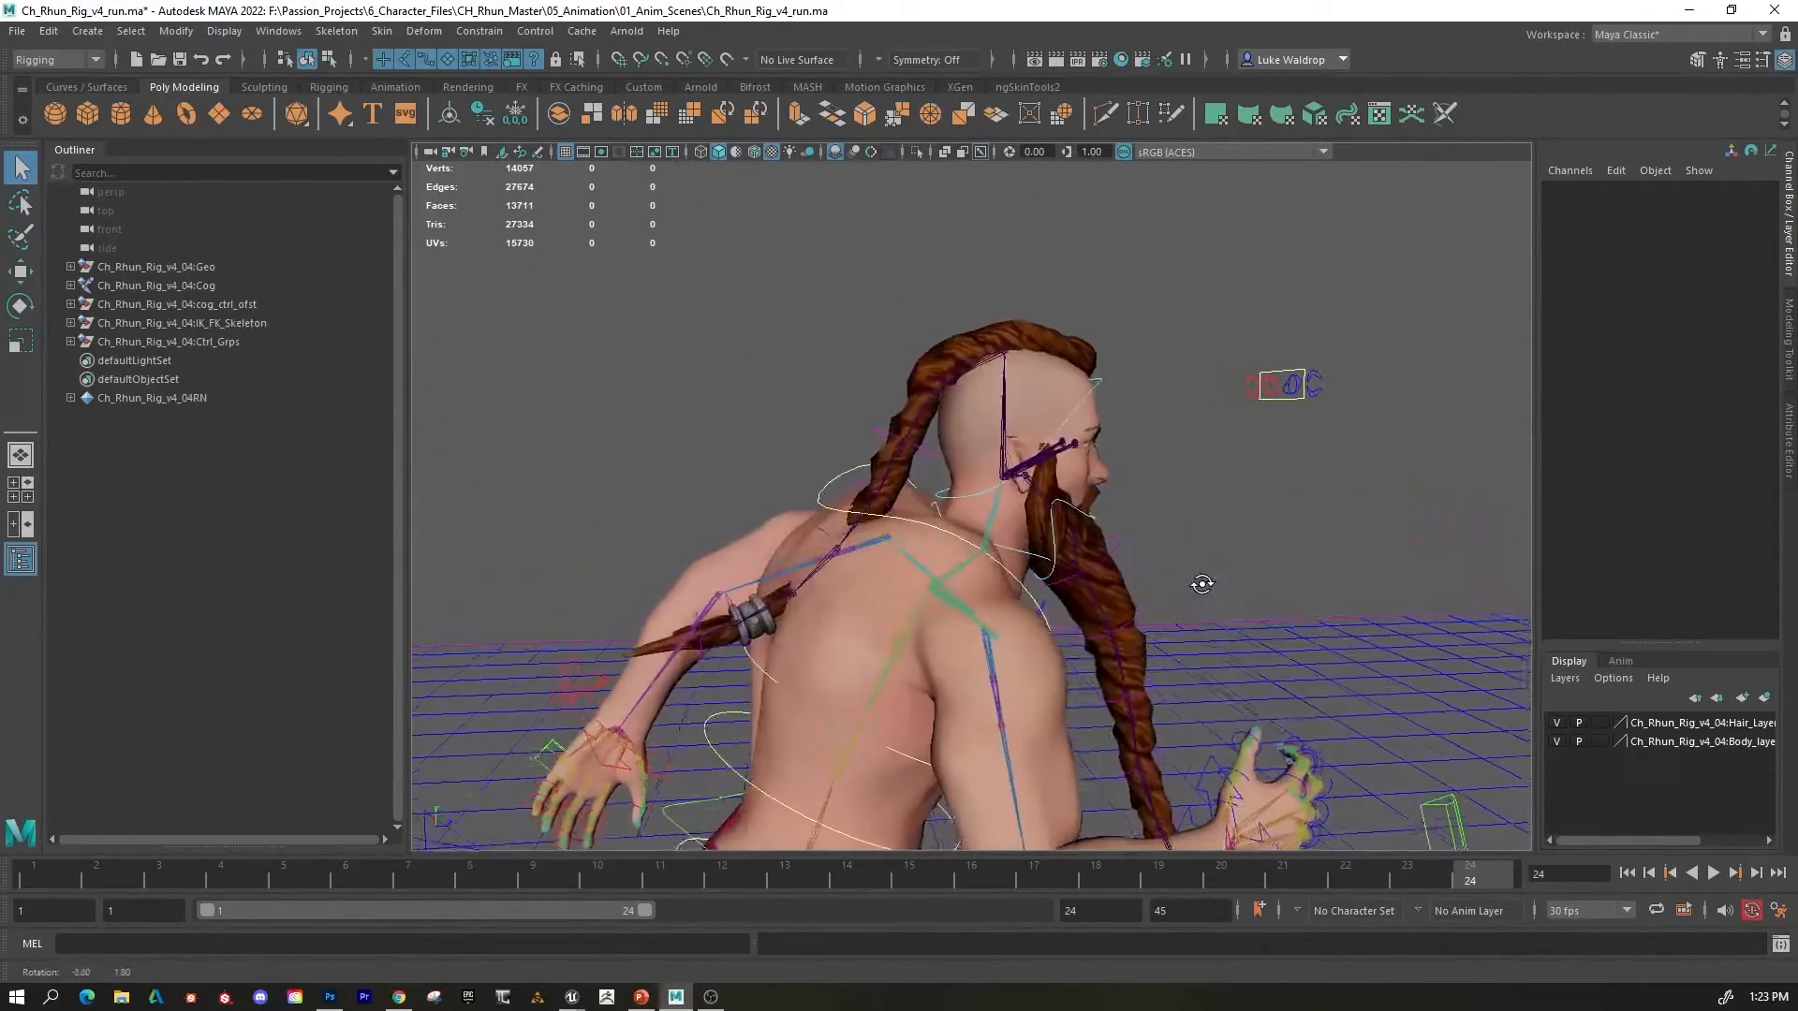
pyautogui.keyDown('alt'); pyautogui.moveTo(1195, 563); pyautogui.dragTo(1222, 613, button='right'); pyautogui.keyUp('alt')
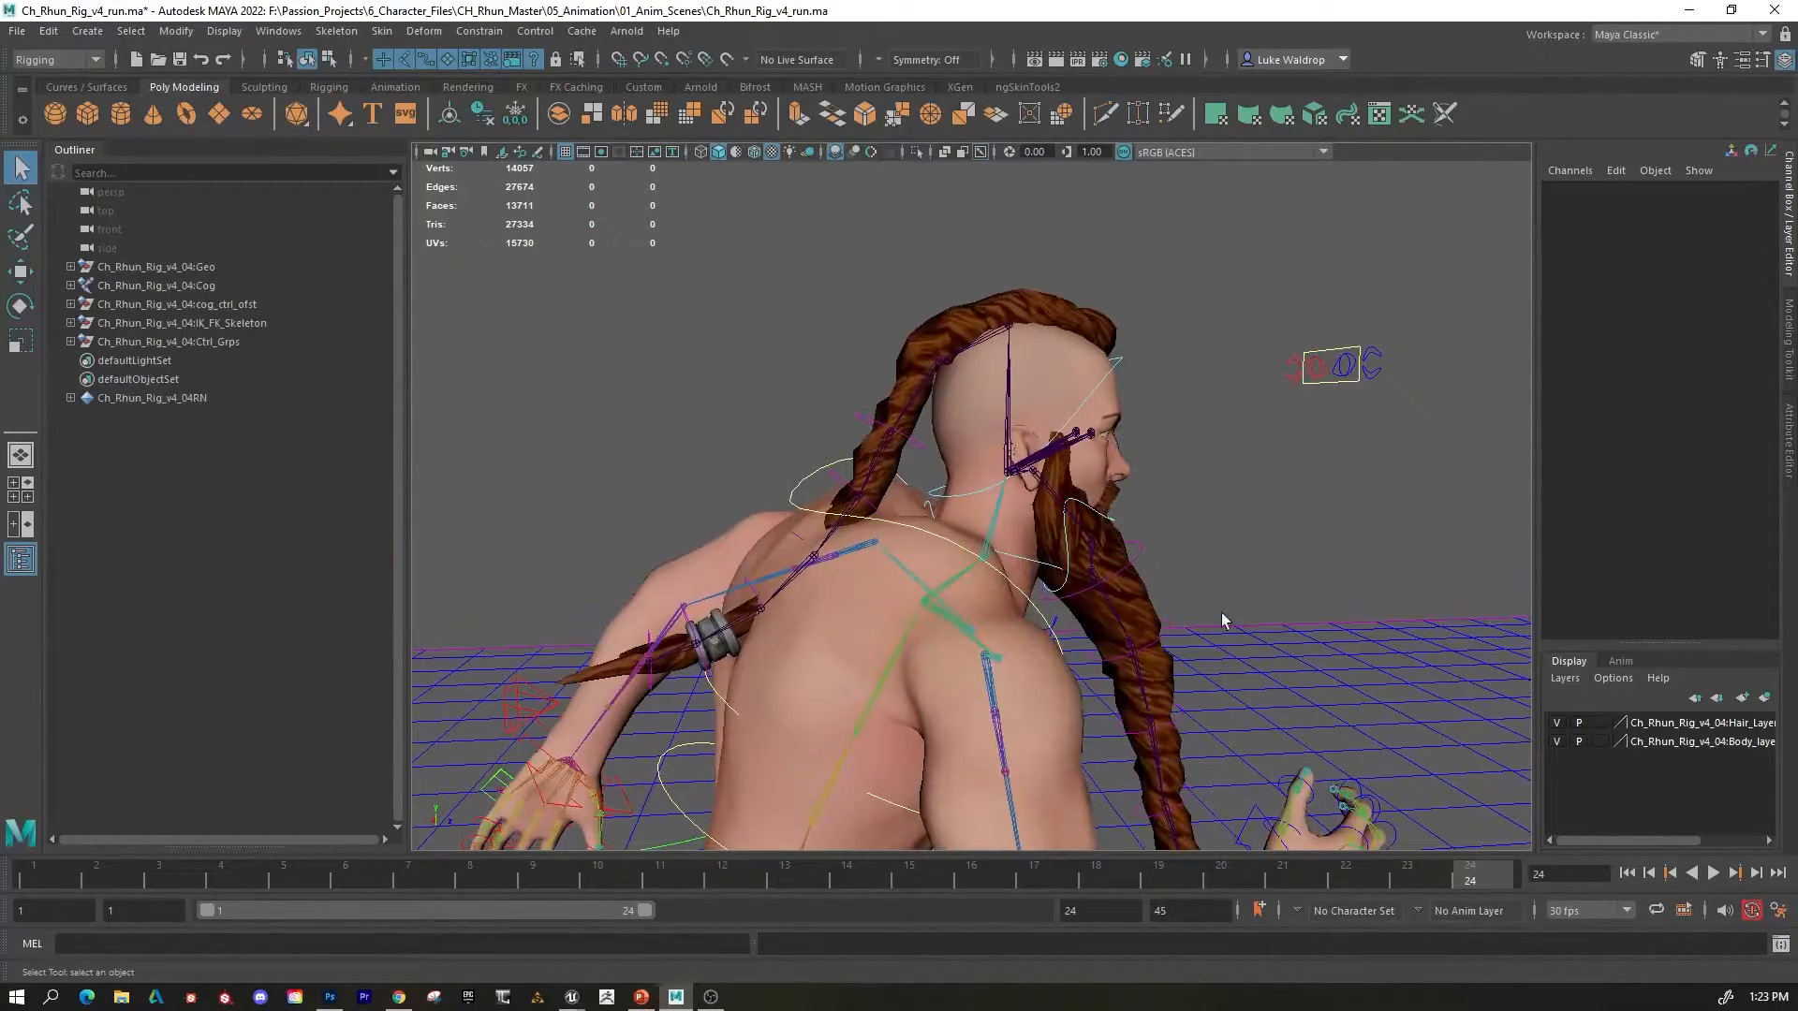
pyautogui.click(869, 423)
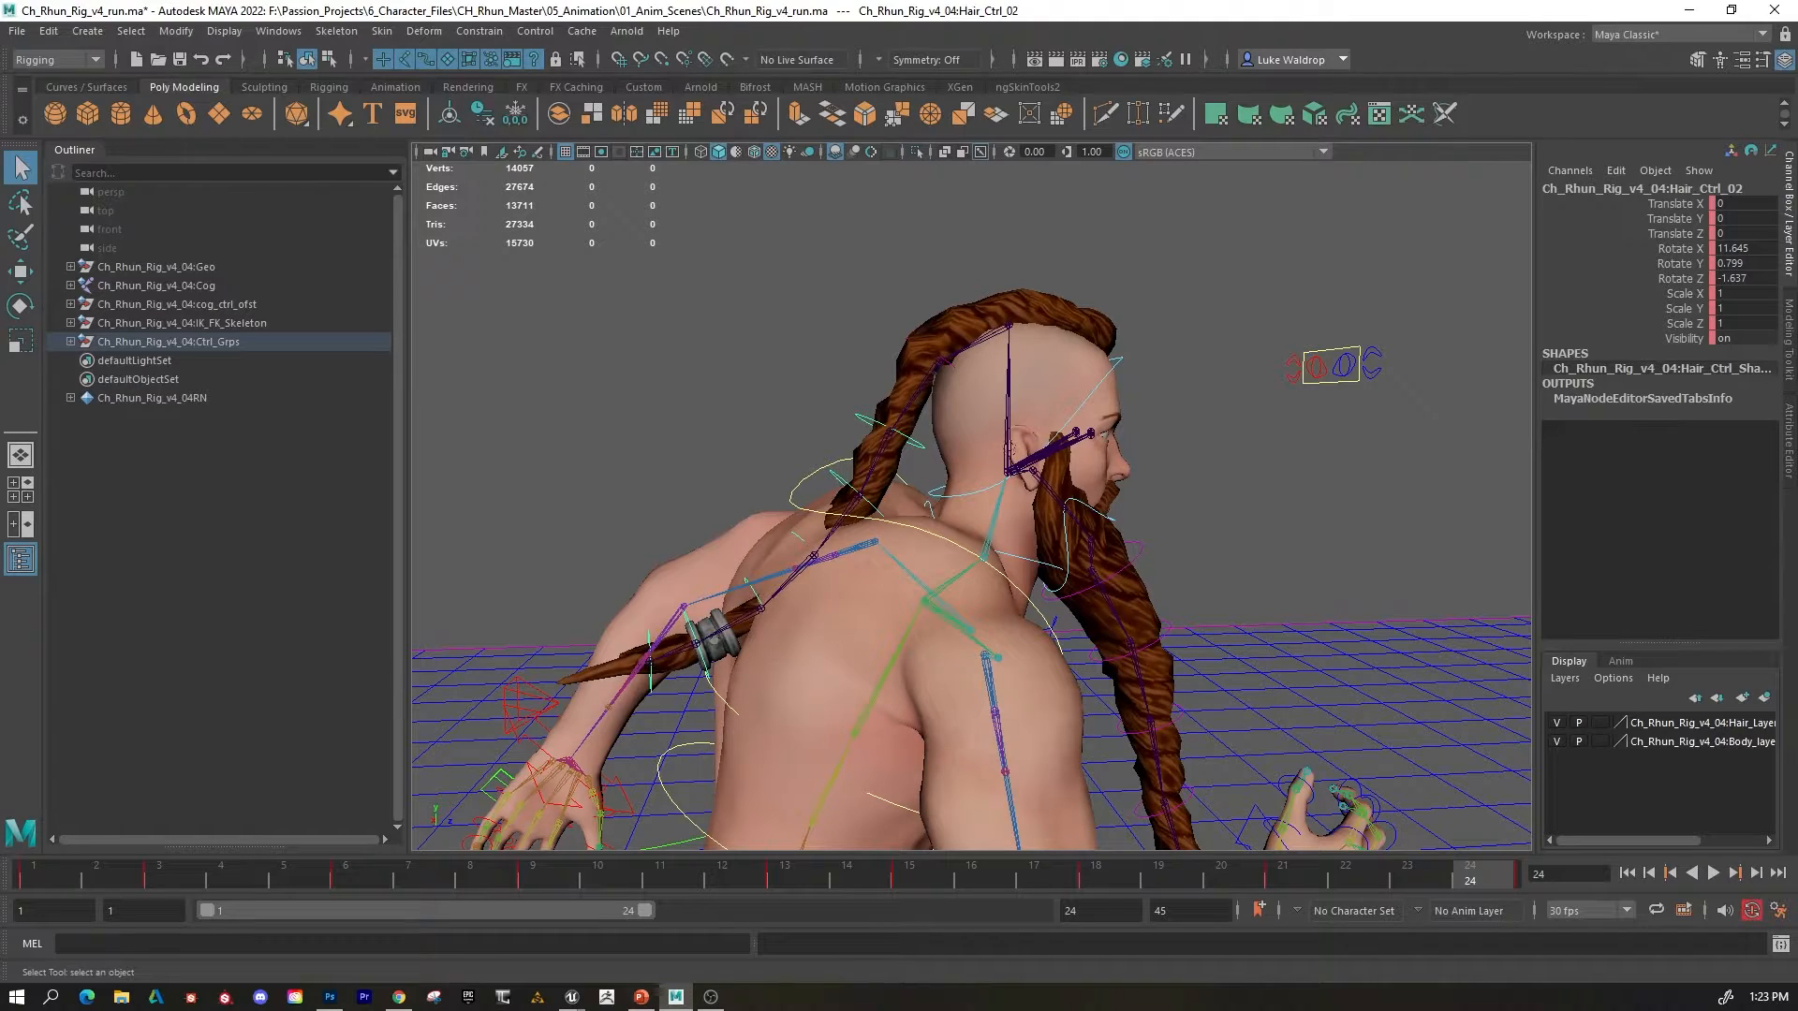
# Open the Graph Editor to review the animation curves of the selected braid control.
pyautogui.click(274, 32)
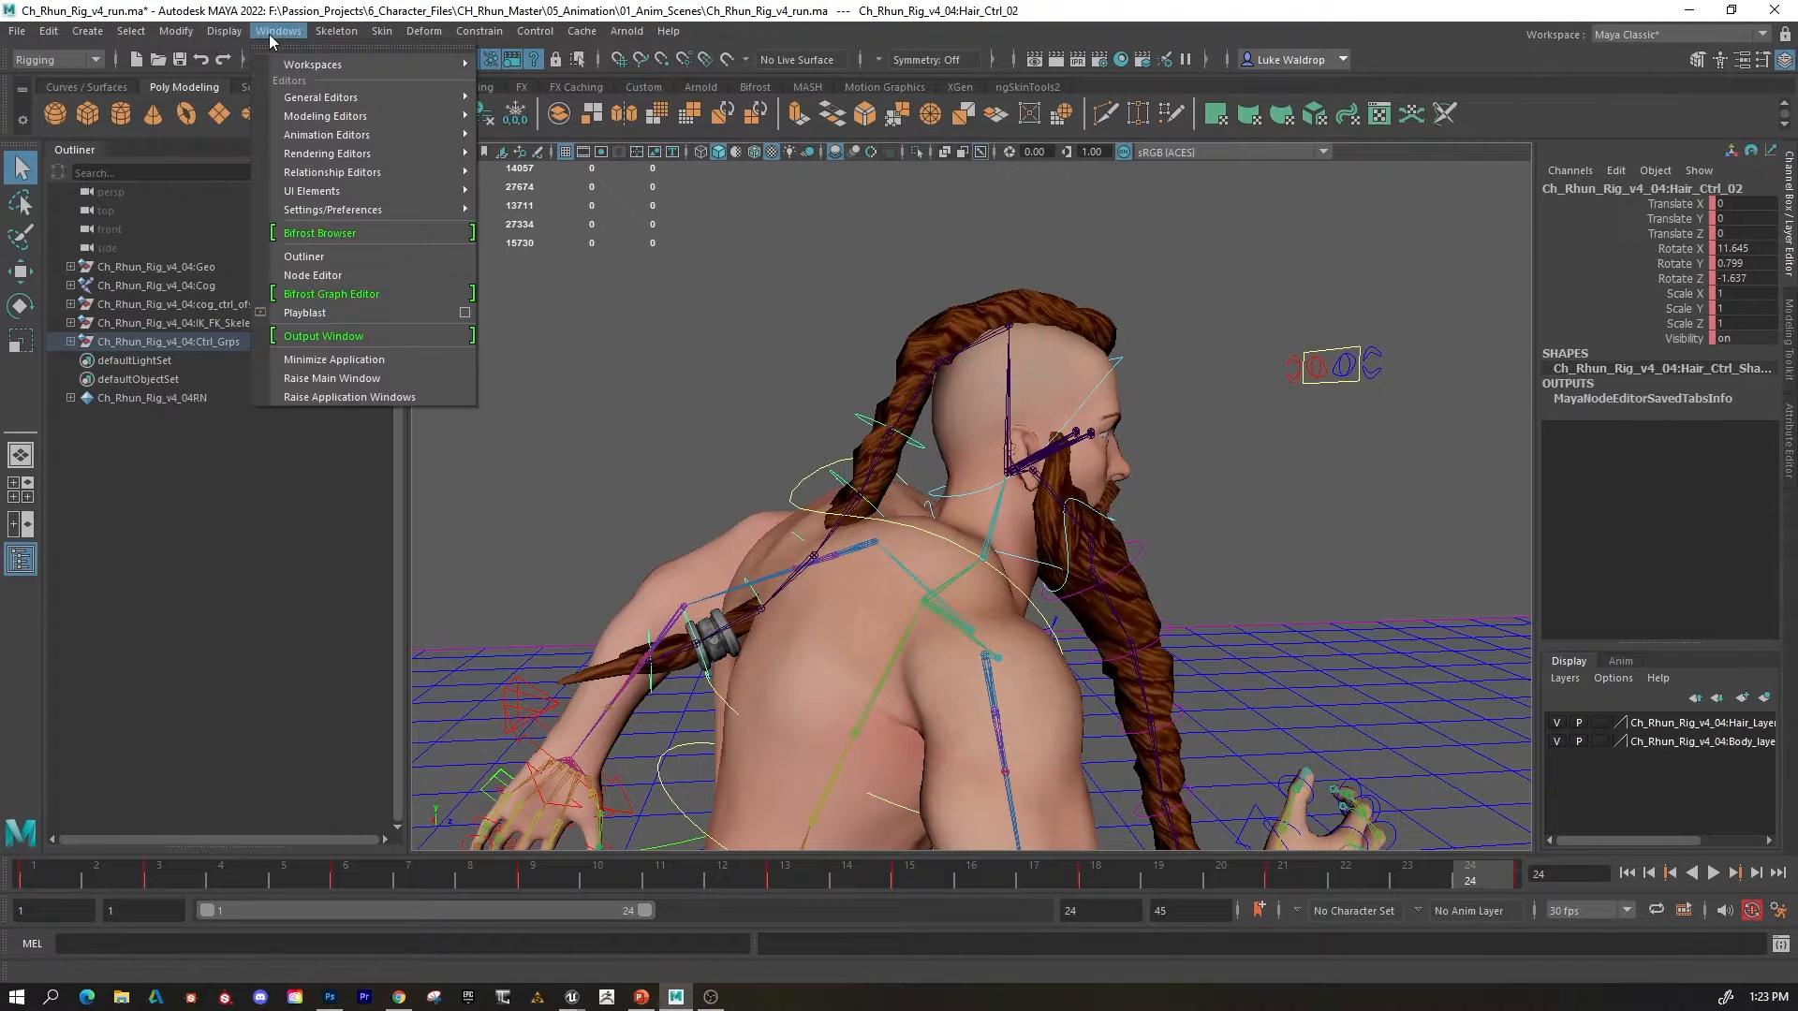
pyautogui.moveTo(422, 137)
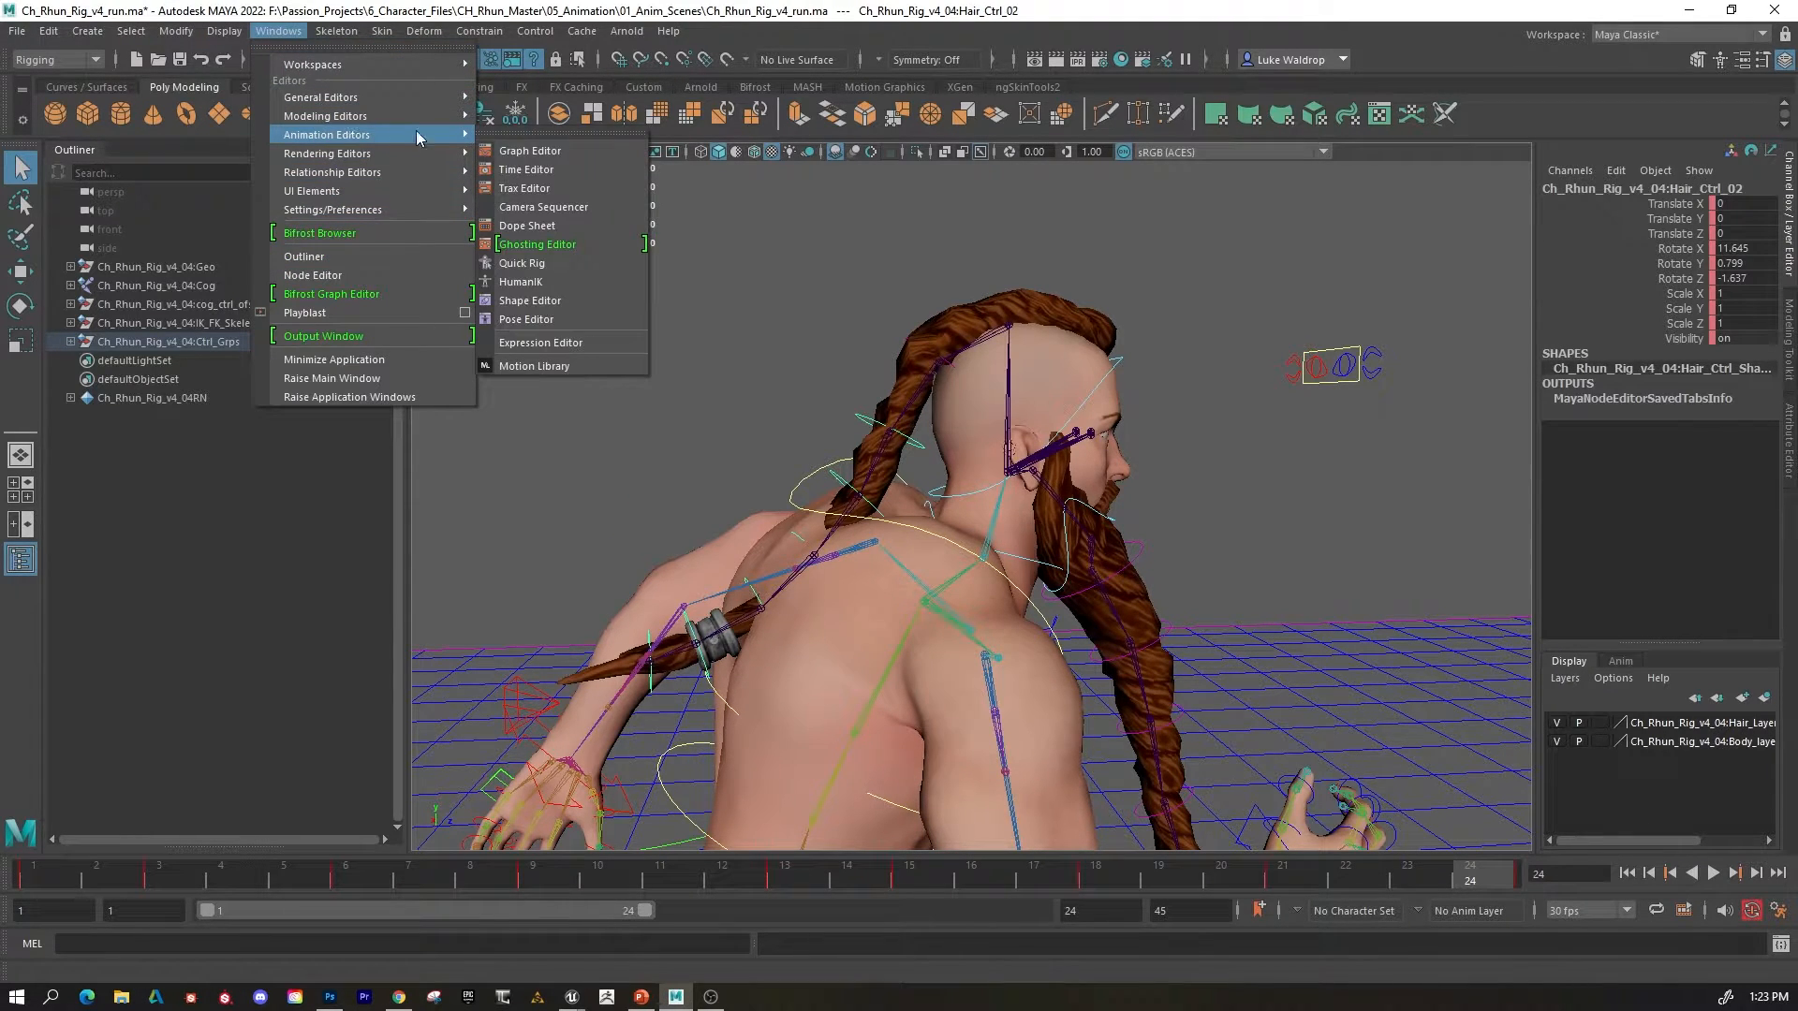
pyautogui.click(538, 151)
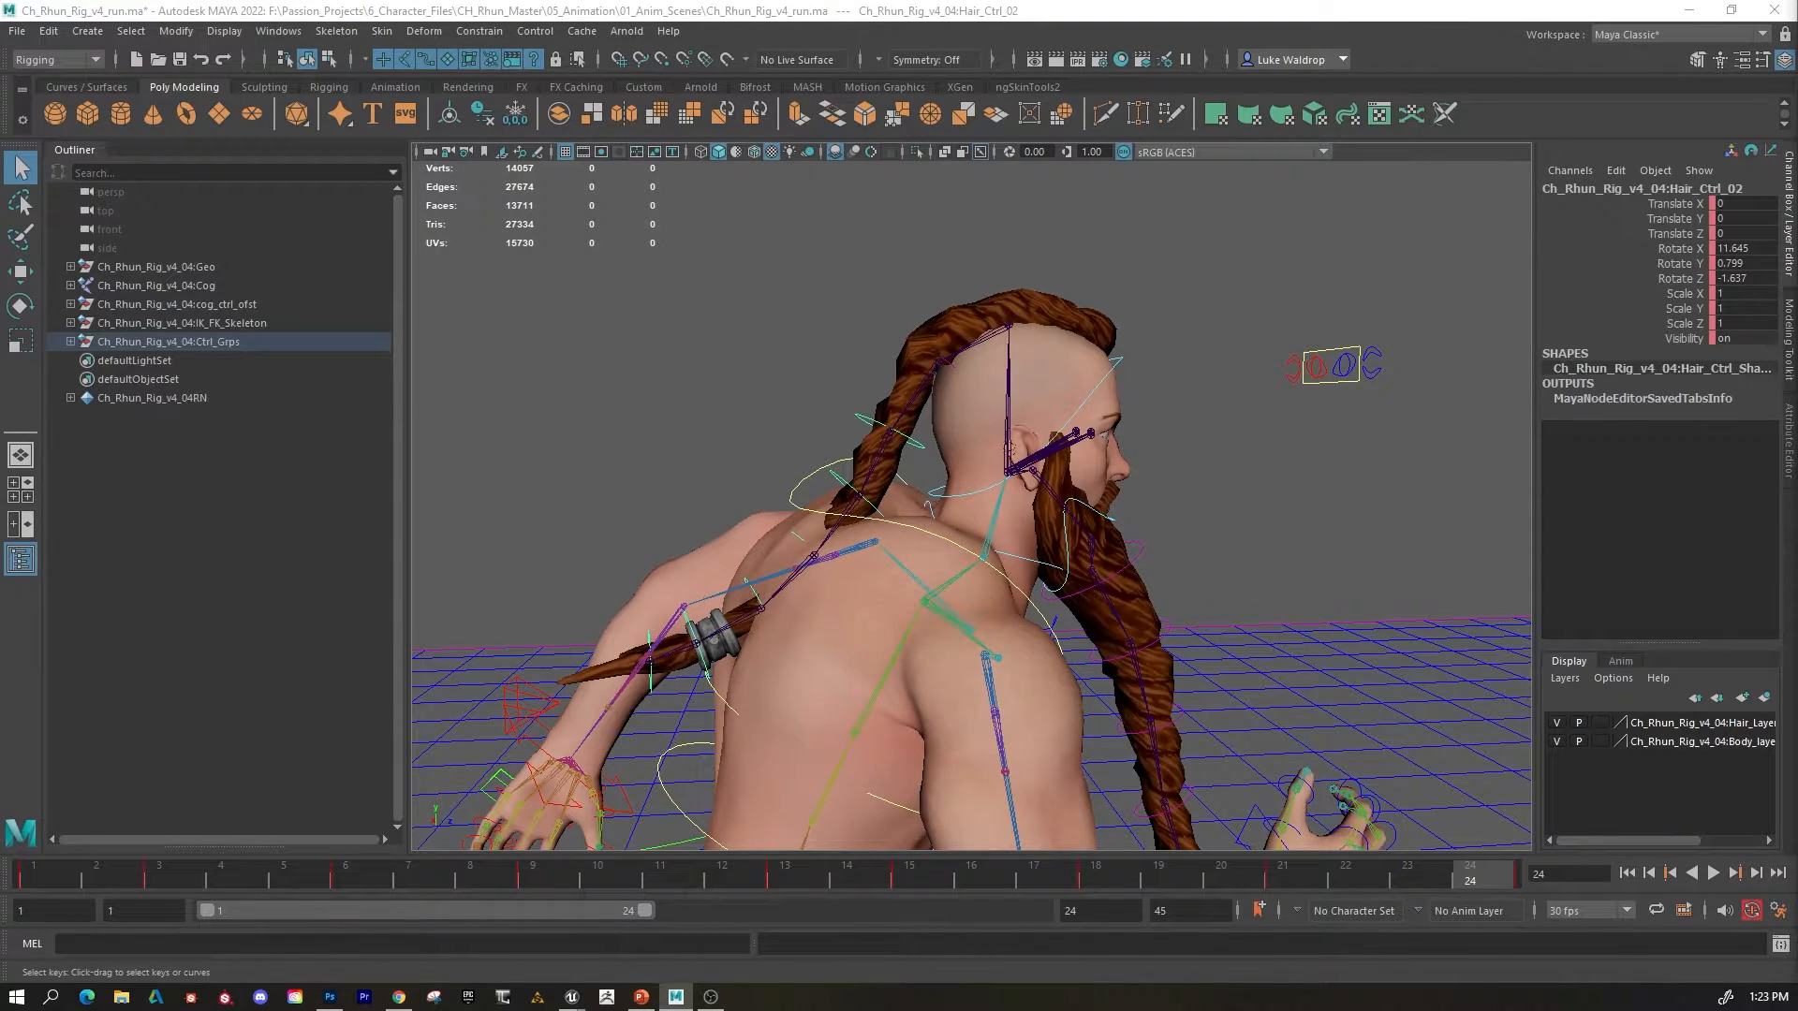
# Play the run cycle, view the full character in motion from behind, and stop the playback at frame 10.
pyautogui.hotkey('alt', 'v')
pyautogui.keyDown('alt'); pyautogui.moveTo(1182, 518); pyautogui.dragTo(1229, 578); pyautogui.keyUp('alt')
pyautogui.keyDown('alt'); pyautogui.moveTo(1322, 613); pyautogui.dragTo(1436, 626); pyautogui.keyUp('alt')
pyautogui.keyDown('alt'); pyautogui.moveTo(1436, 625); pyautogui.dragTo(1164, 722, button='right'); pyautogui.keyUp('alt')
pyautogui.keyDown('alt'); pyautogui.moveTo(1164, 721); pyautogui.dragTo(1139, 625, button='middle'); pyautogui.keyUp('alt')
pyautogui.click(1711, 872)
pyautogui.keyDown('alt'); pyautogui.moveTo(1124, 731); pyautogui.dragTo(1320, 698, button='right'); pyautogui.keyUp('alt')
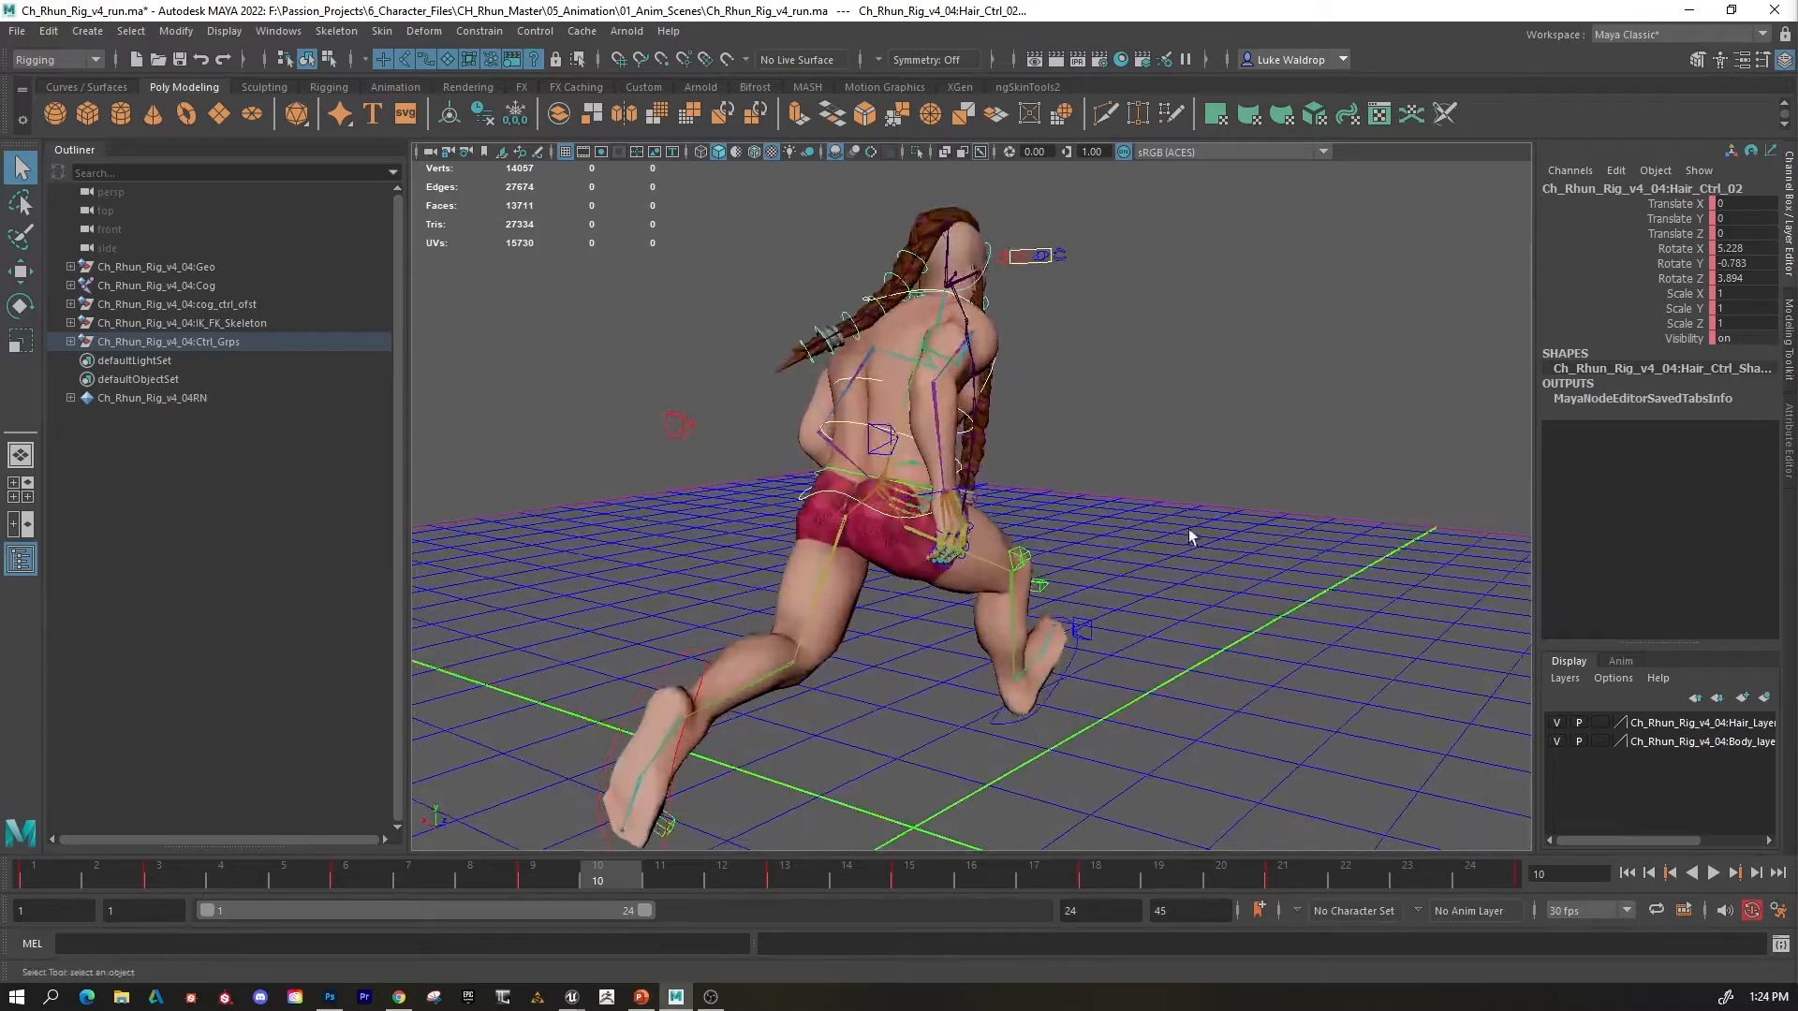
# Examine the stopped running pose at frame 10 from above, behind and the side.
pyautogui.keyDown('alt'); pyautogui.moveTo(1188, 528); pyautogui.dragTo(1220, 607, button='middle'); pyautogui.keyUp('alt')
pyautogui.moveTo(1148, 614)
pyautogui.keyDown('alt'); pyautogui.mouseDown()
pyautogui.moveTo(1449, 609)
pyautogui.moveTo(1392, 646)
pyautogui.moveTo(1386, 608)
pyautogui.moveTo(1119, 654)
pyautogui.moveTo(1153, 649)
pyautogui.mouseUp(); pyautogui.keyUp('alt')
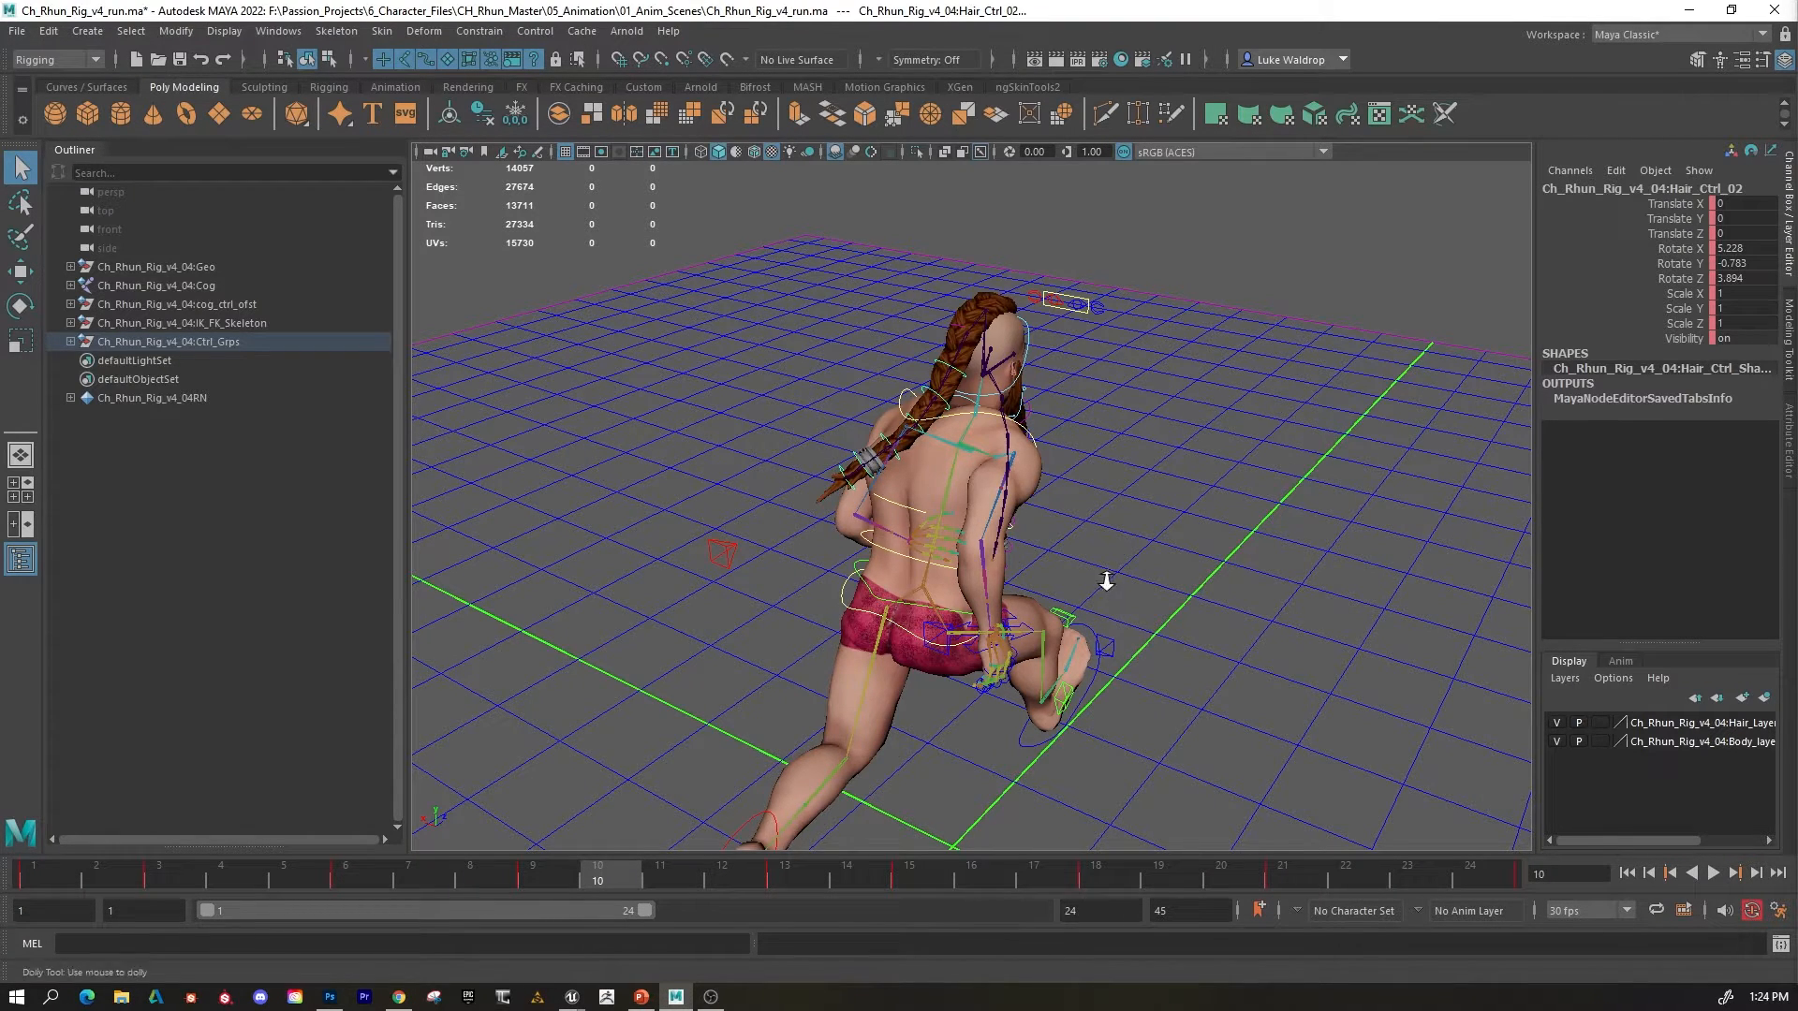
pyautogui.keyDown('alt'); pyautogui.moveTo(1103, 621); pyautogui.dragTo(1180, 594); pyautogui.keyUp('alt')
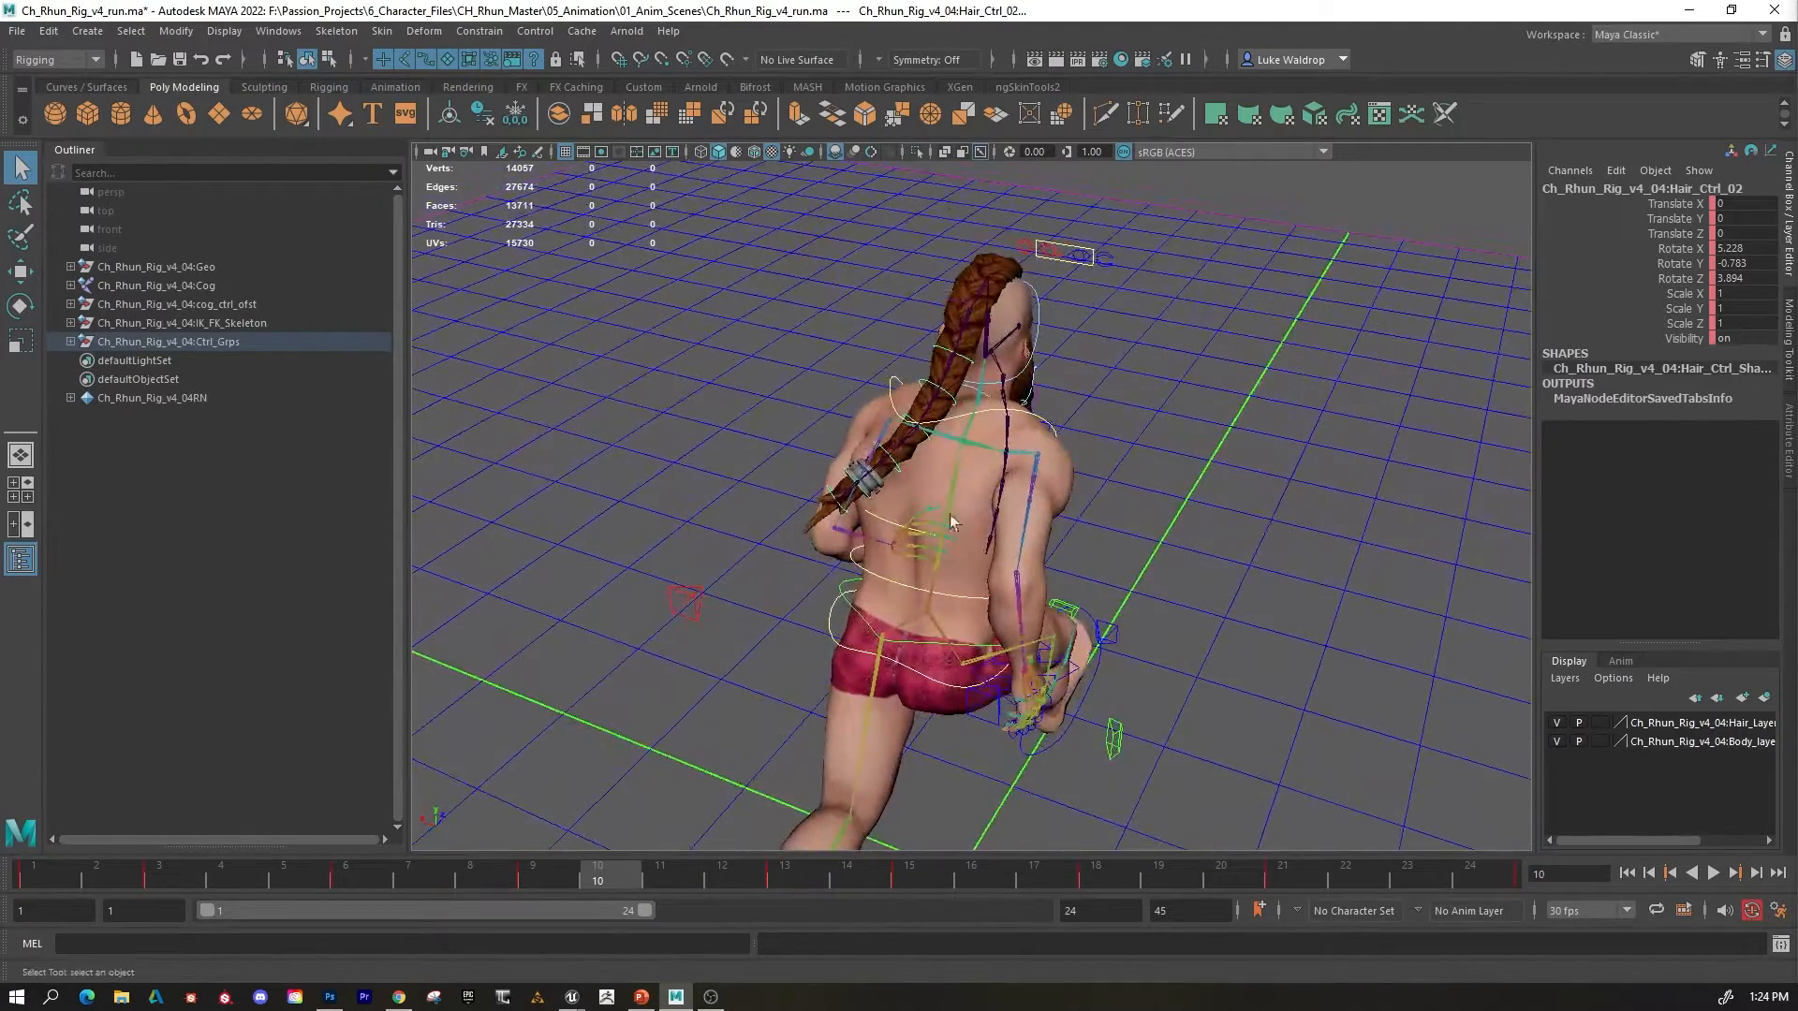
pyautogui.keyDown('alt'); pyautogui.moveTo(1255, 543); pyautogui.dragTo(1180, 480); pyautogui.keyUp('alt')
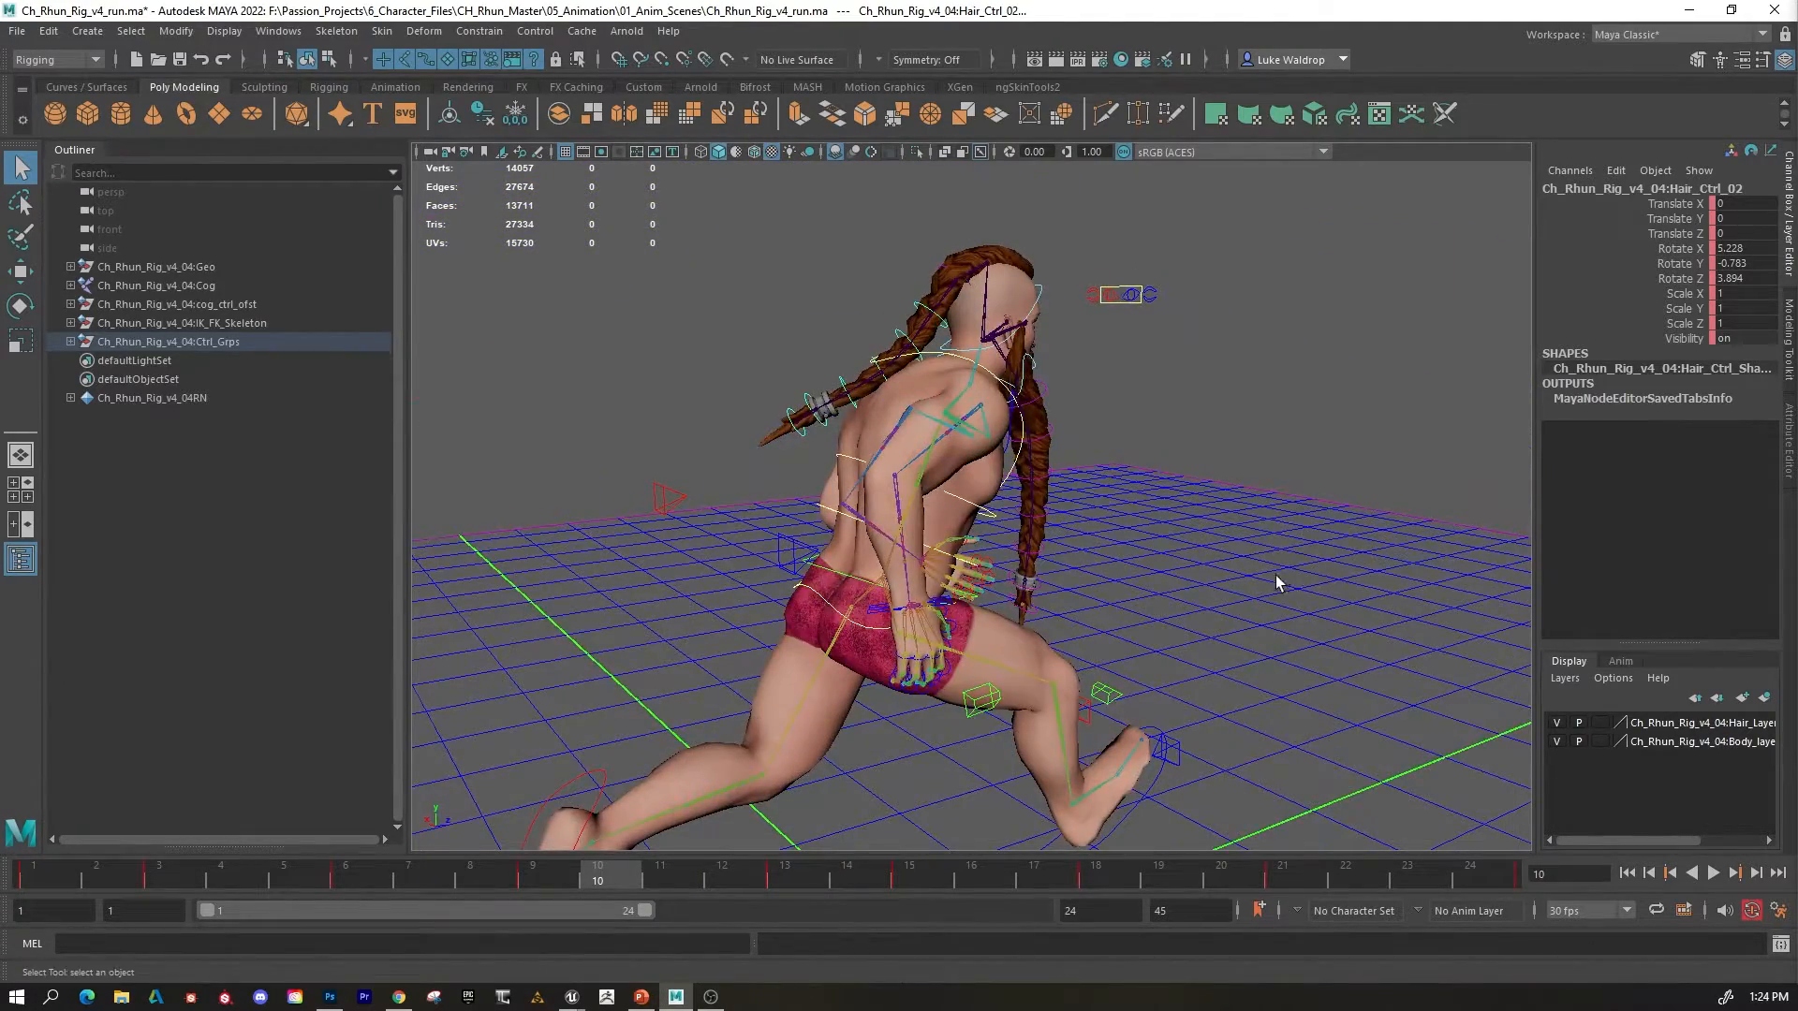
pyautogui.keyDown('alt'); pyautogui.moveTo(1275, 575); pyautogui.dragTo(862, 671); pyautogui.keyUp('alt')
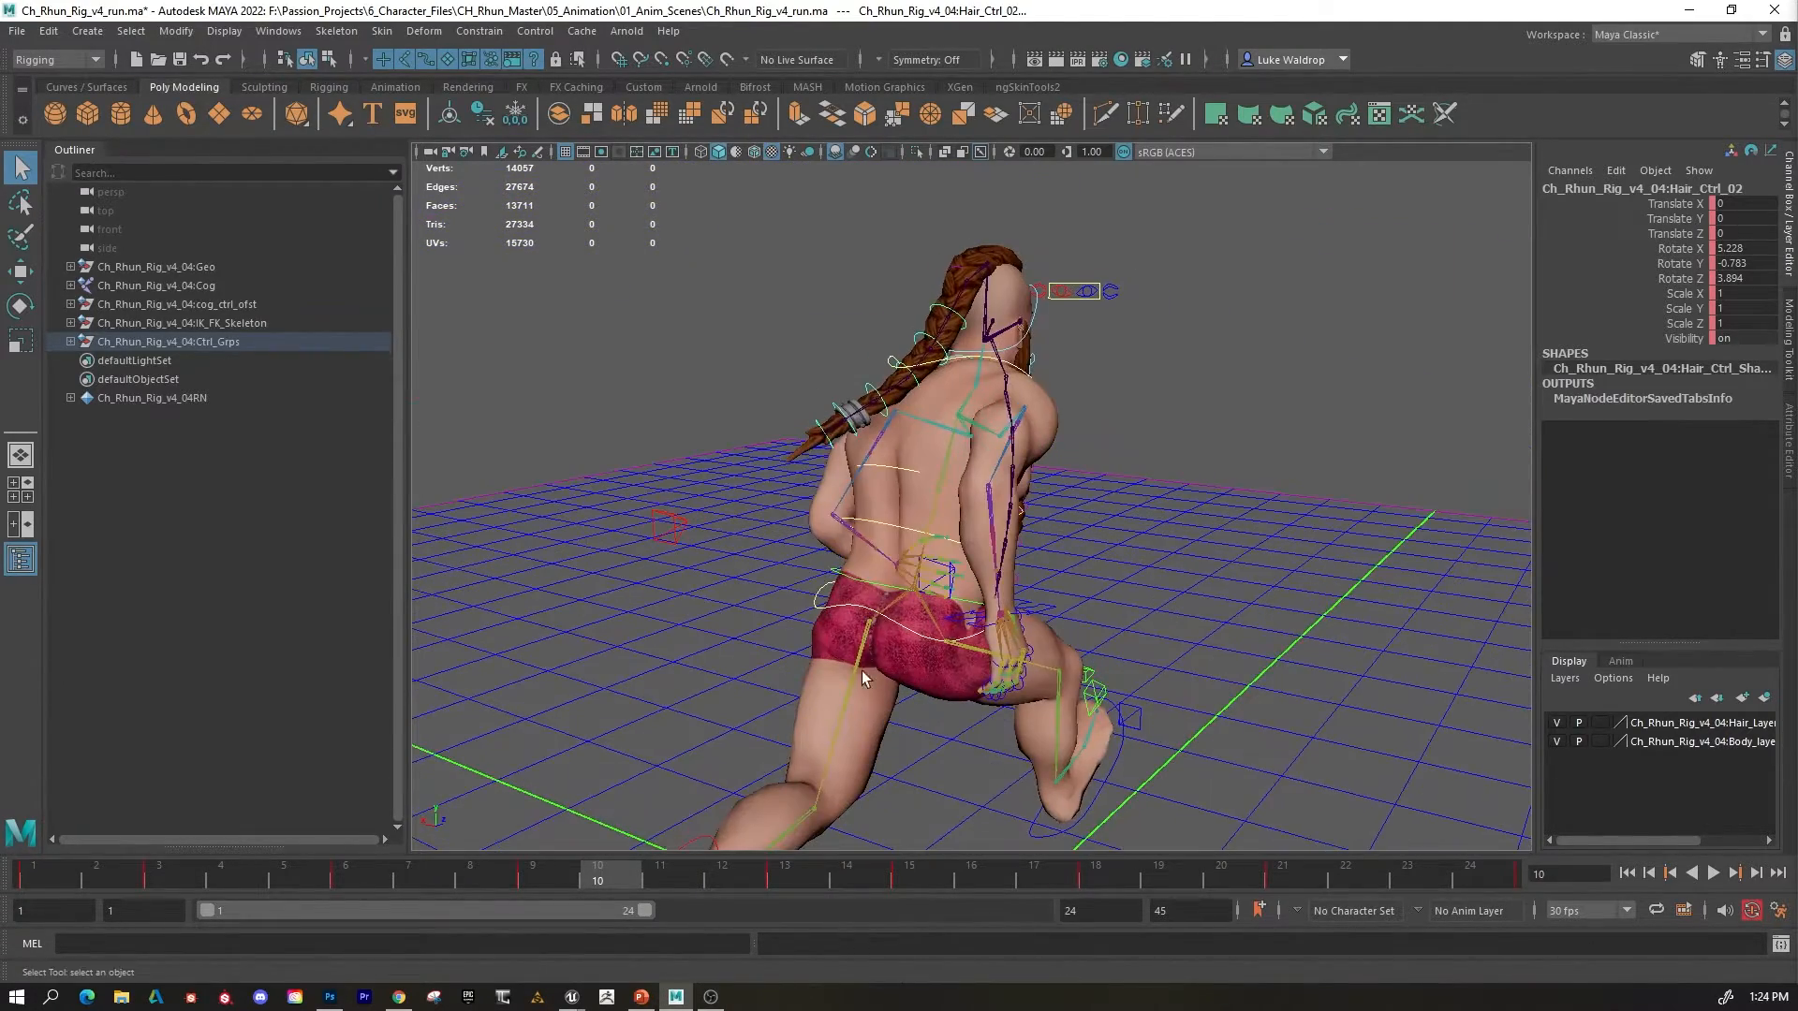
# Select the Cog joint with its entire hierarchy and inspect the highlighted skeleton from the side and front.
pyautogui.click(115, 283)
pyautogui.click(120, 38)
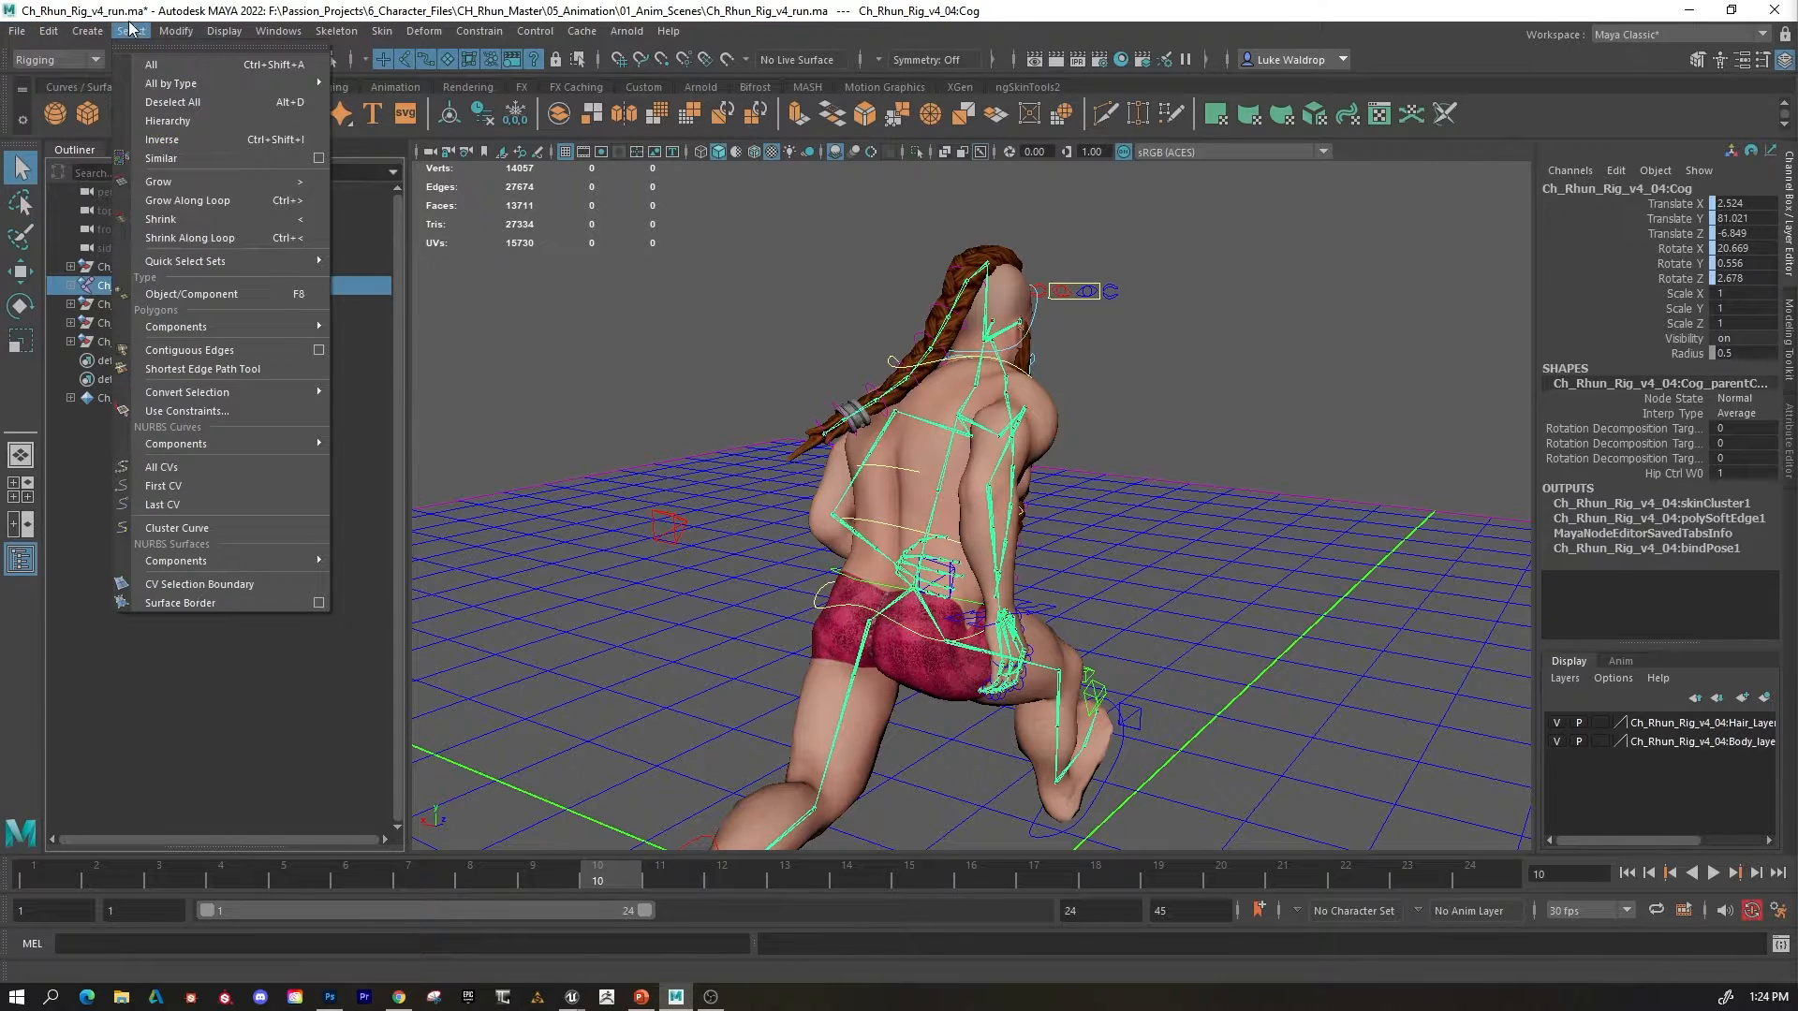
pyautogui.click(151, 122)
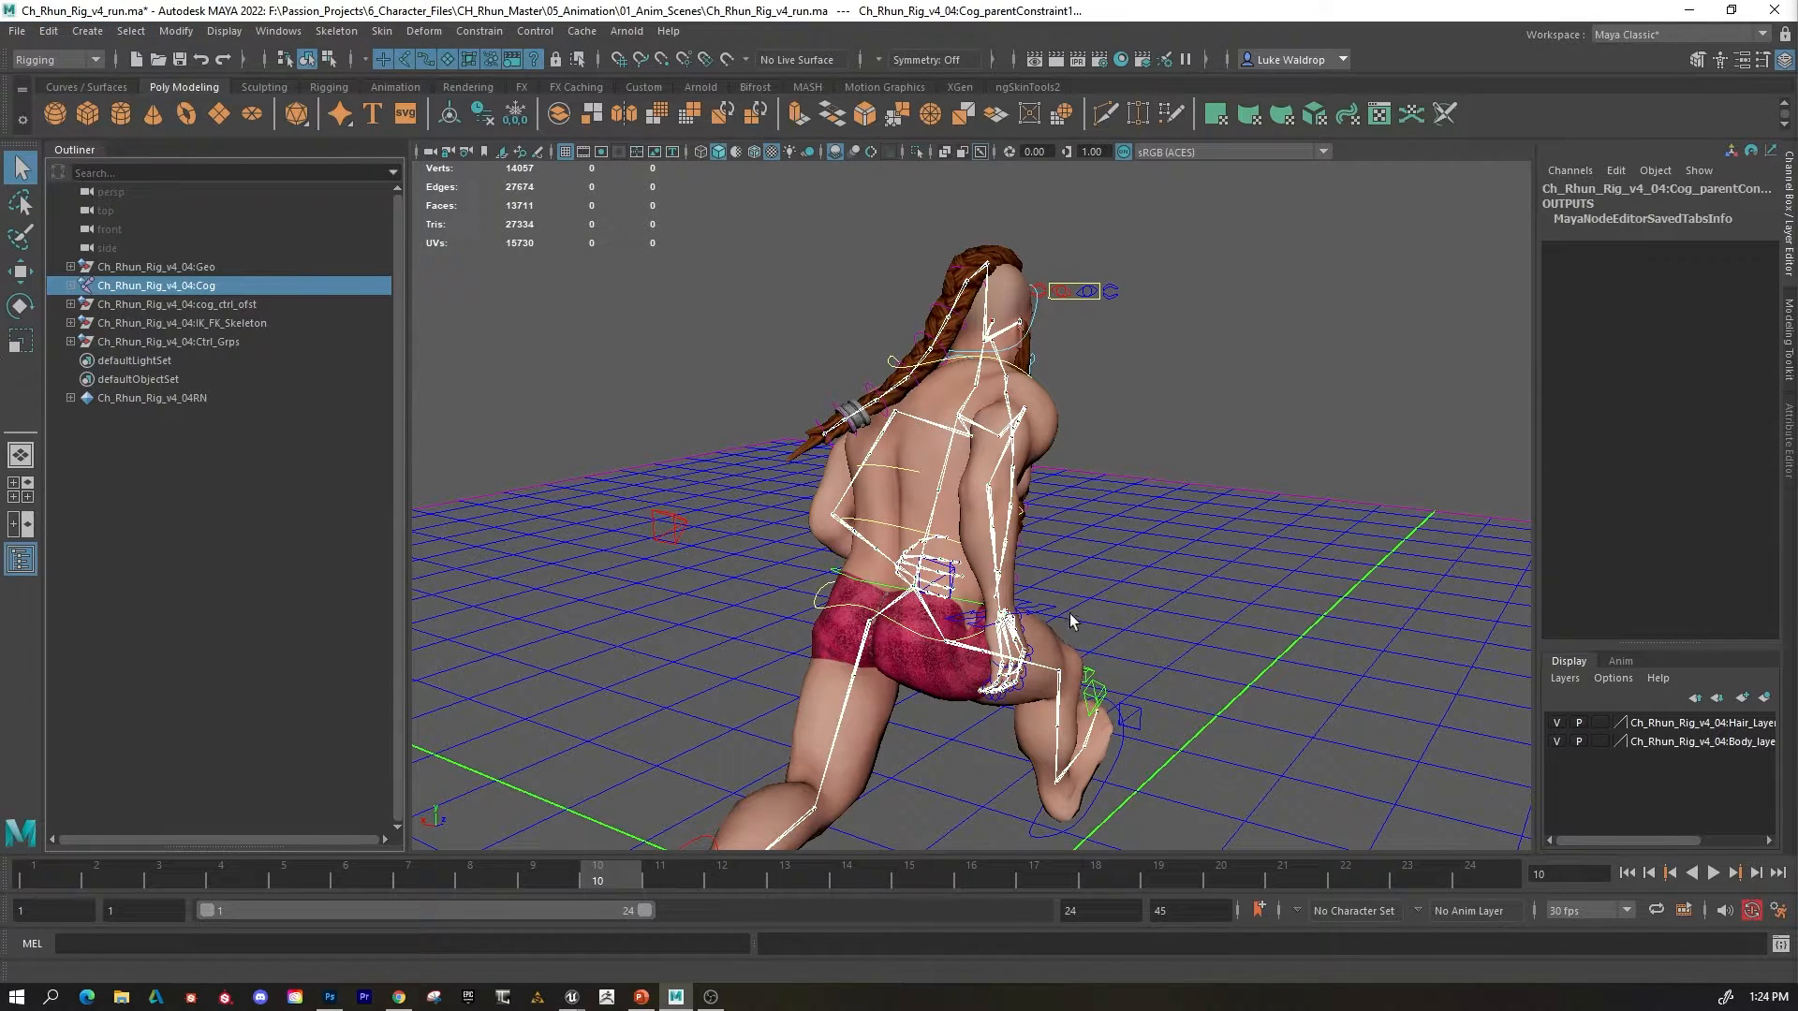
pyautogui.keyDown('alt'); pyautogui.moveTo(805, 510); pyautogui.dragTo(709, 510); pyautogui.keyUp('alt')
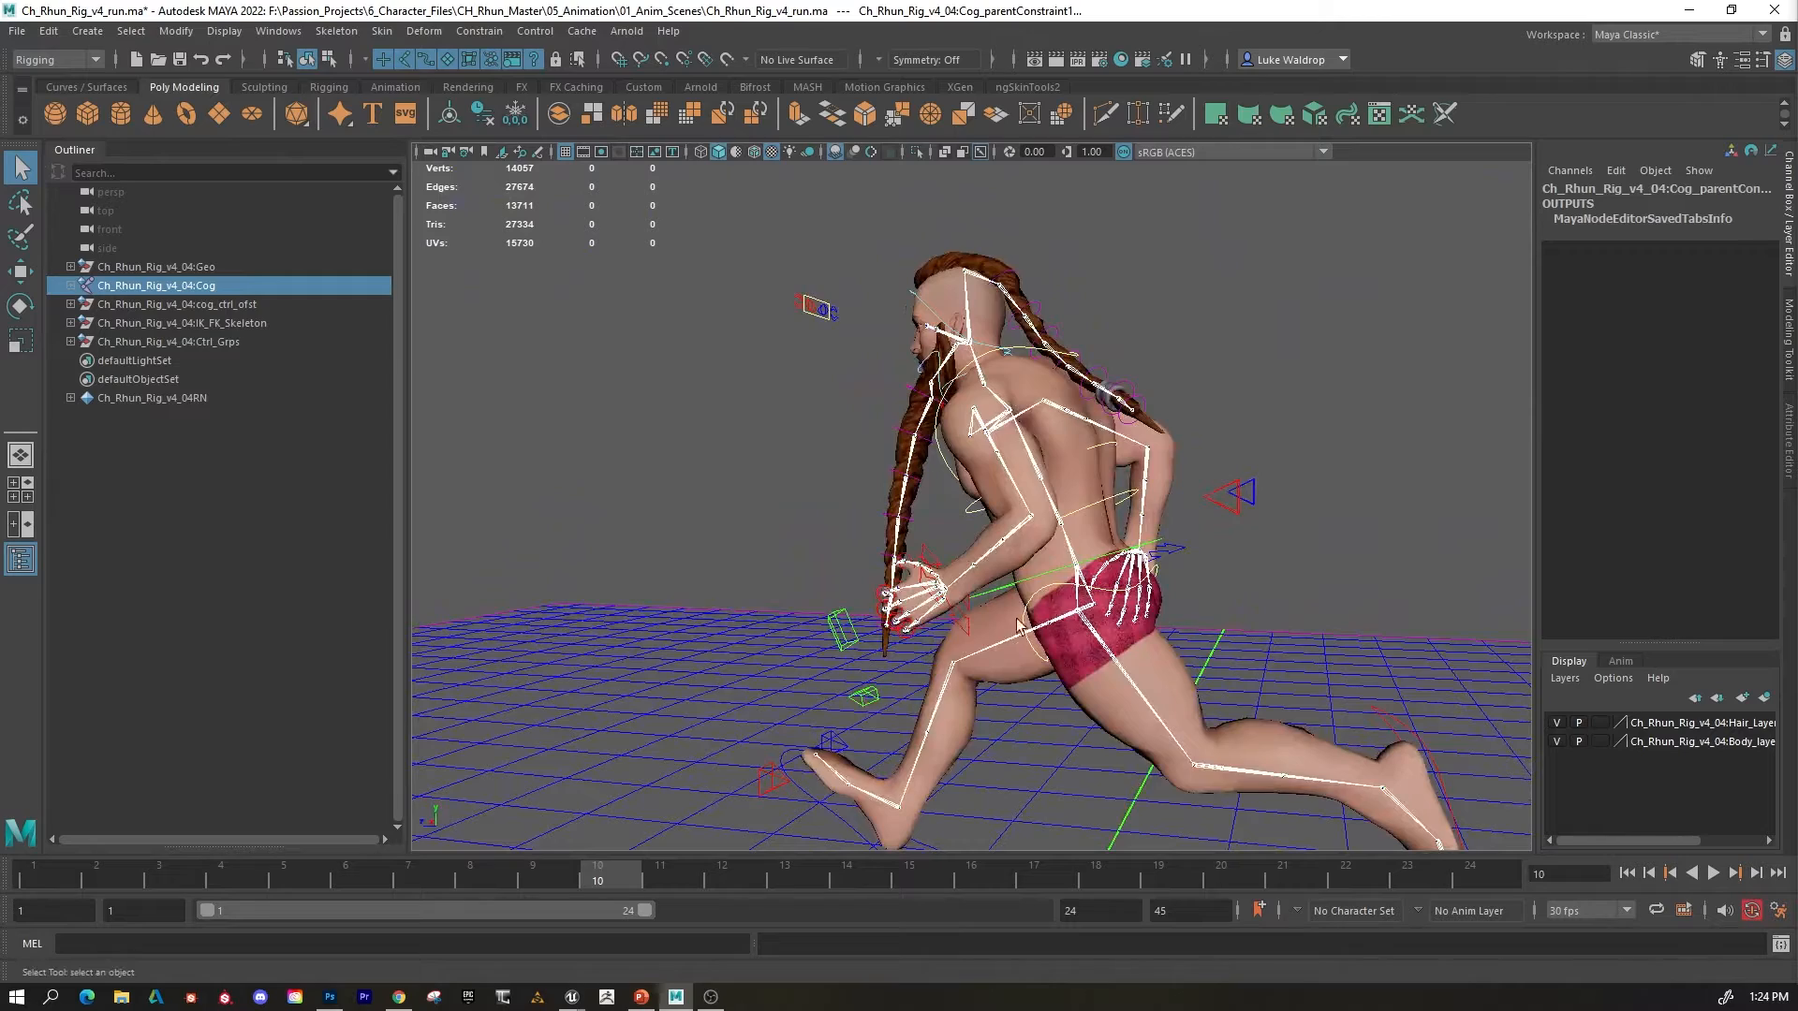
pyautogui.keyDown('alt'); pyautogui.moveTo(622, 690); pyautogui.dragTo(882, 676); pyautogui.keyUp('alt')
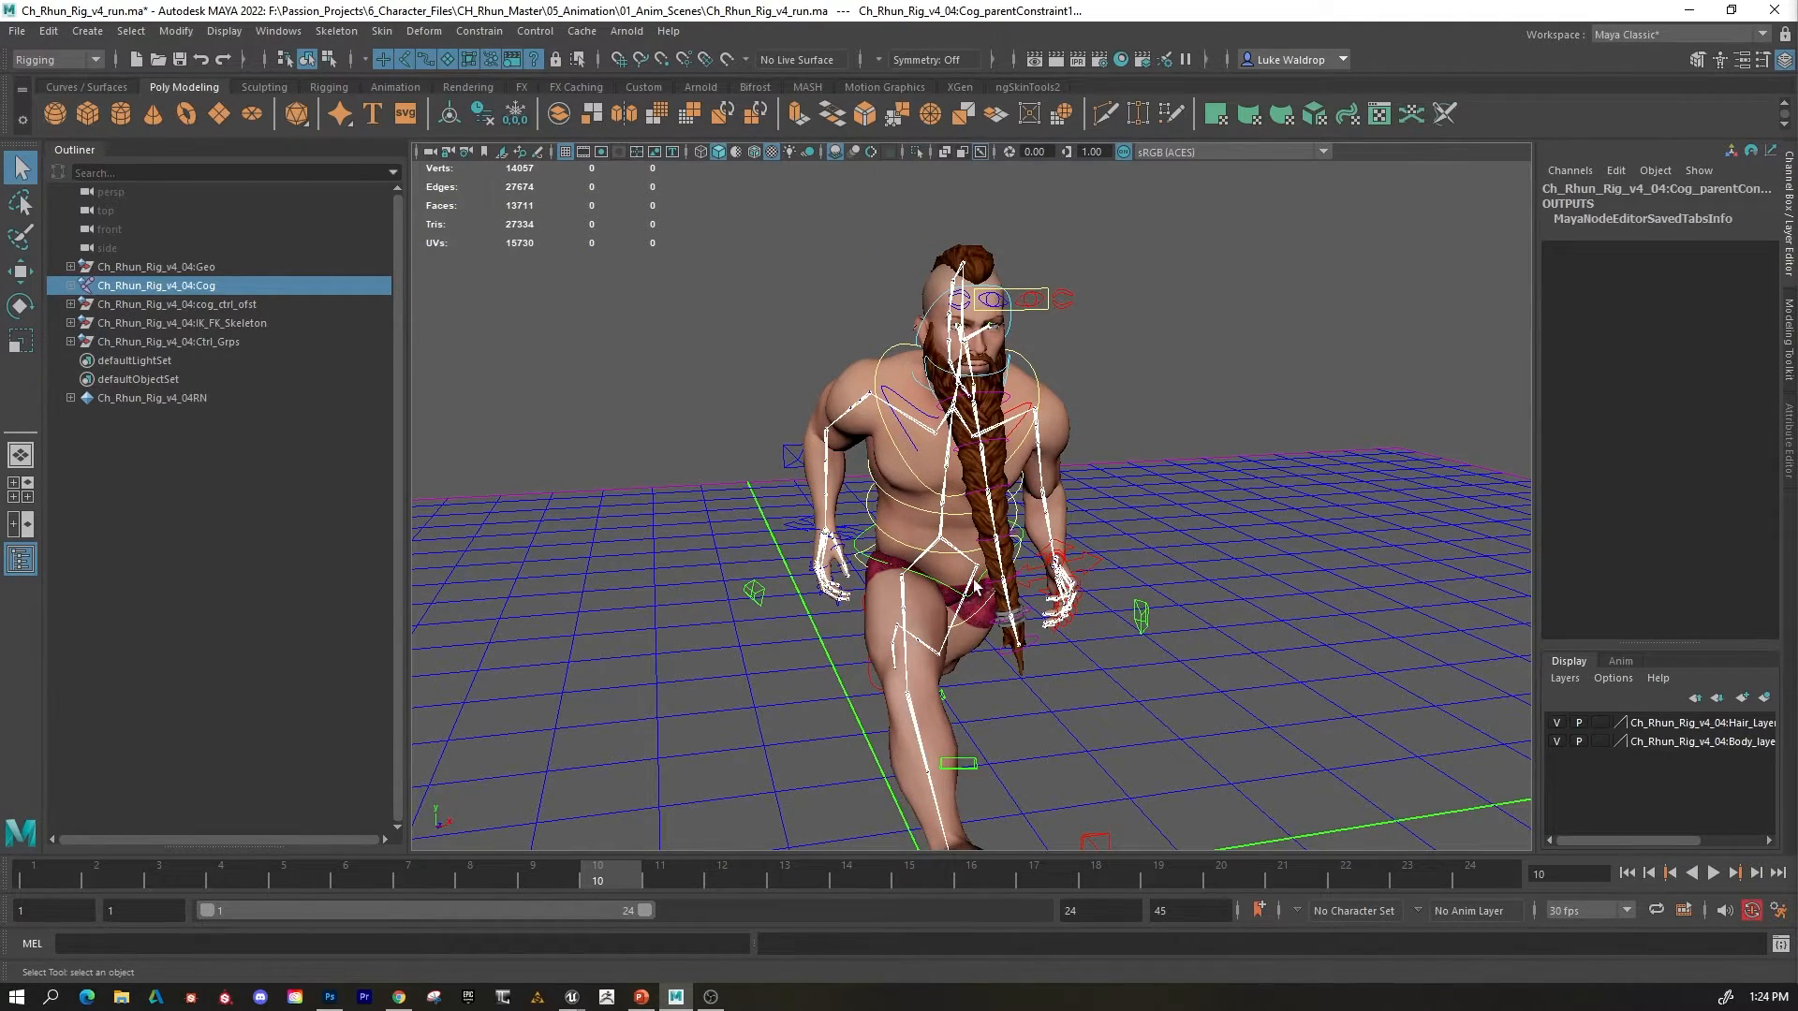
pyautogui.keyDown('alt'); pyautogui.moveTo(763, 709); pyautogui.dragTo(896, 556); pyautogui.keyUp('alt')
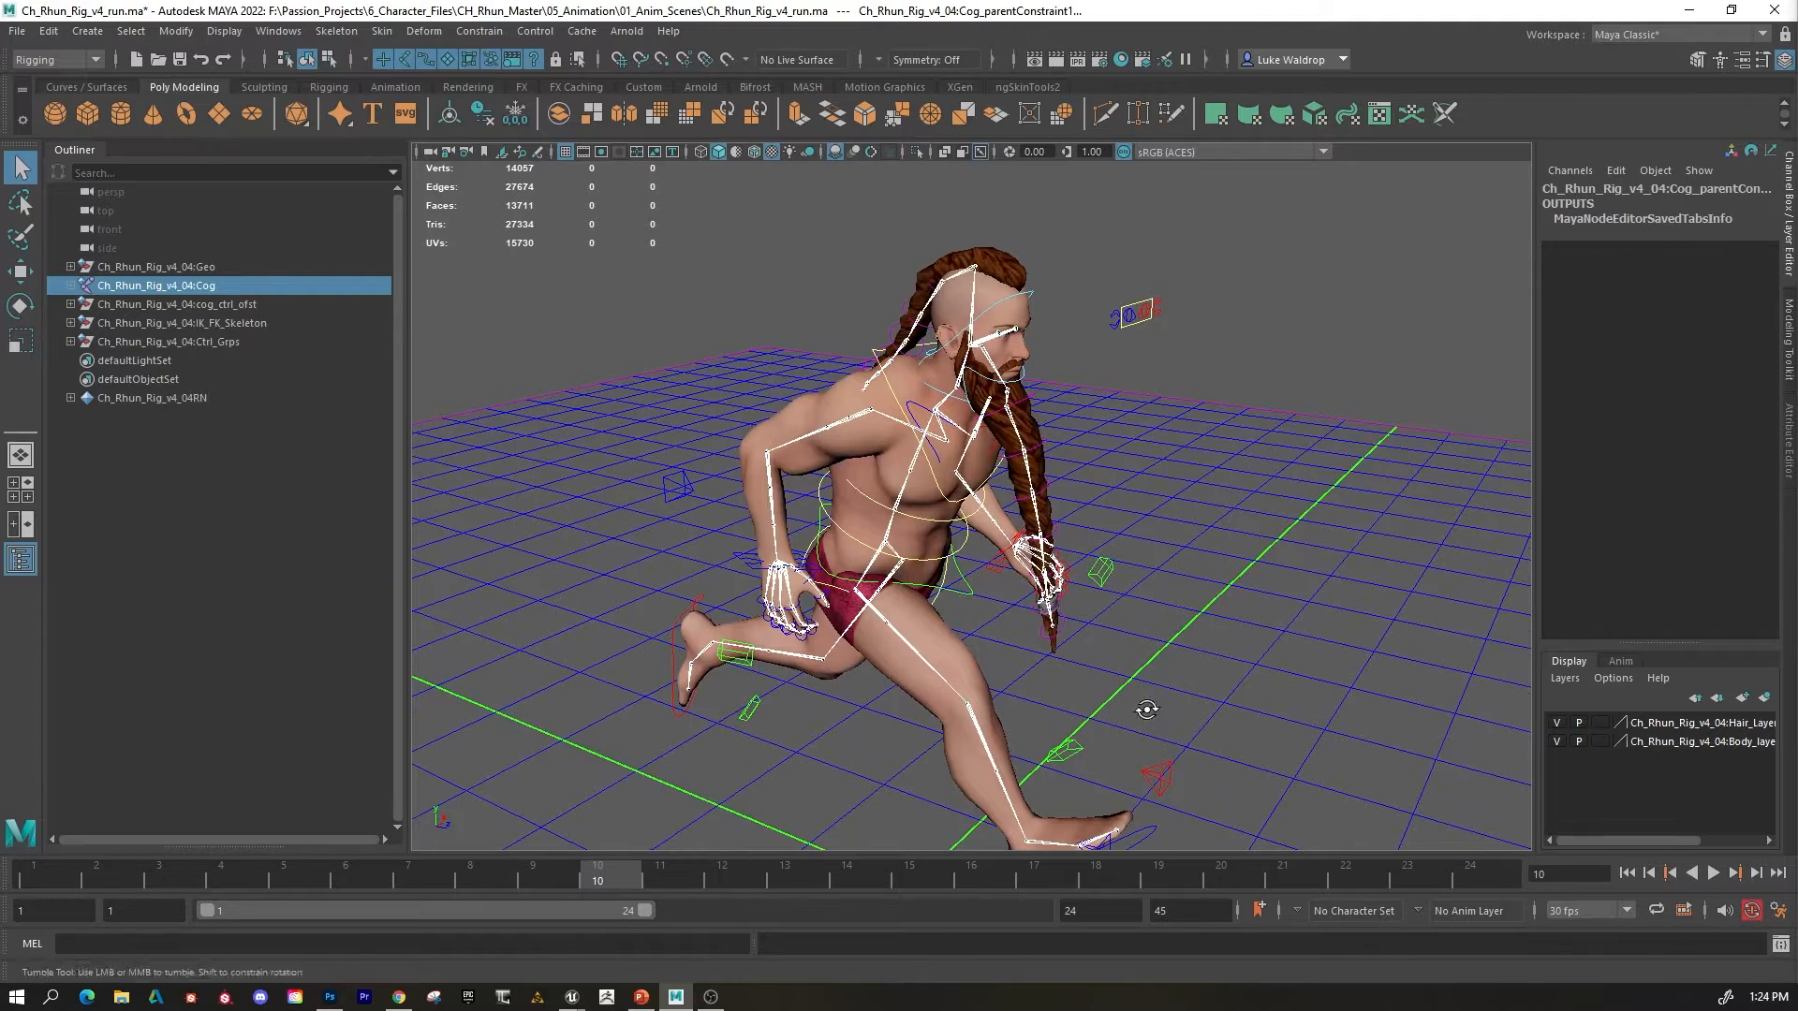
pyautogui.keyDown('alt'); pyautogui.moveTo(1143, 710); pyautogui.dragTo(1157, 694); pyautogui.keyUp('alt')
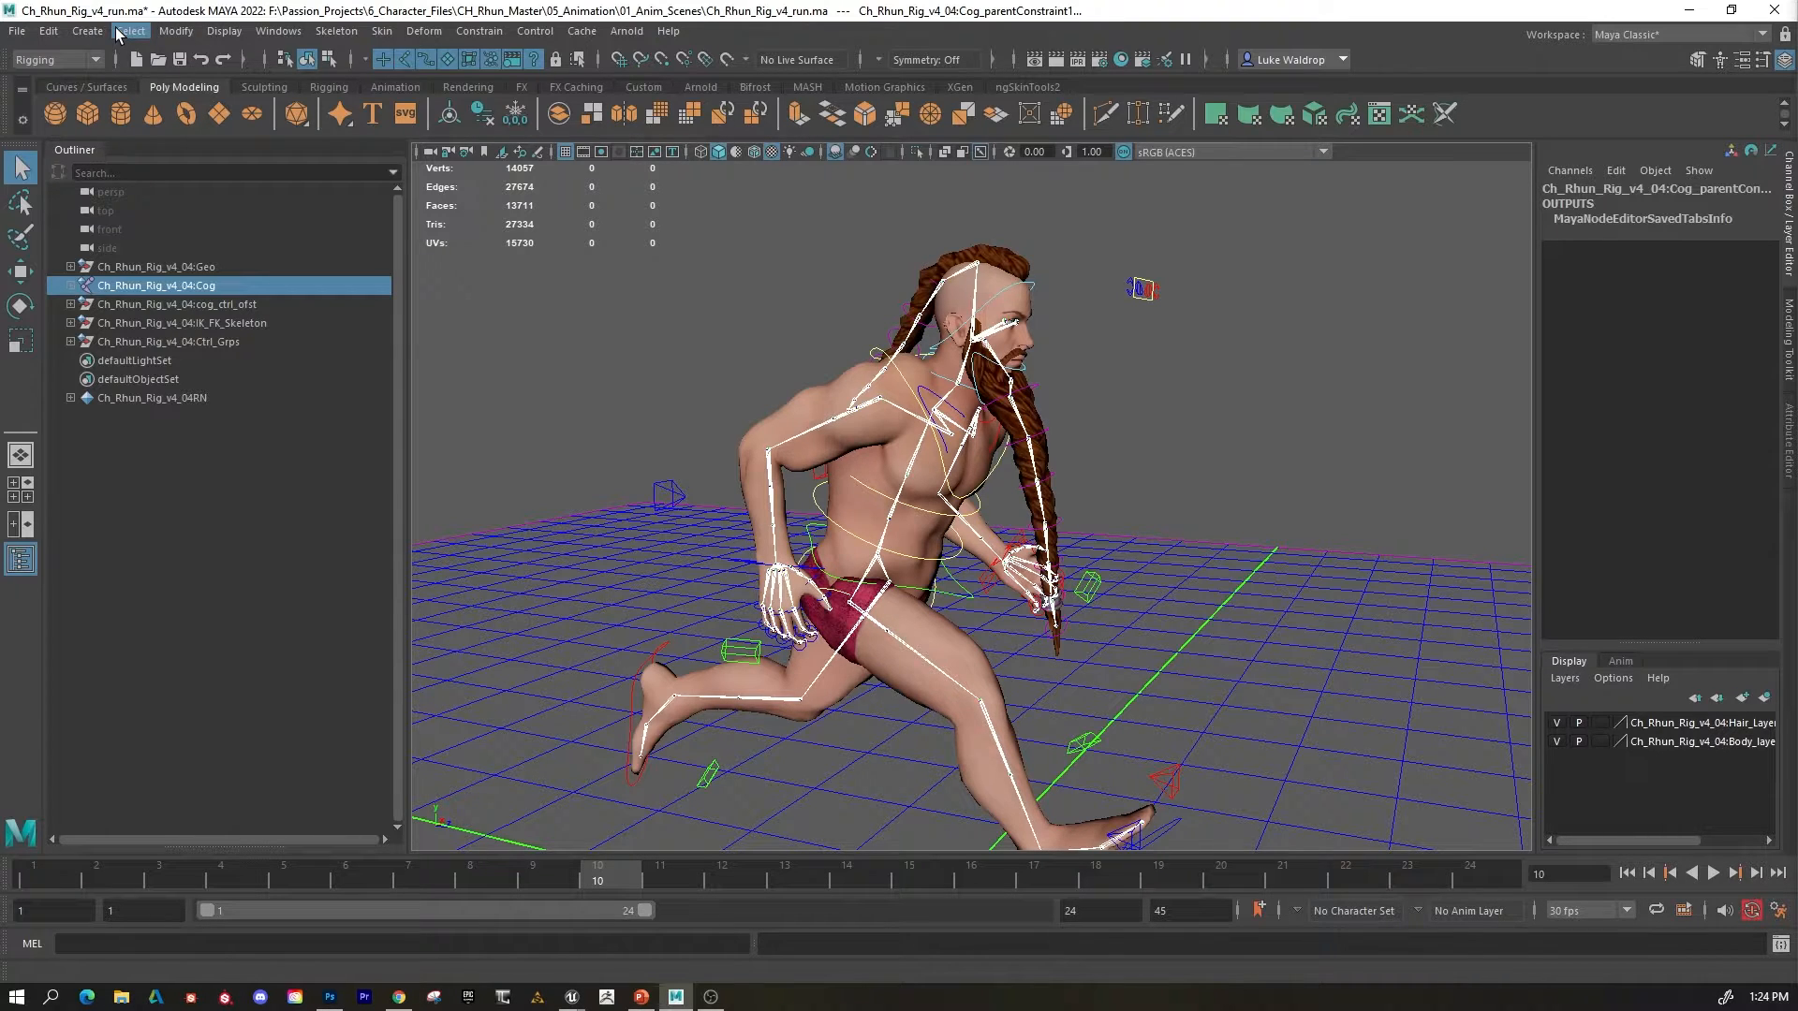
# Start an FBX export of the selected skeleton and choose Ch_Rhun_Anim_run_v1.fbx in 05_Animation/02_Anim_FBX/01_BasicMovement as the target file.
pyautogui.click(16, 31)
pyautogui.click(93, 276)
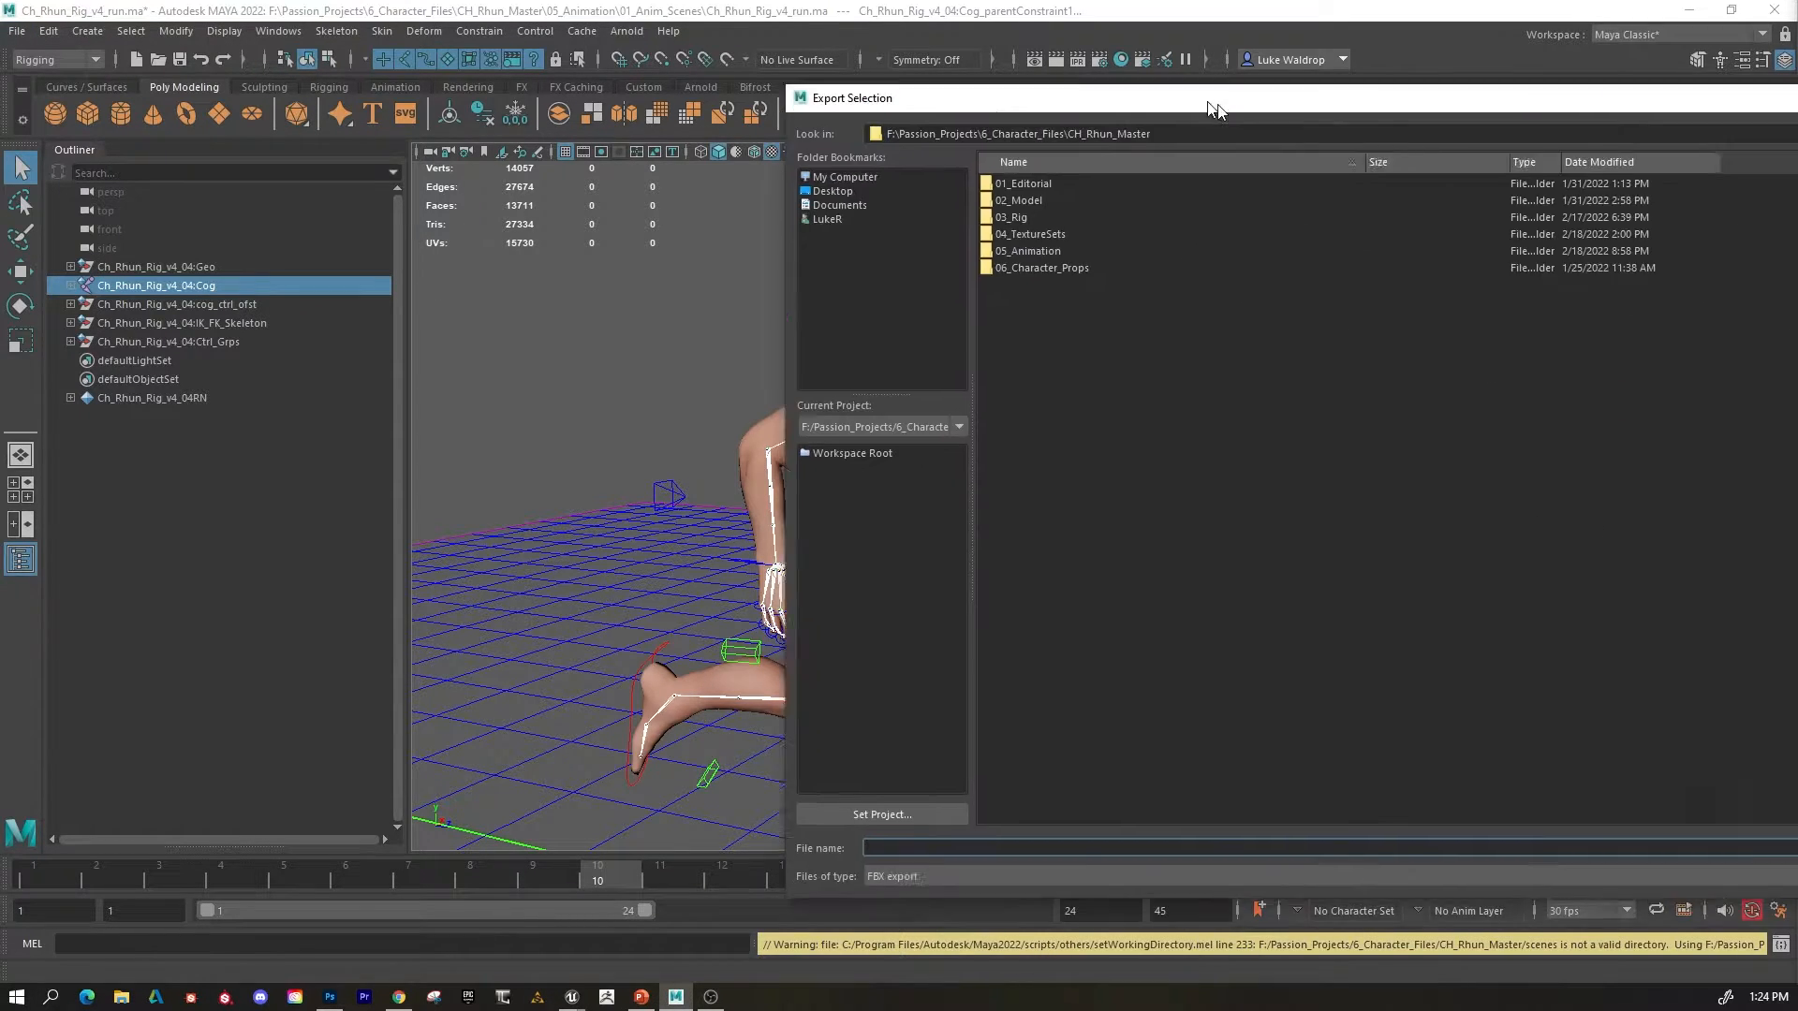
pyautogui.moveTo(1223, 107); pyautogui.dragTo(578, 47)
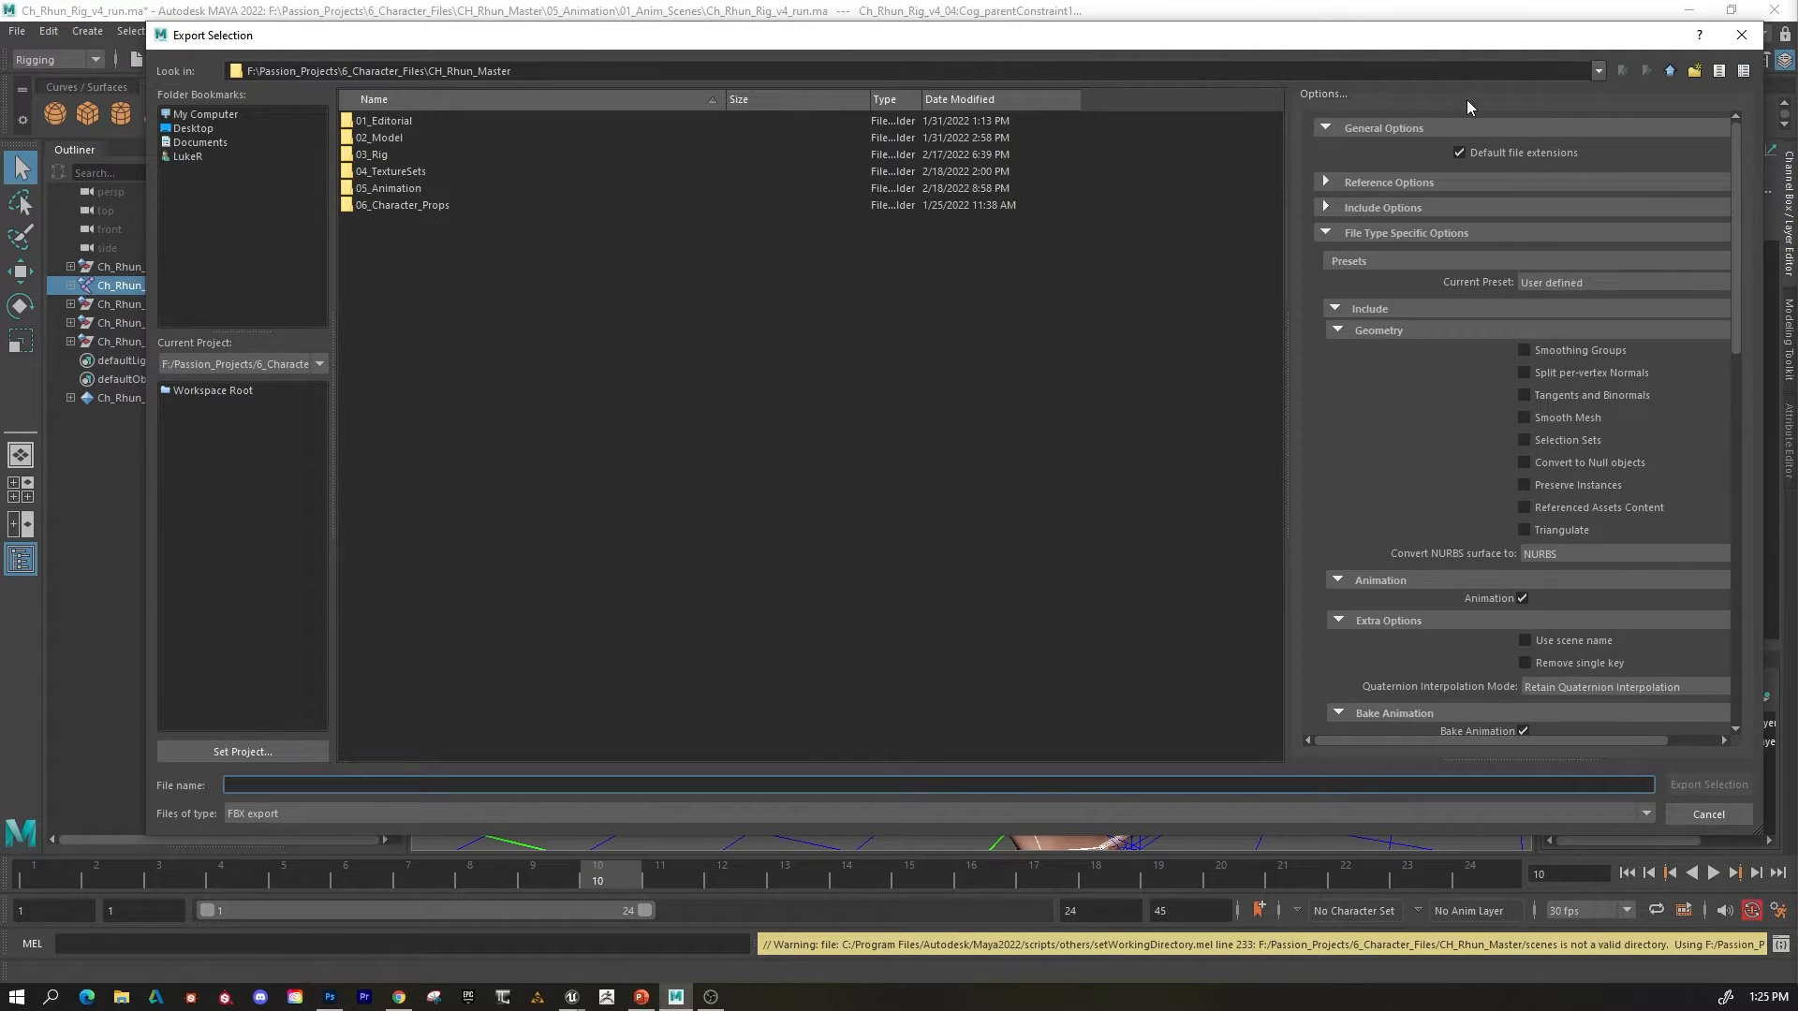
pyautogui.doubleClick(384, 188)
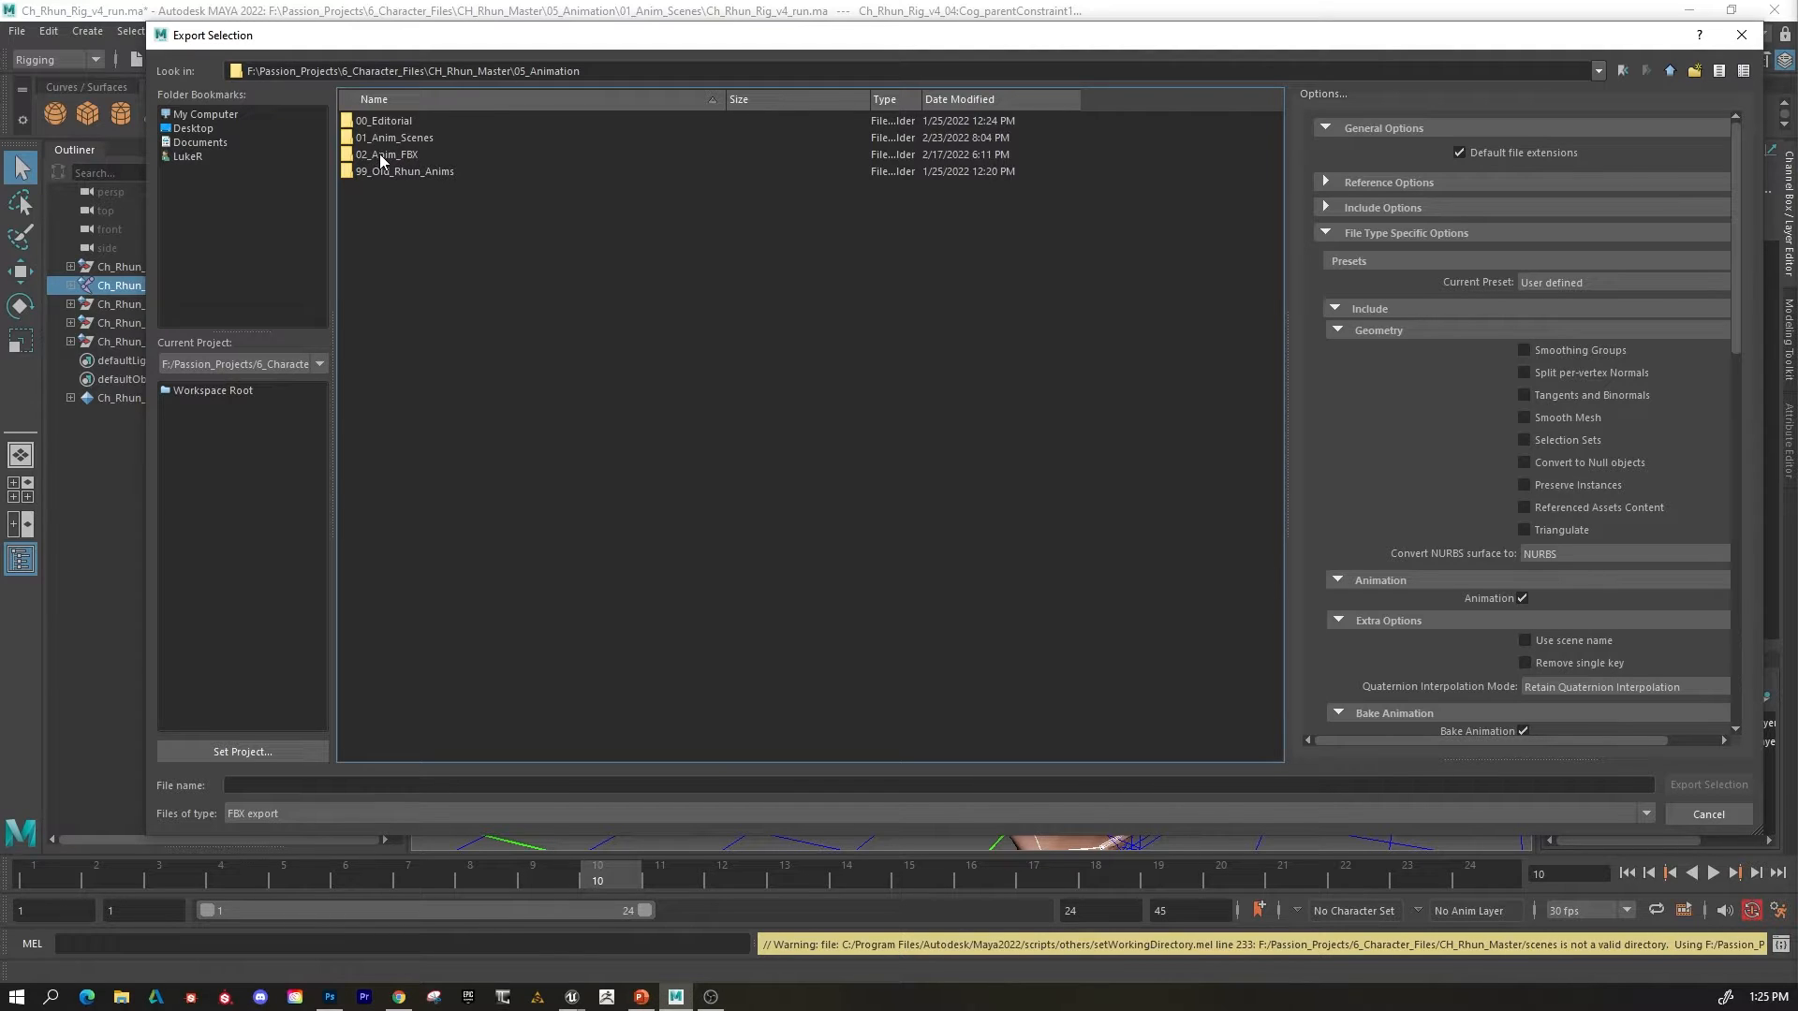
pyautogui.doubleClick(379, 153)
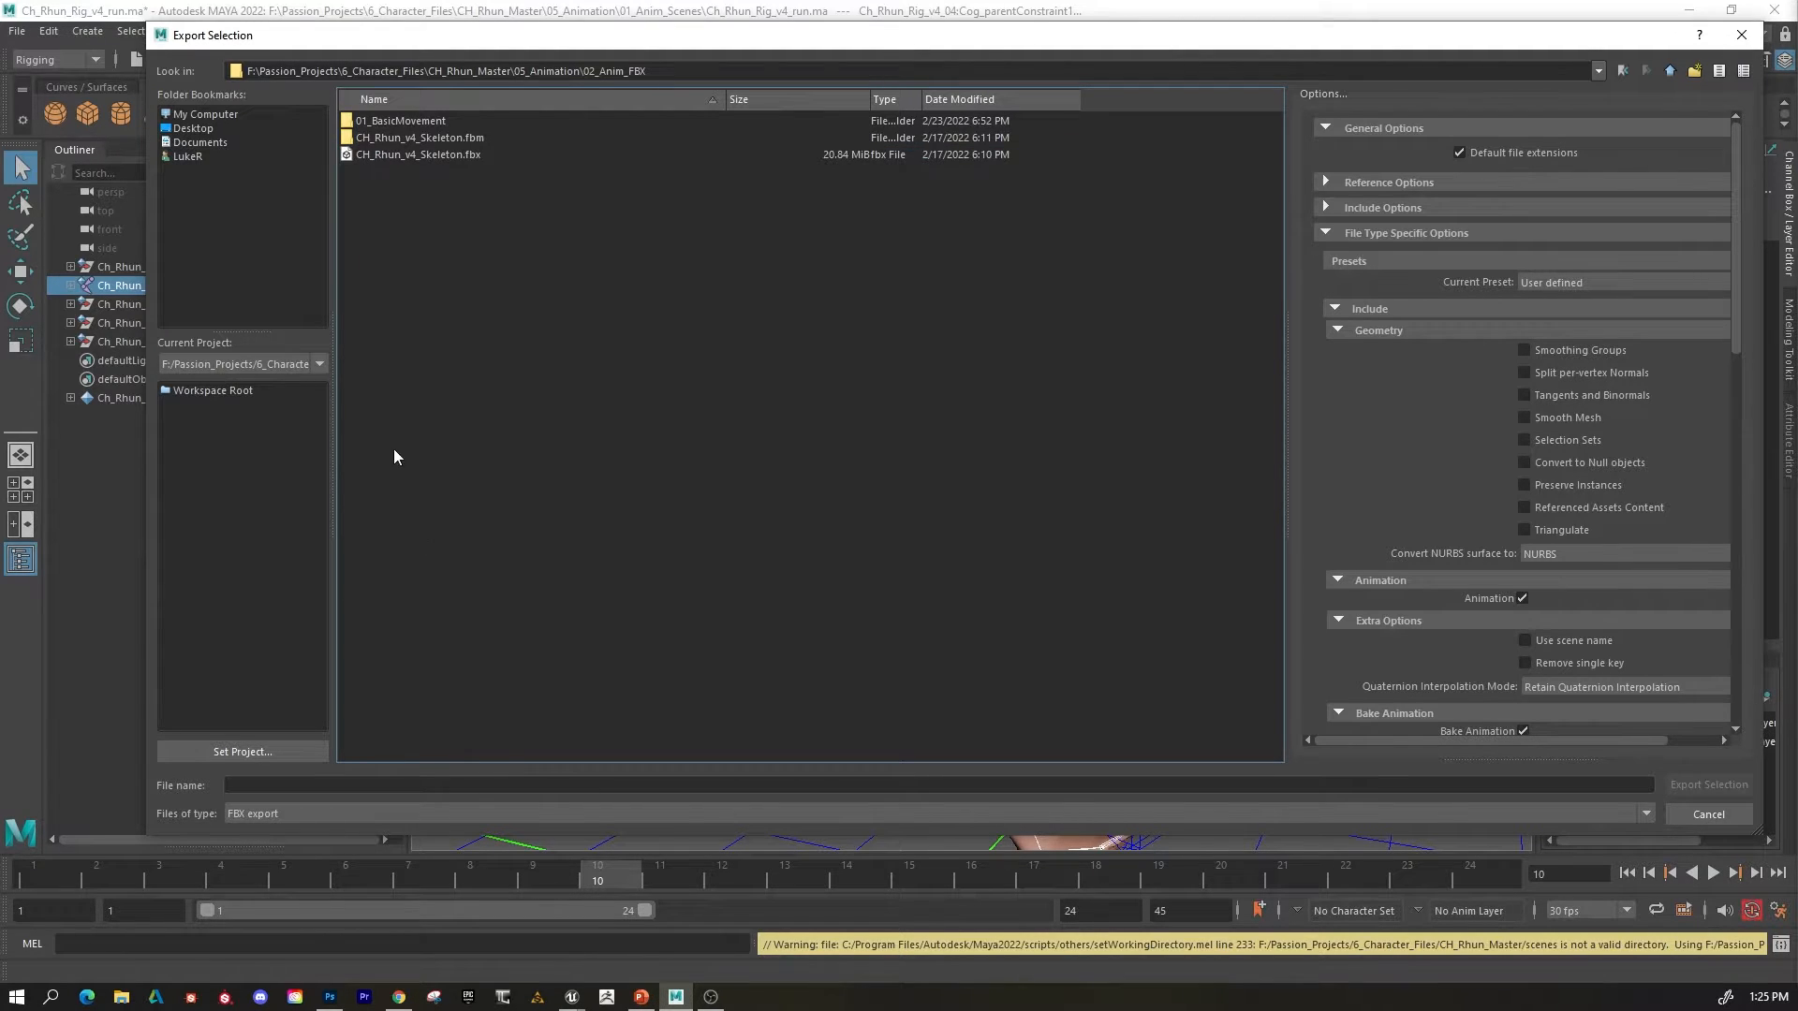
pyautogui.doubleClick(397, 119)
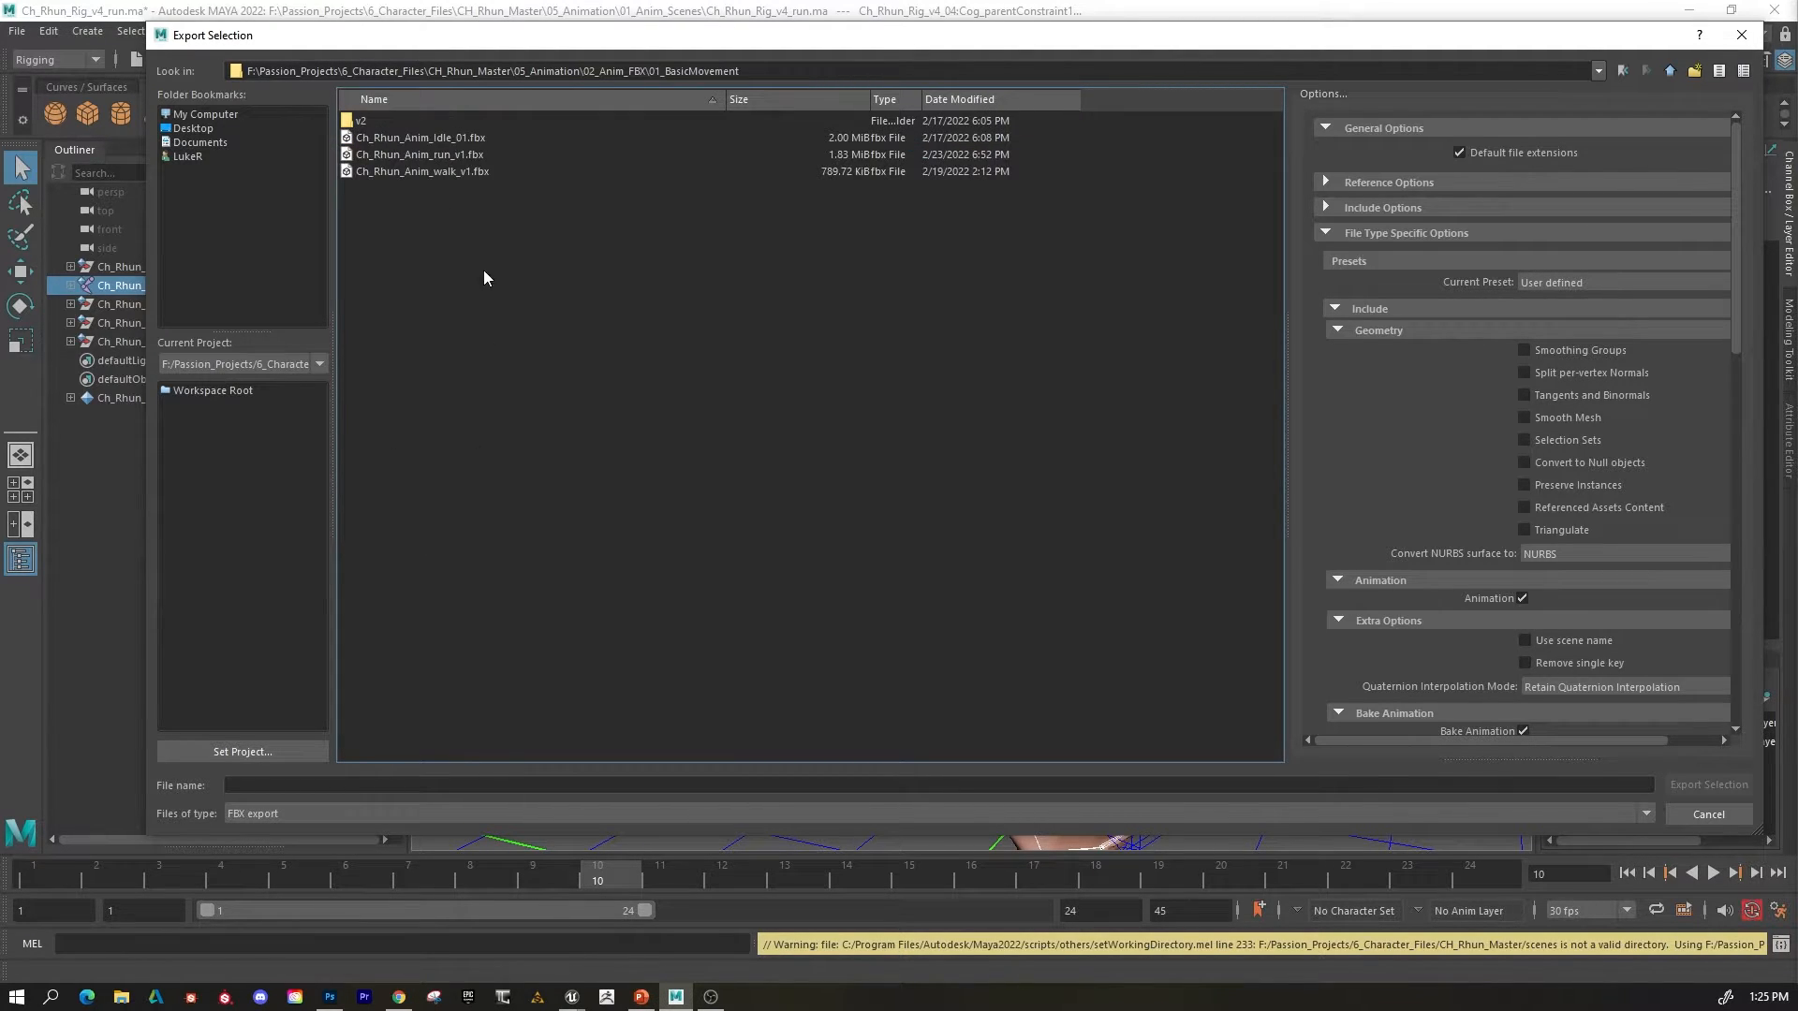
pyautogui.click(417, 155)
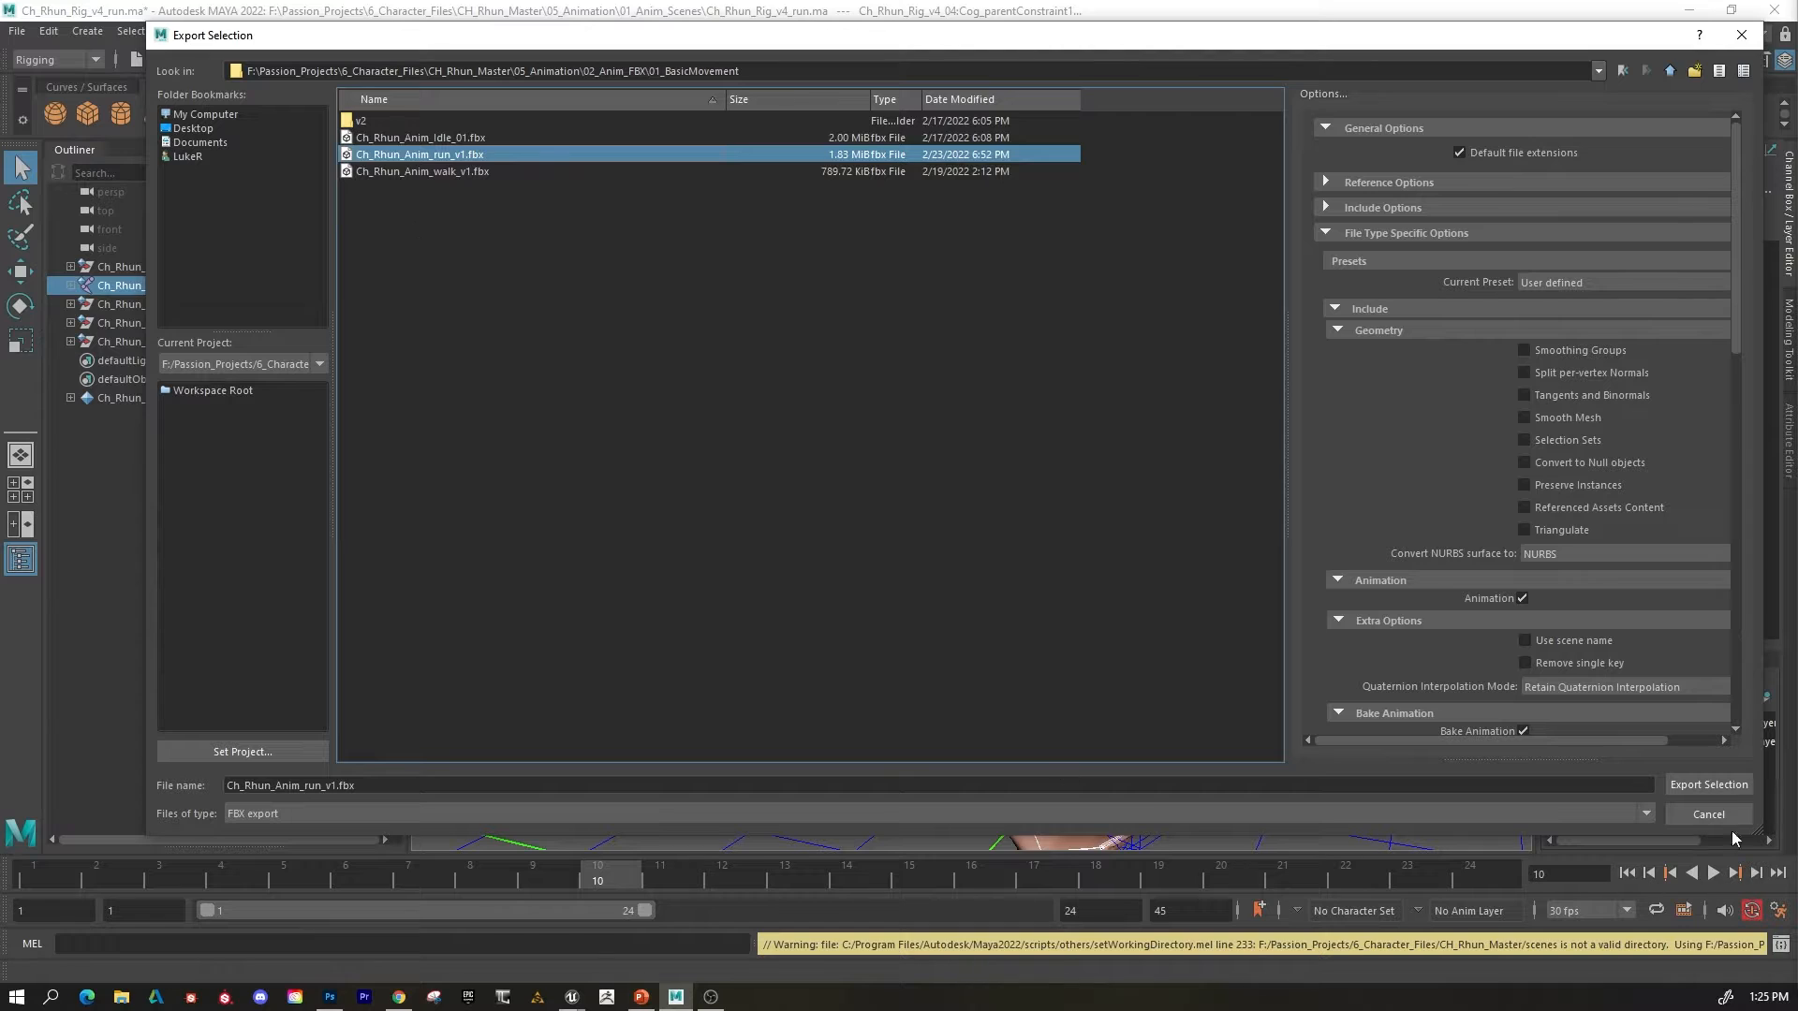
# Set the Bake Animation end frame to 24 and export the selection, replacing the existing FBX file.
pyautogui.scroll(-5, 1463, 424)
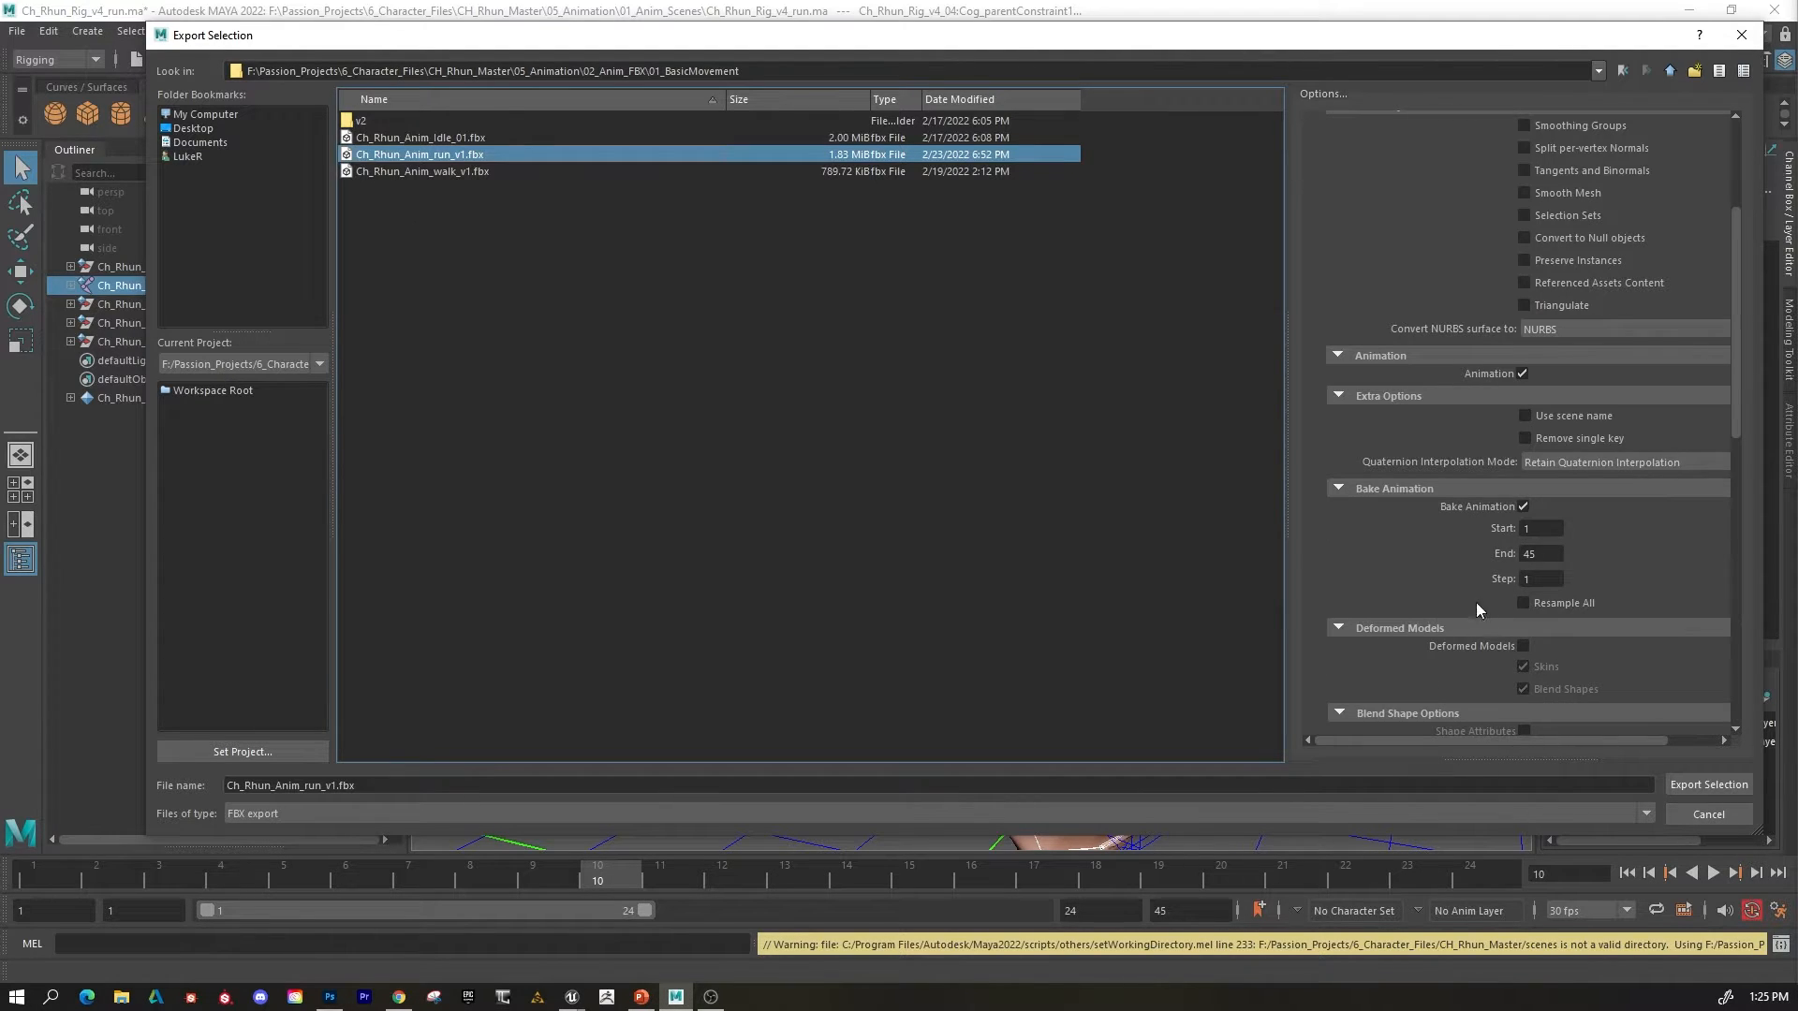
pyautogui.scroll(3, 1432, 468)
pyautogui.scroll(-3, 1461, 468)
pyautogui.scroll(-2, 1455, 403)
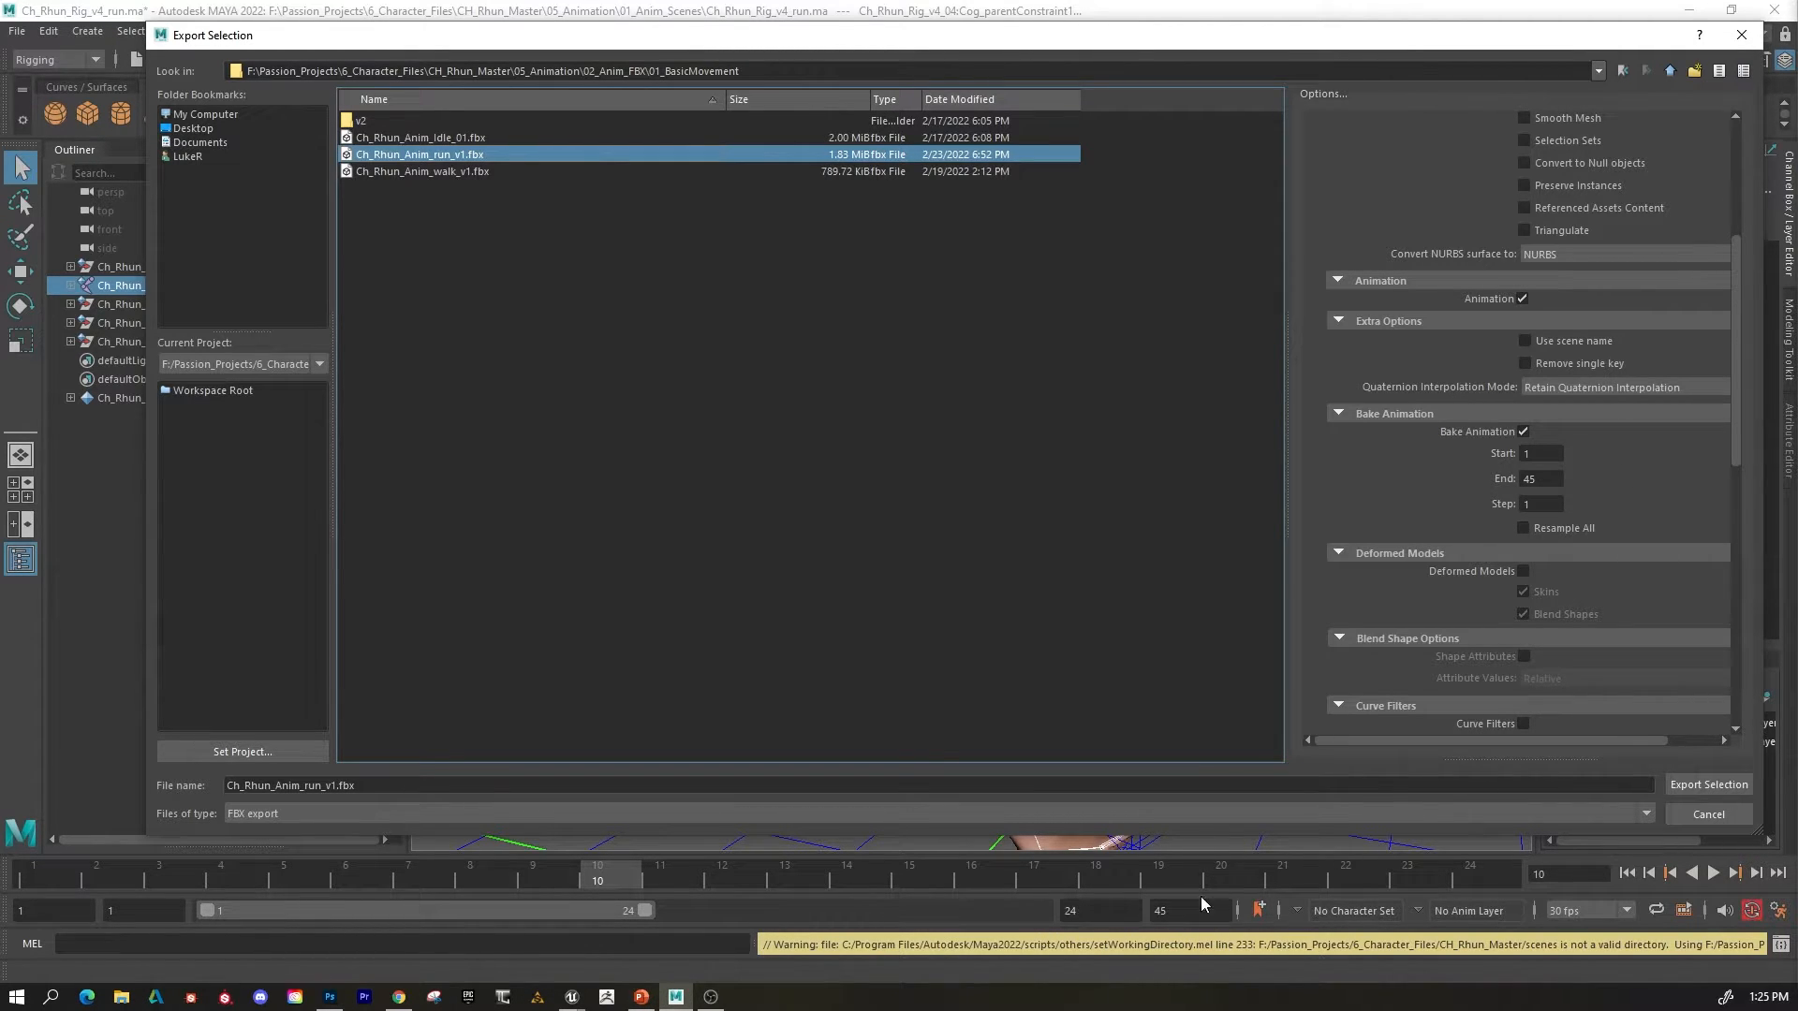
pyautogui.click(1537, 482)
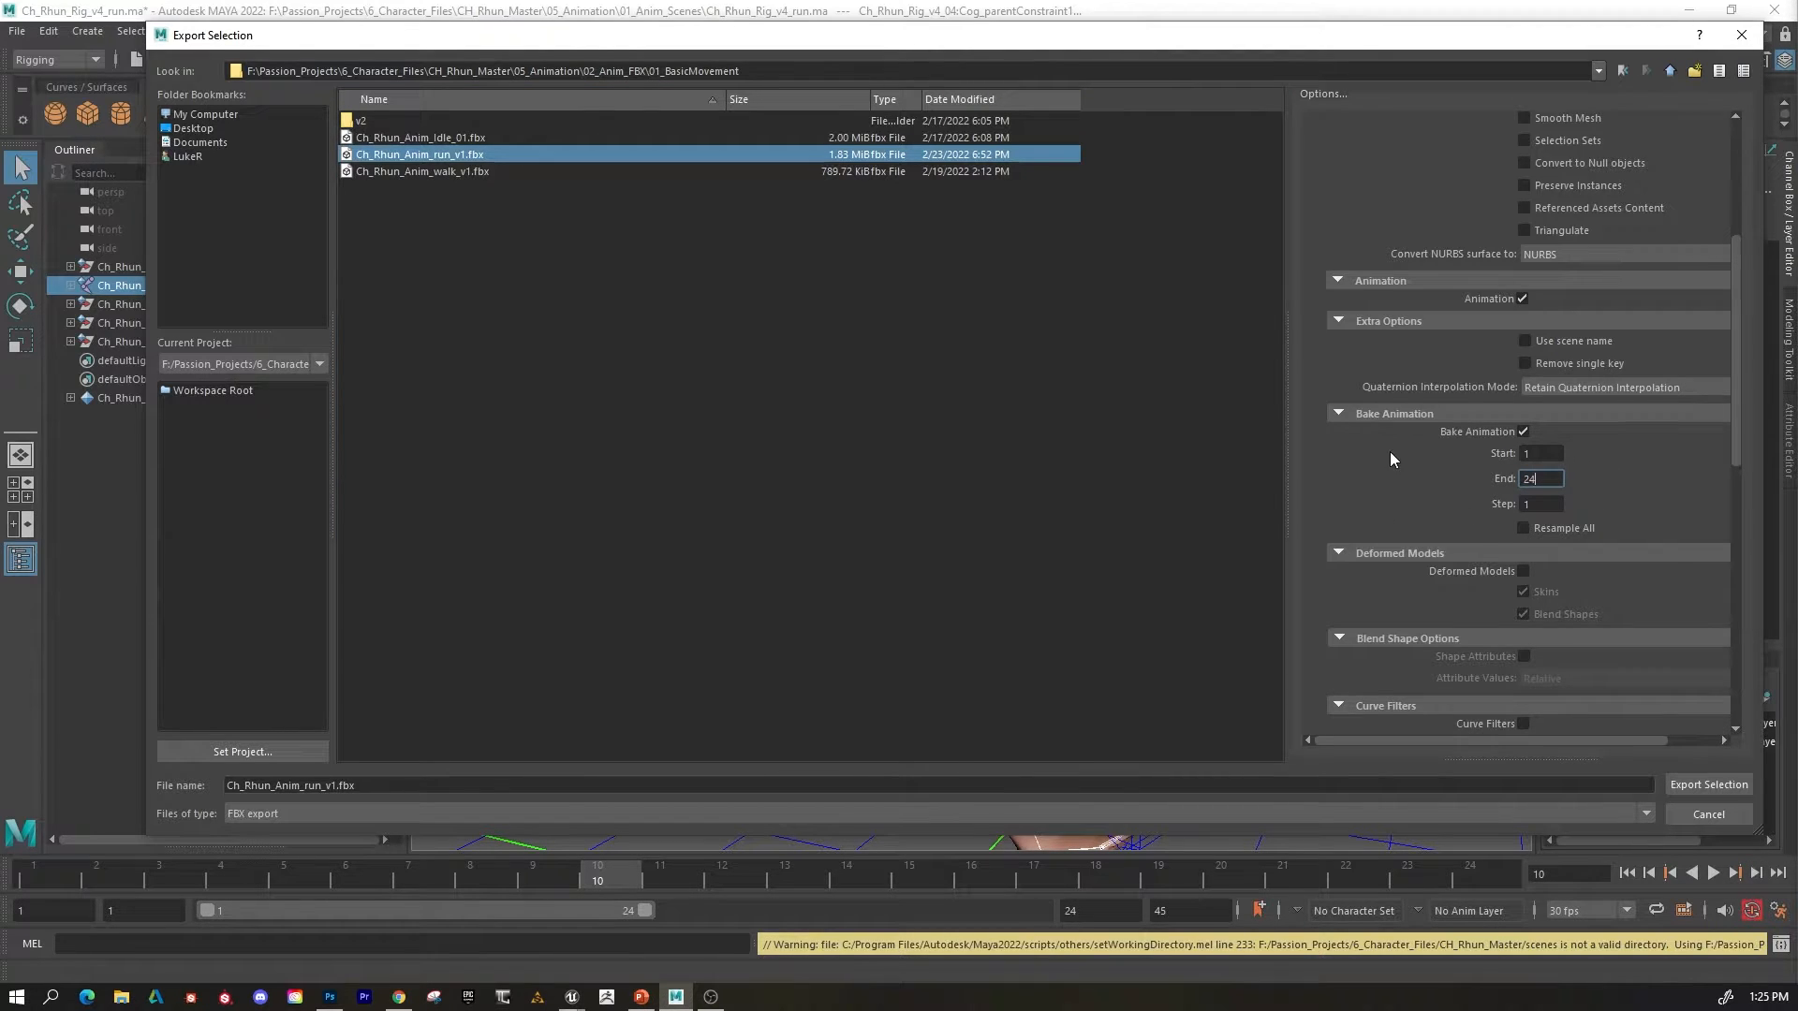
pyautogui.scroll(-3, 1461, 459)
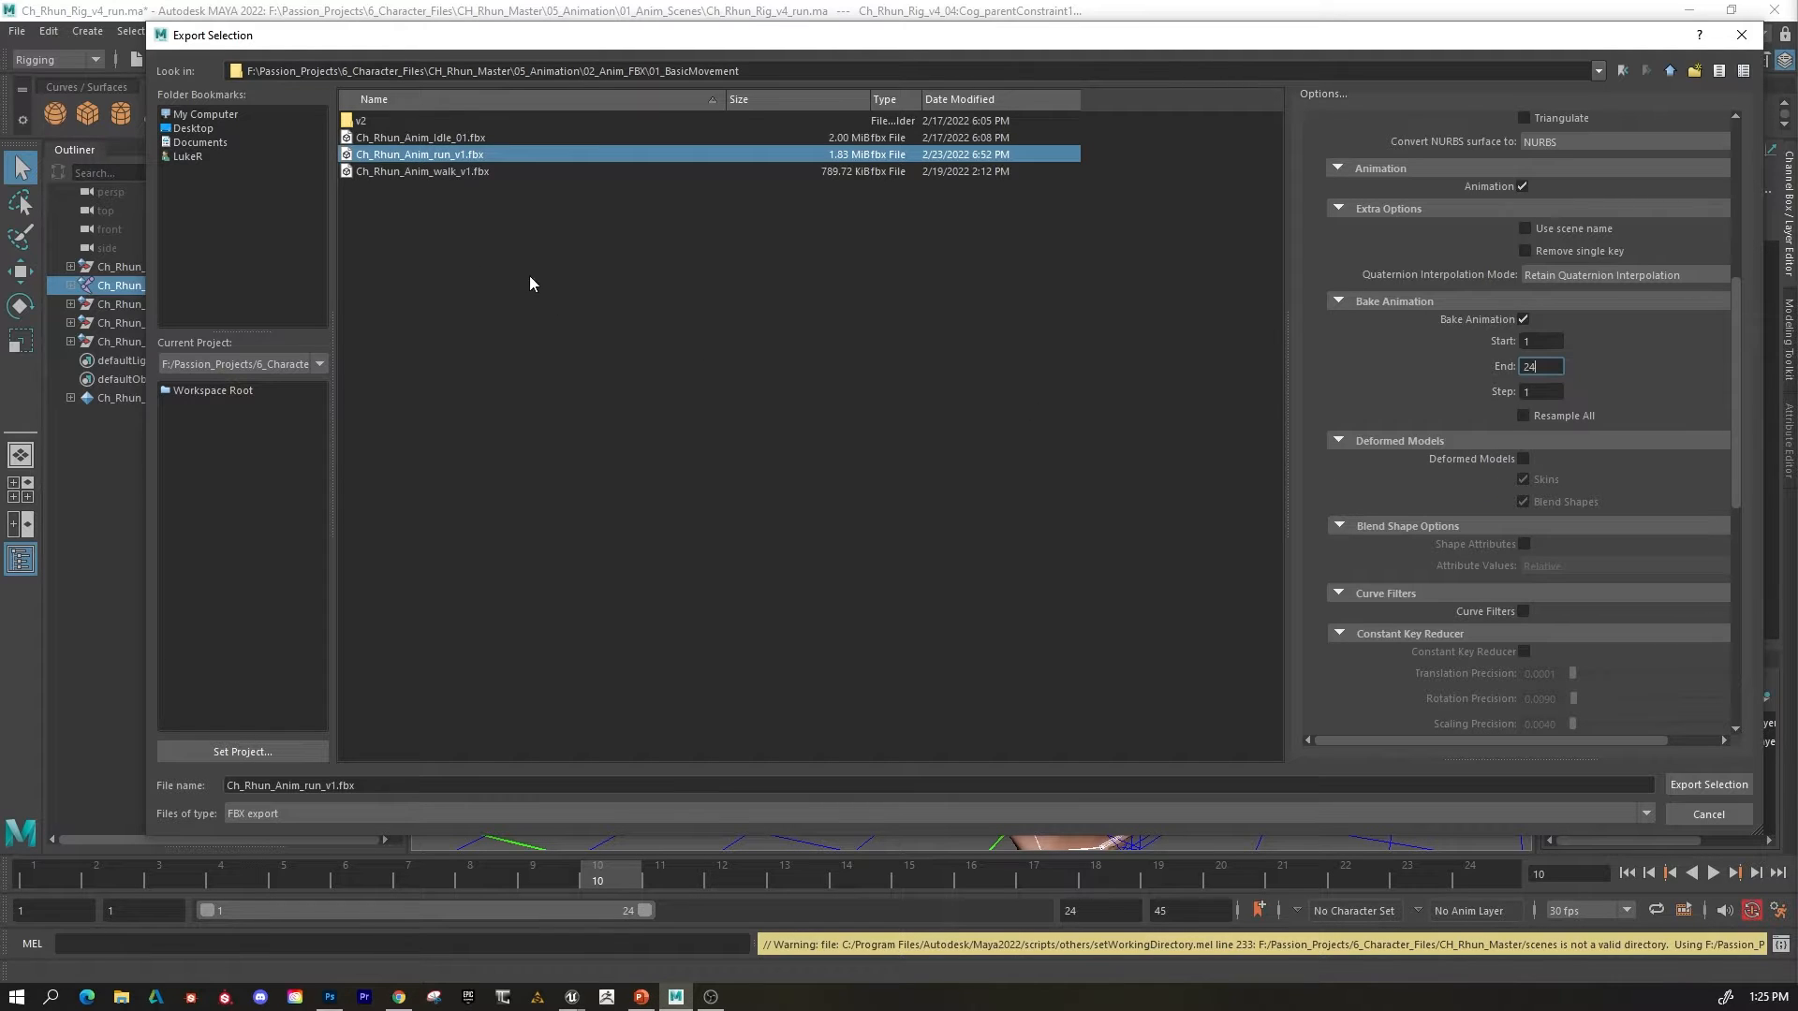
pyautogui.click(1696, 788)
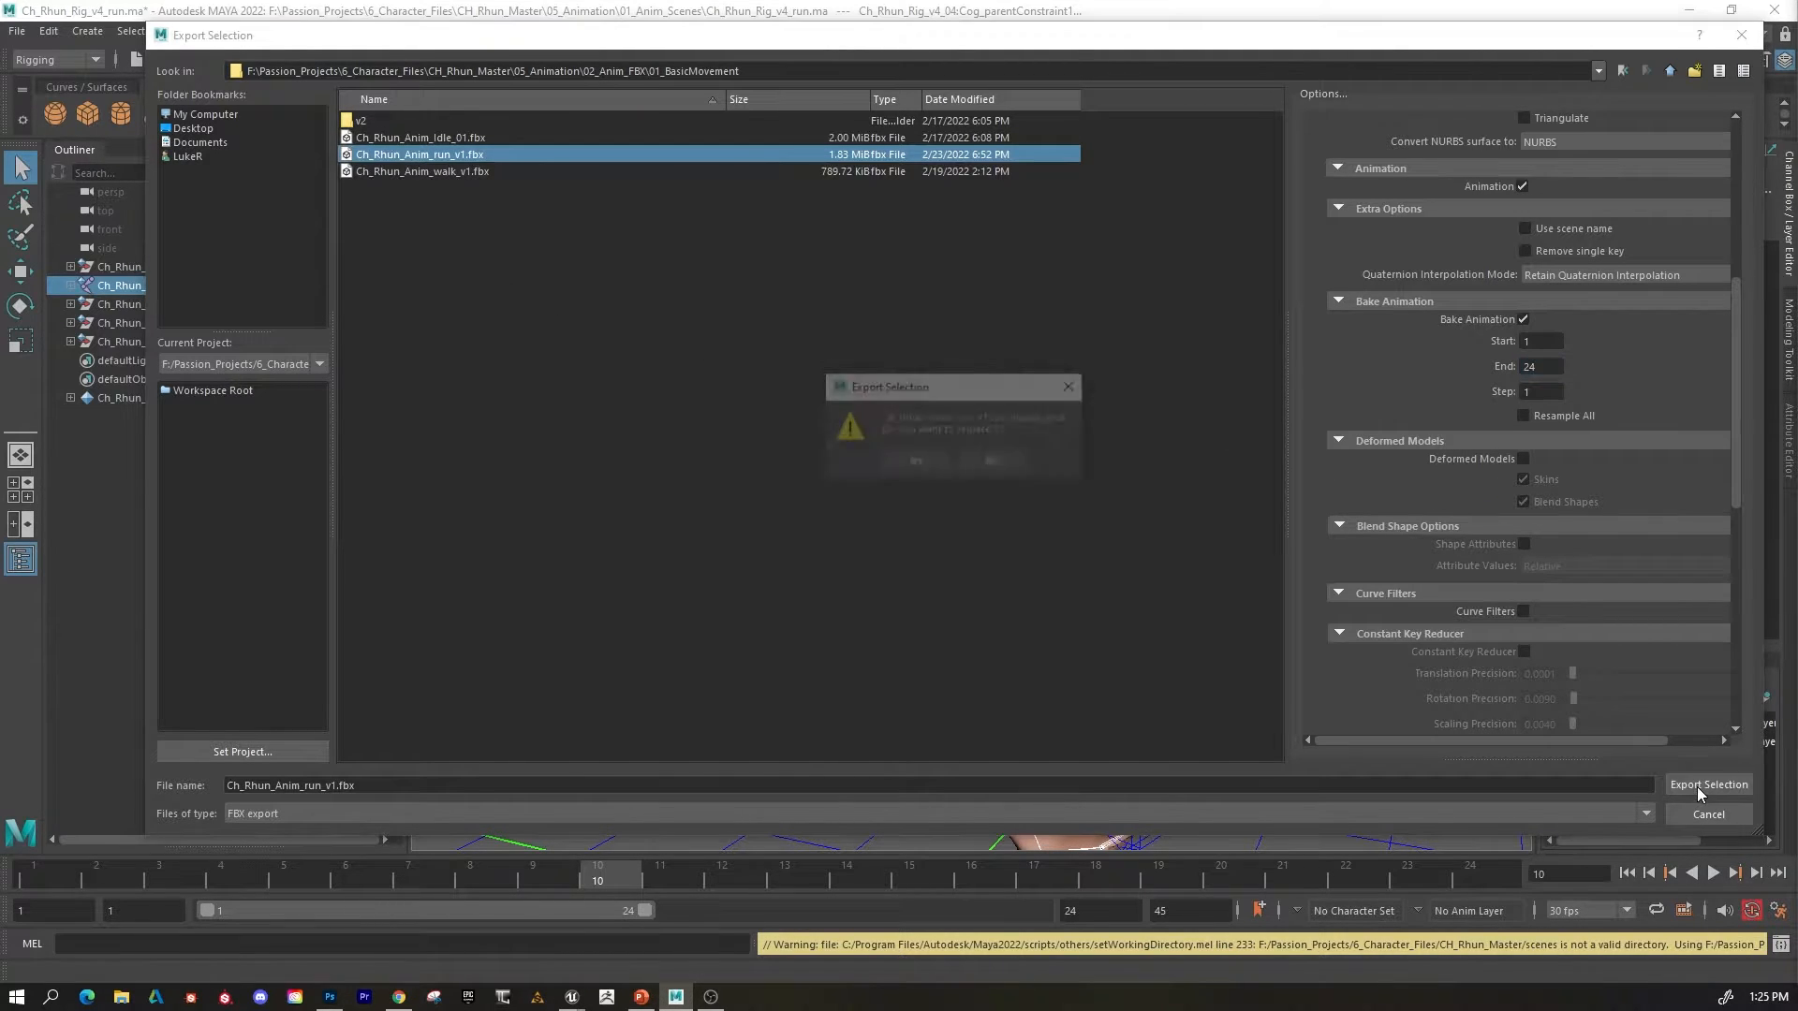
pyautogui.click(901, 462)
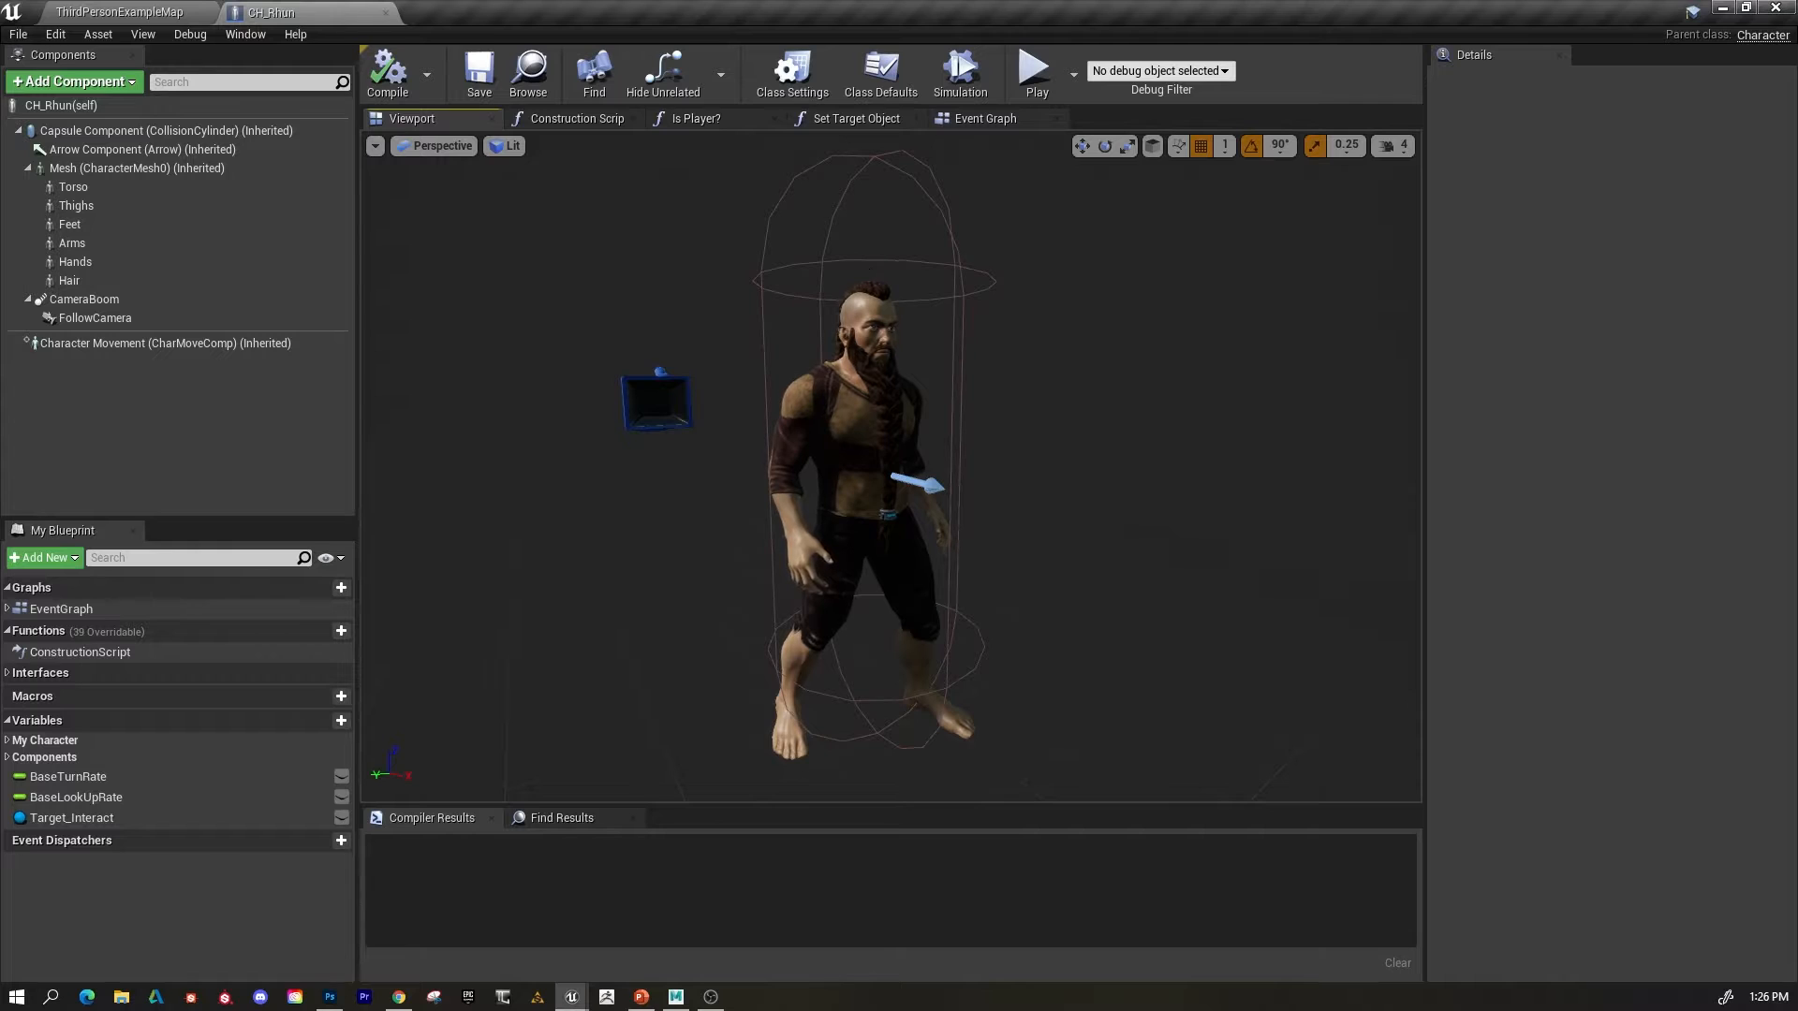
# In Unreal Editor's ThirdPersonExampleMap, browse the project content to the 6_Characters/CH_Rhun_Test_v4/Anim_Rhun folder.
pyautogui.click(131, 11)
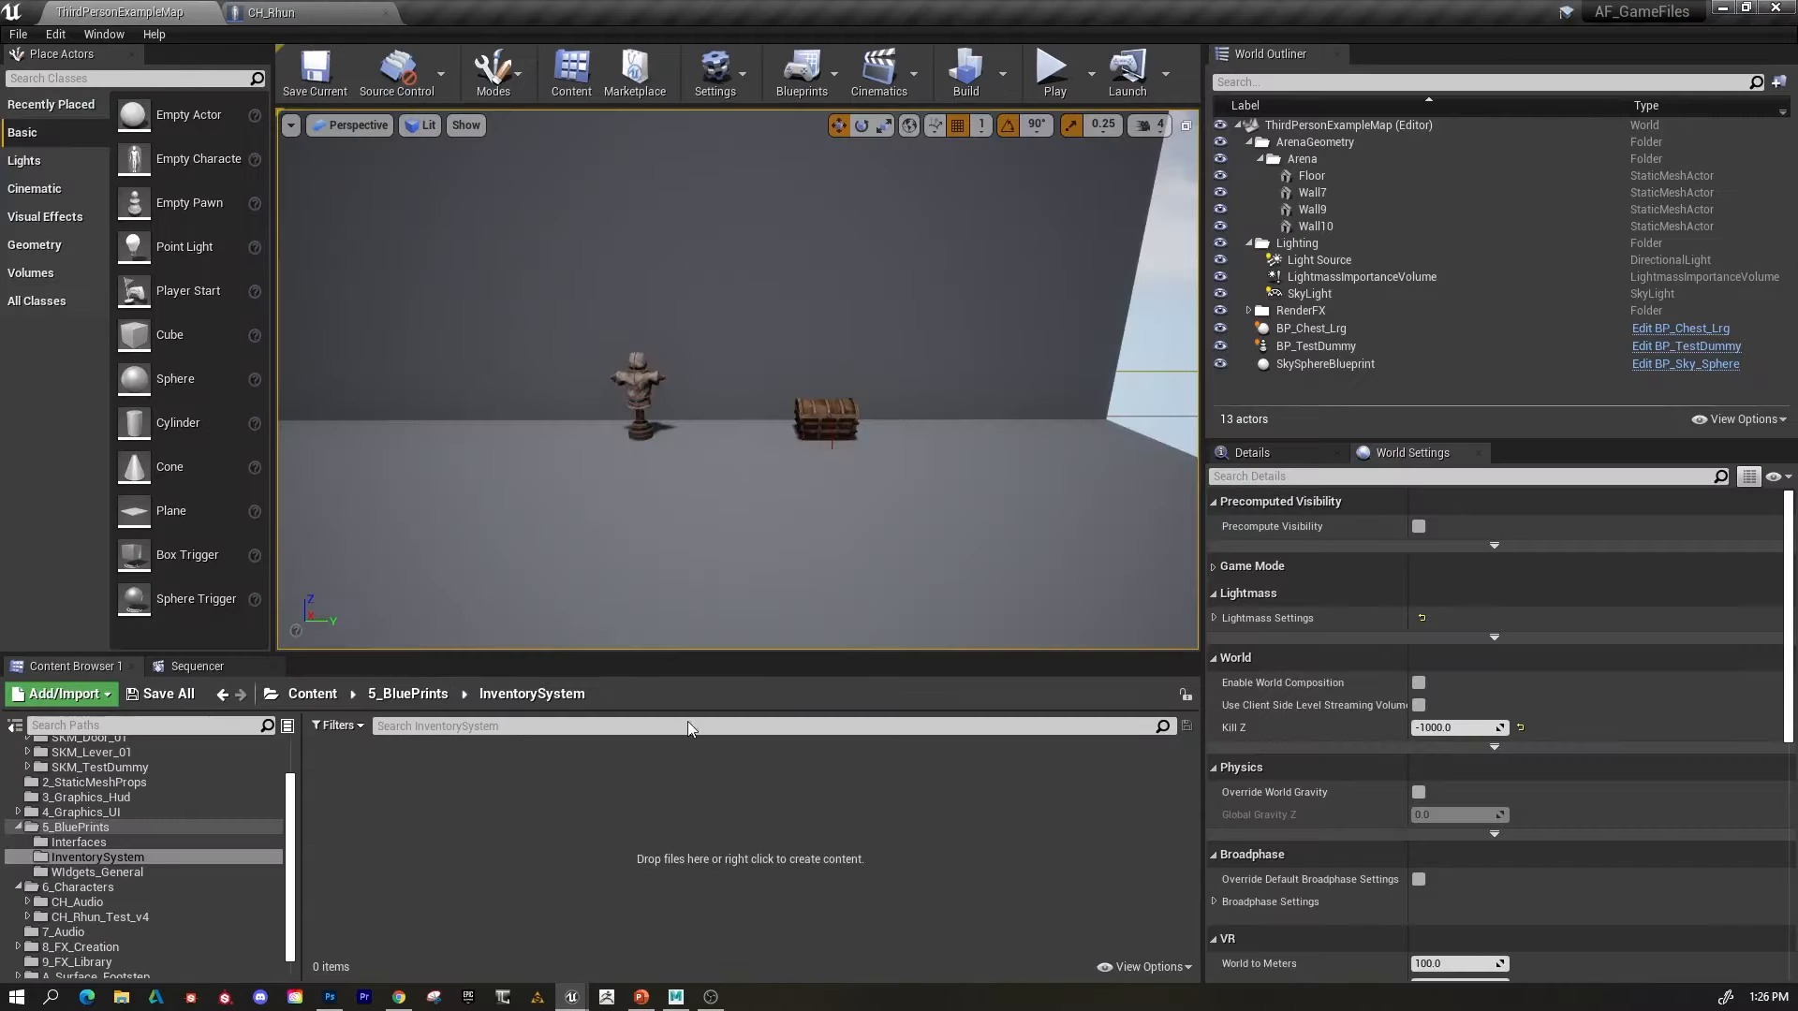
pyautogui.click(312, 694)
pyautogui.doubleClick(695, 786)
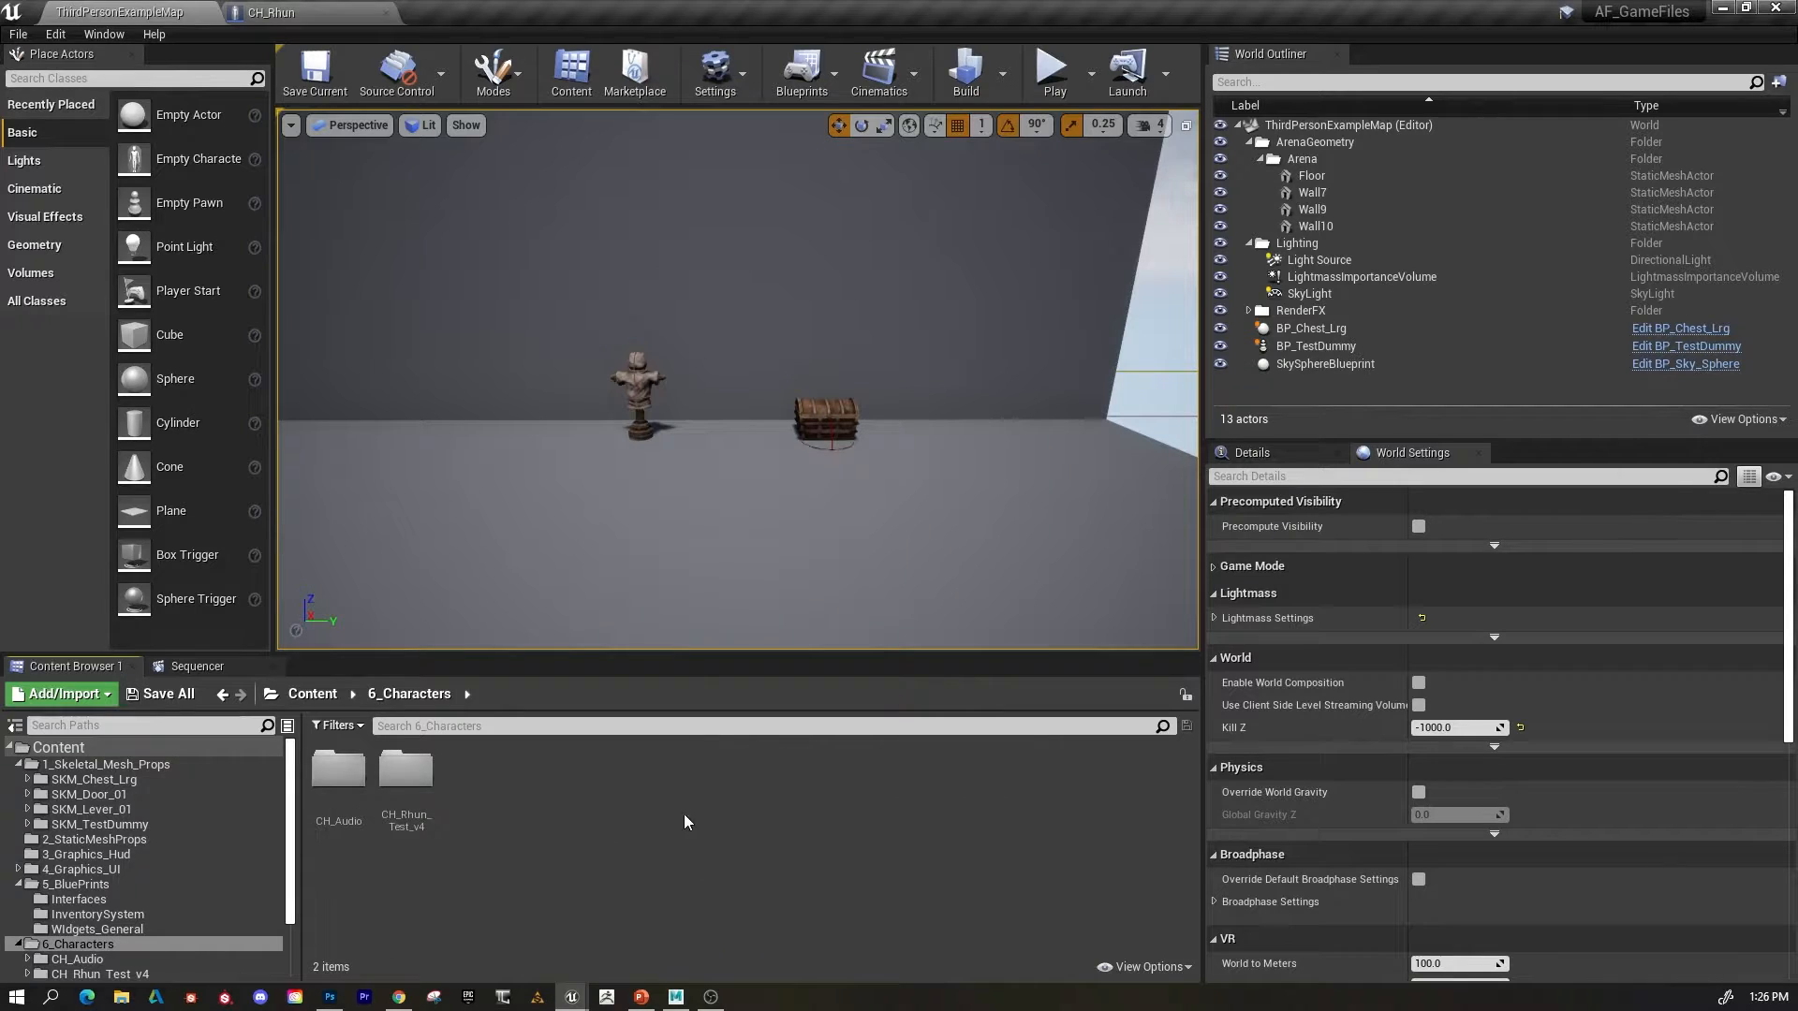
pyautogui.doubleClick(417, 806)
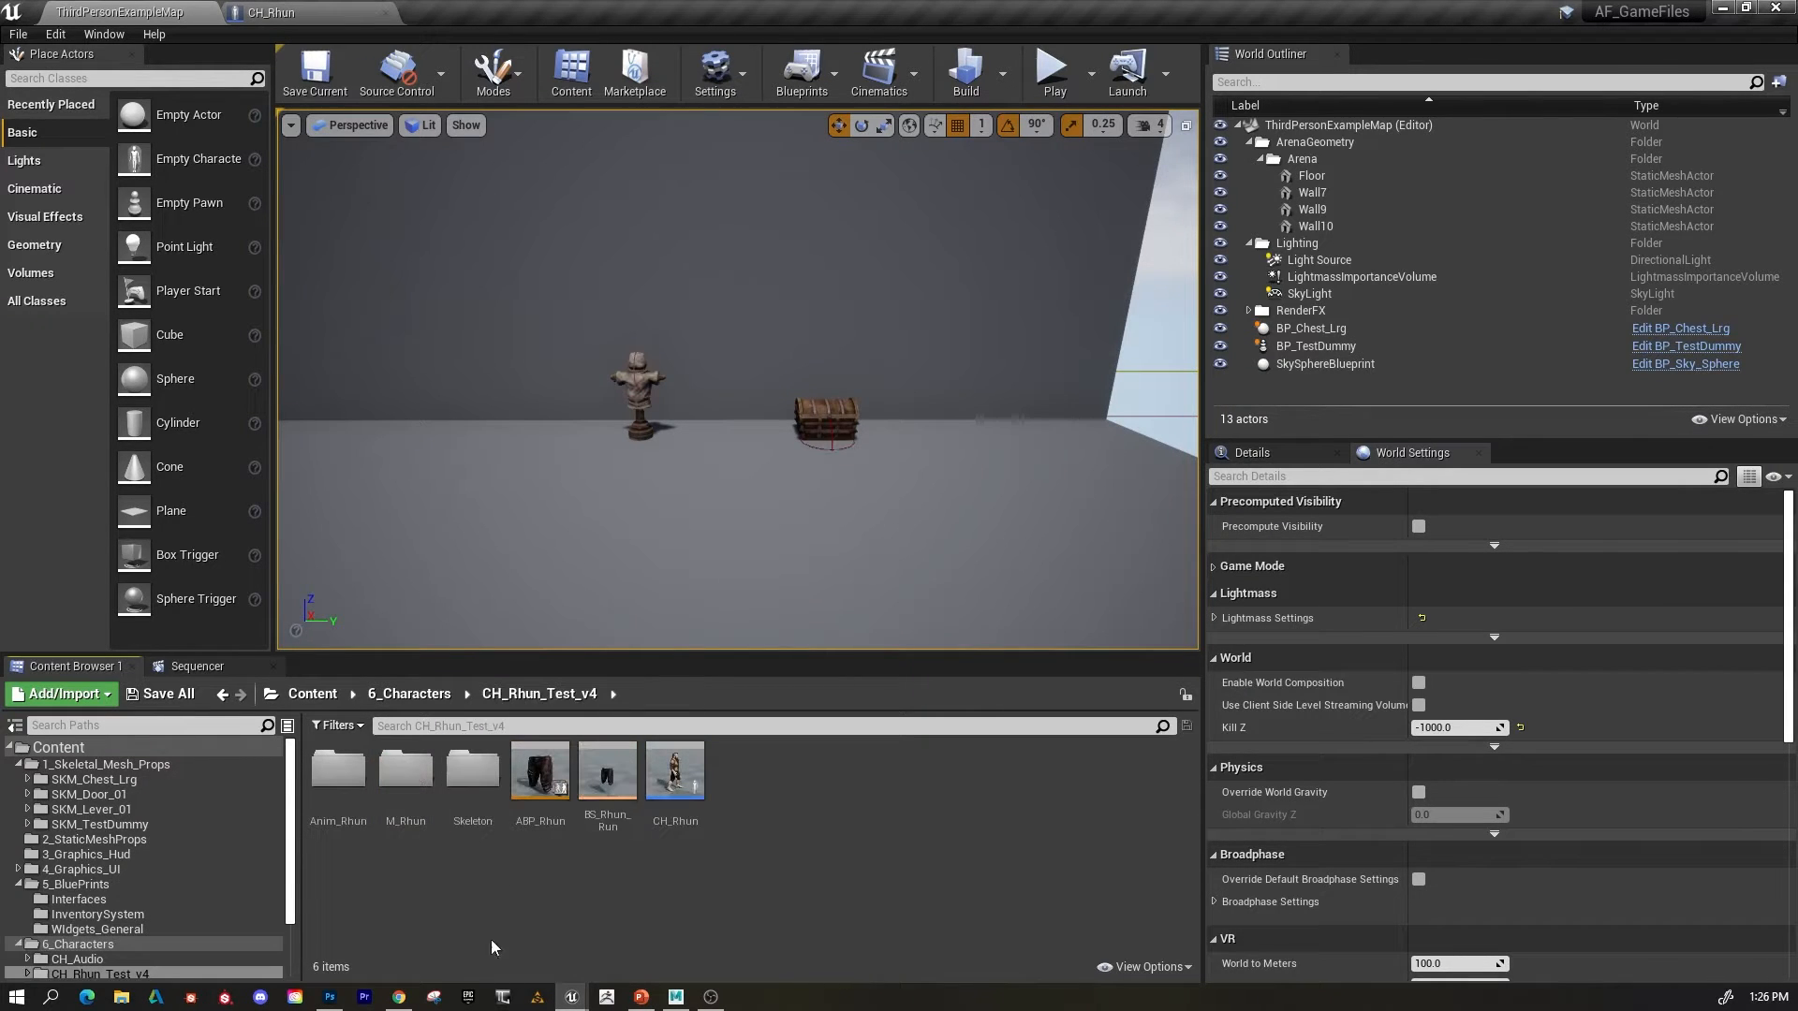
pyautogui.click(344, 787)
pyautogui.doubleClick(344, 786)
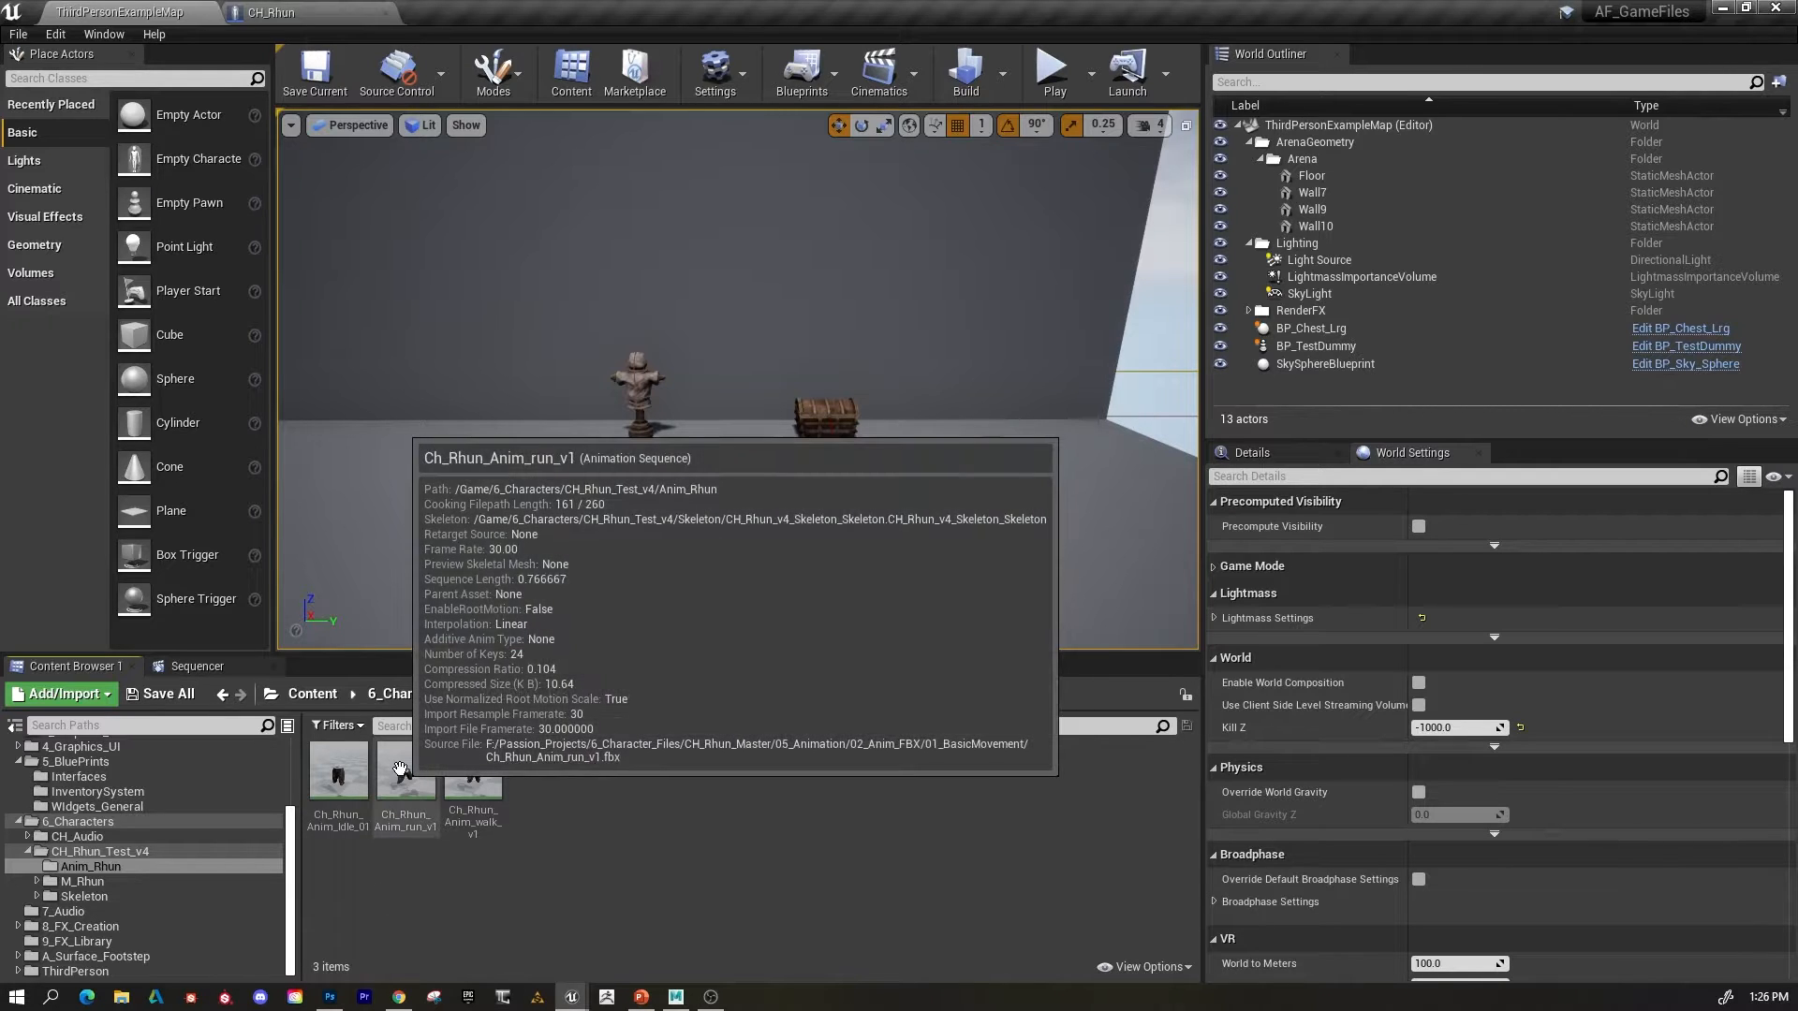
# Open the Ch_Rhun_Anim_run_v1 animation and set its preview mesh to CH_Rhun_v4_Skeleton.
pyautogui.click(402, 770)
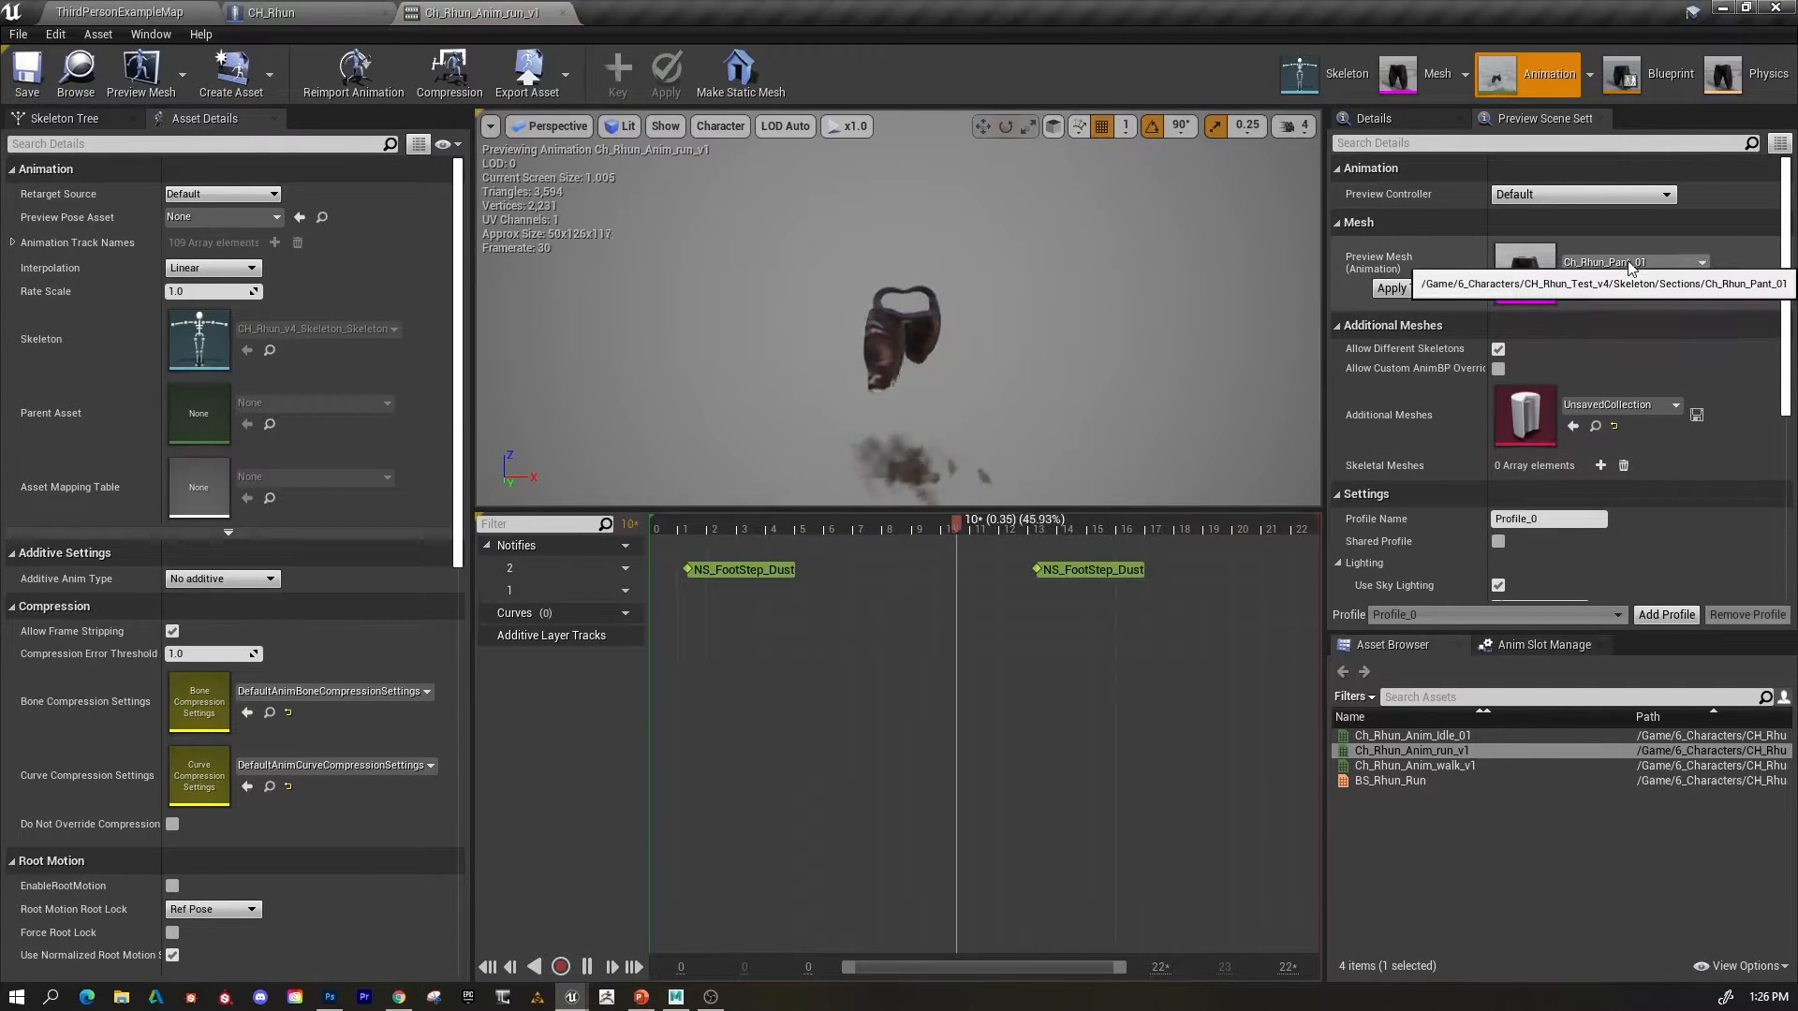
pyautogui.click(1631, 264)
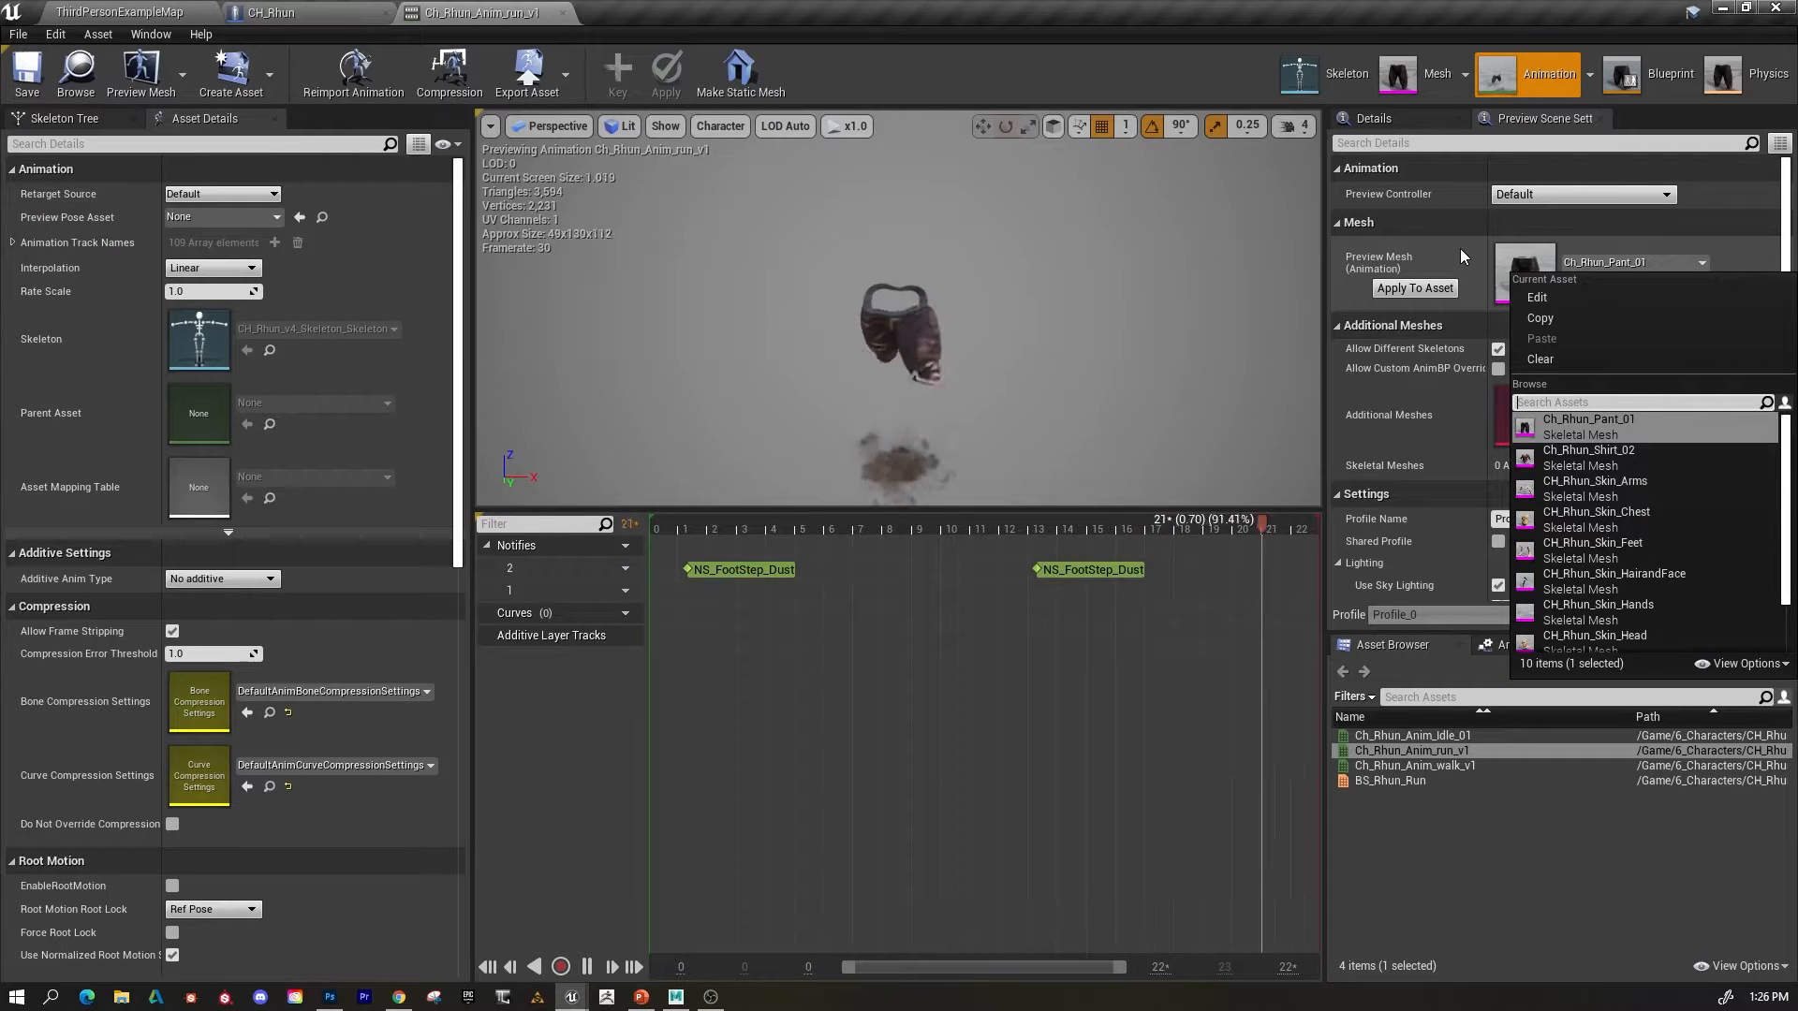
pyautogui.scroll(-2, 1620, 497)
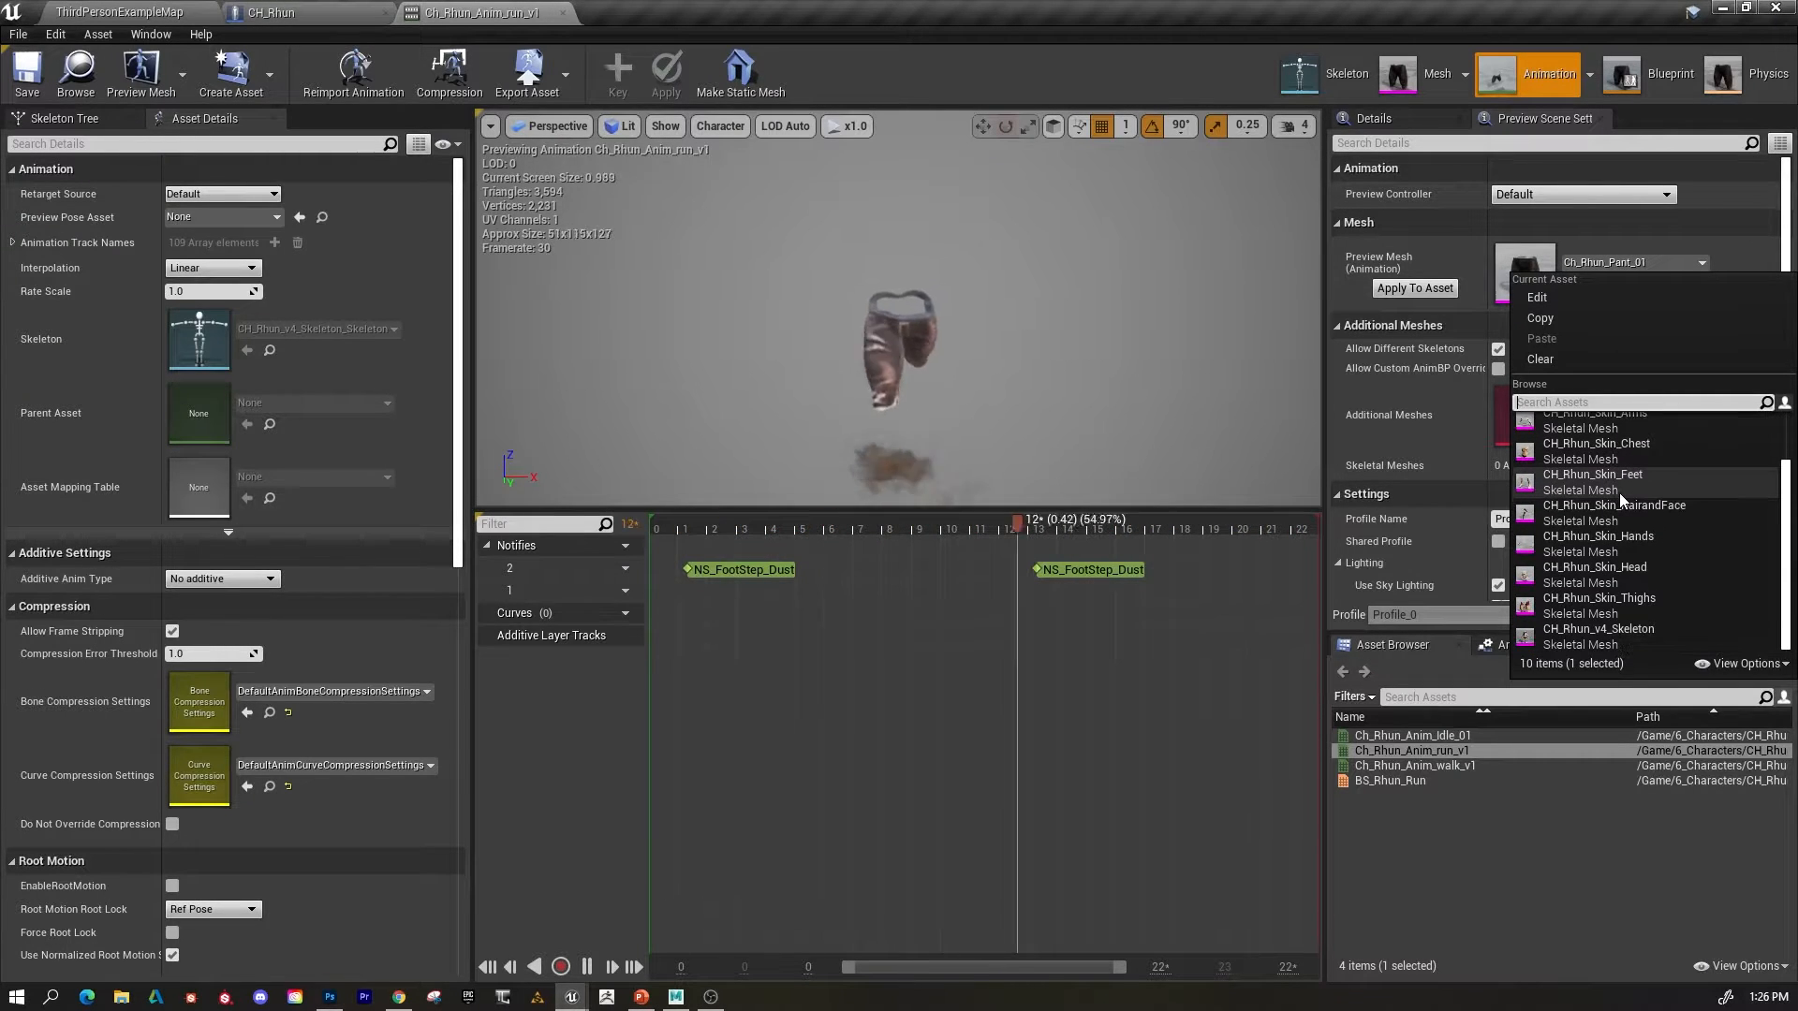
pyautogui.scroll(-1, 1620, 510)
pyautogui.click(1562, 633)
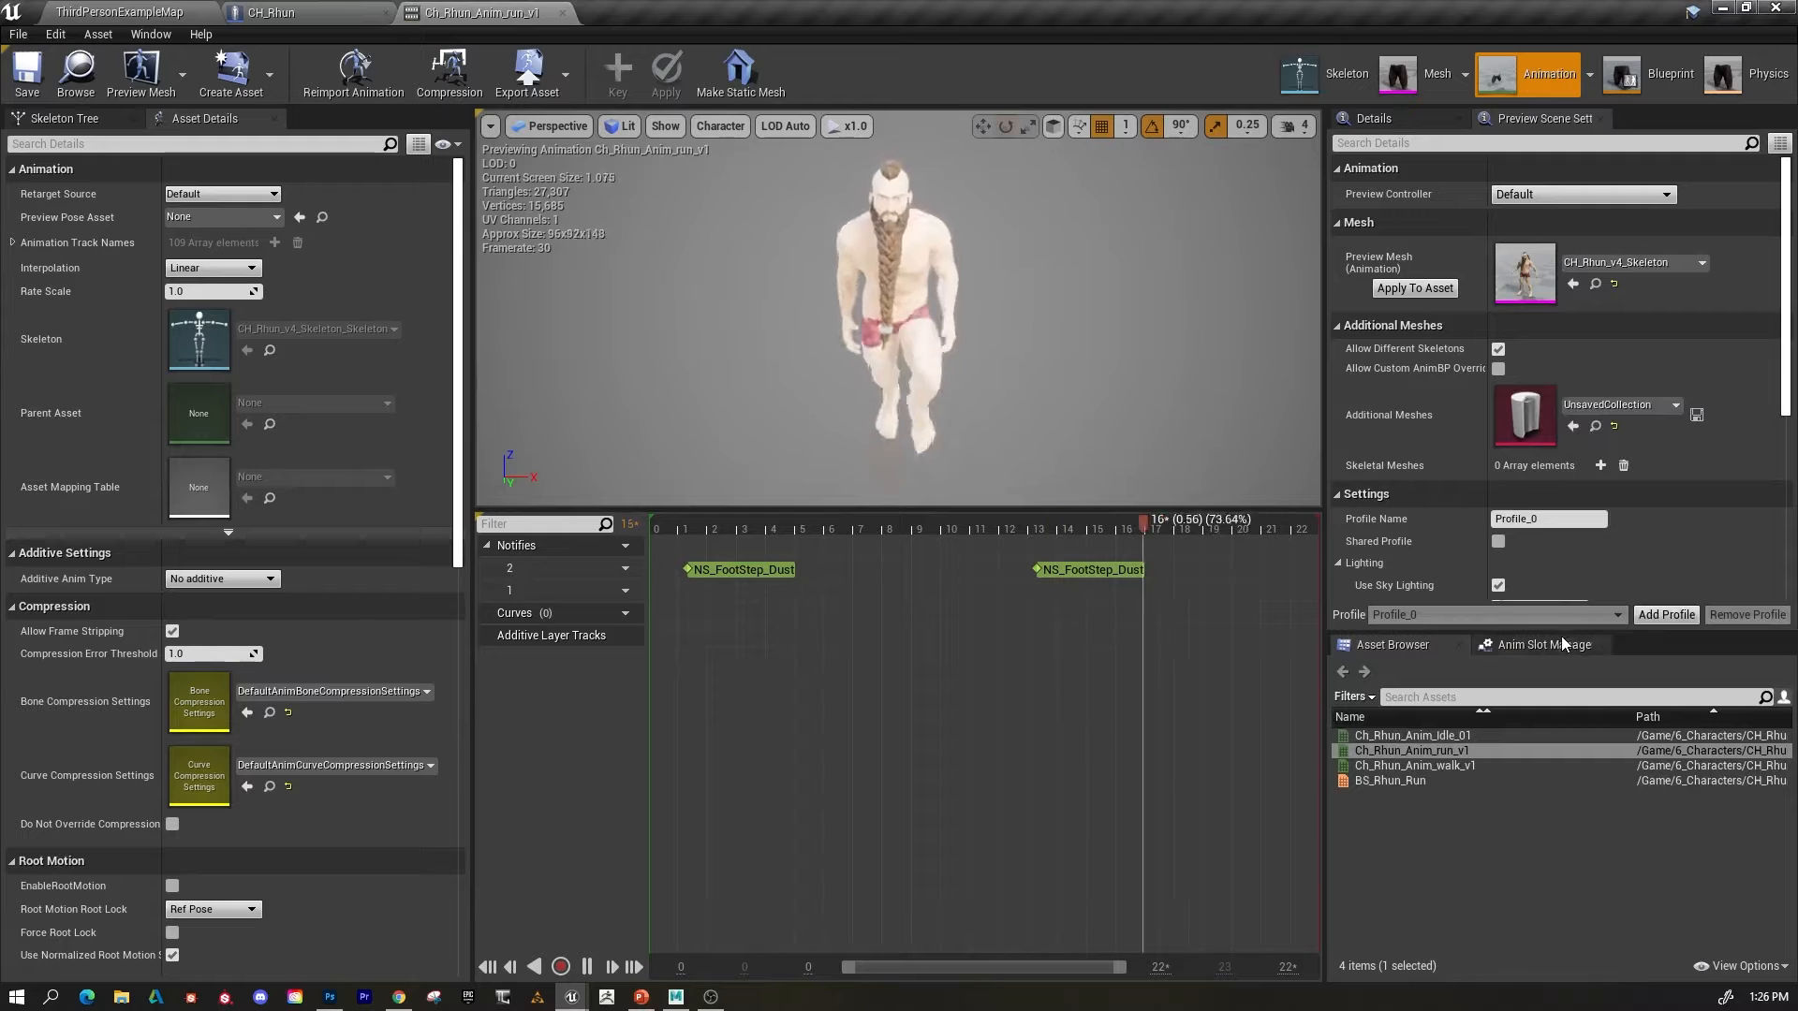
# Turn off the Eye Adaptation post-processing show flag in the animation preview viewport.
pyautogui.click(666, 125)
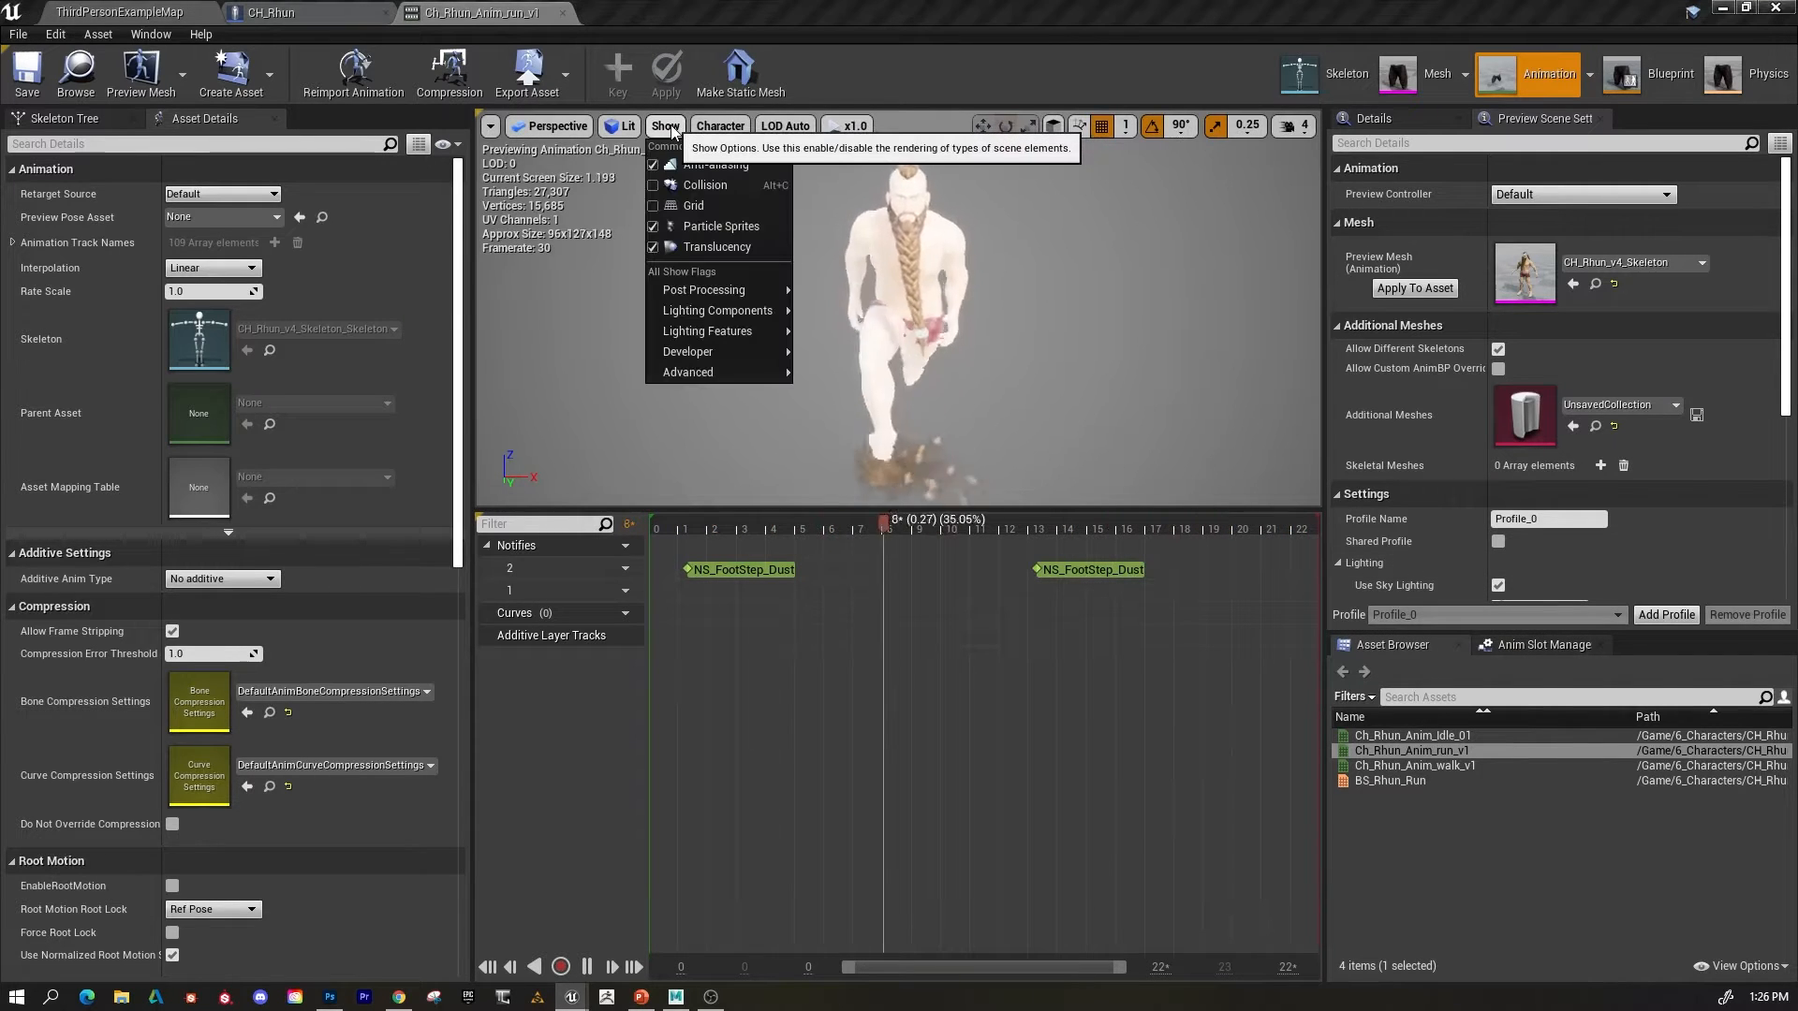
pyautogui.moveTo(732, 310)
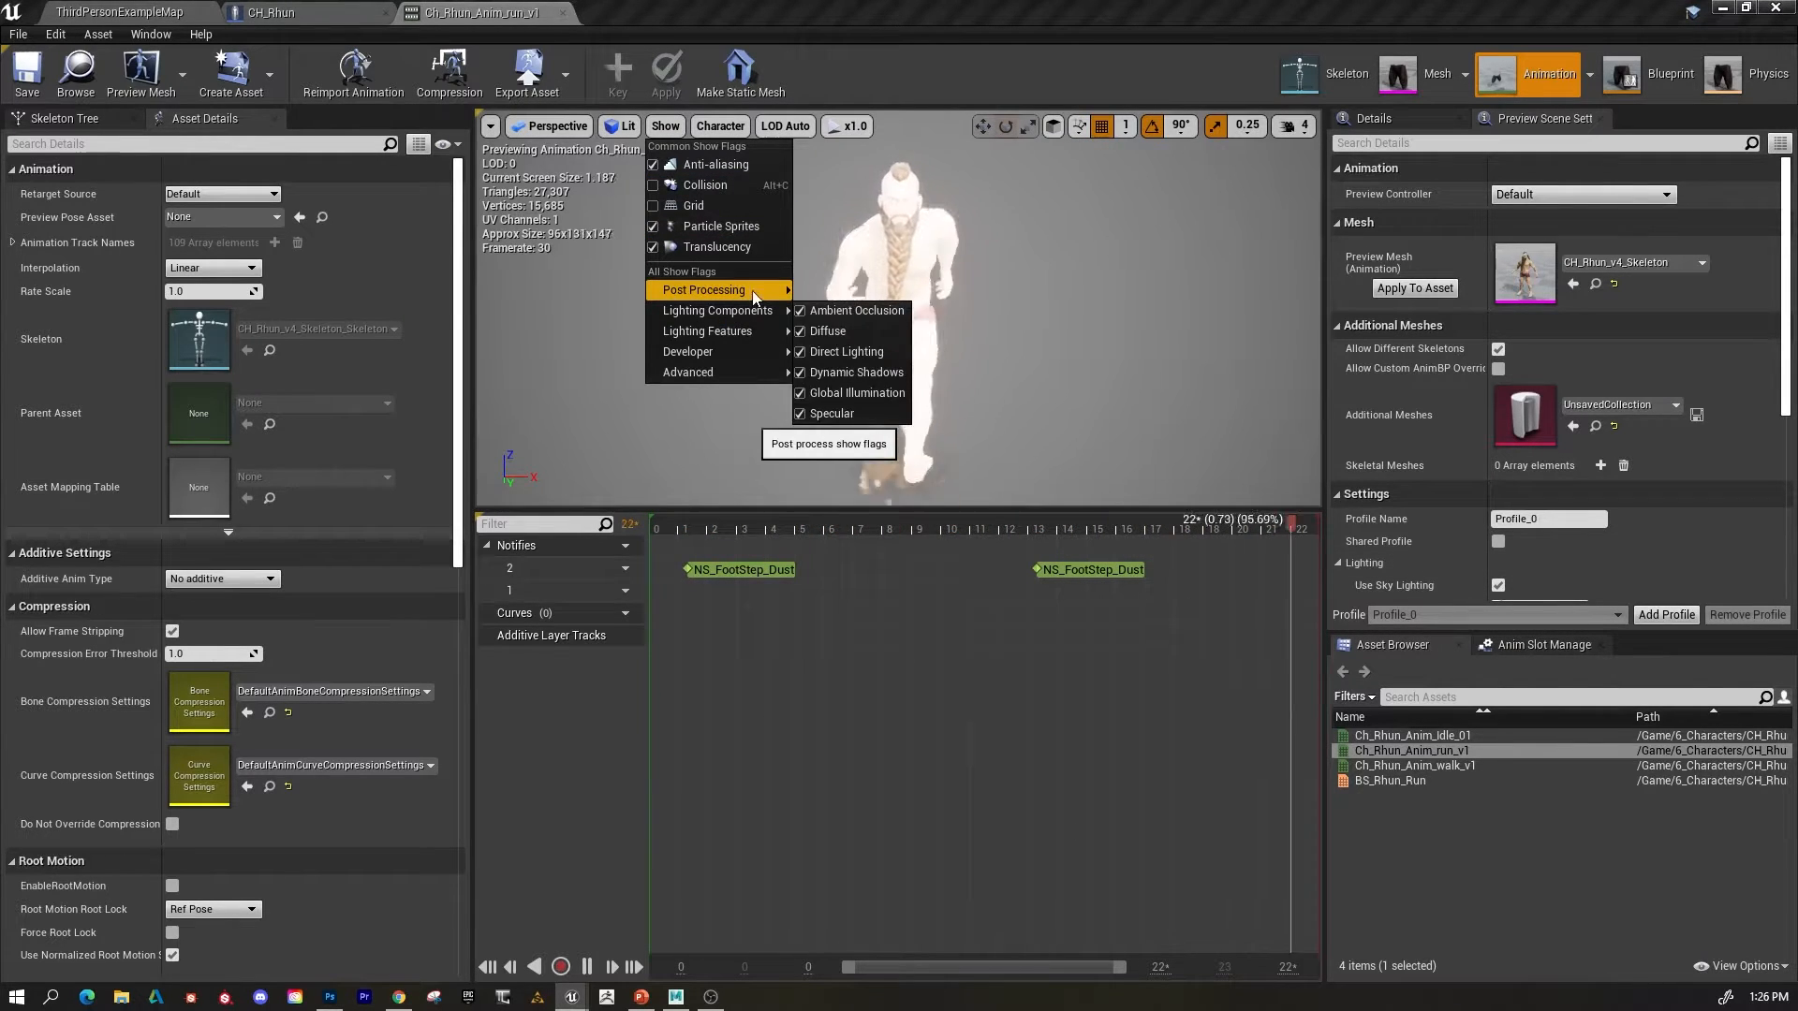
pyautogui.click(801, 331)
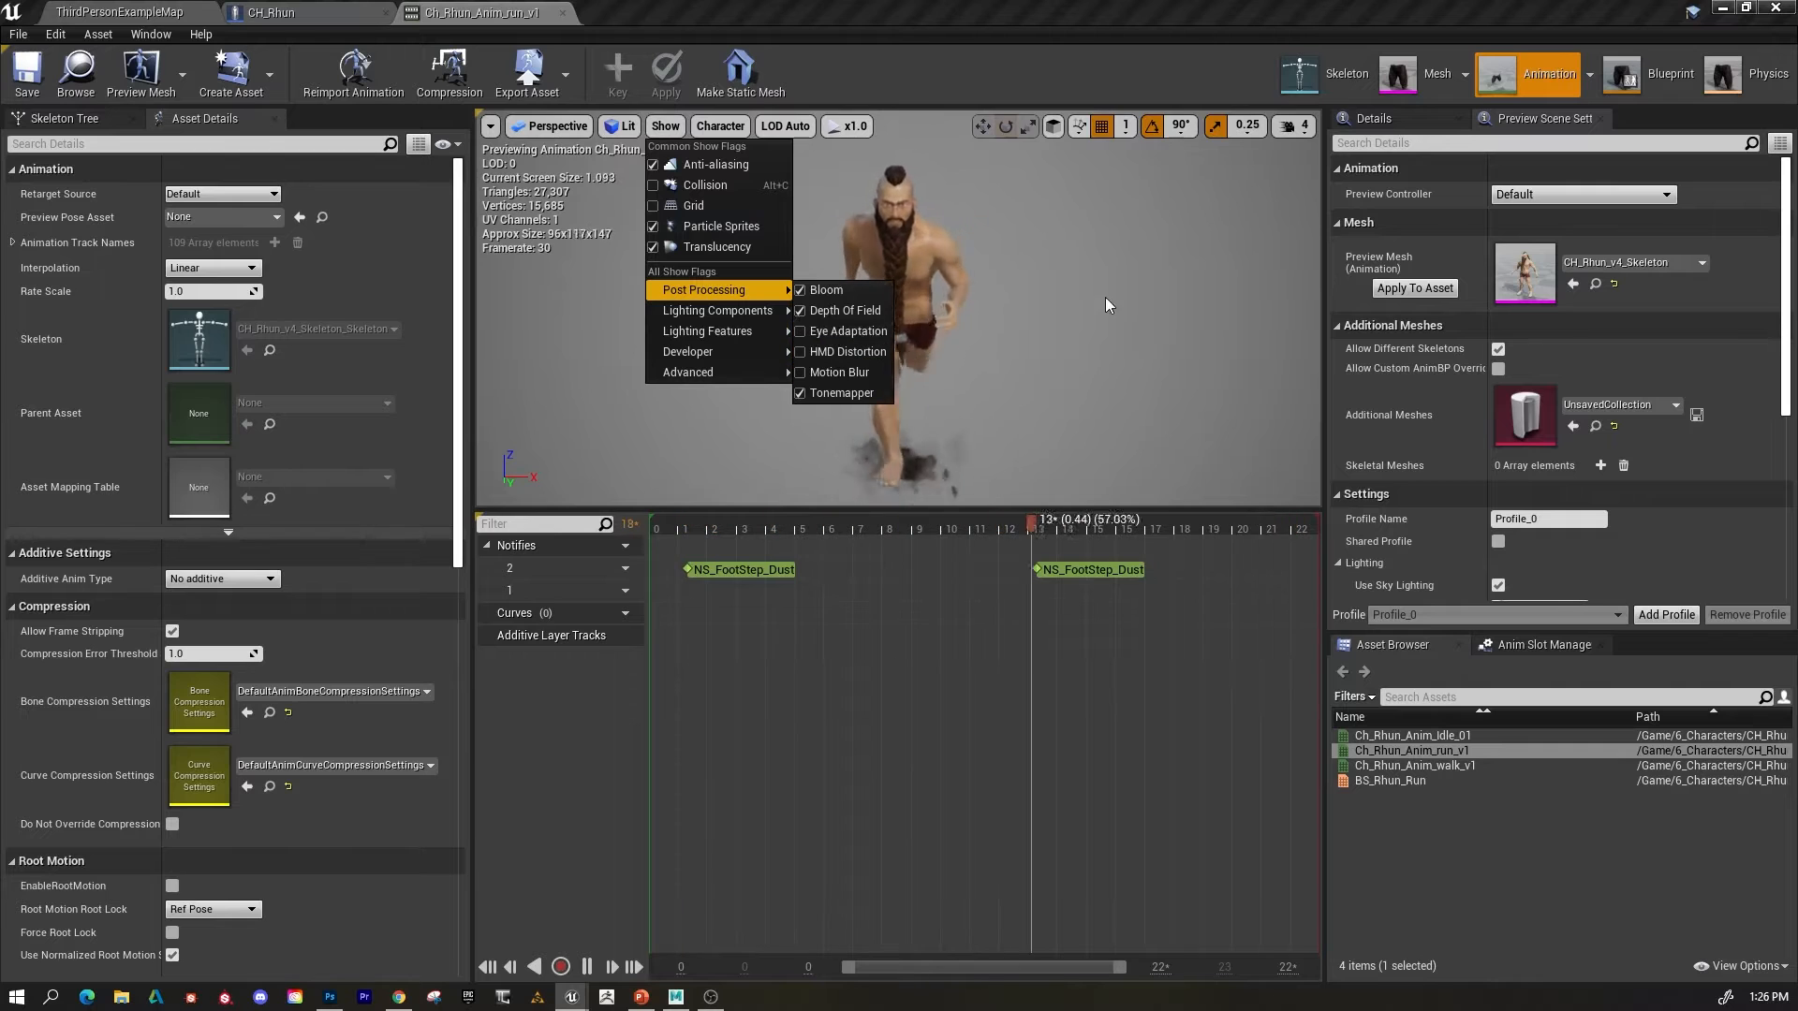
pyautogui.click(1126, 338)
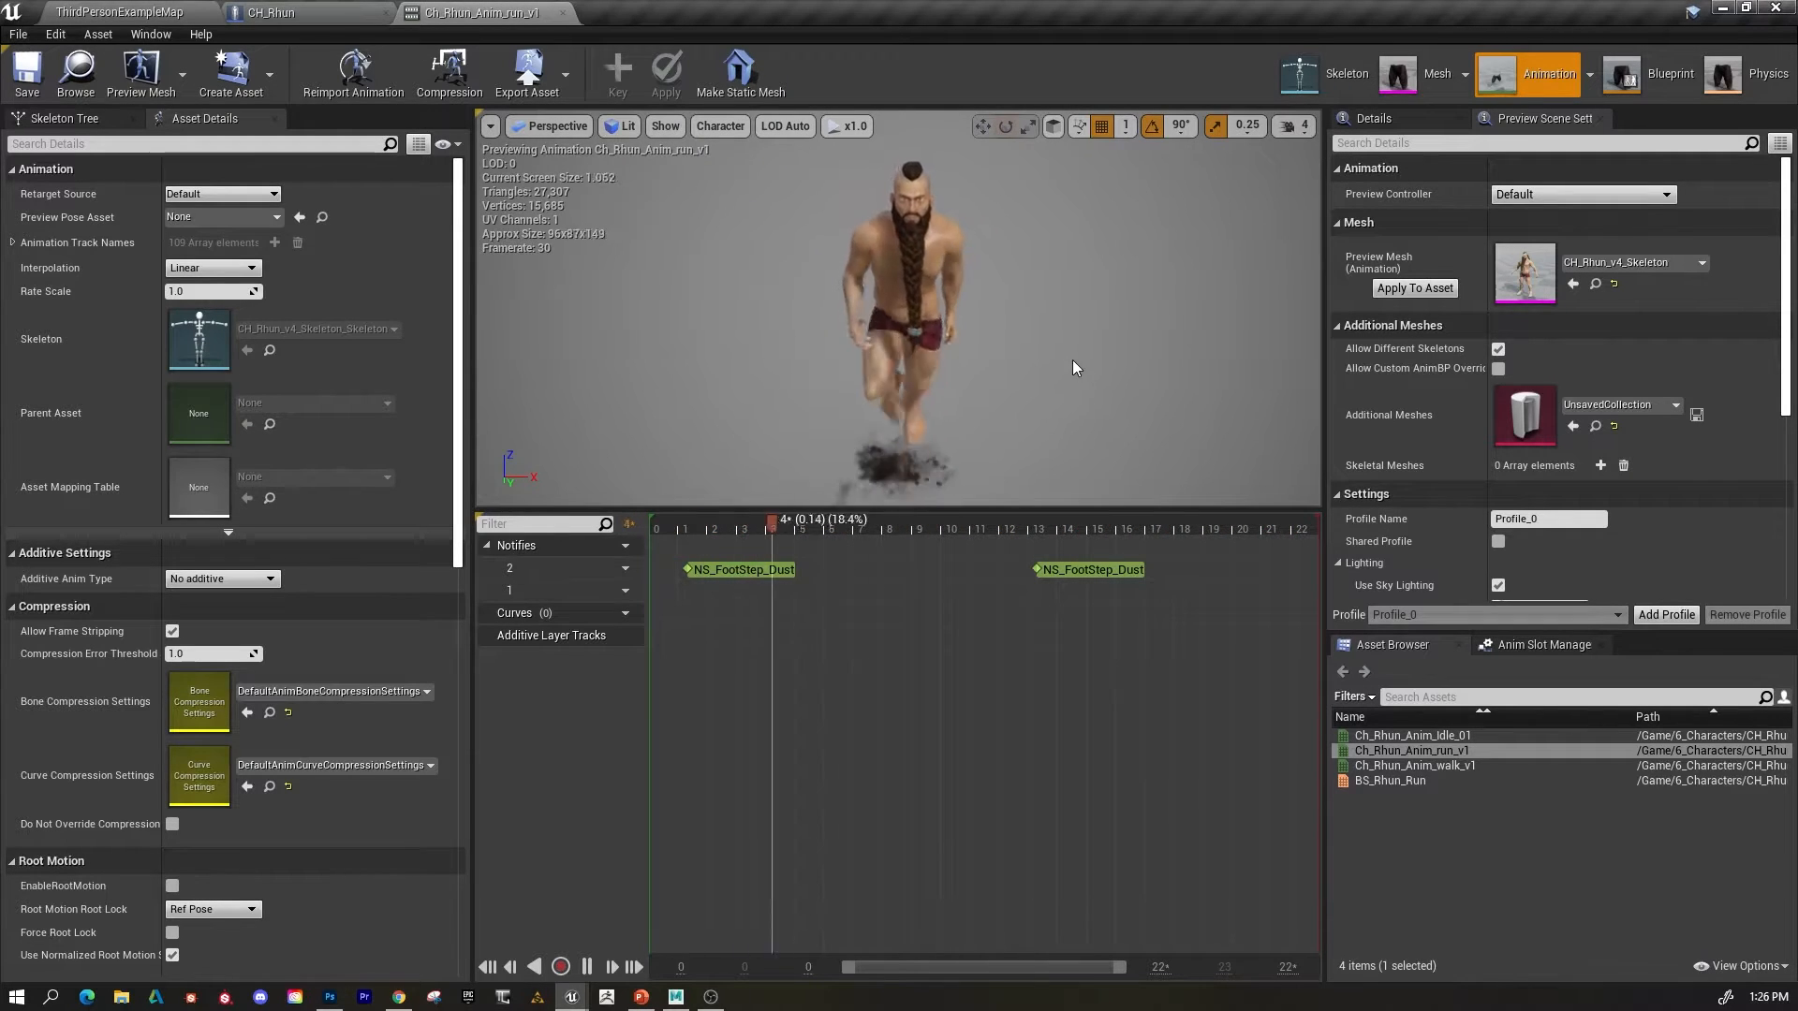
# View the running character from behind, pause the playback, and reimport the Ch_Rhun_Anim_run_v1 animation.
pyautogui.keyDown('alt'); pyautogui.moveTo(1071, 359); pyautogui.dragTo(928, 245); pyautogui.keyUp('alt')
pyautogui.keyDown('alt'); pyautogui.moveTo(931, 253); pyautogui.dragTo(1019, 228, button='right'); pyautogui.keyUp('alt')
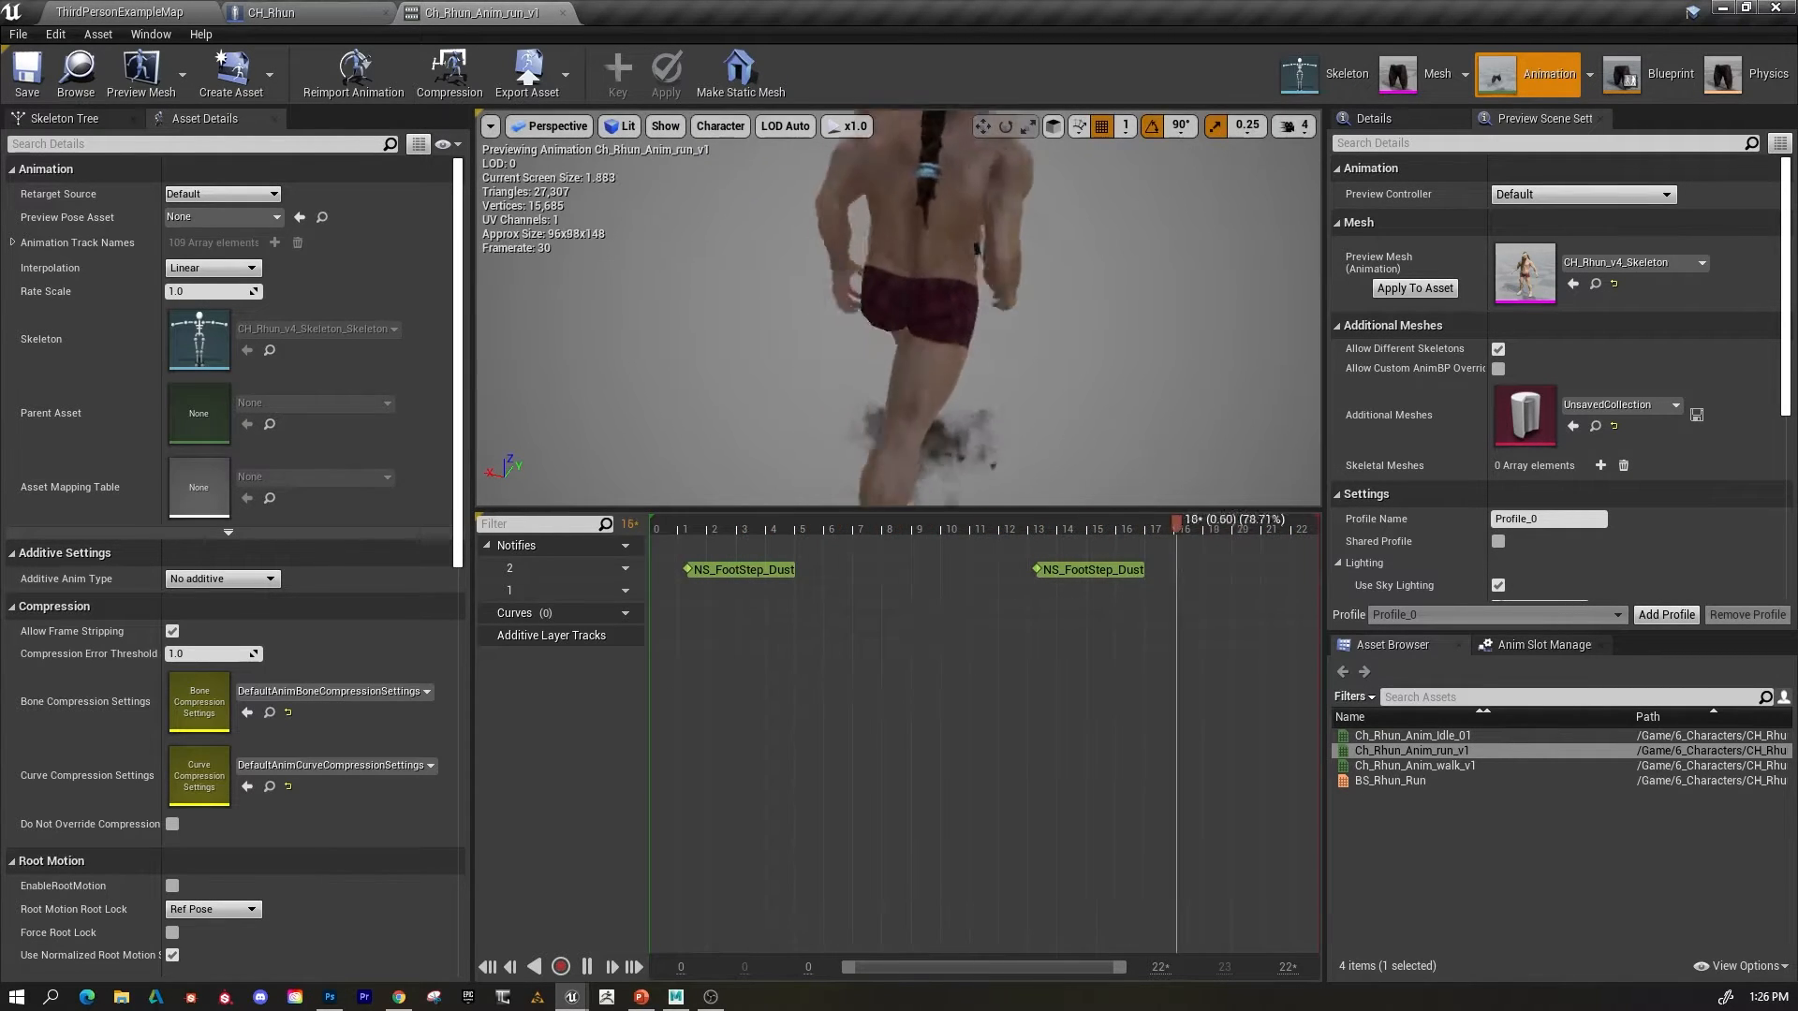
pyautogui.keyDown('alt'); pyautogui.moveTo(1019, 228); pyautogui.dragTo(1016, 356, button='middle'); pyautogui.keyUp('alt')
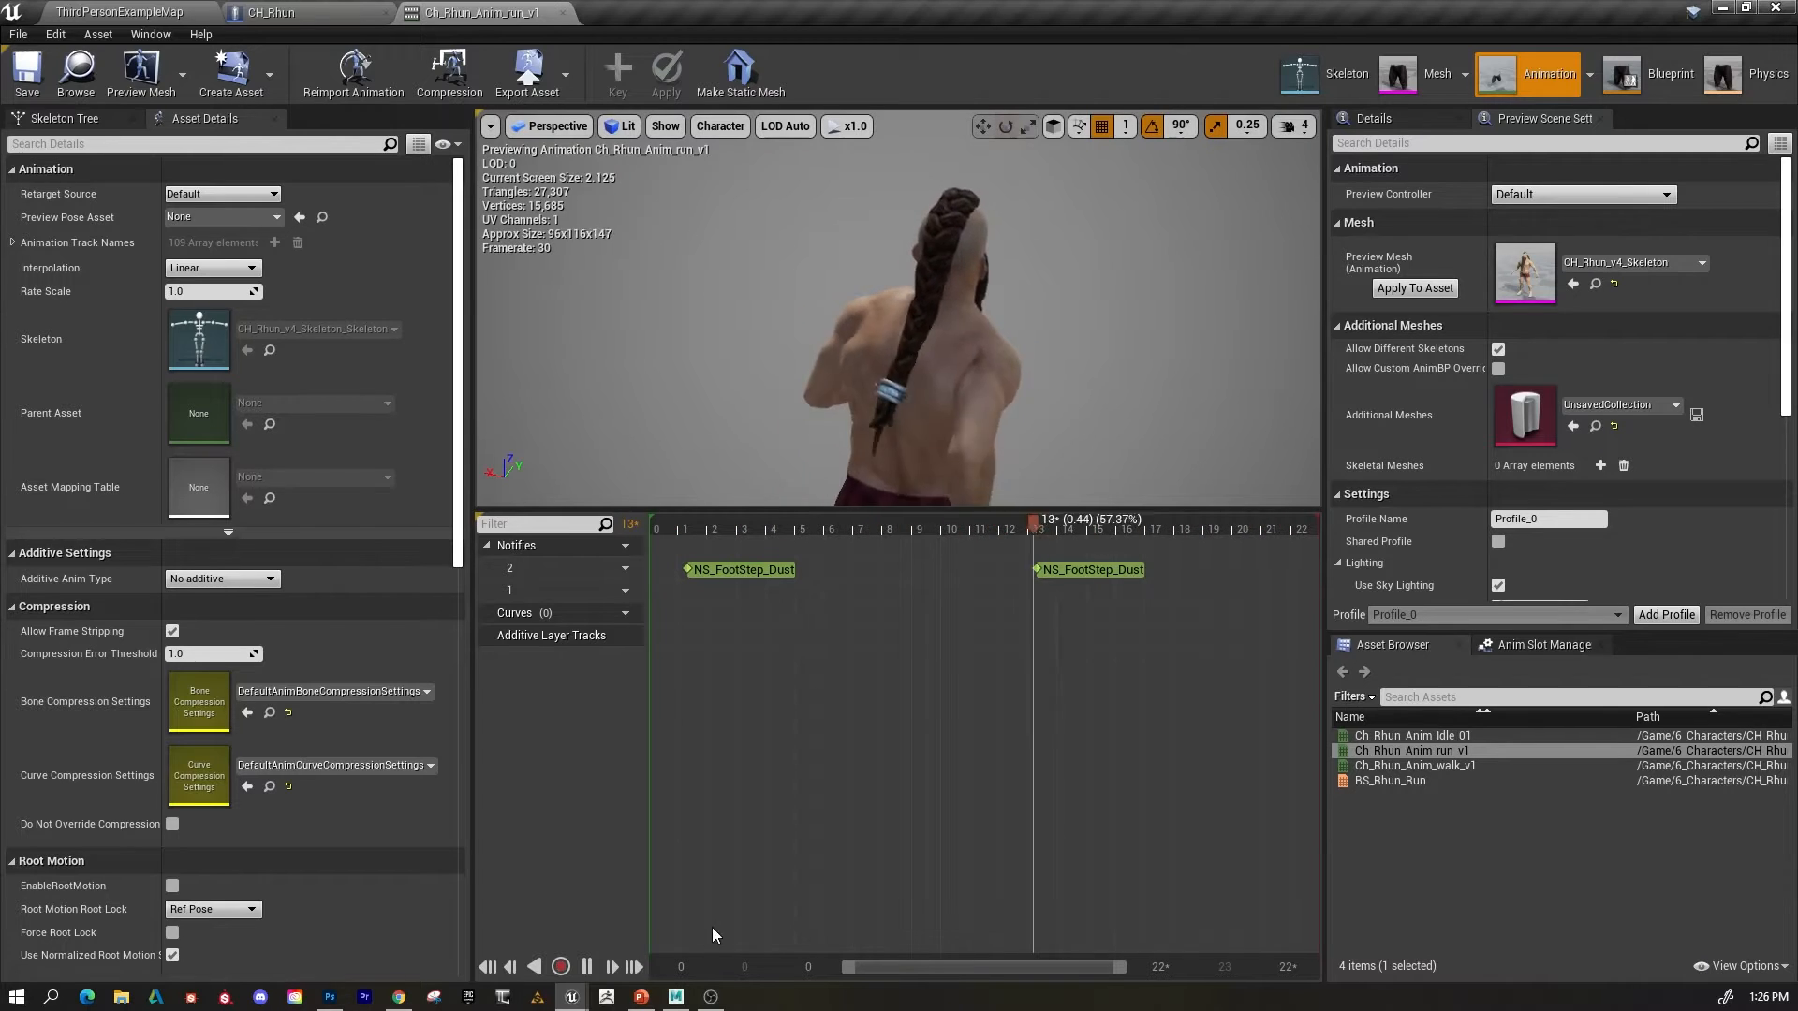
pyautogui.click(587, 966)
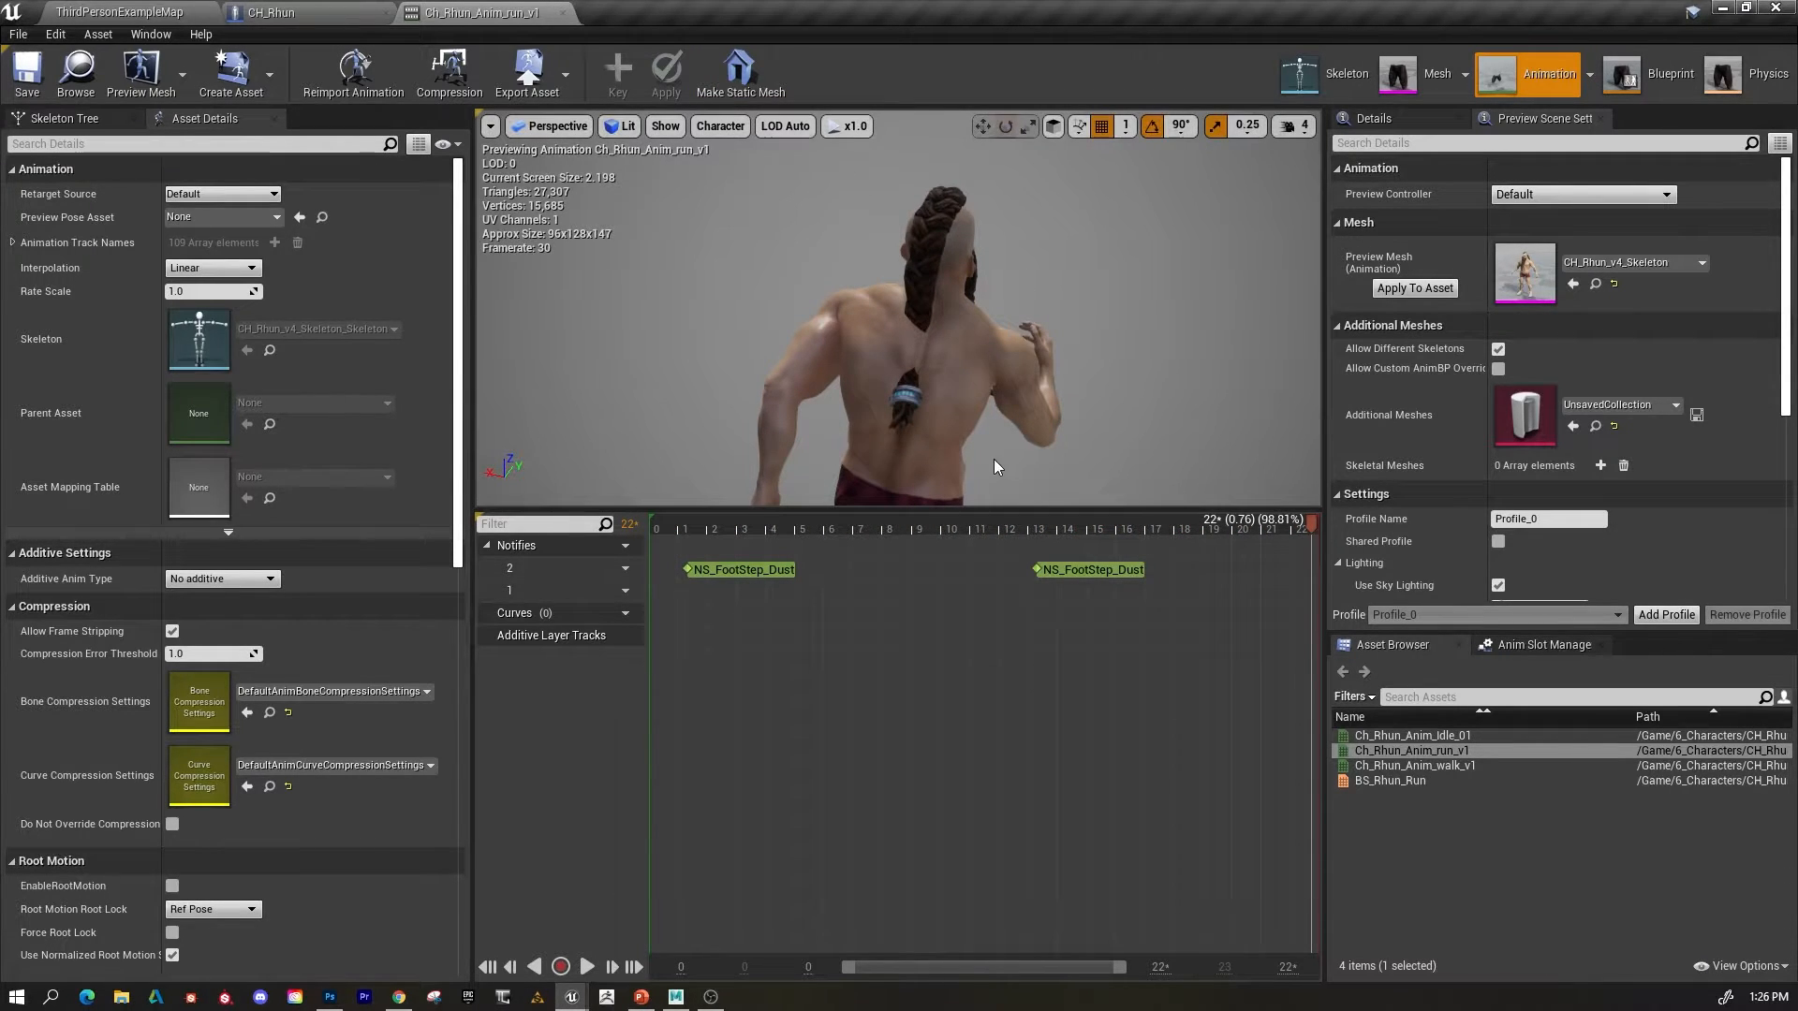
pyautogui.click(357, 90)
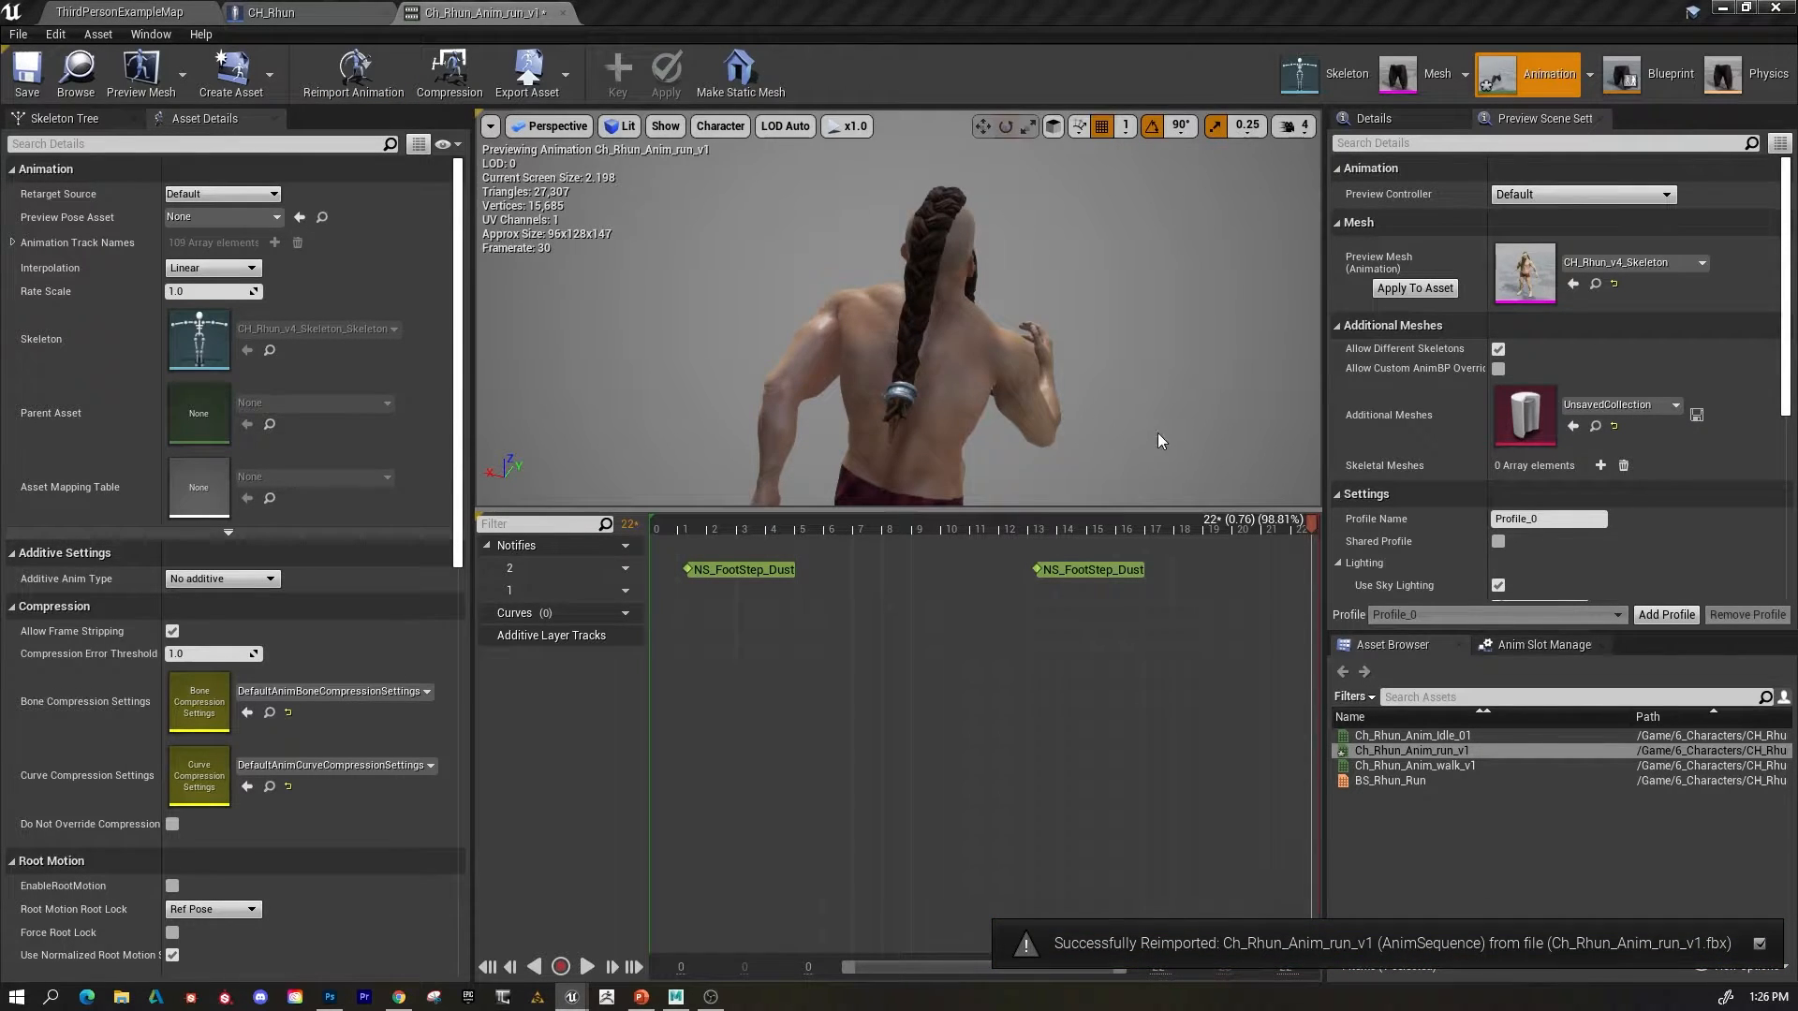
# Inspect the character's braids from the side, and change the animation's preview mesh to Ch_Rhun_Pant_01.
pyautogui.keyDown('alt'); pyautogui.moveTo(1161, 441); pyautogui.dragTo(904, 420); pyautogui.keyUp('alt')
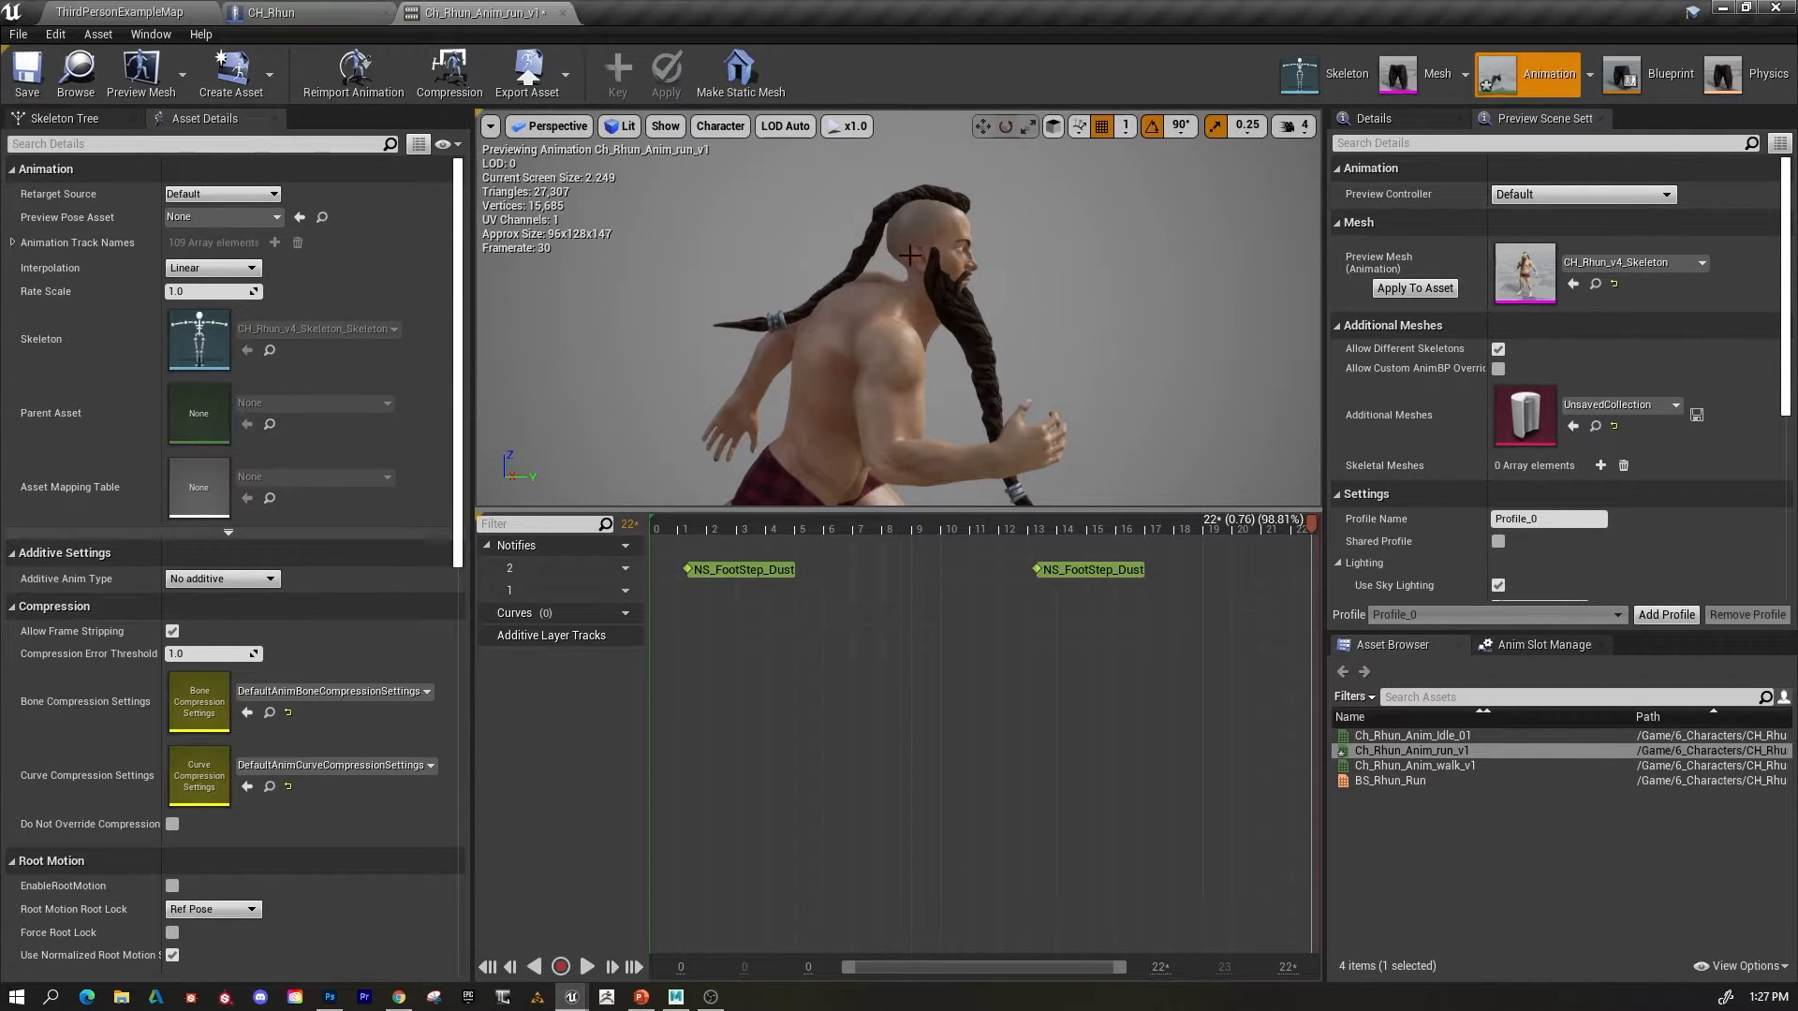
pyautogui.scroll(5, 1011, 311)
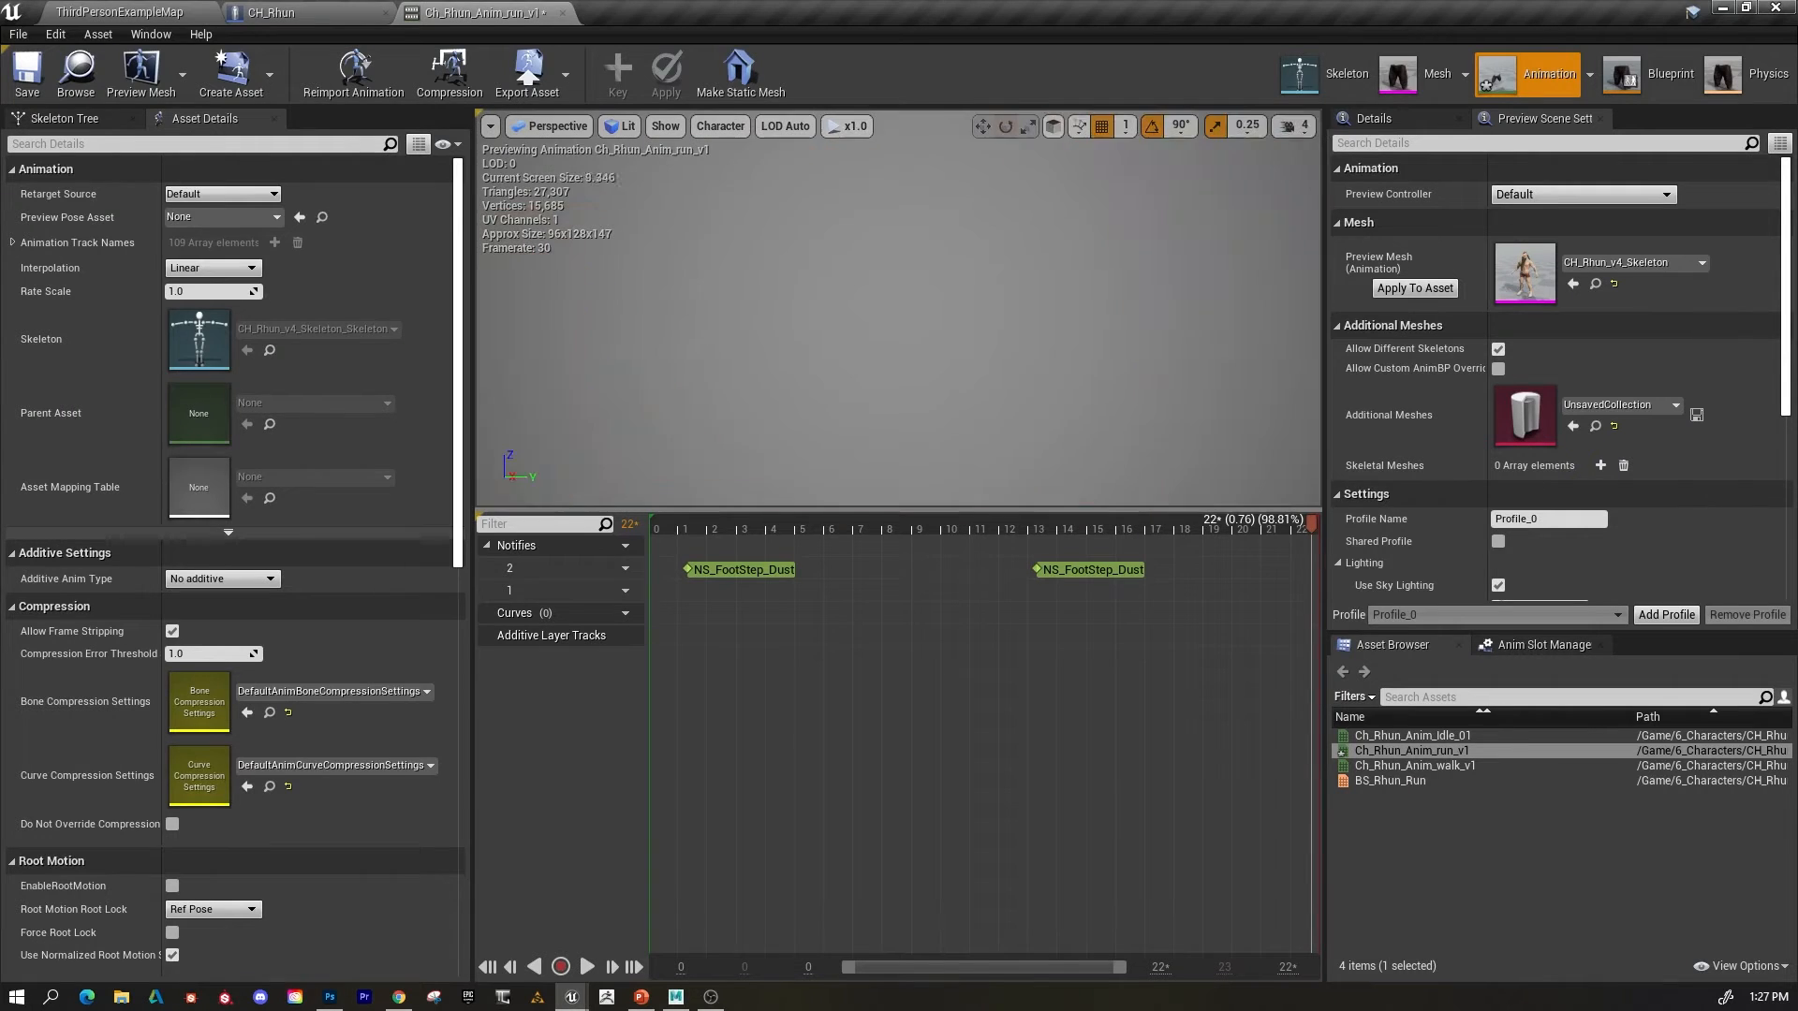
pyautogui.scroll(-4, 1020, 305)
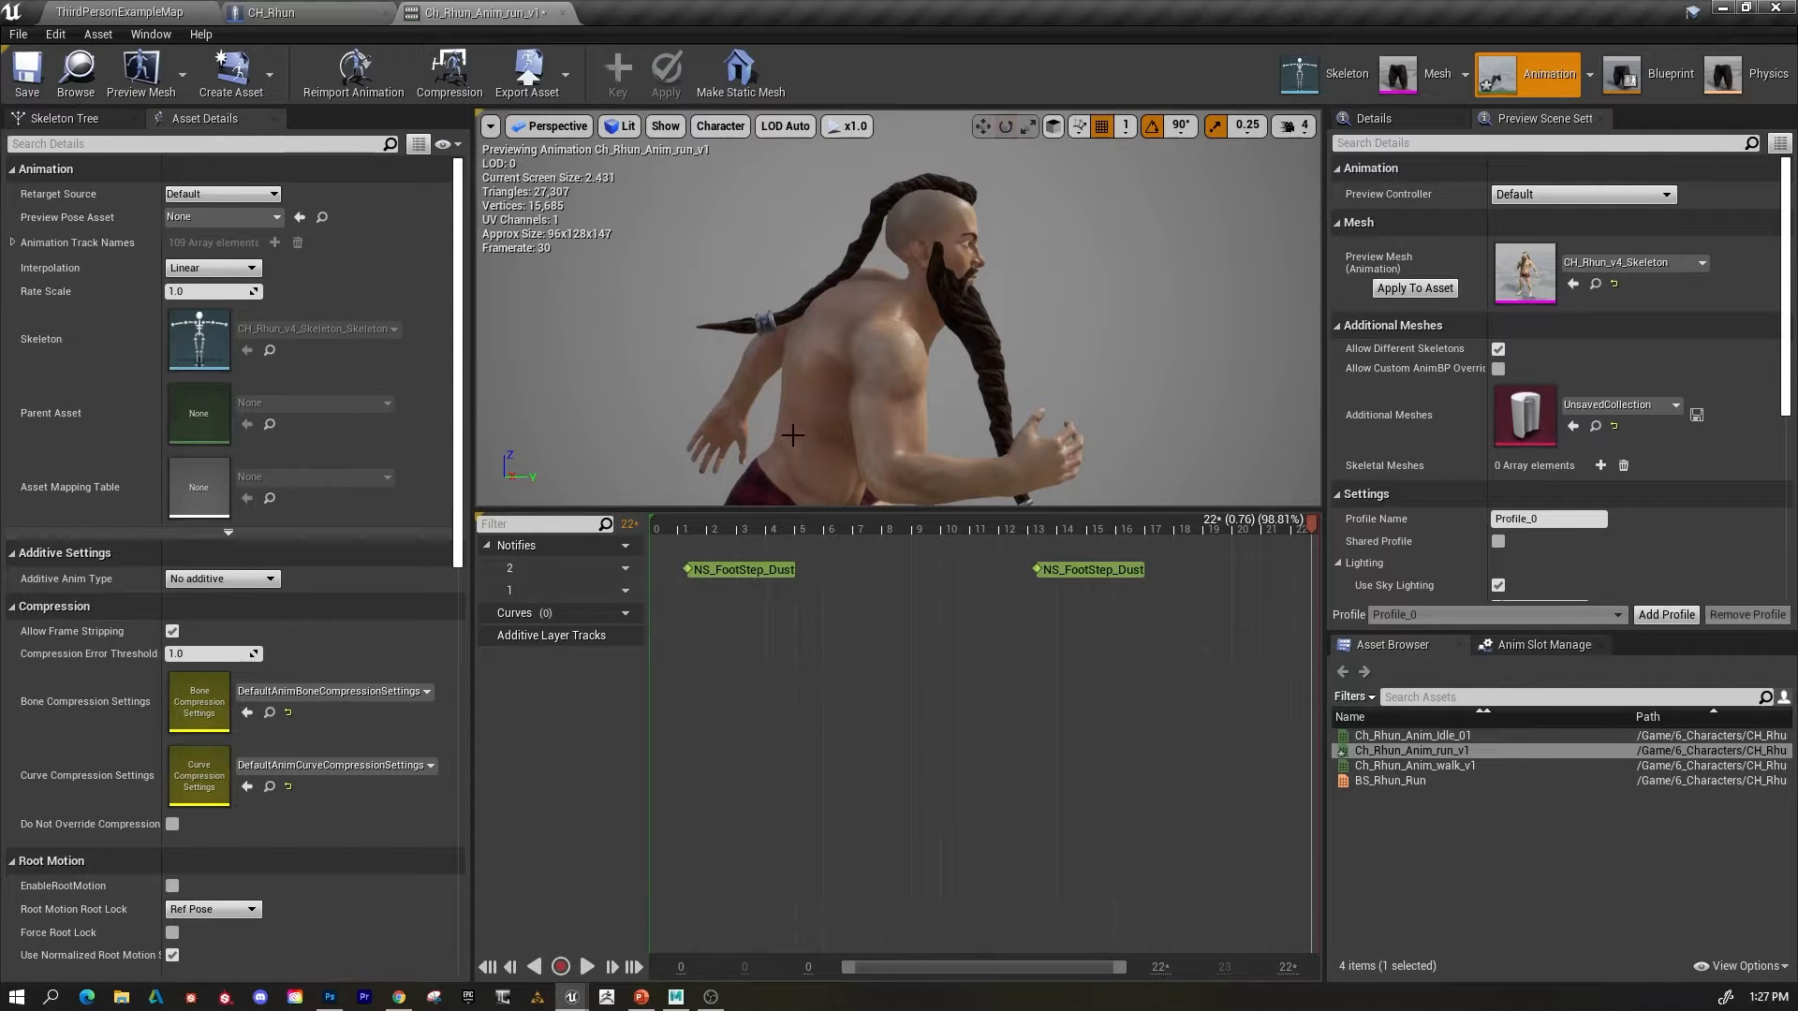
pyautogui.click(1699, 263)
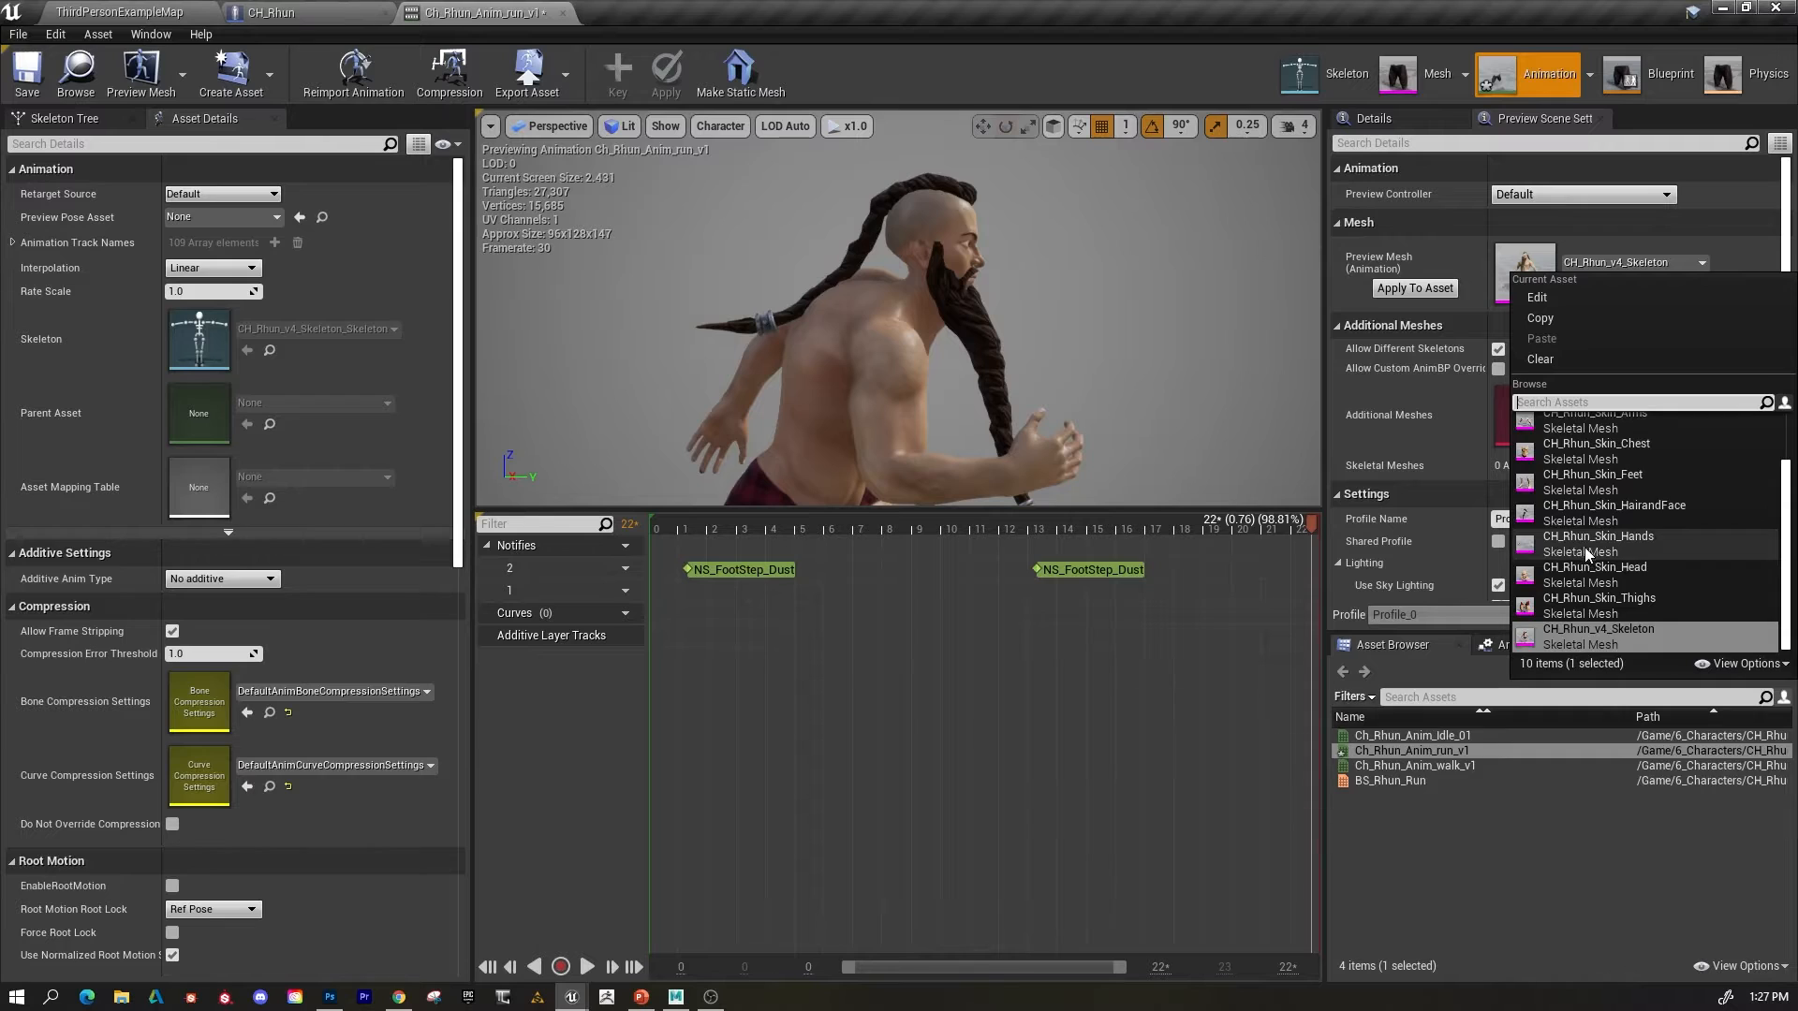
pyautogui.scroll(1, 1585, 549)
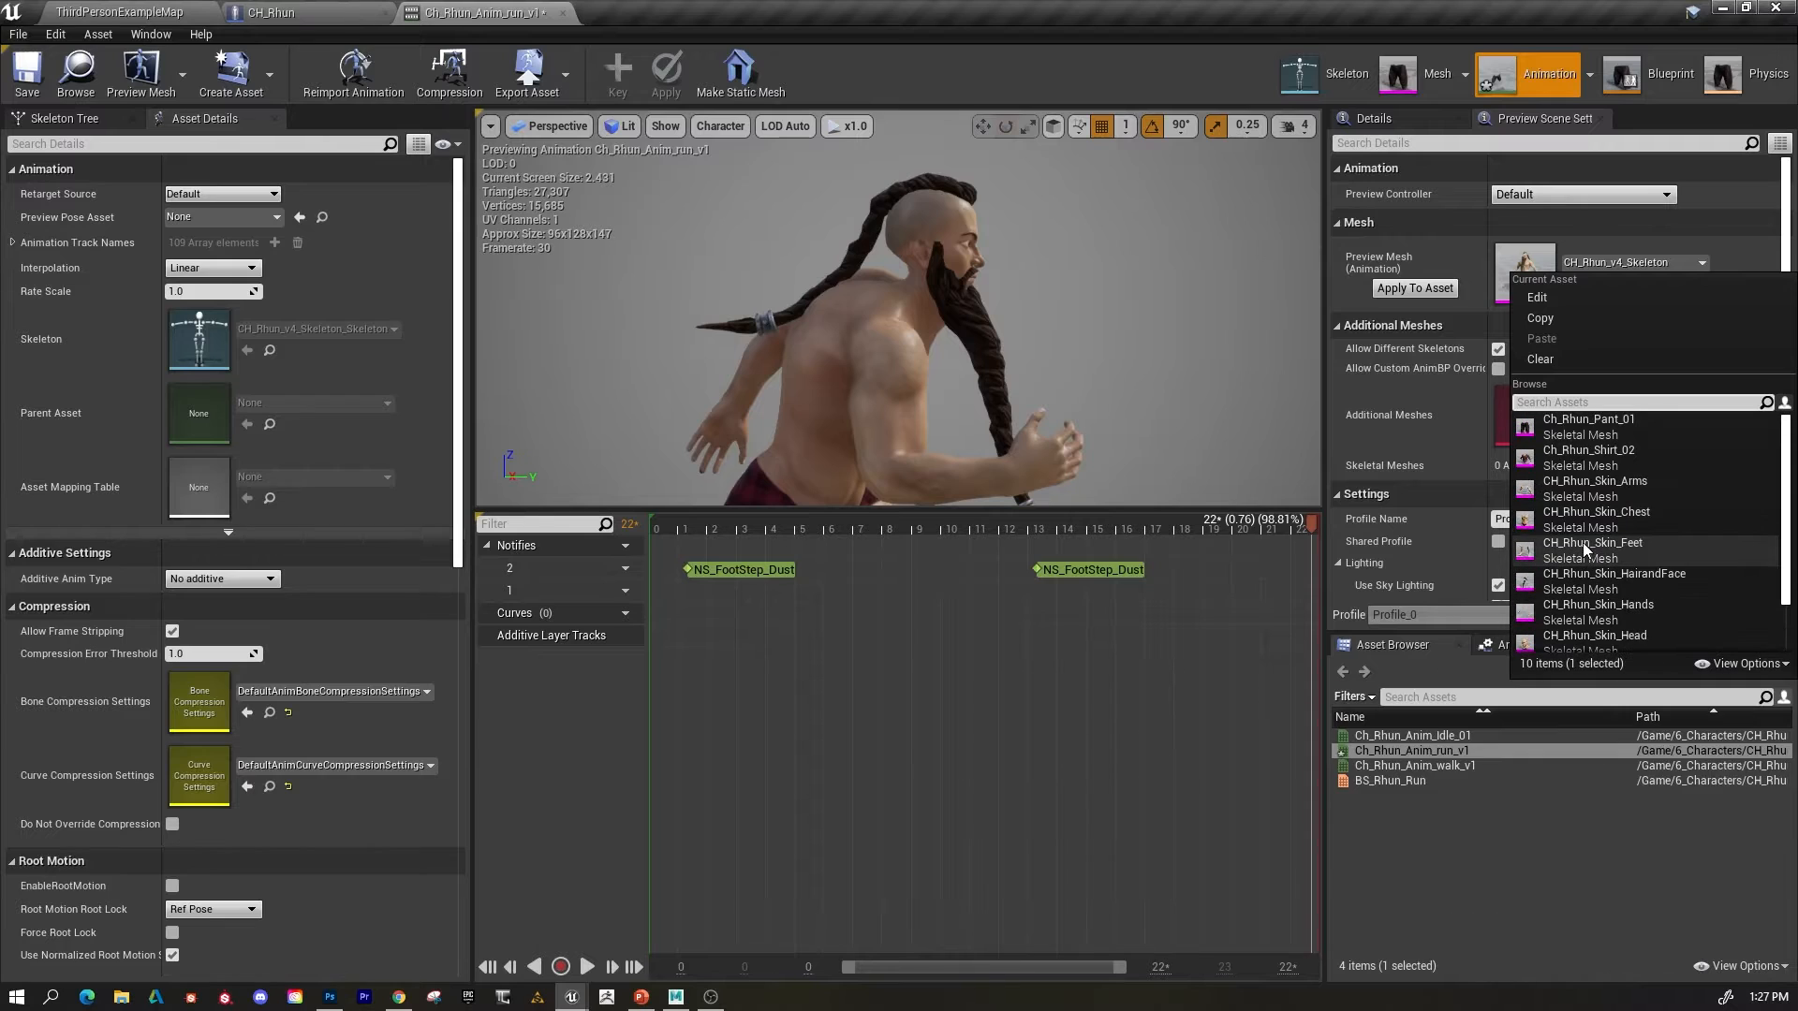
pyautogui.click(1581, 426)
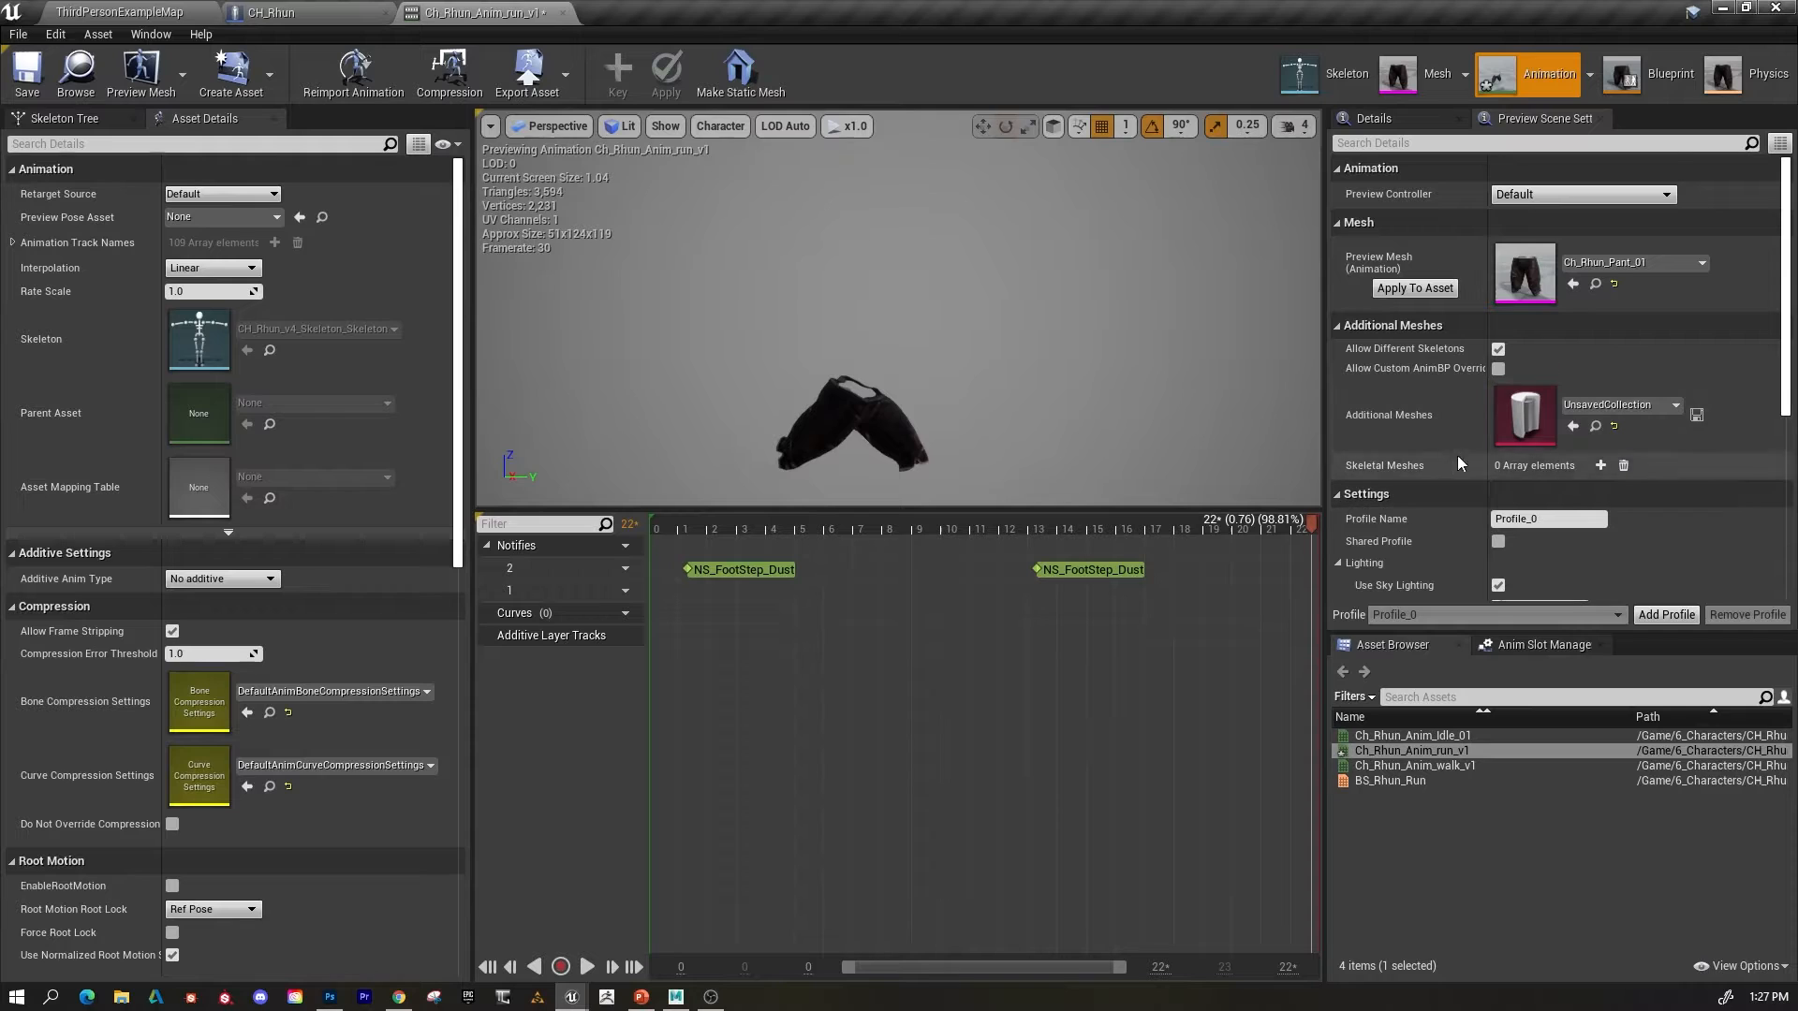
# Add five empty Skeletal Meshes elements under the preview scene's Additional Meshes.
pyautogui.scroll(-1, 1580, 454)
pyautogui.click(1599, 438)
pyautogui.scroll(-2, 1599, 440)
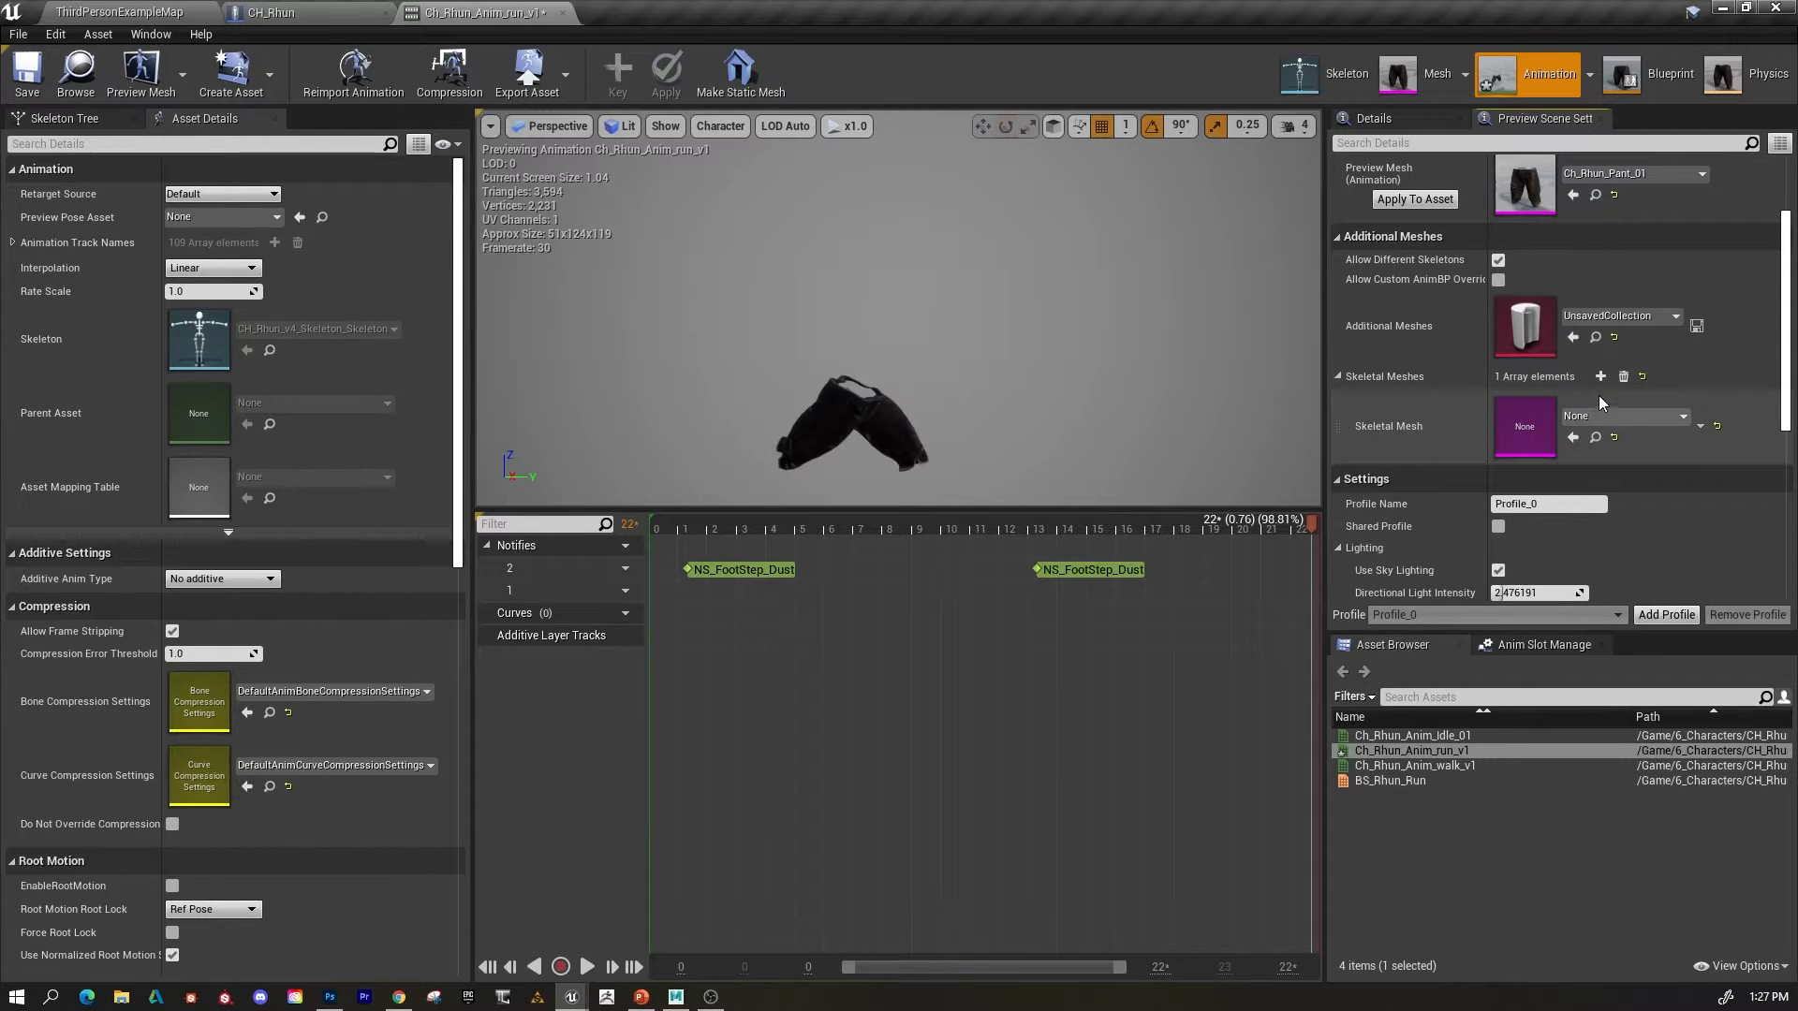
pyautogui.click(1599, 377)
pyautogui.click(1600, 378)
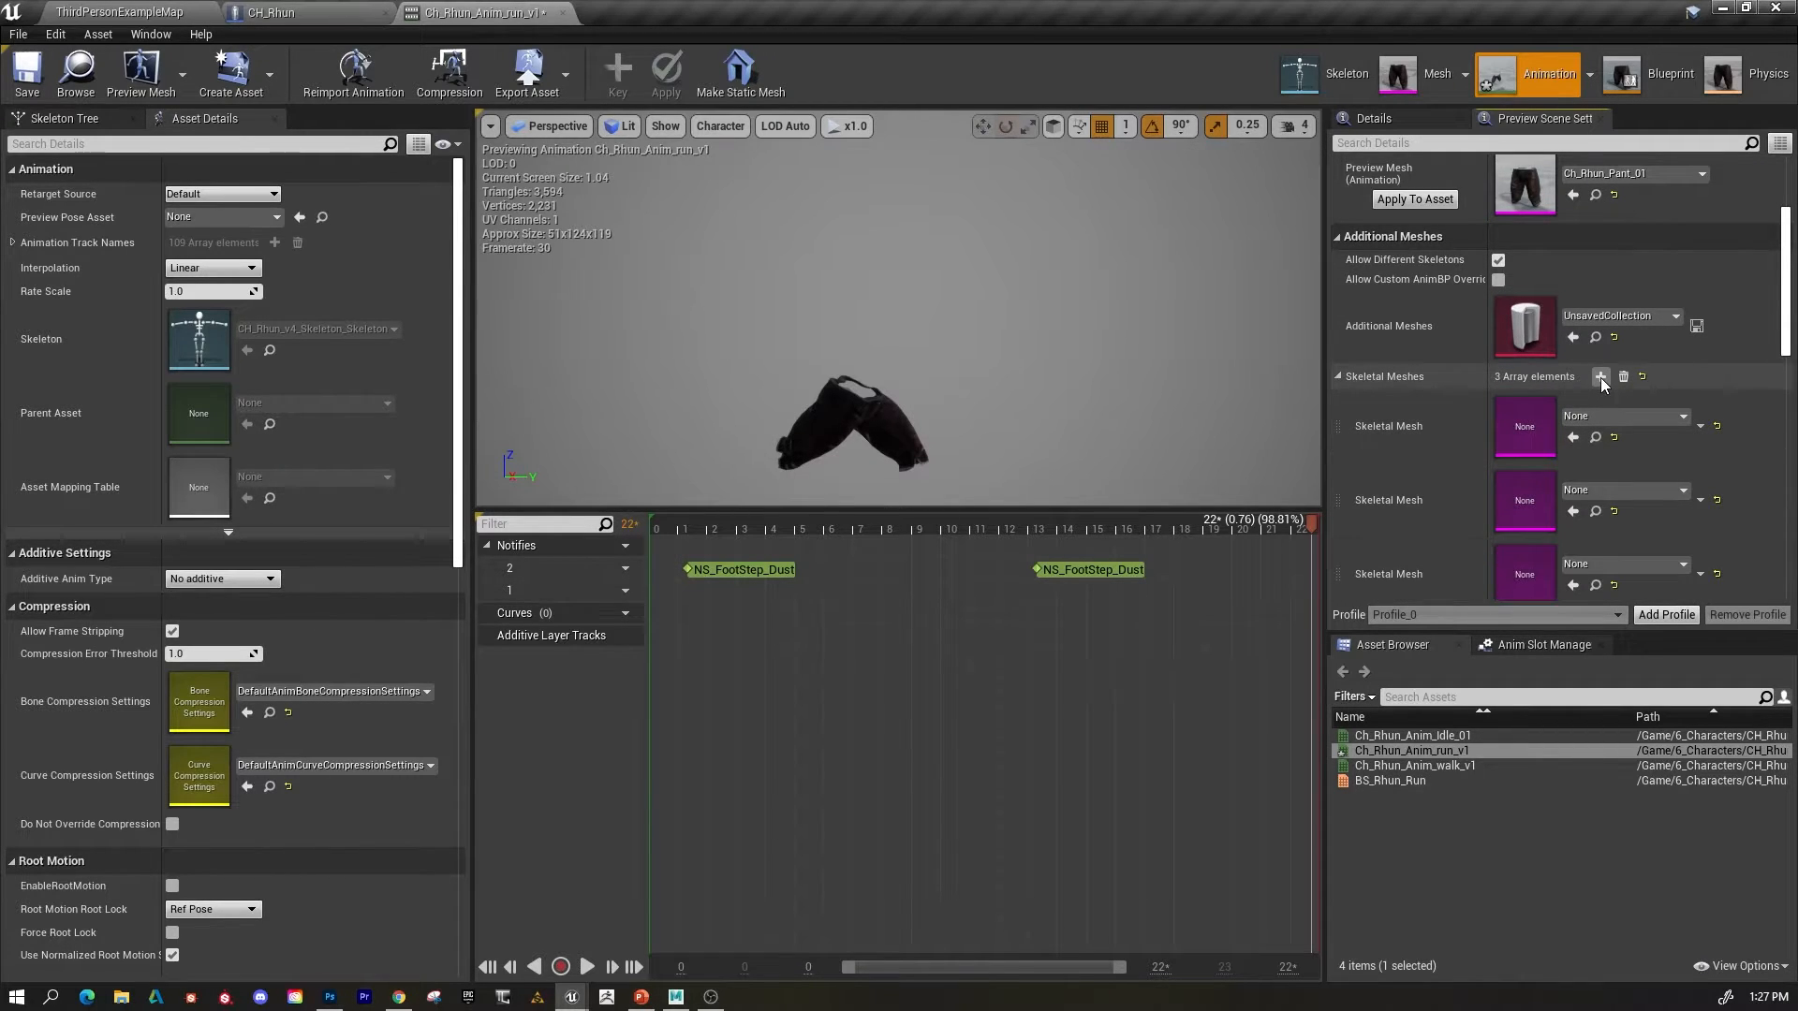
pyautogui.click(1601, 377)
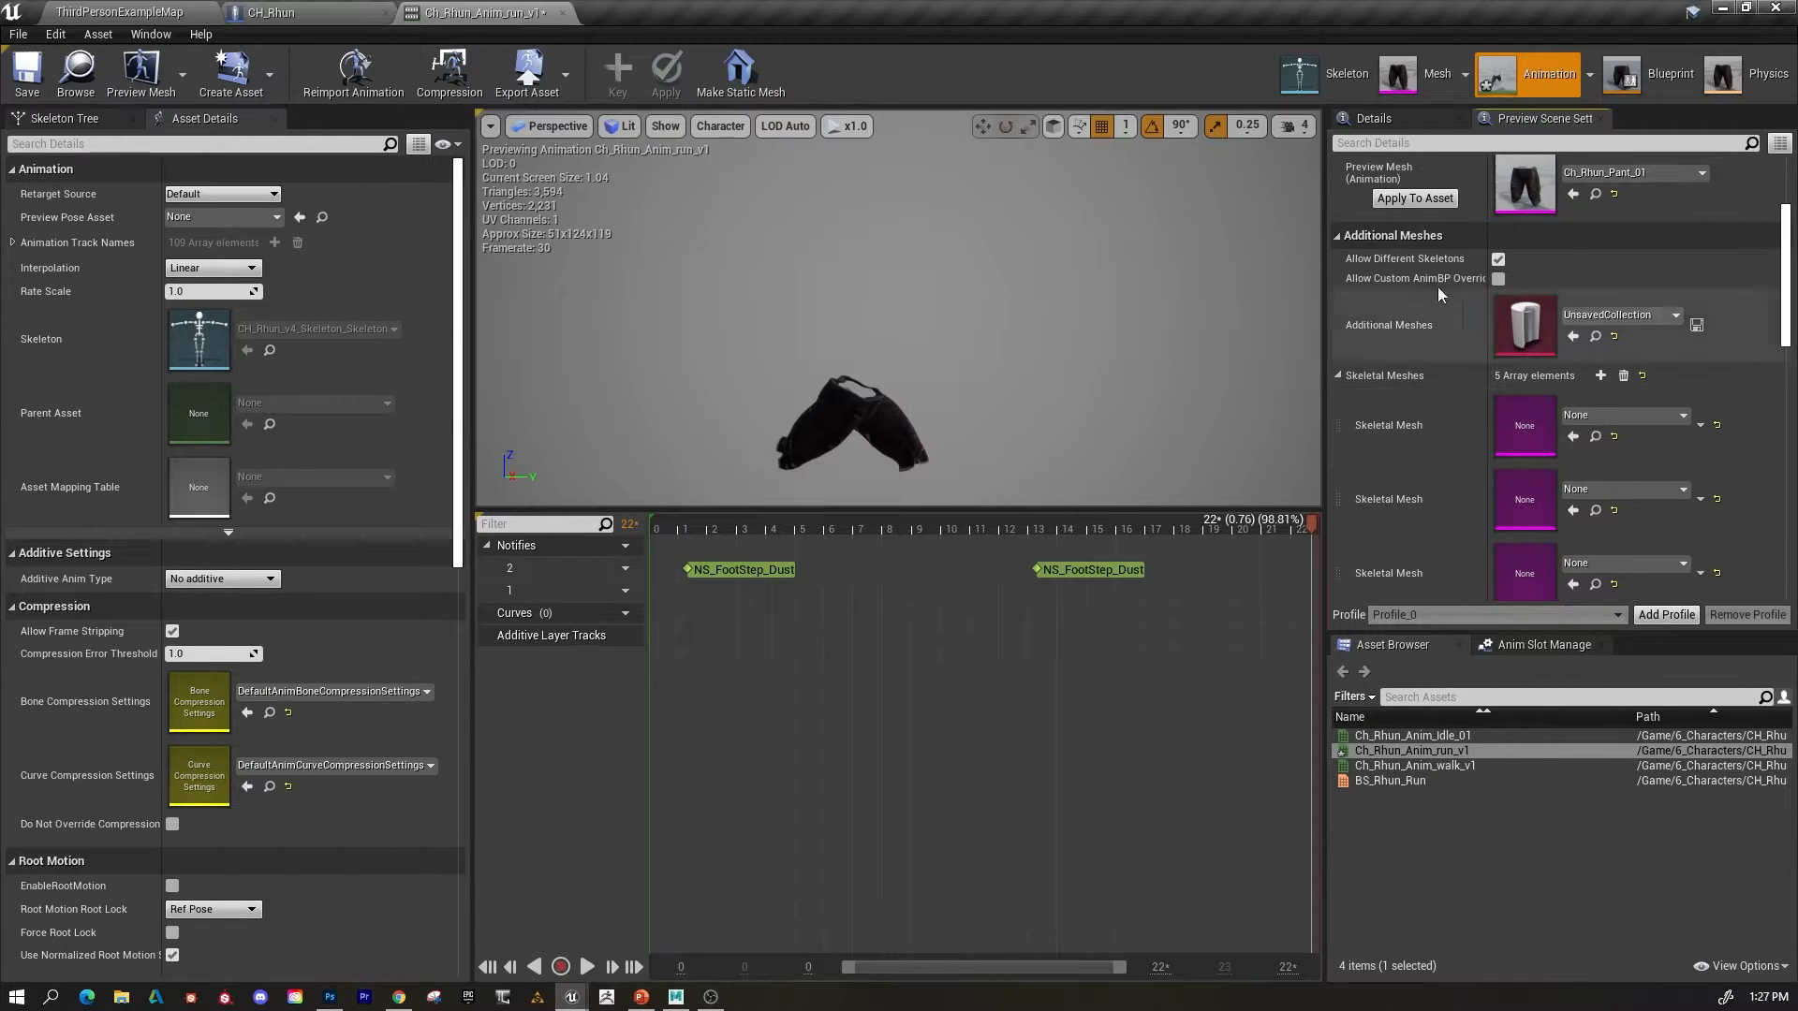
# Assign Ch_Rhun_Shirt_02 and CH_Rhun_Skin_Head to the first two additional skeletal mesh elements.
pyautogui.scroll(-3, 1480, 272)
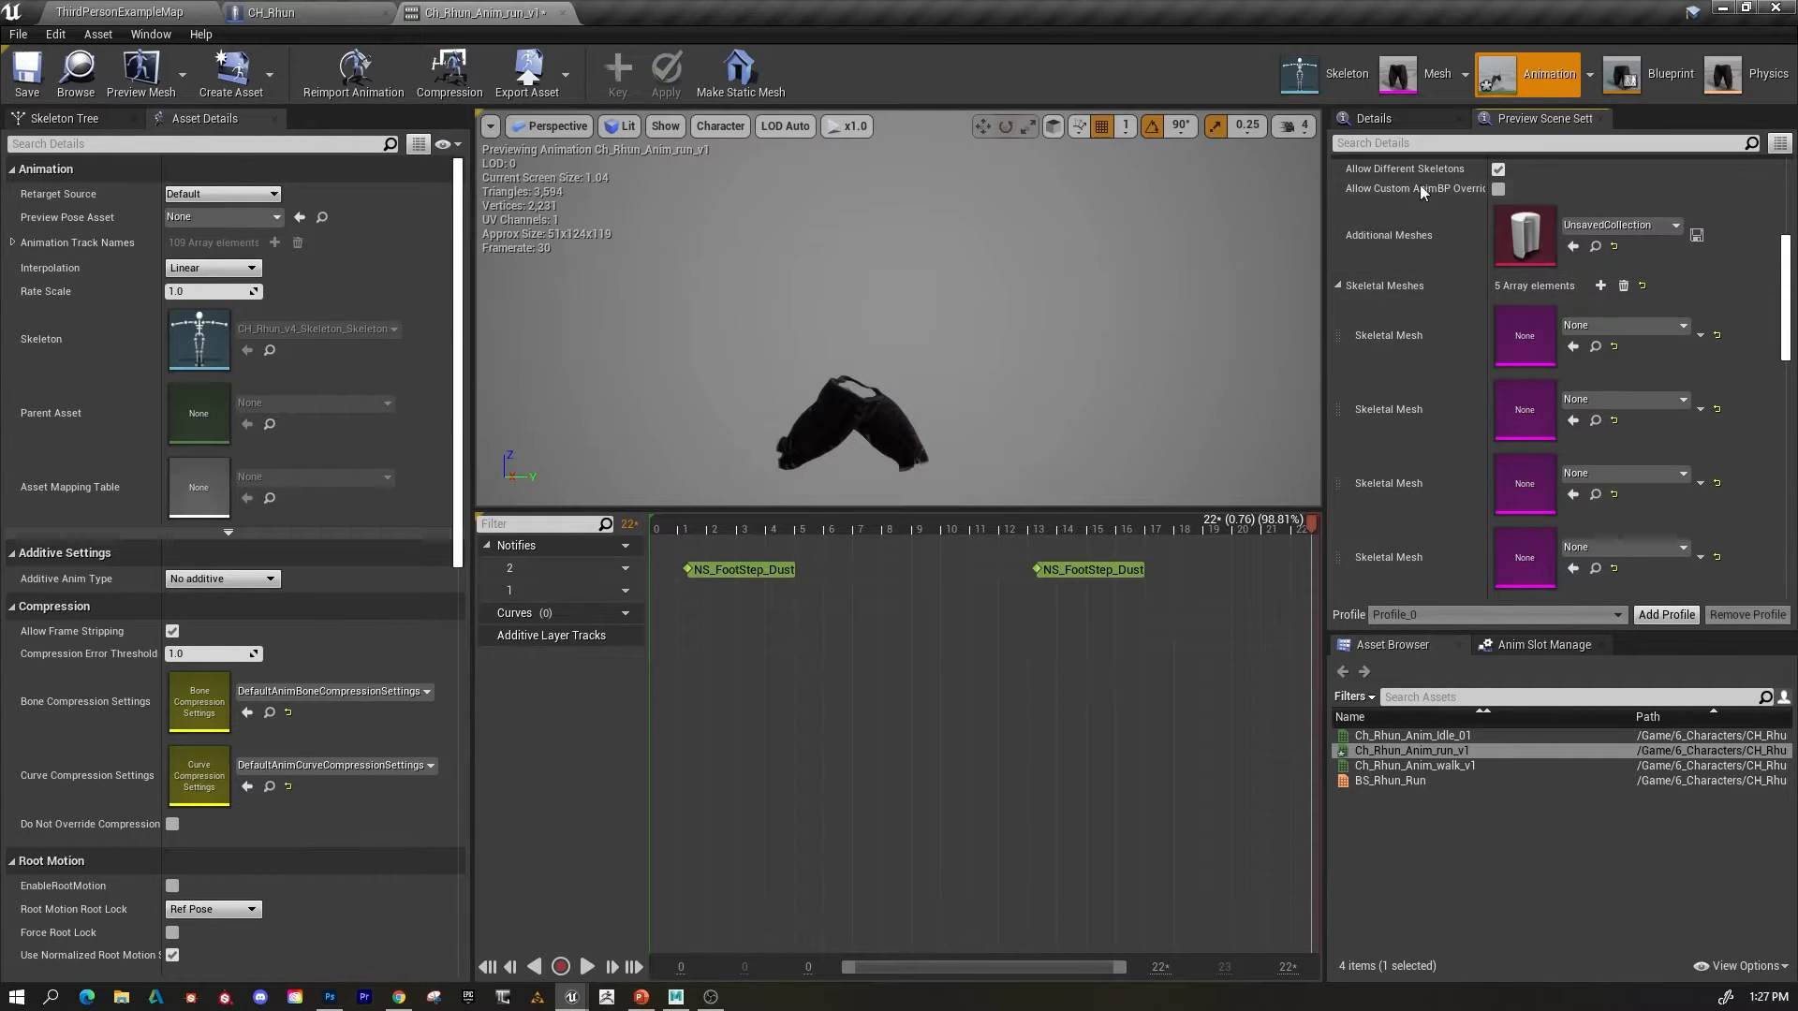
pyautogui.scroll(5, 1455, 440)
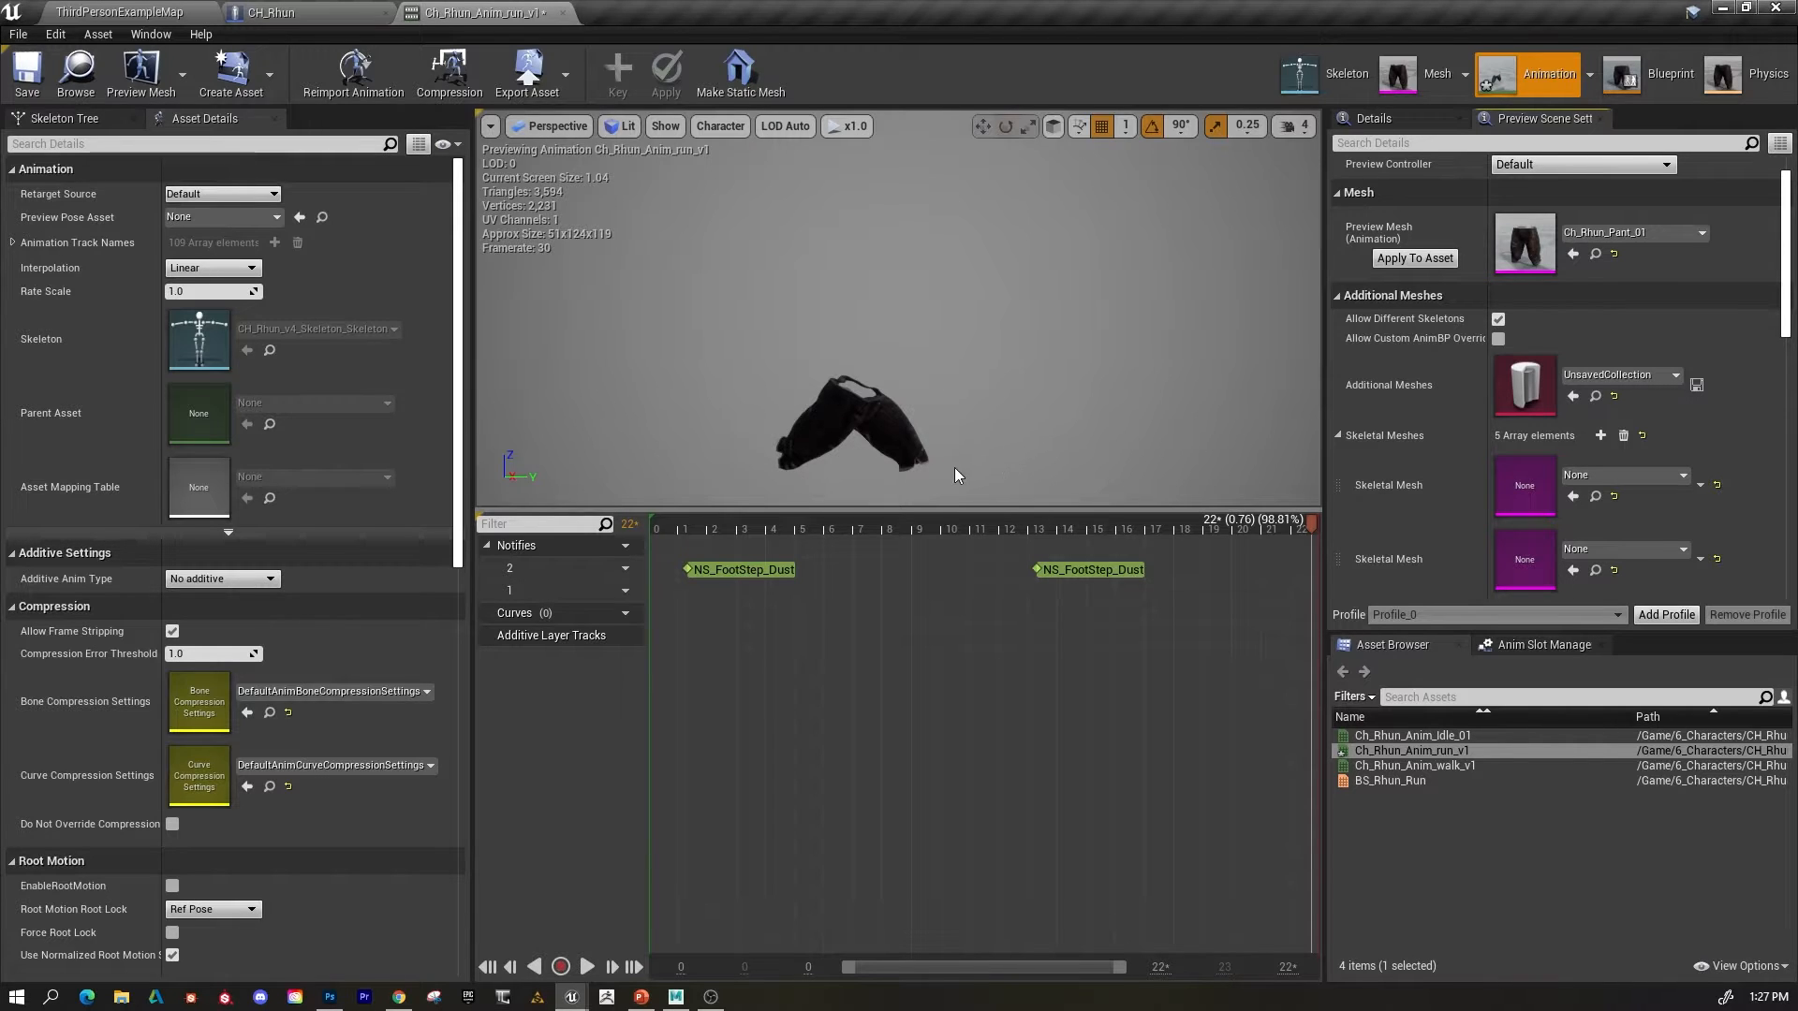
pyautogui.scroll(-2, 1474, 450)
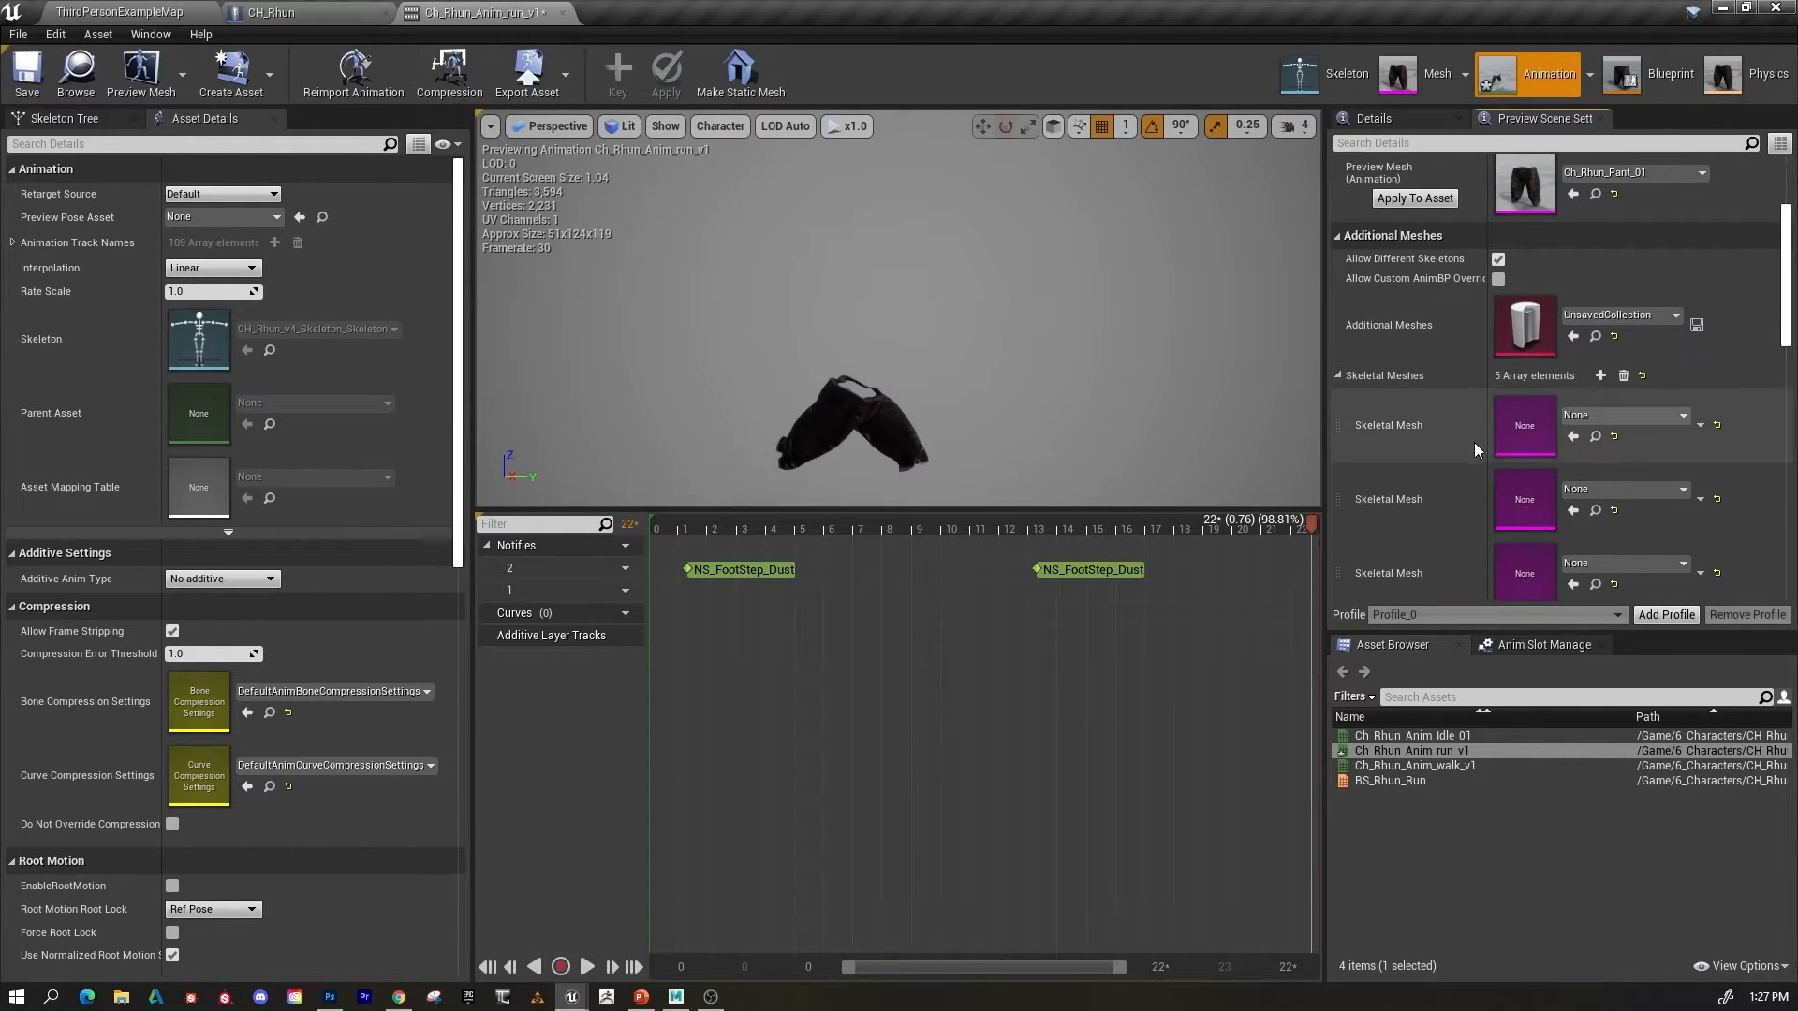
pyautogui.click(1683, 417)
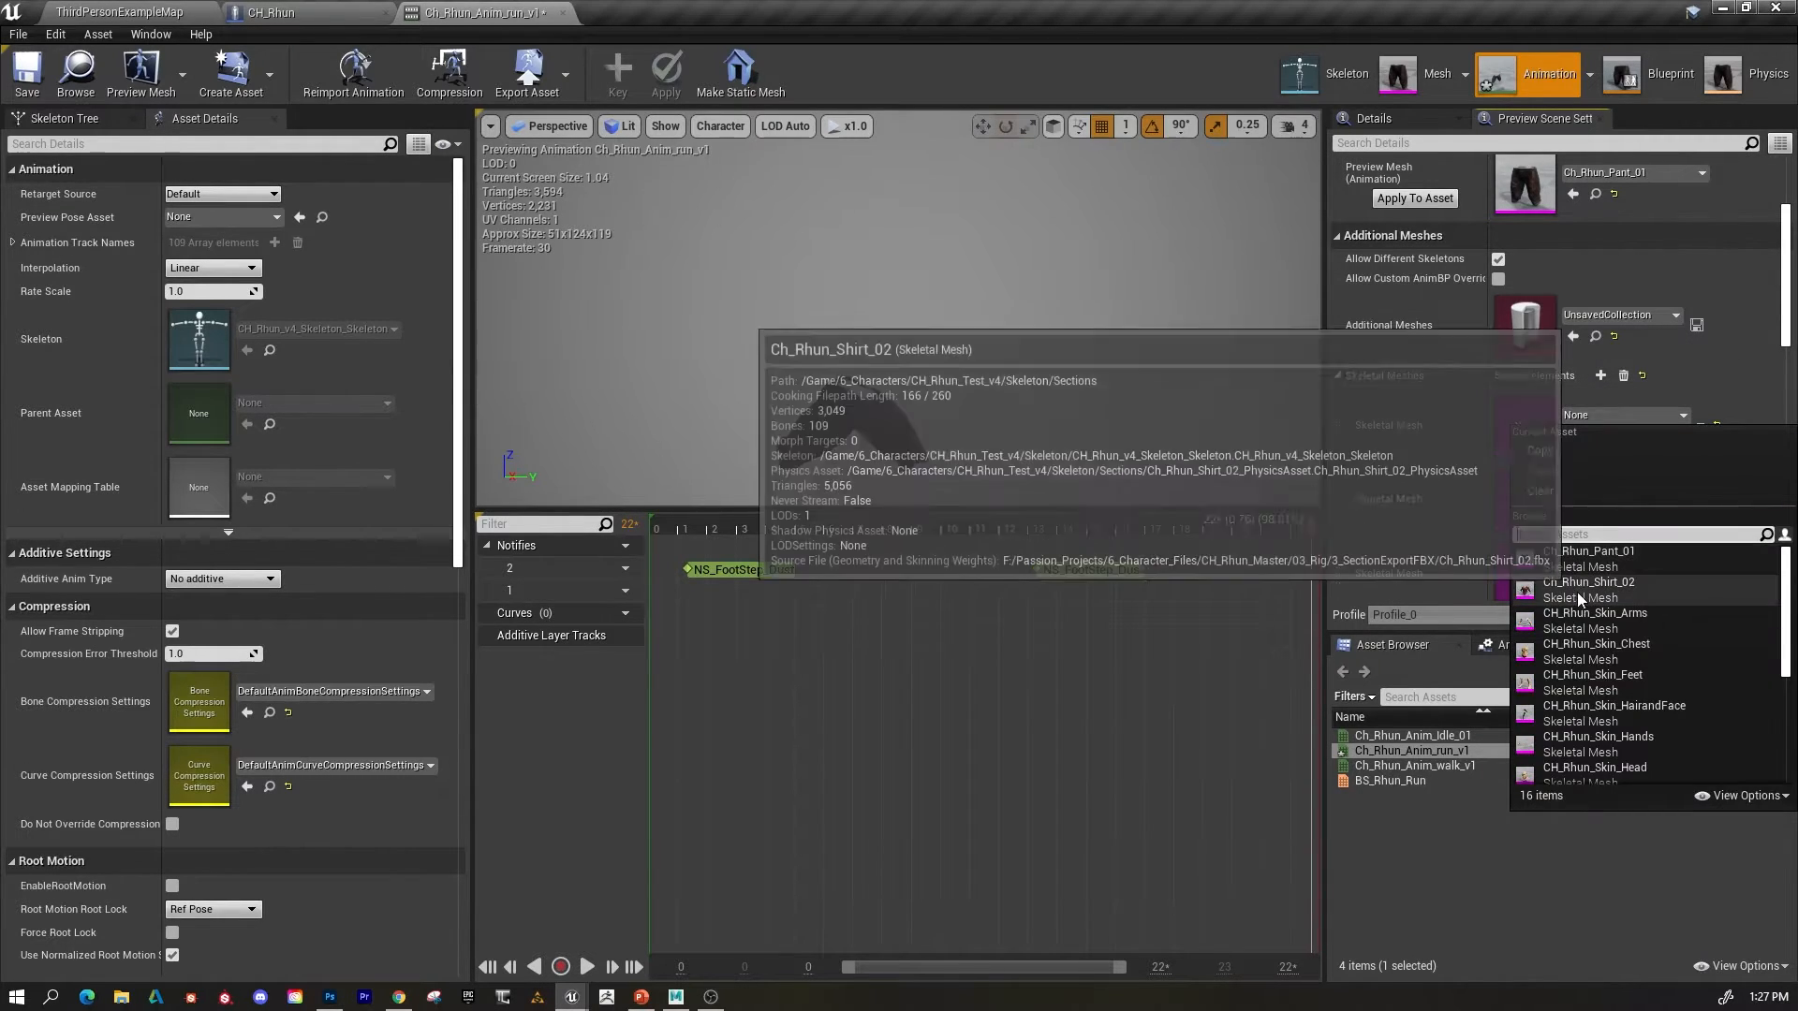
pyautogui.click(1576, 588)
pyautogui.scroll(-2, 1503, 380)
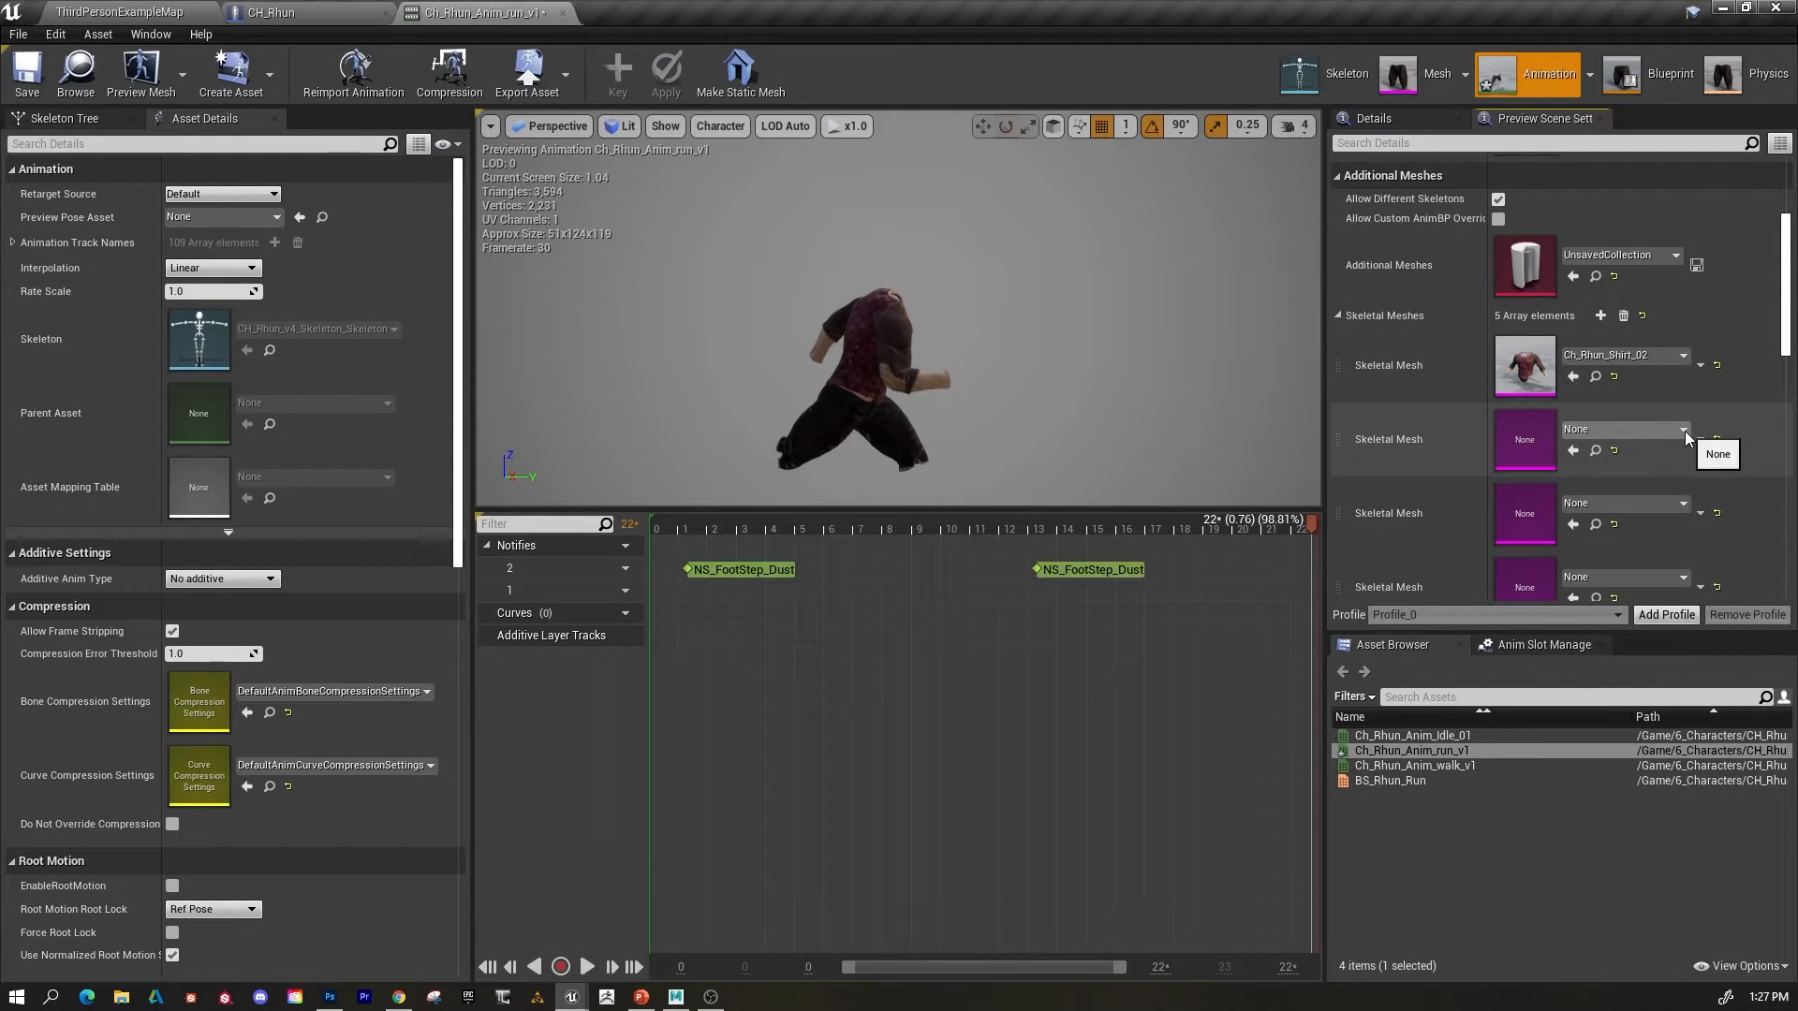
pyautogui.click(1683, 429)
pyautogui.scroll(-2, 1582, 719)
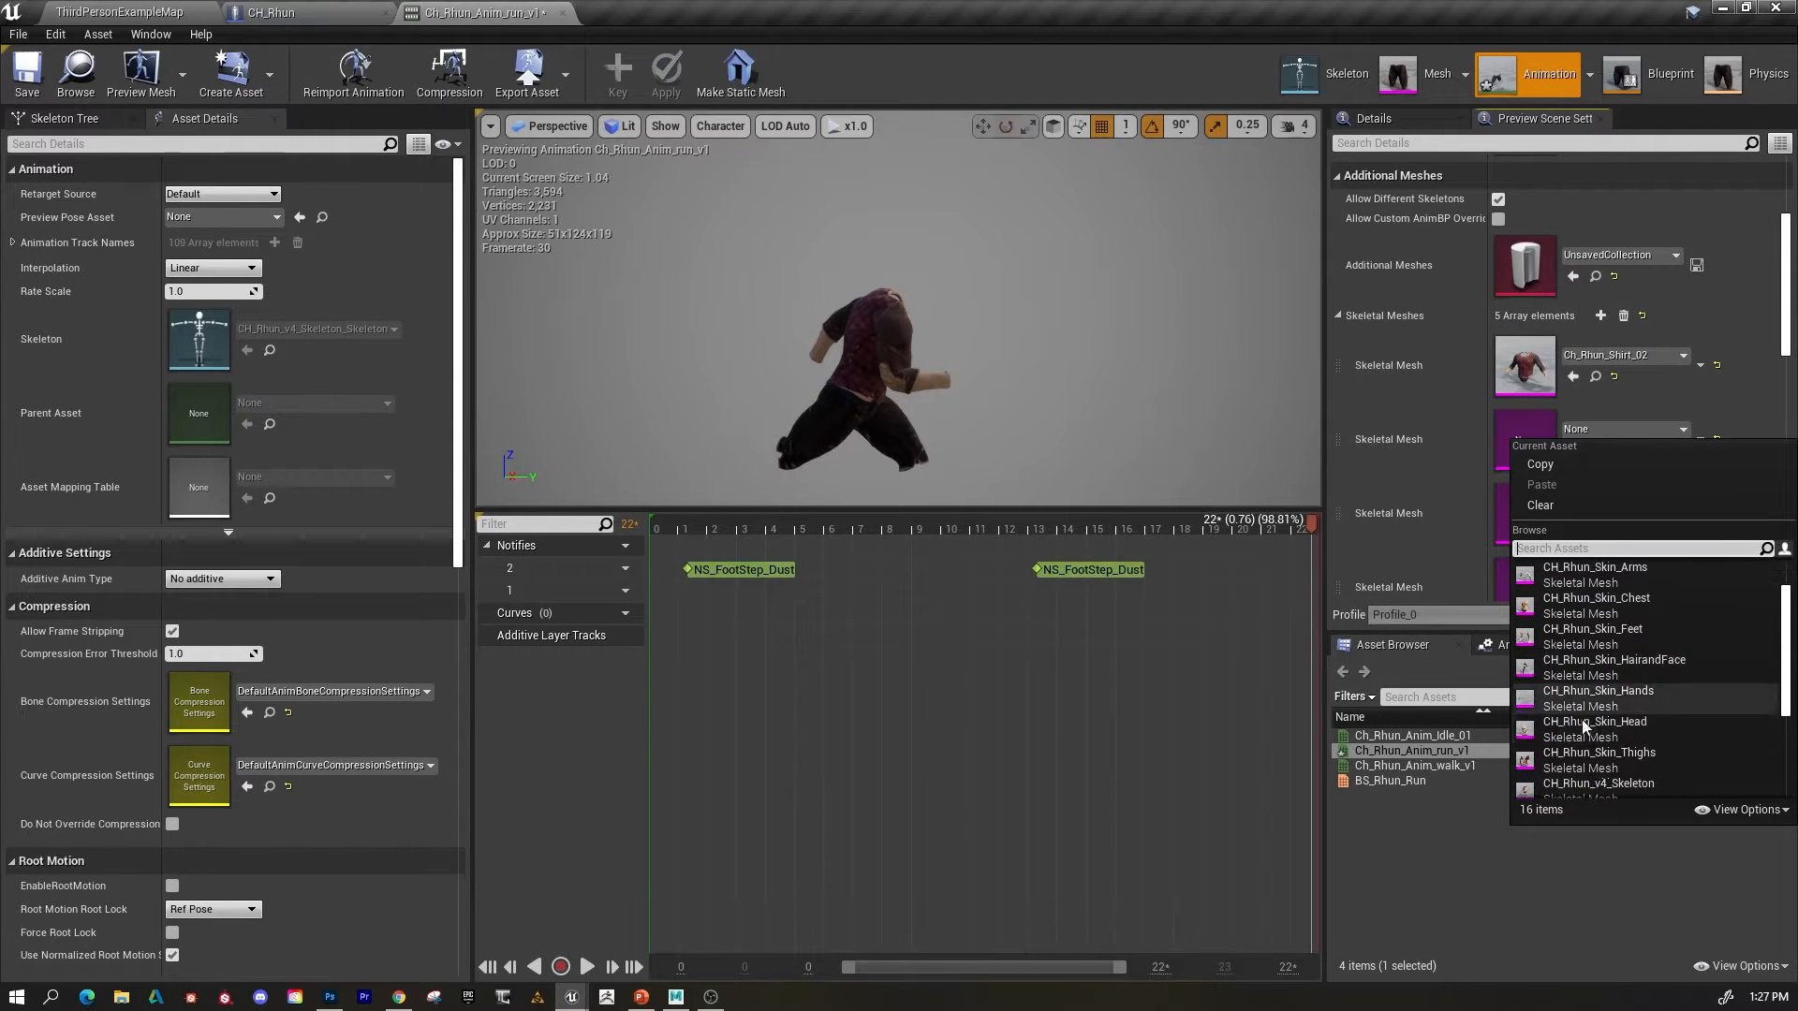
pyautogui.click(1594, 721)
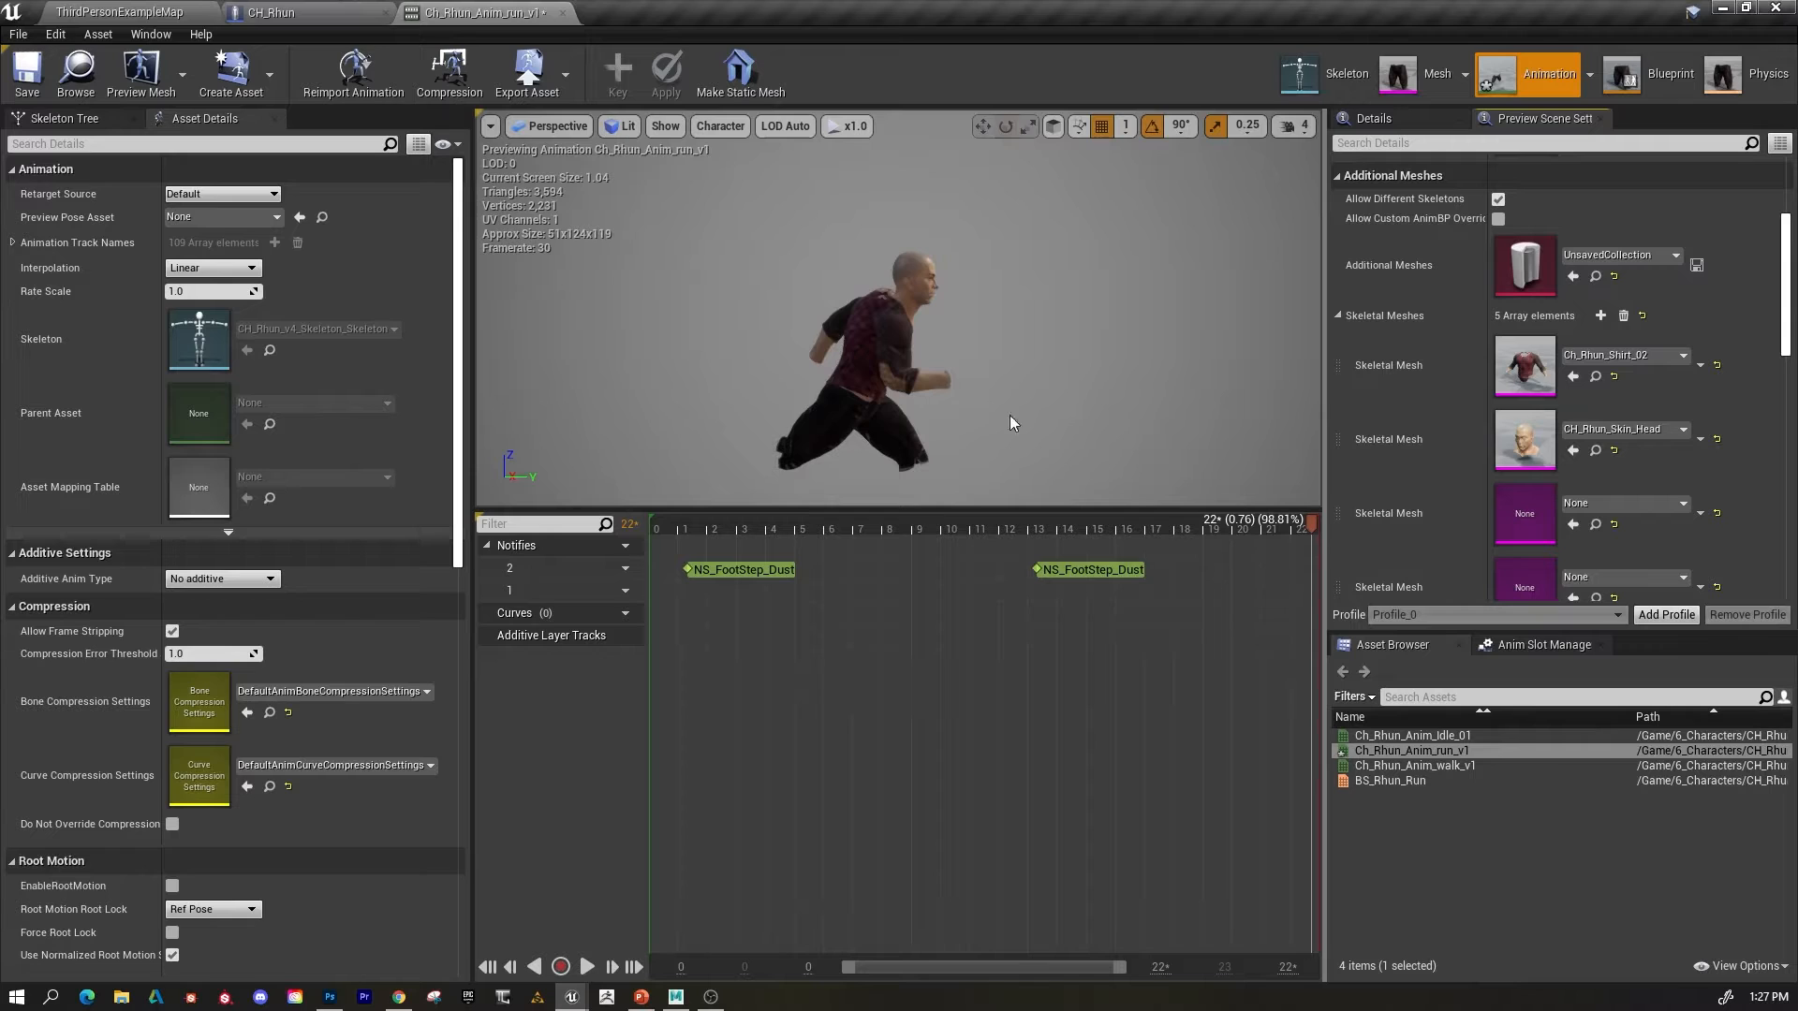
# Assign CH_Rhun_Skin_Feet to the third and CH_Rhun_Skin_HairandFace to the fourth additional skeletal mesh element.
pyautogui.scroll(5, 996, 305)
pyautogui.scroll(-4, 996, 305)
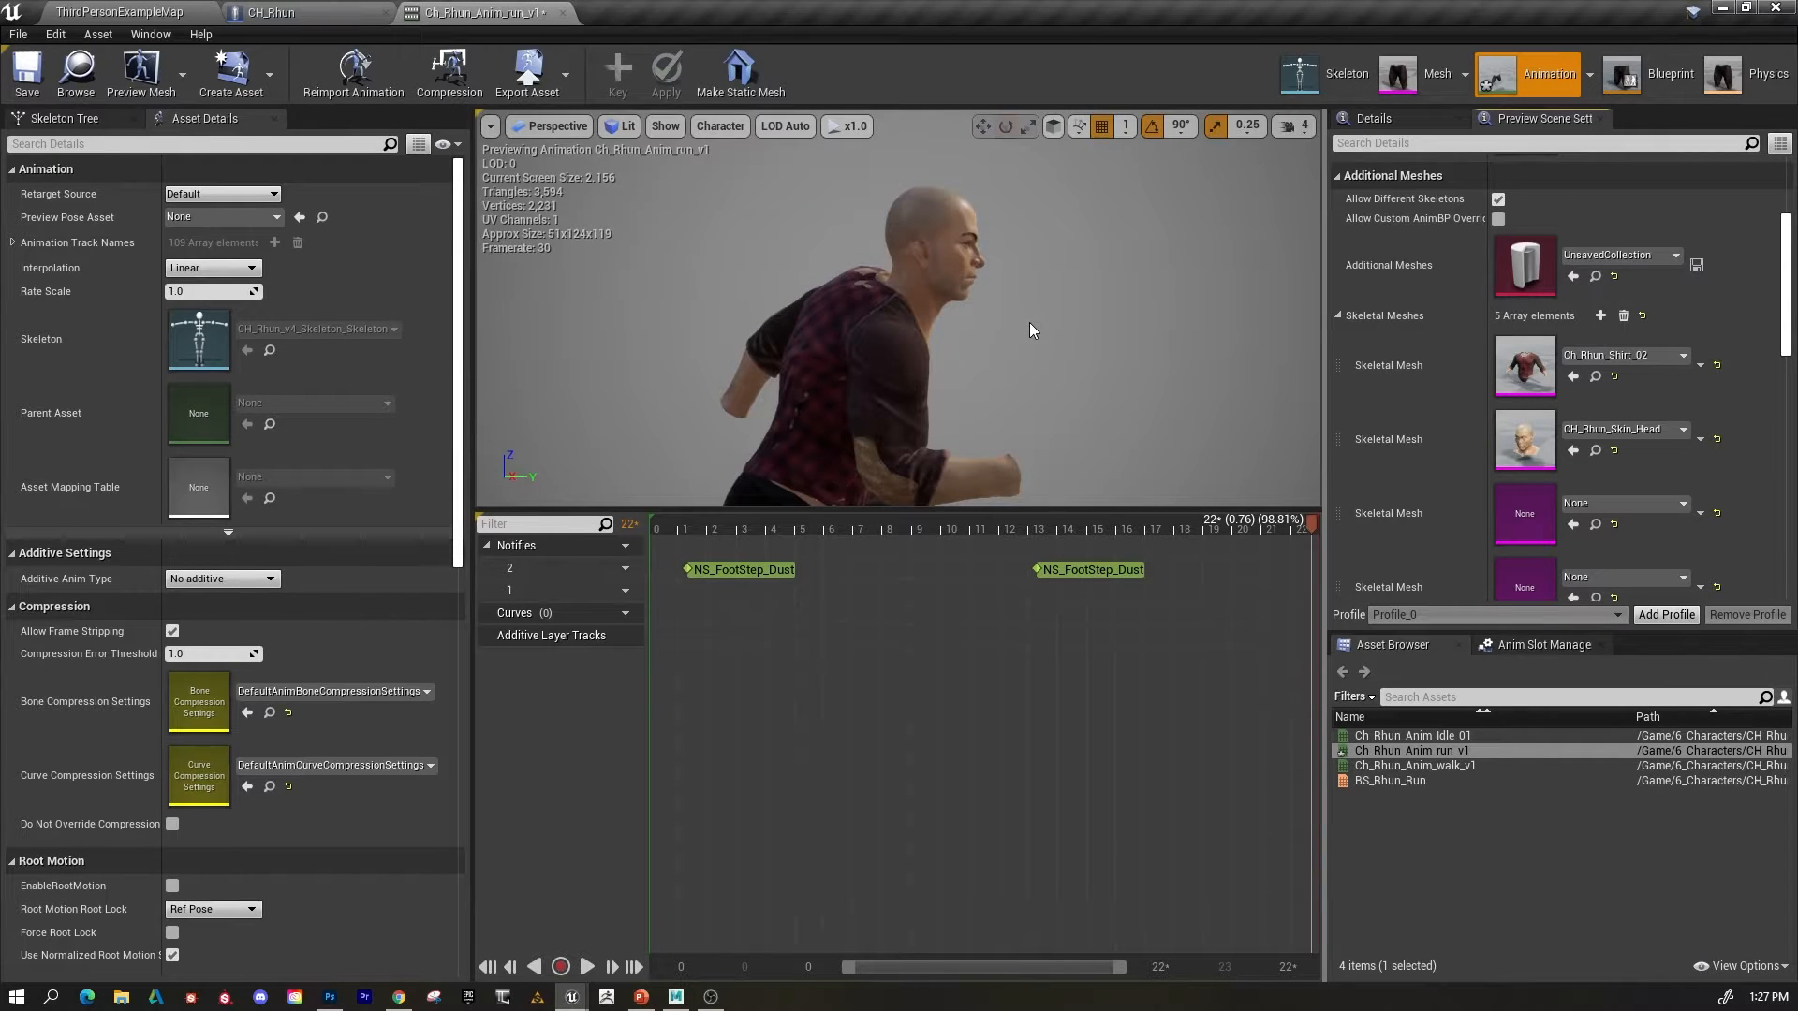
pyautogui.moveTo(1024, 330)
pyautogui.keyDown('alt'); pyautogui.mouseDown()
pyautogui.moveTo(1217, 329)
pyautogui.moveTo(1039, 329)
pyautogui.mouseUp(); pyautogui.keyUp('alt')
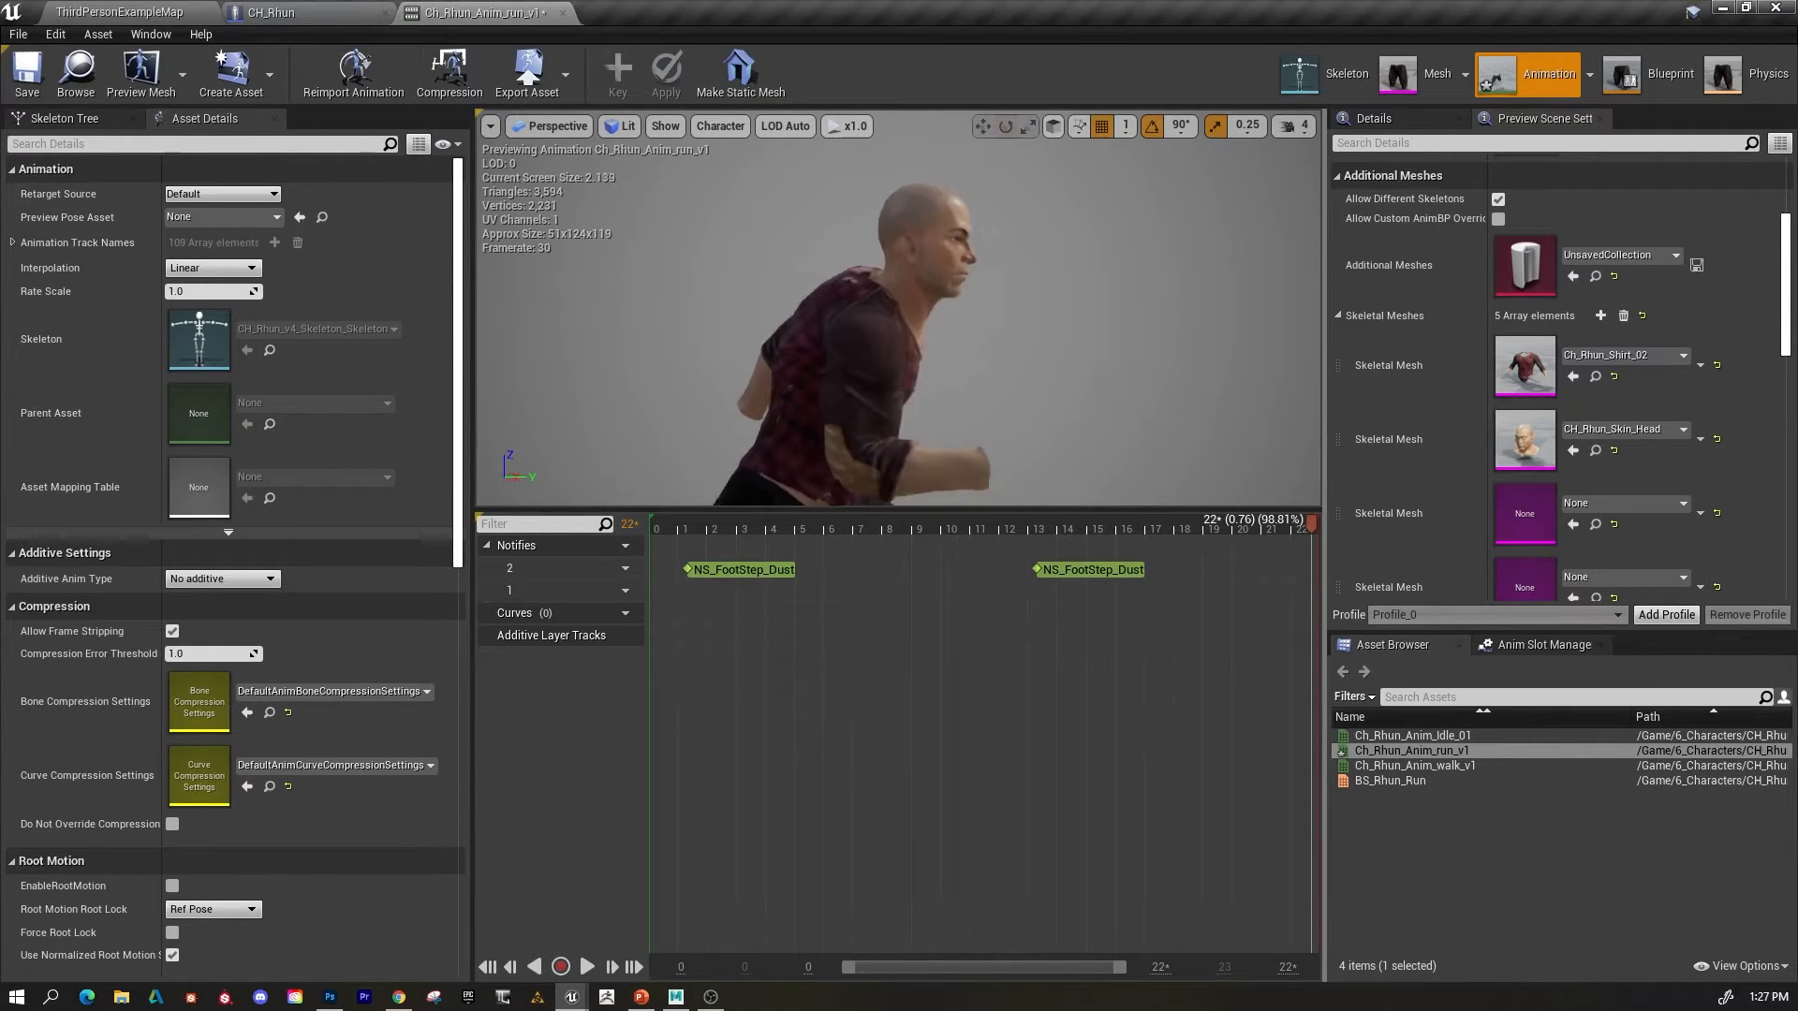
pyautogui.click(1686, 504)
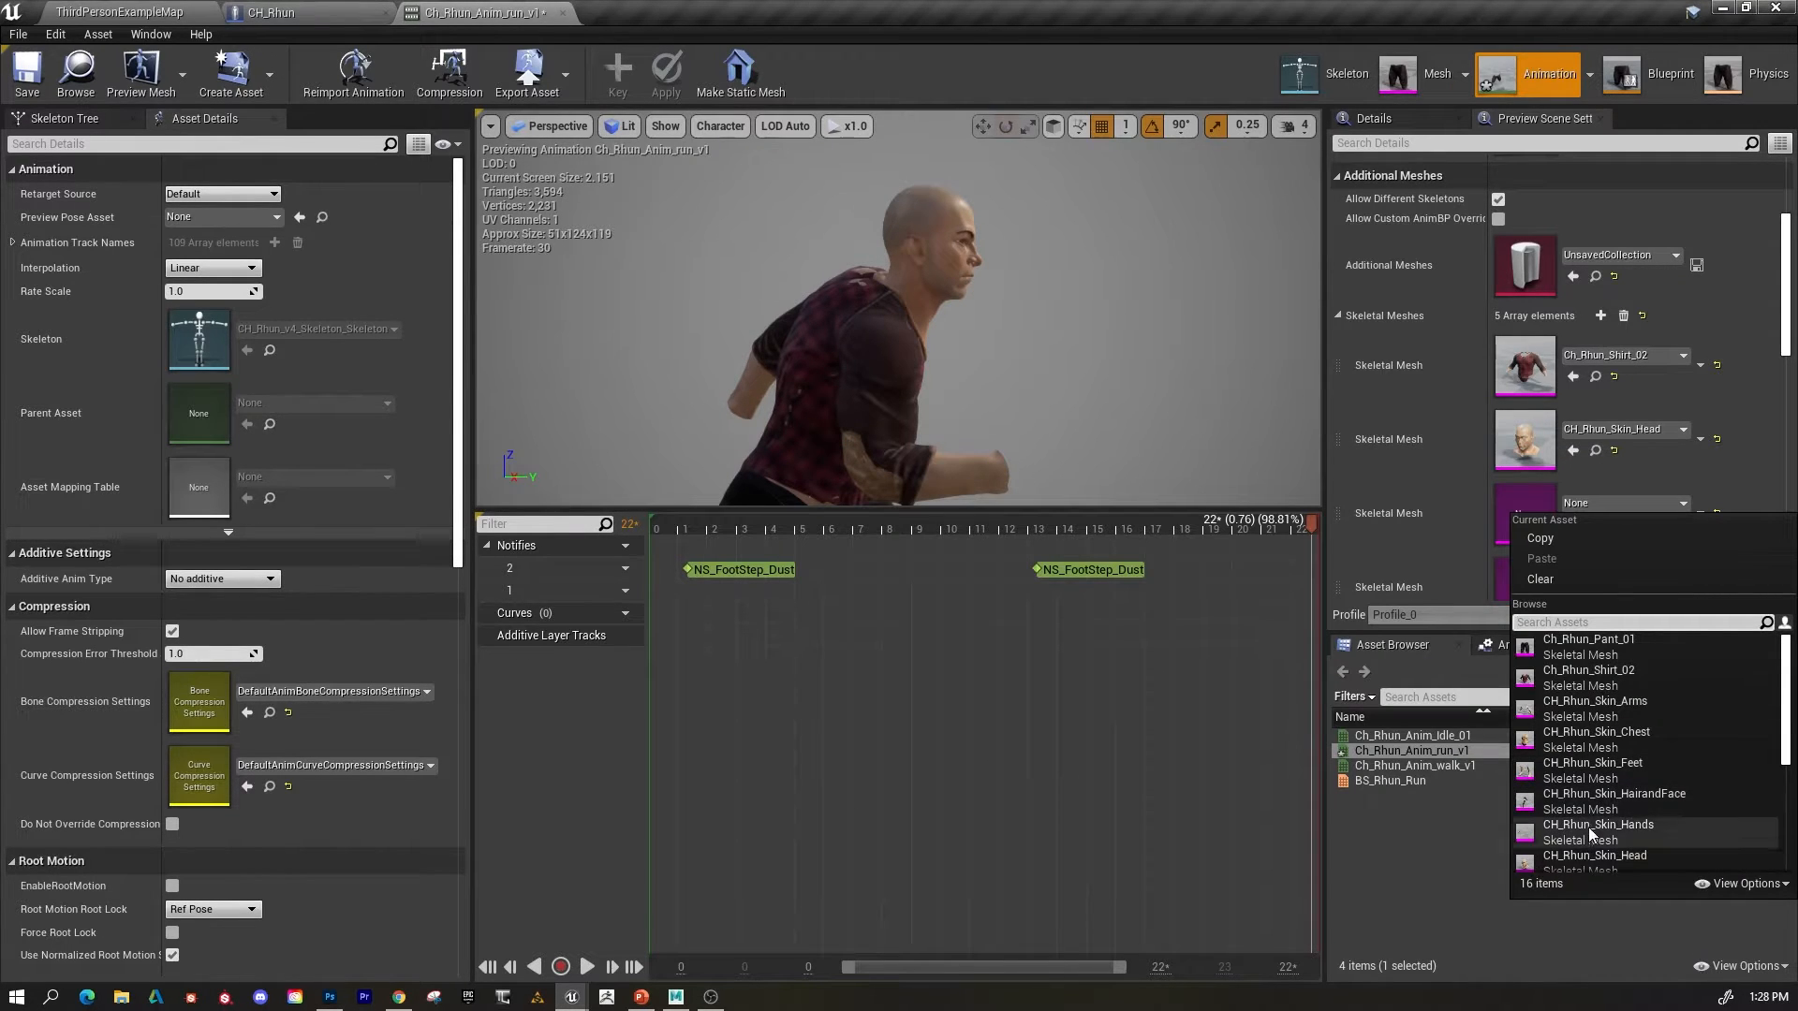
pyautogui.click(1582, 769)
pyautogui.scroll(-2, 1610, 502)
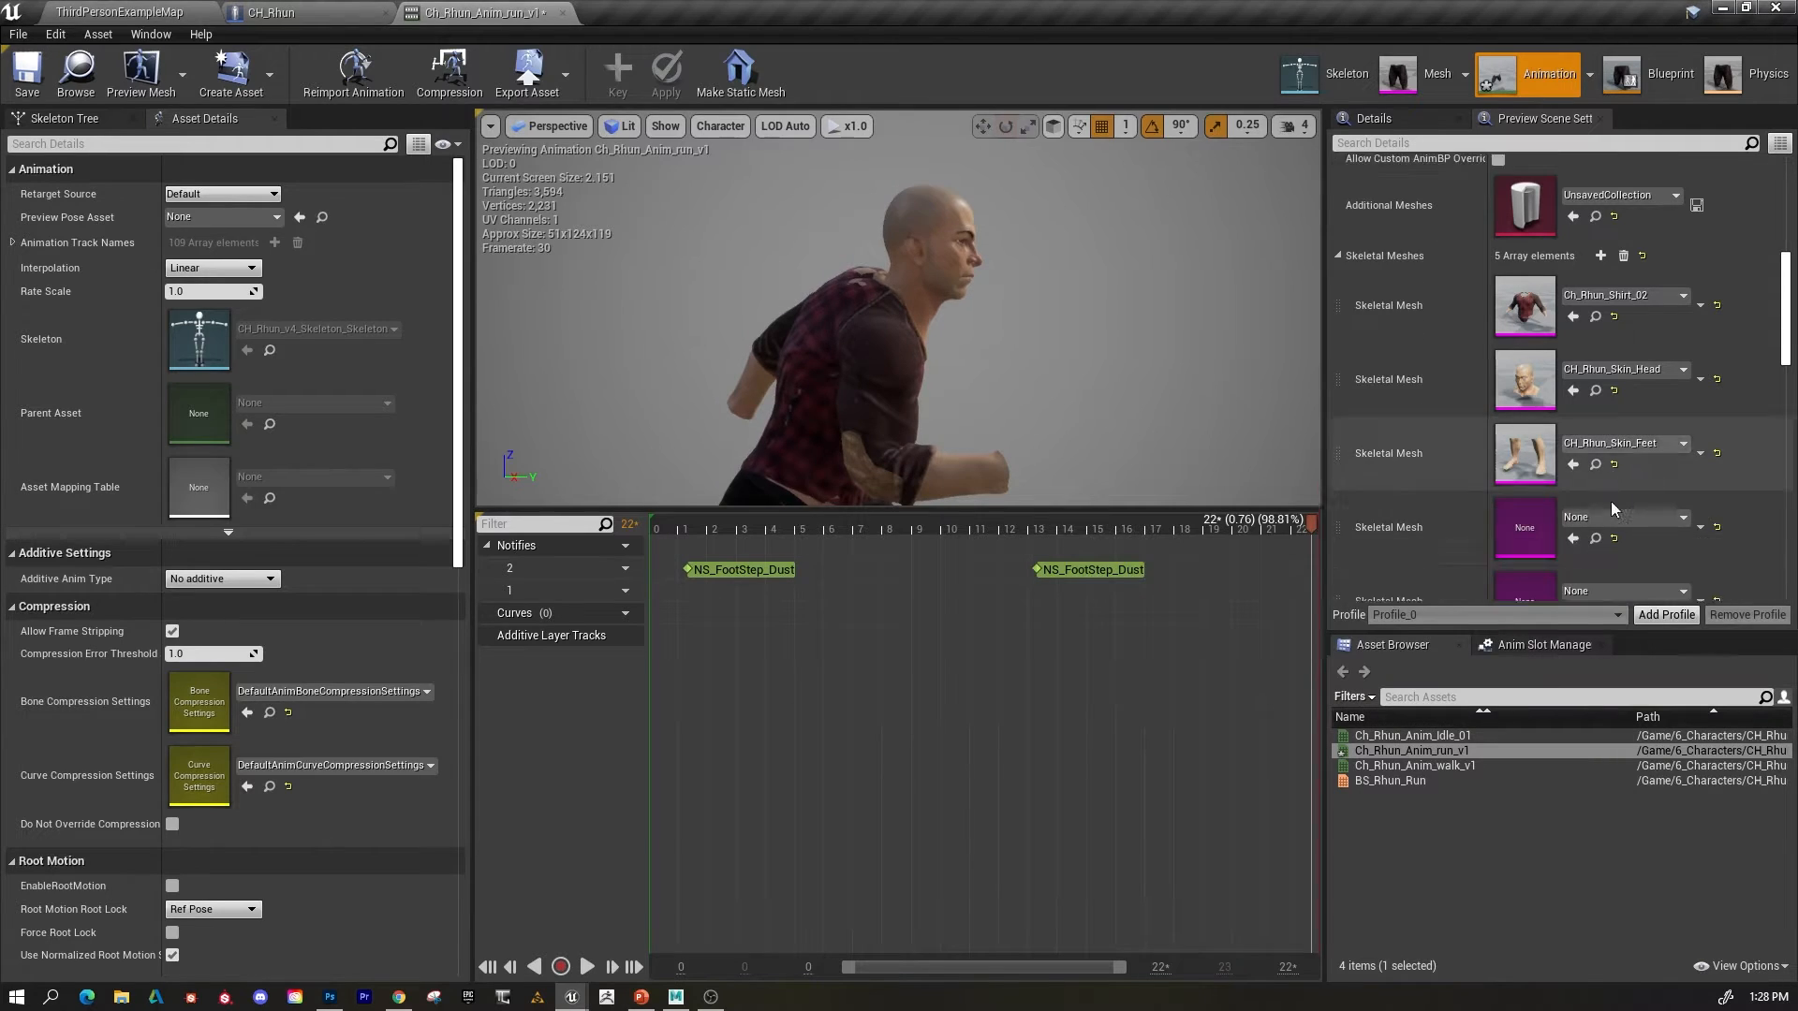
pyautogui.scroll(-1, 1610, 507)
pyautogui.click(1684, 487)
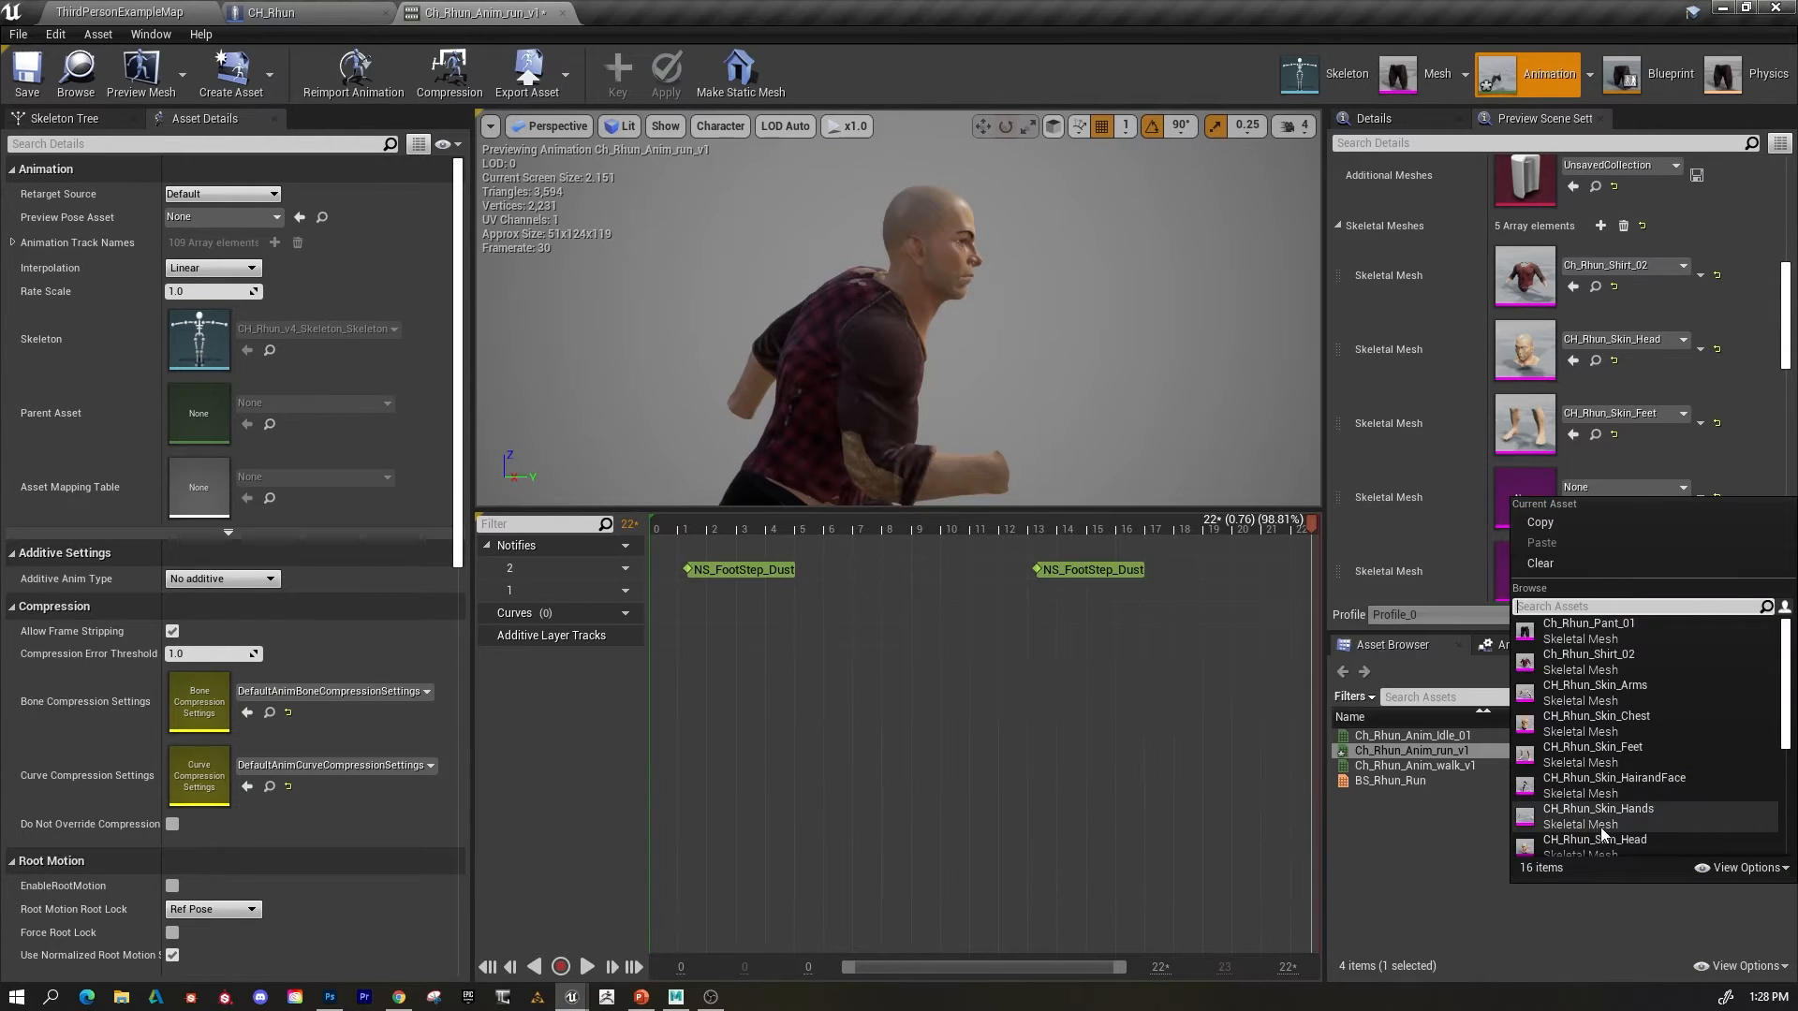
pyautogui.click(1603, 782)
pyautogui.scroll(-2, 1598, 380)
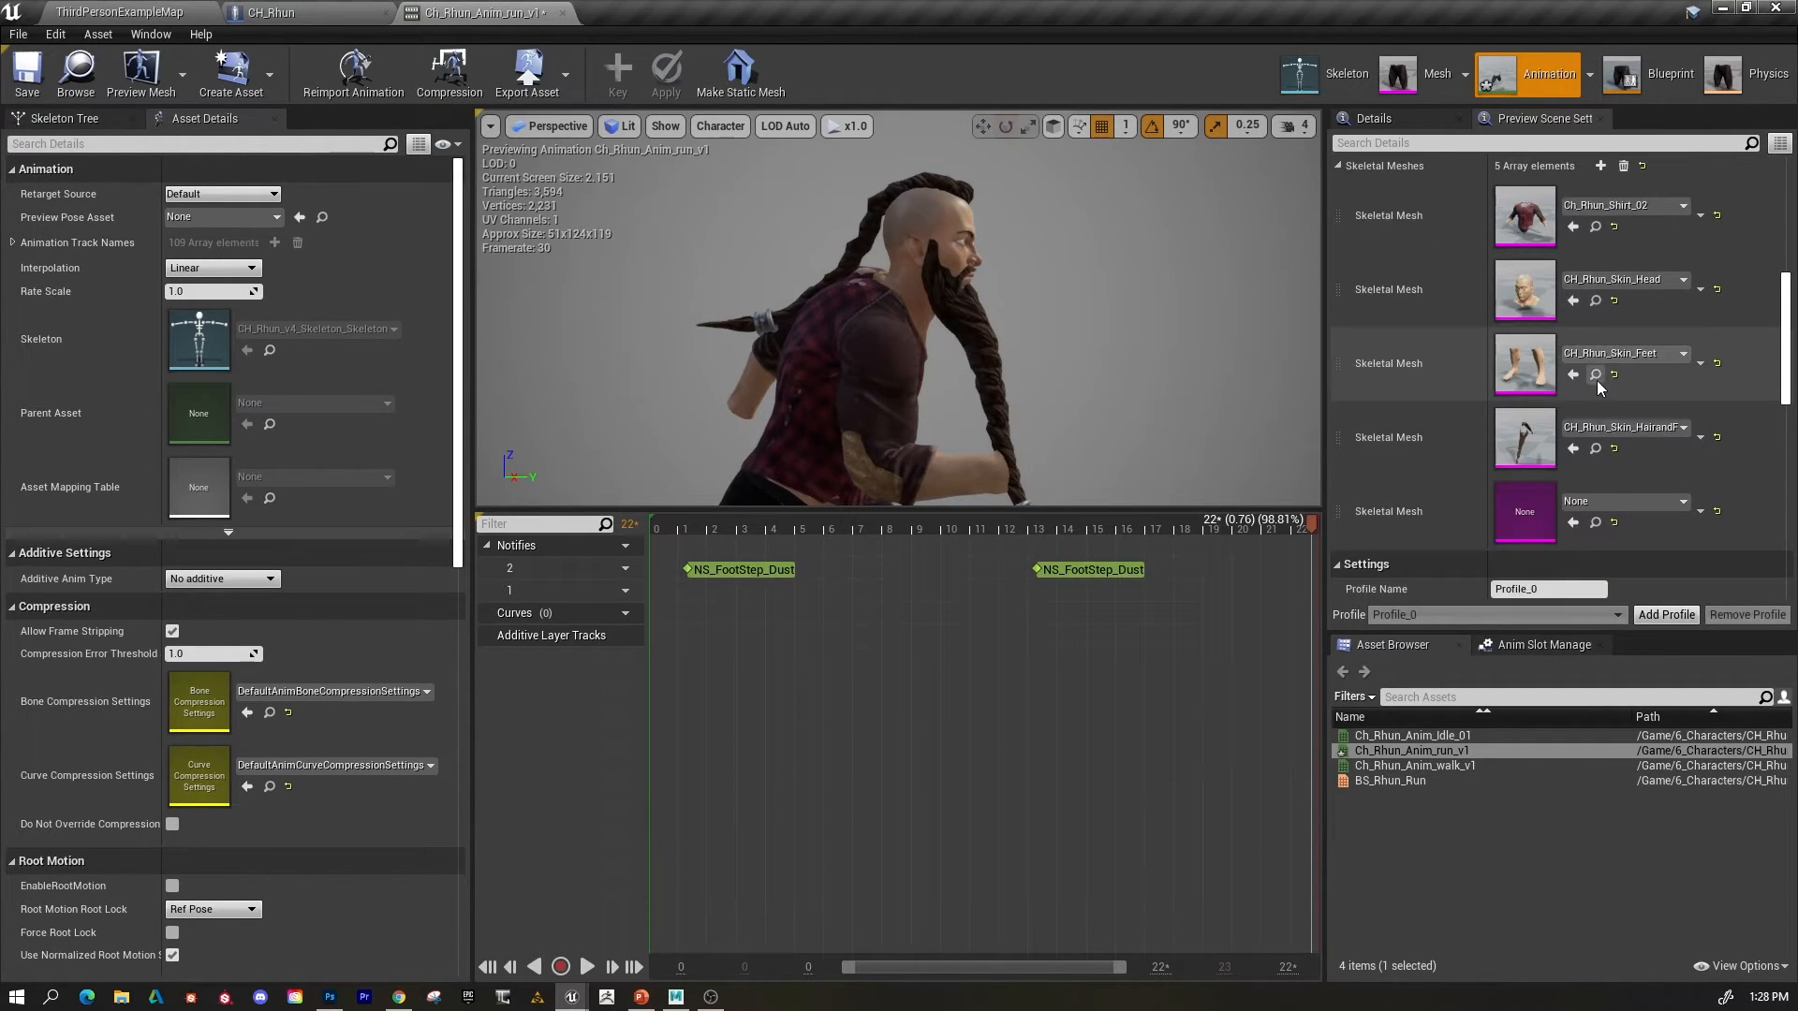
# Assign CH_Rhun_Skin_Hands to the fifth additional skeletal mesh element and view the assembled character up close.
pyautogui.click(1685, 502)
pyautogui.scroll(-2, 1582, 463)
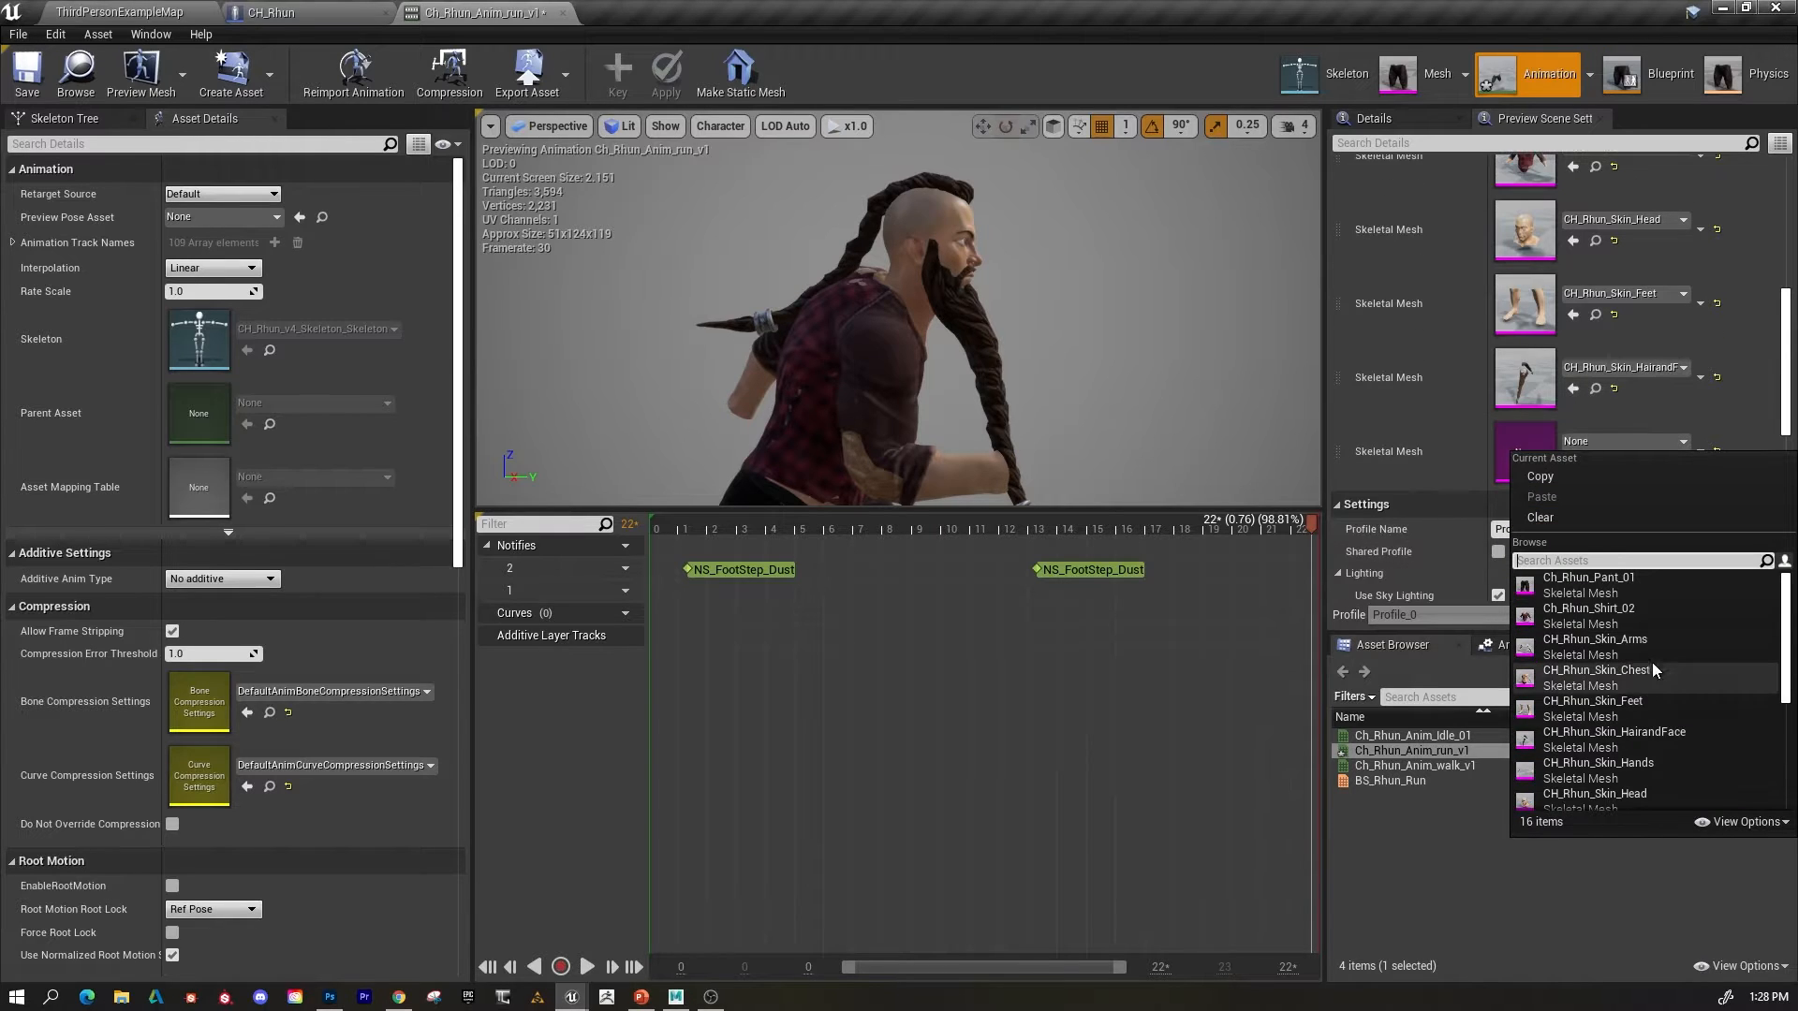
pyautogui.scroll(-1, 1597, 655)
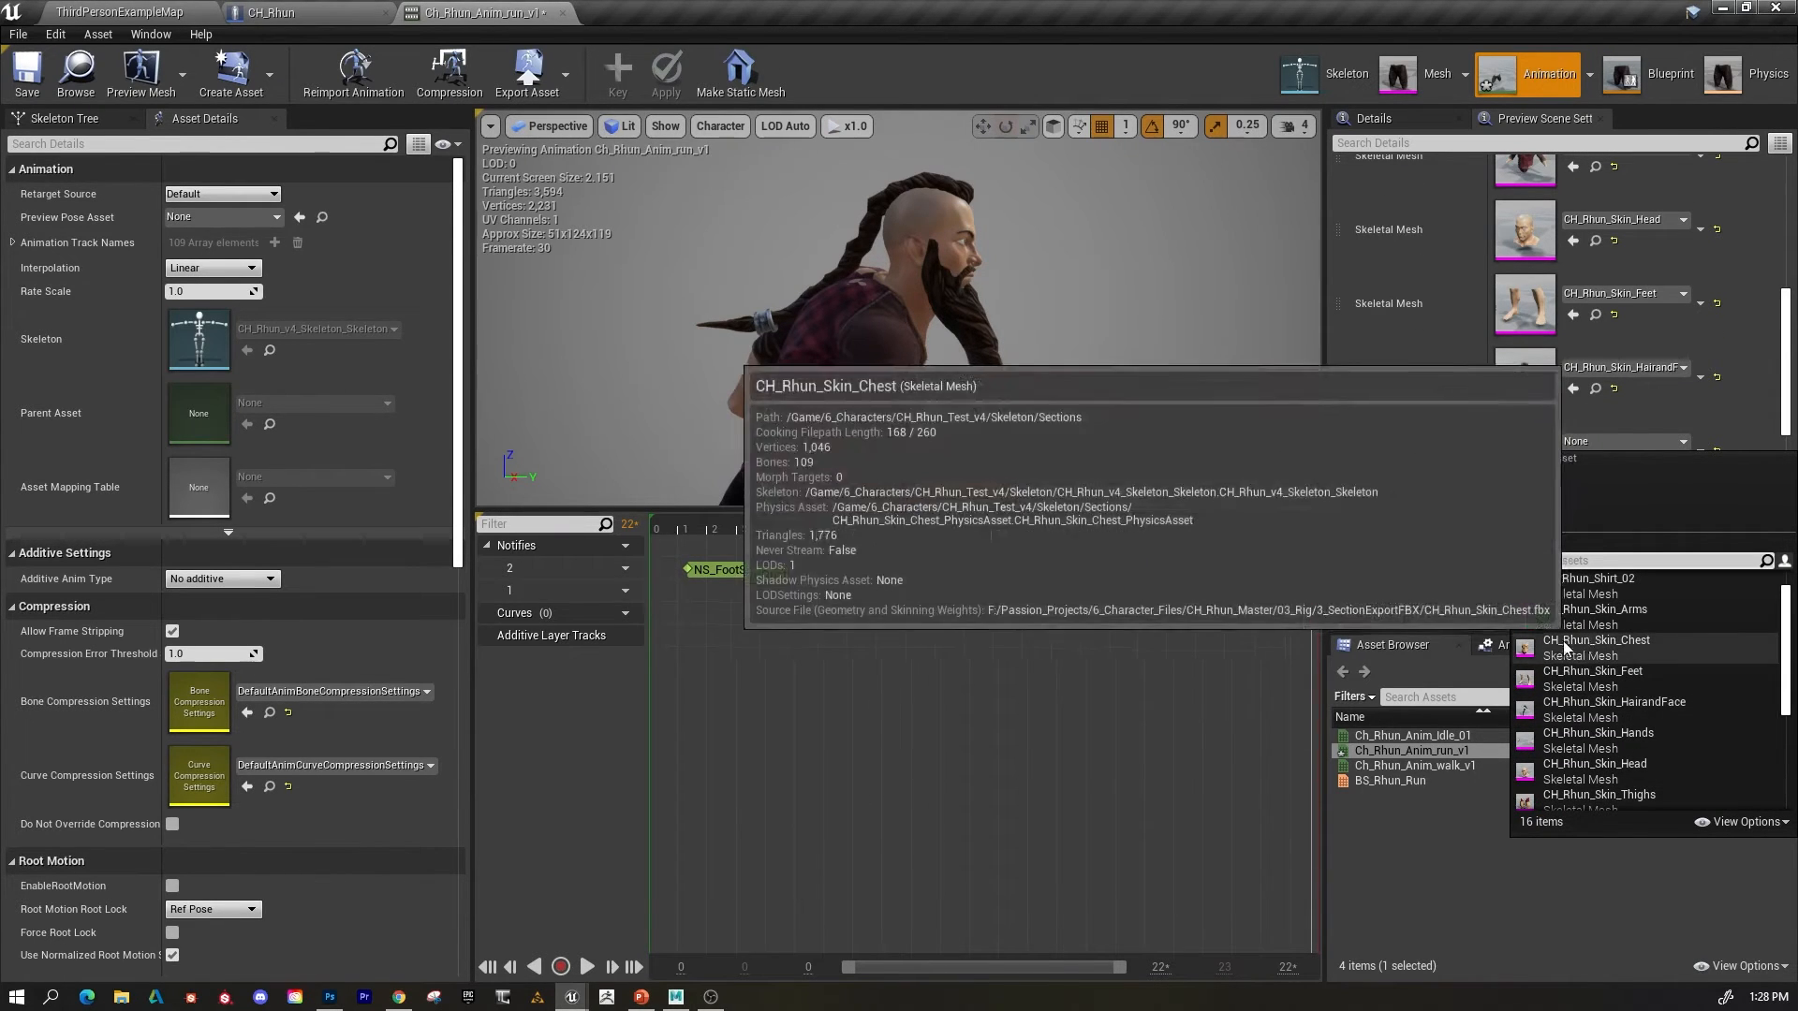
pyautogui.scroll(1, 1560, 759)
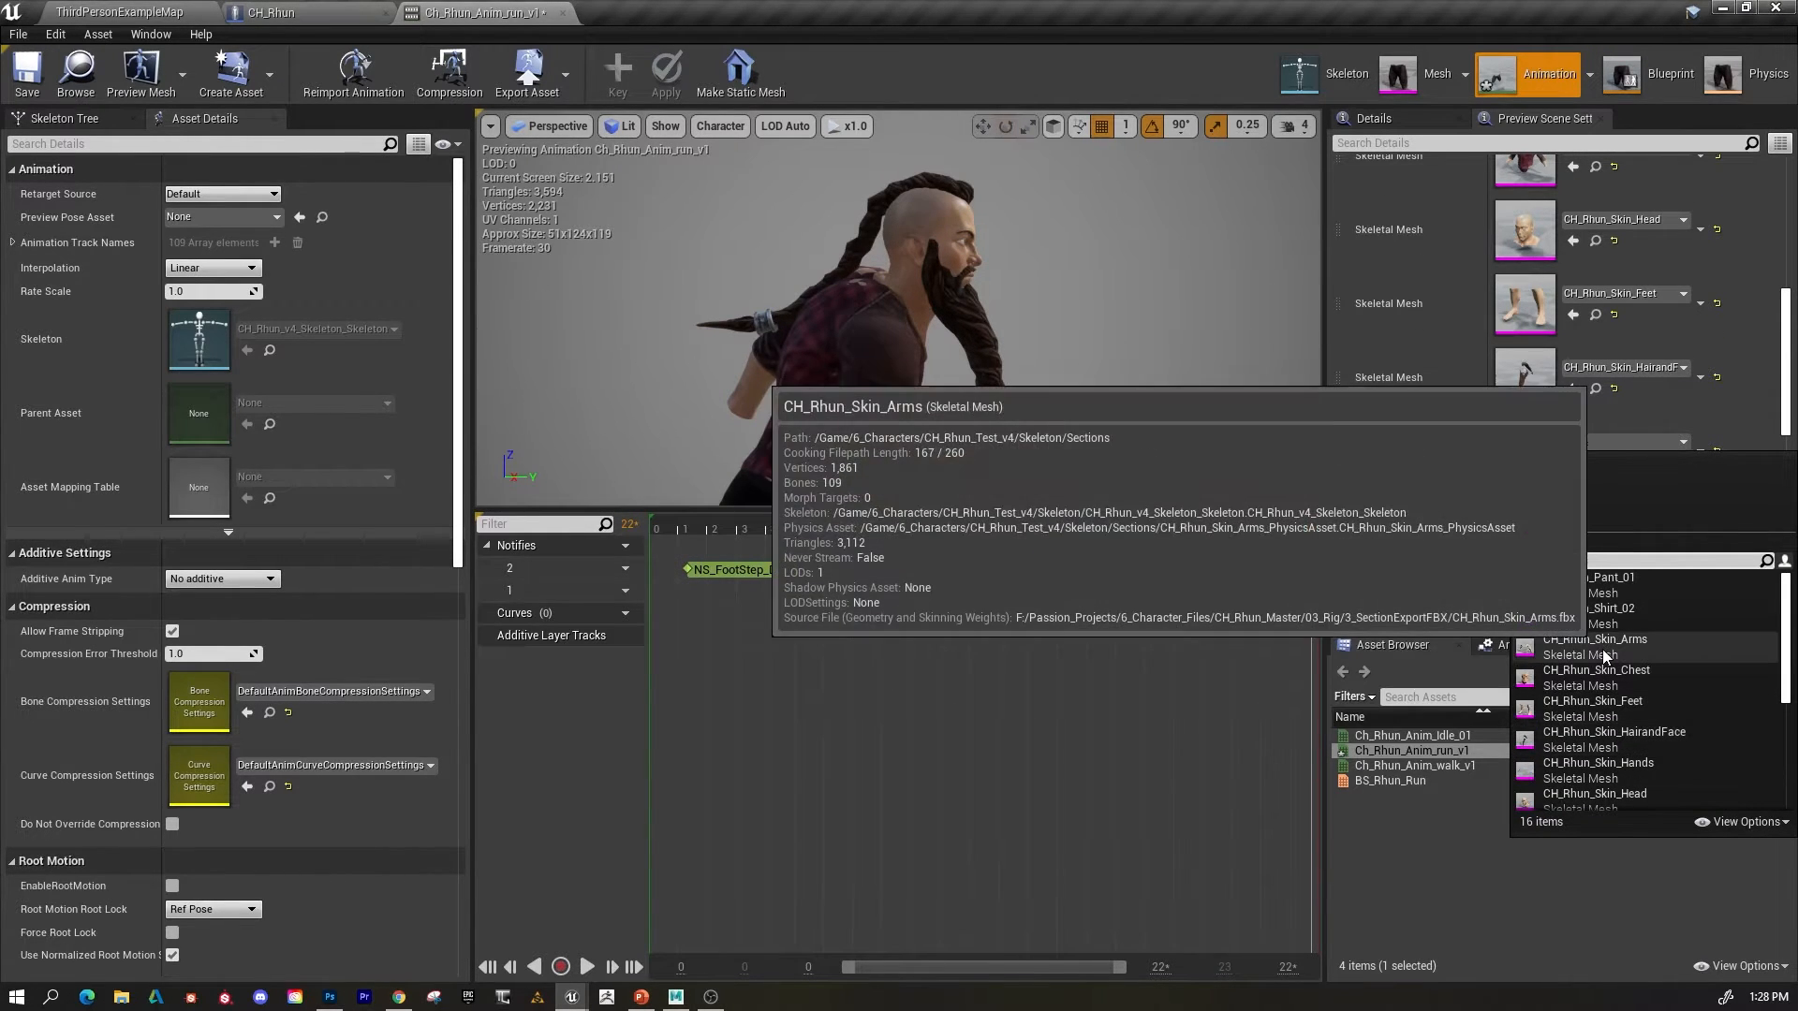
pyautogui.scroll(-2, 1643, 699)
pyautogui.click(1582, 712)
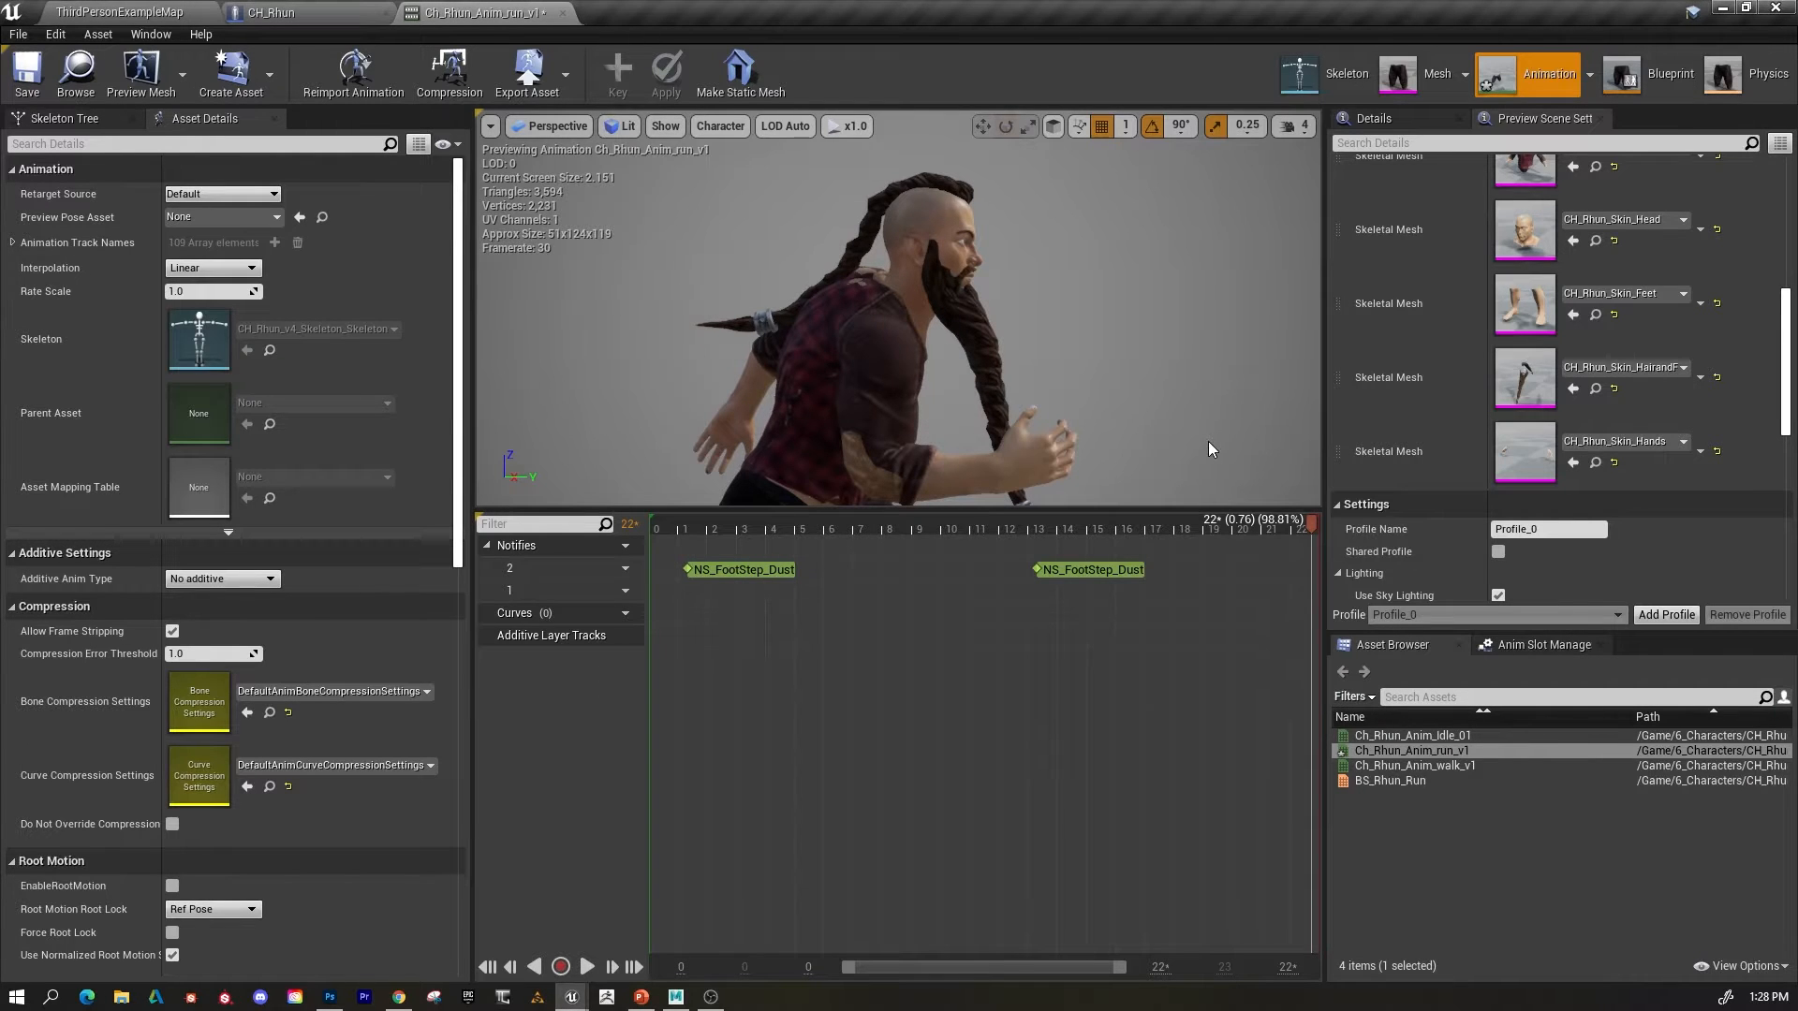
pyautogui.keyDown('alt'); pyautogui.moveTo(1208, 407); pyautogui.dragTo(1255, 407, button='right'); pyautogui.keyUp('alt')
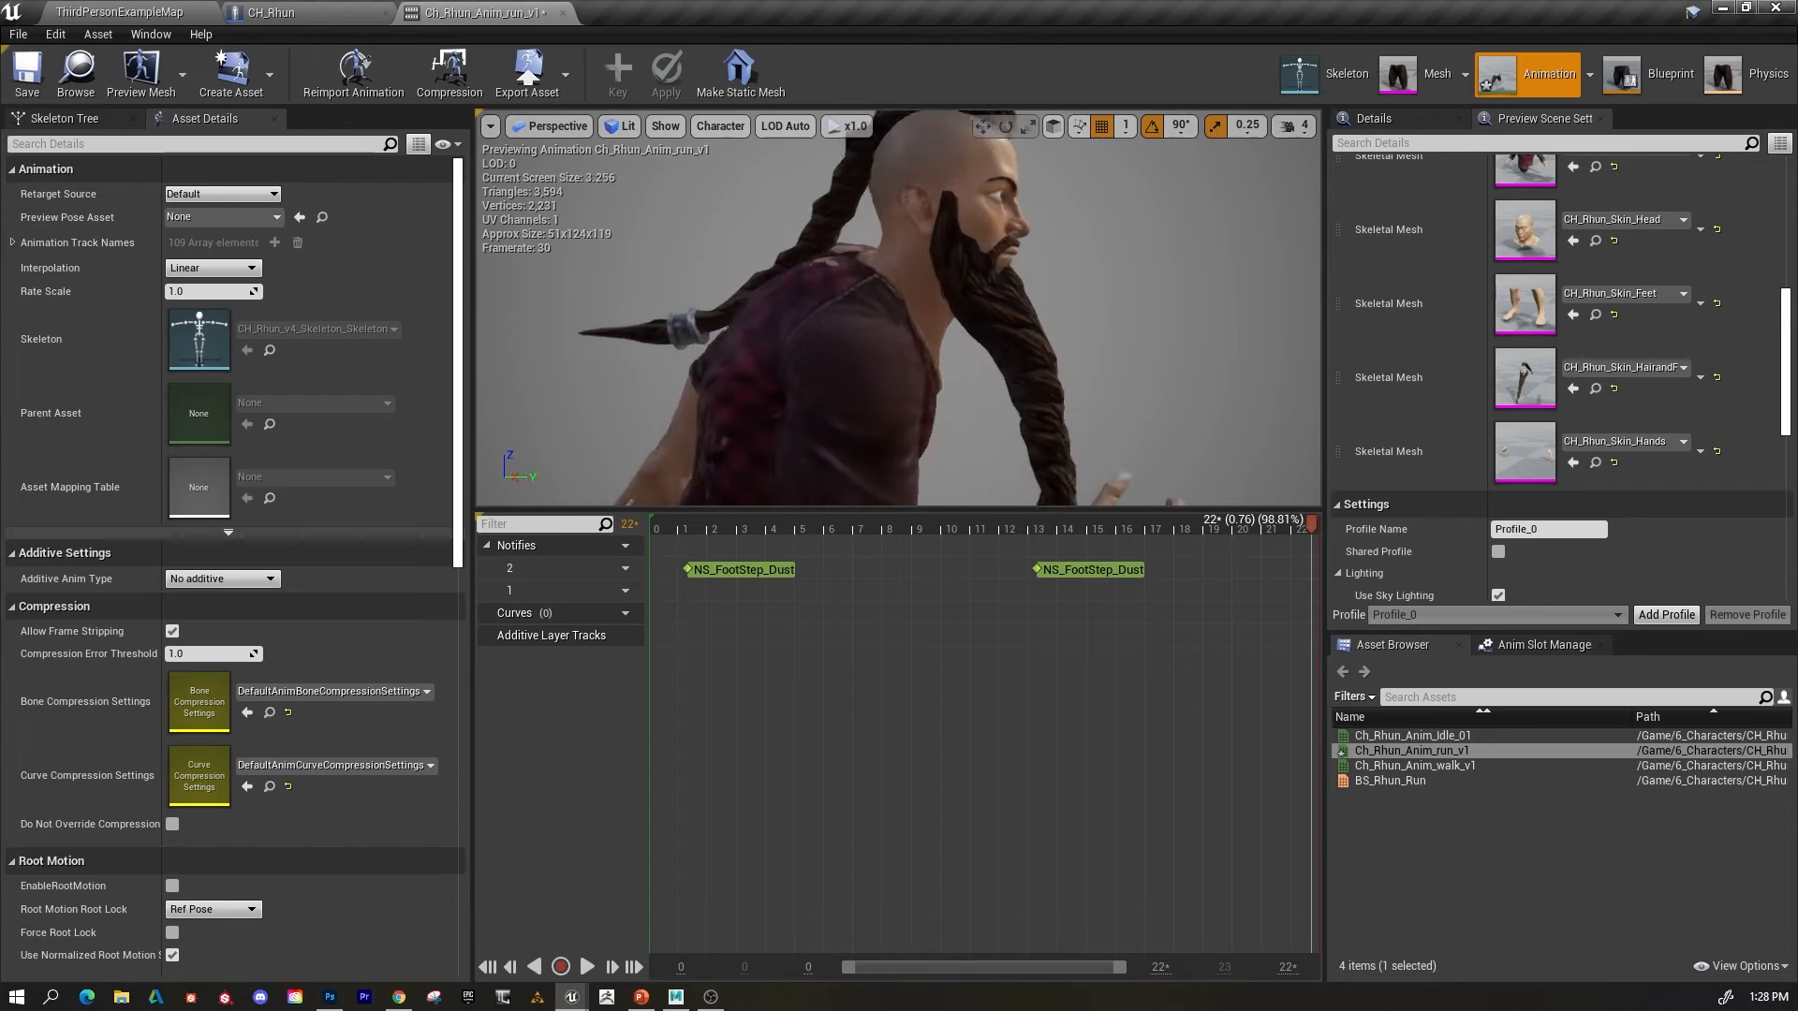
# Play the run animation and examine the assembled modular character from the back, side and front, both close up and at a distance.
pyautogui.moveTo(1144, 344)
pyautogui.keyDown('alt'); pyautogui.mouseDown(button='right')
pyautogui.moveTo(1030, 344)
pyautogui.moveTo(1179, 345)
pyautogui.mouseUp(button='right'); pyautogui.keyUp('alt')
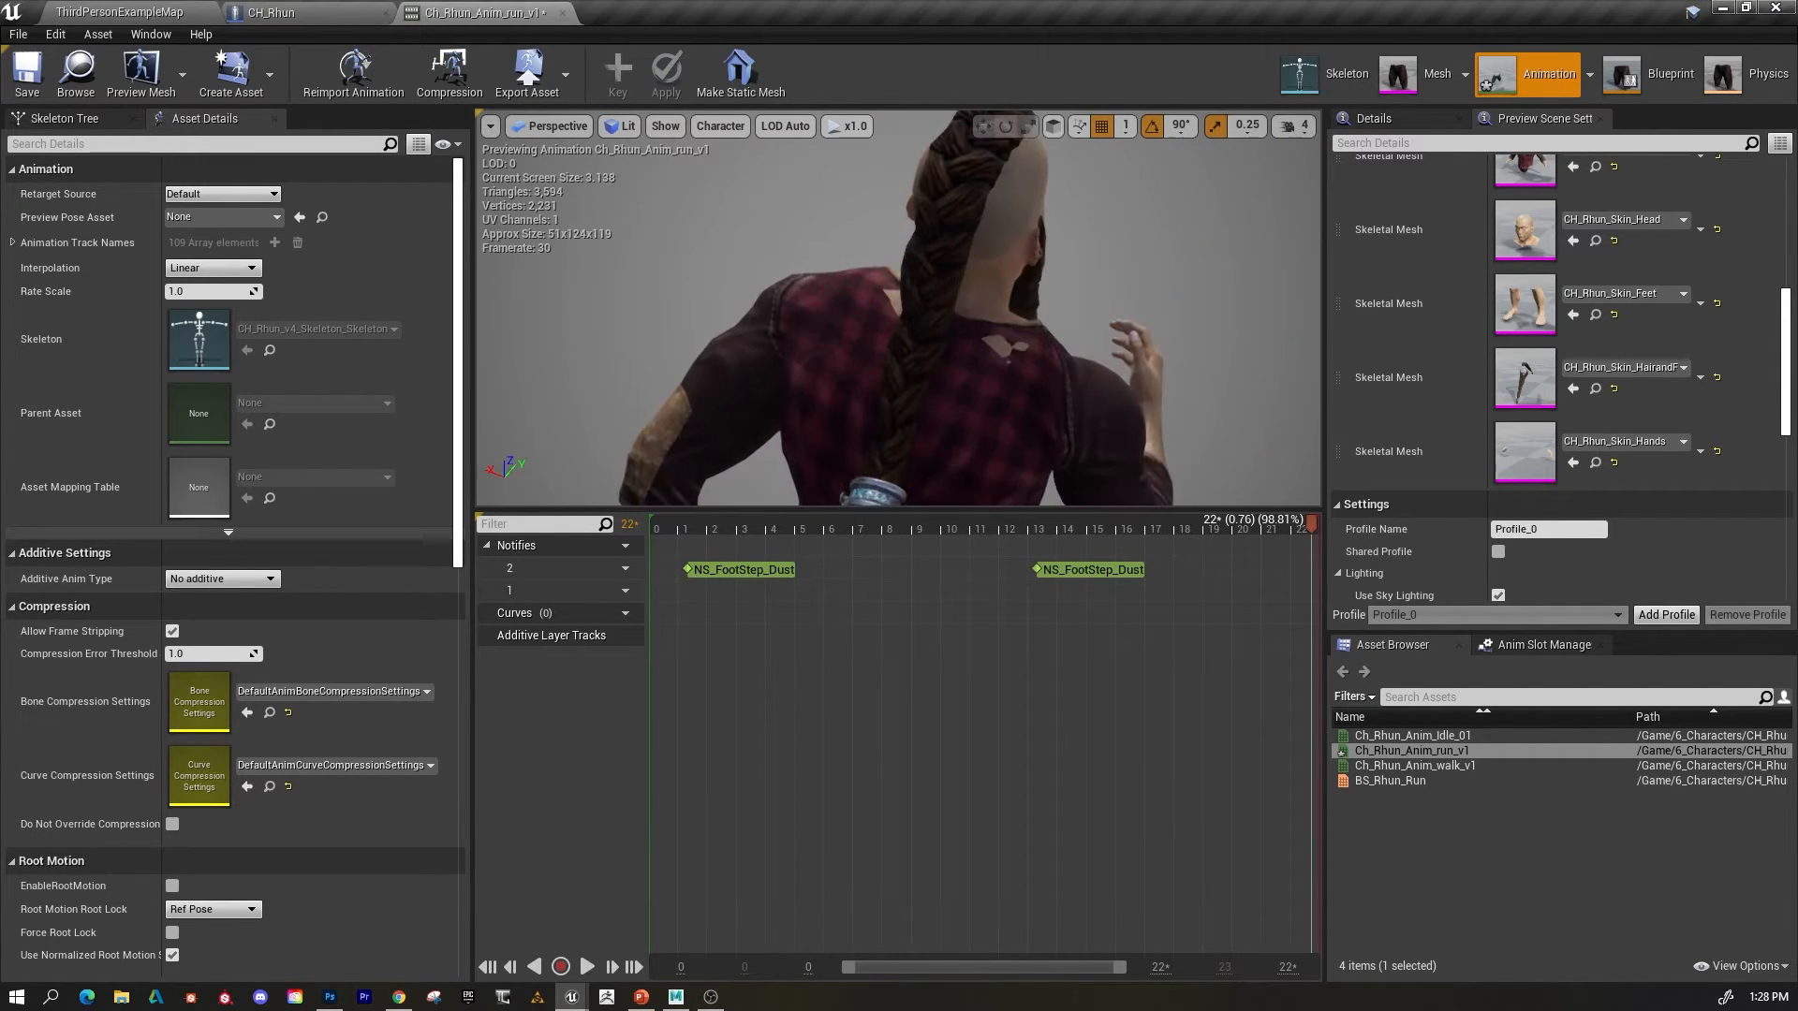
pyautogui.keyDown('alt'); pyautogui.moveTo(1091, 292); pyautogui.dragTo(857, 292); pyautogui.keyUp('alt')
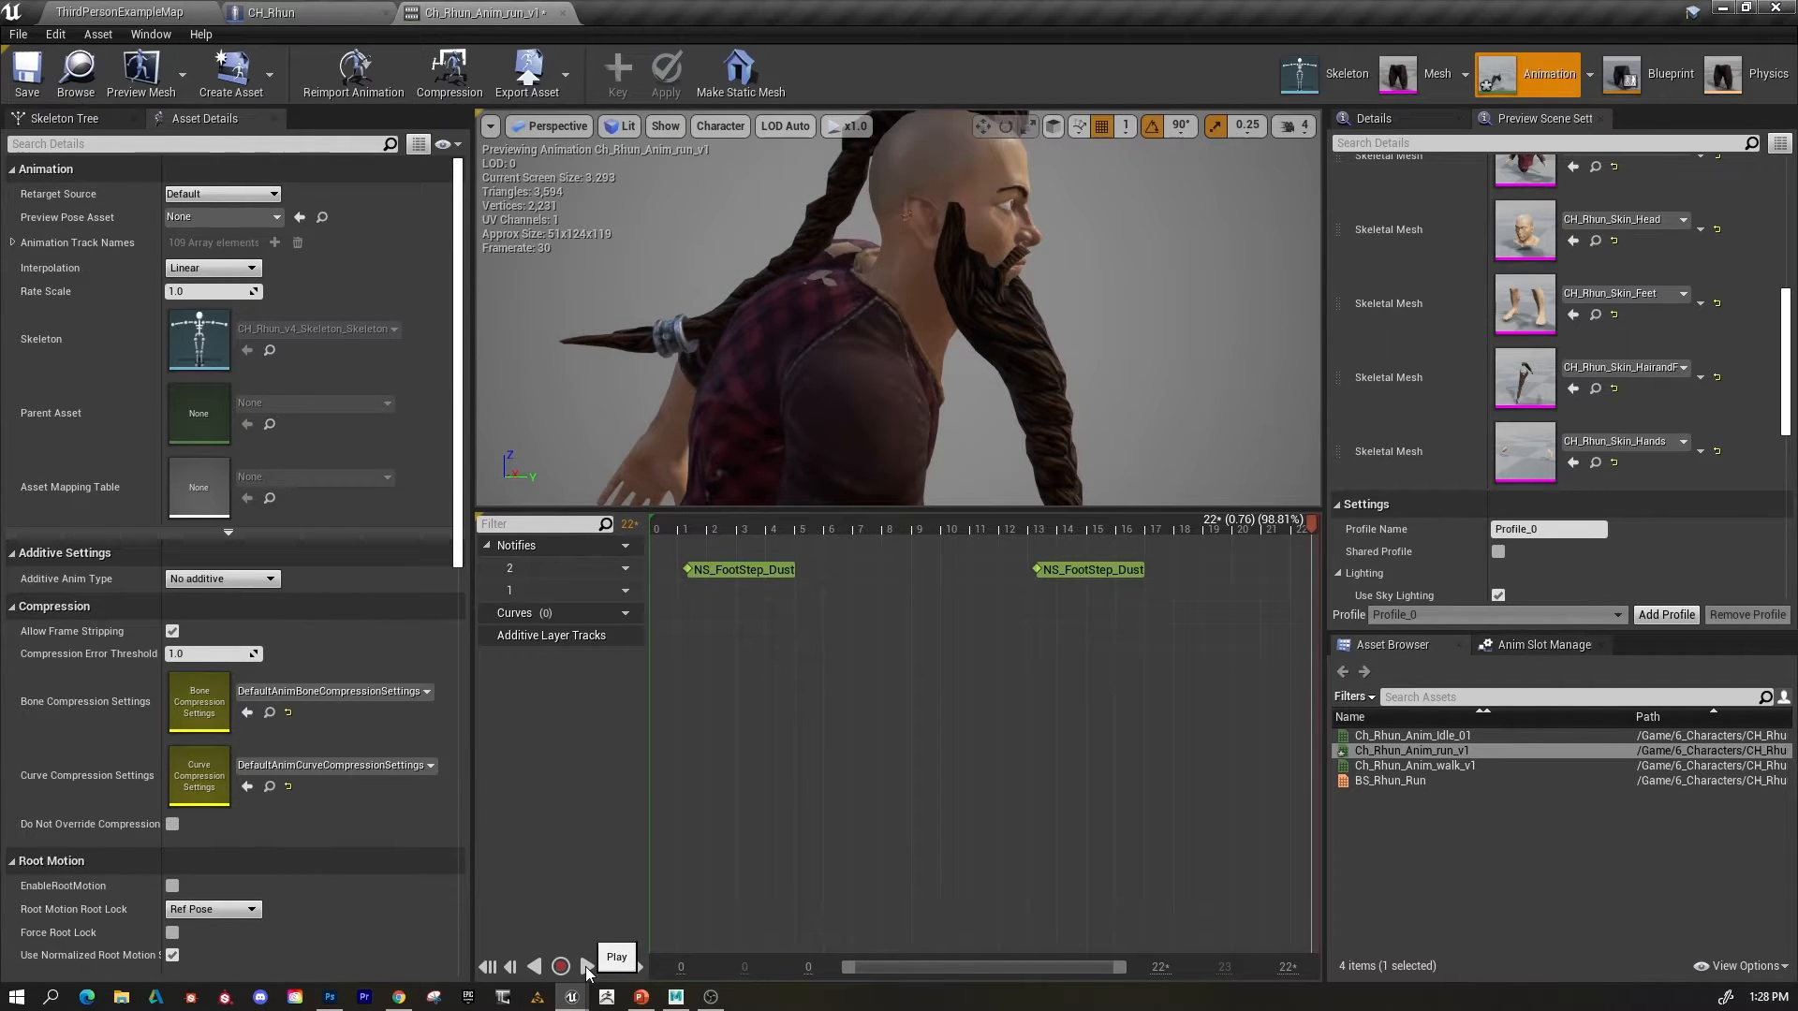
pyautogui.click(587, 970)
pyautogui.scroll(-5, 1071, 402)
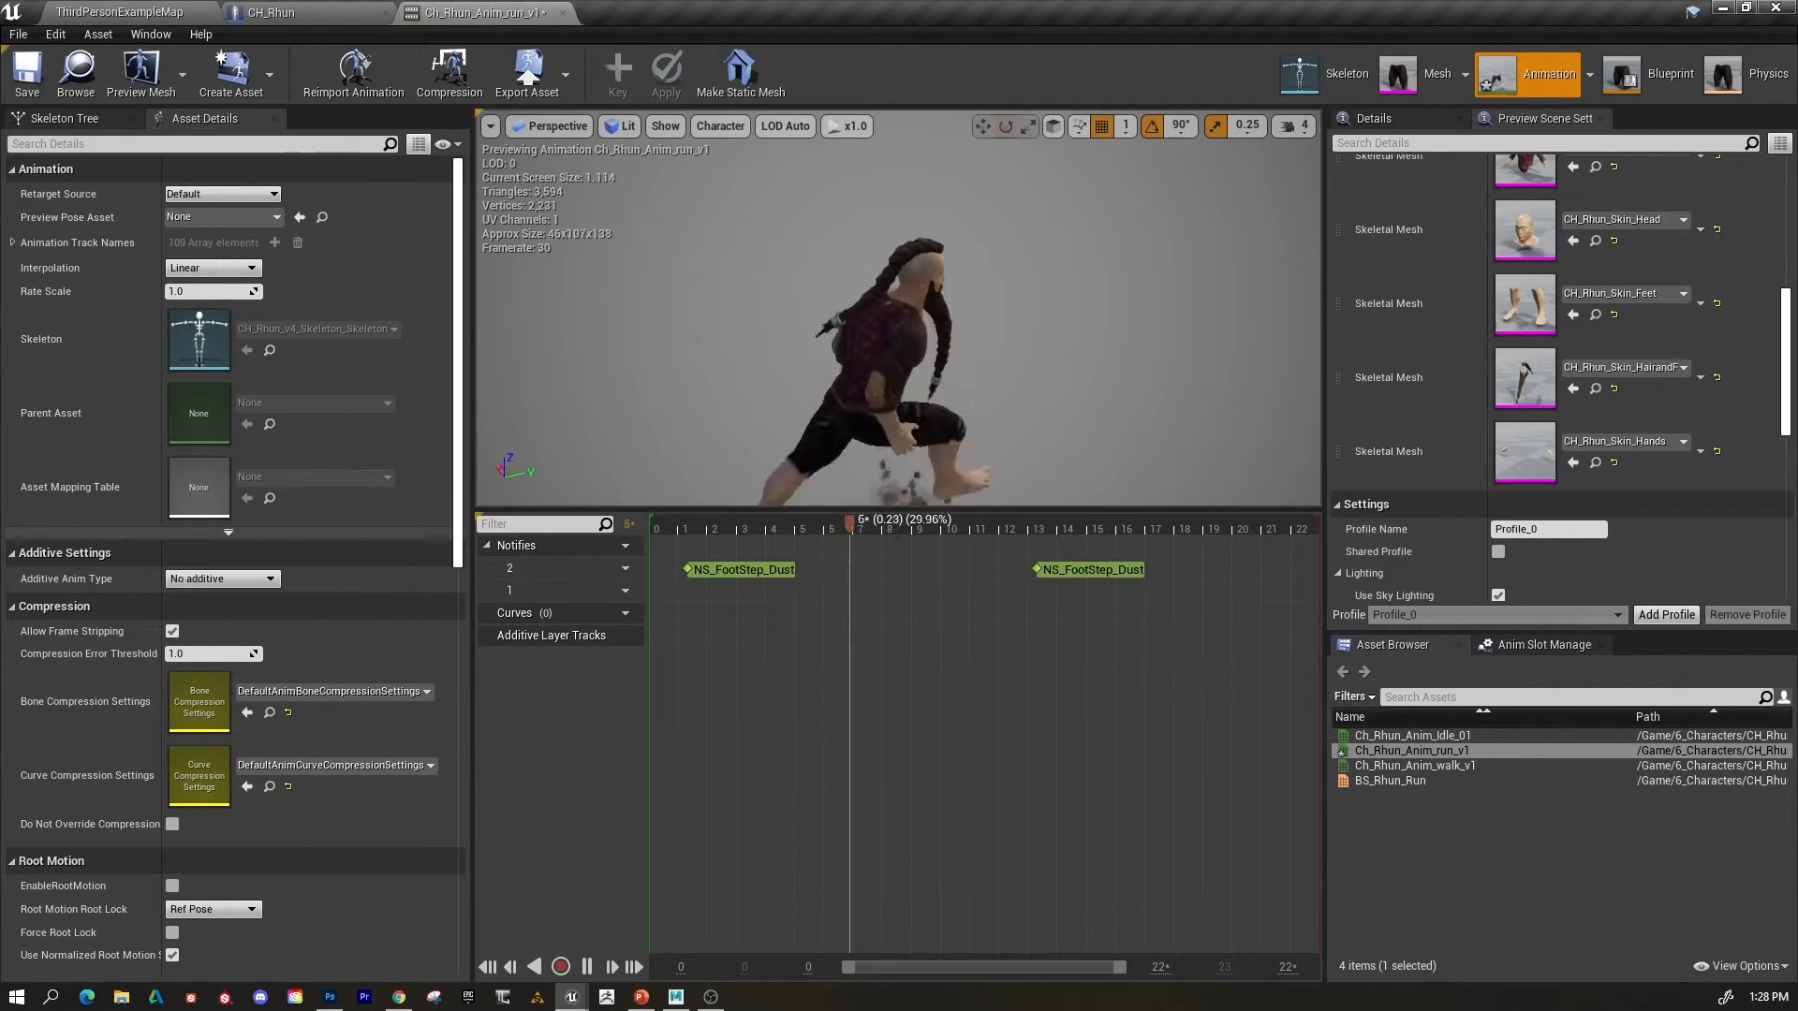
pyautogui.scroll(5, 892, 321)
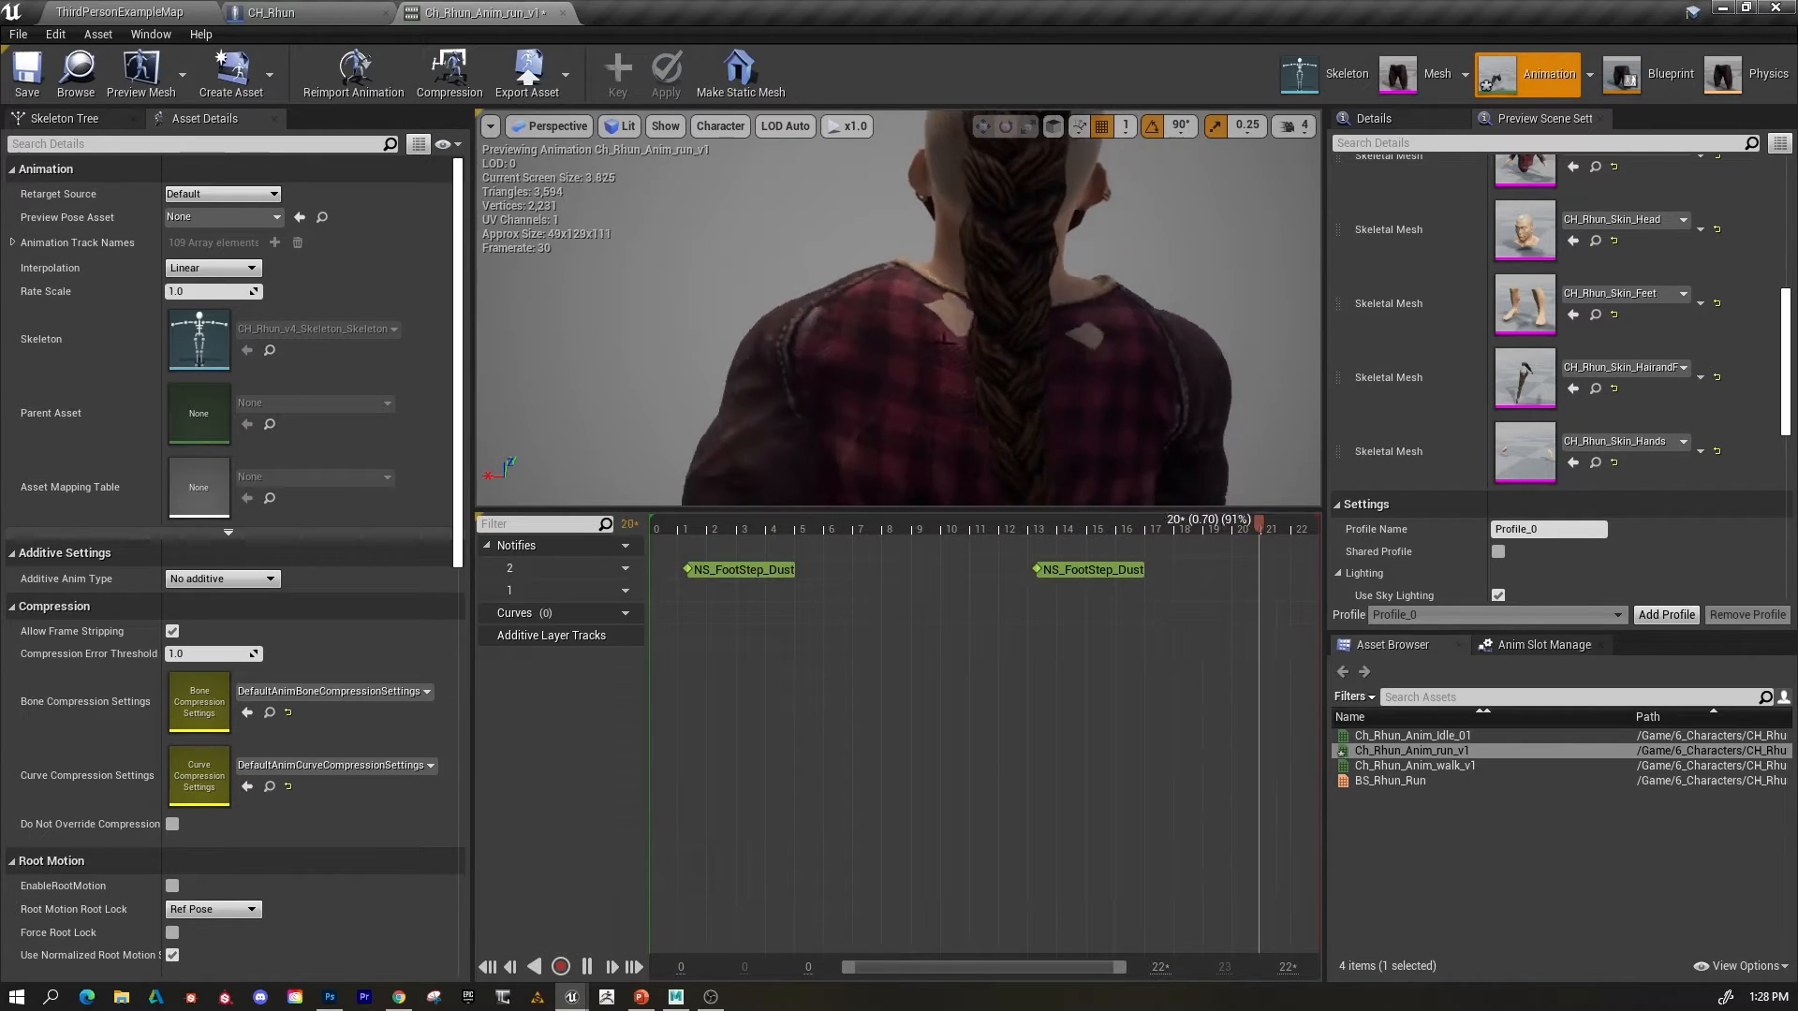
pyautogui.keyDown('alt'); pyautogui.moveTo(1236, 300); pyautogui.dragTo(1006, 301); pyautogui.keyUp('alt')
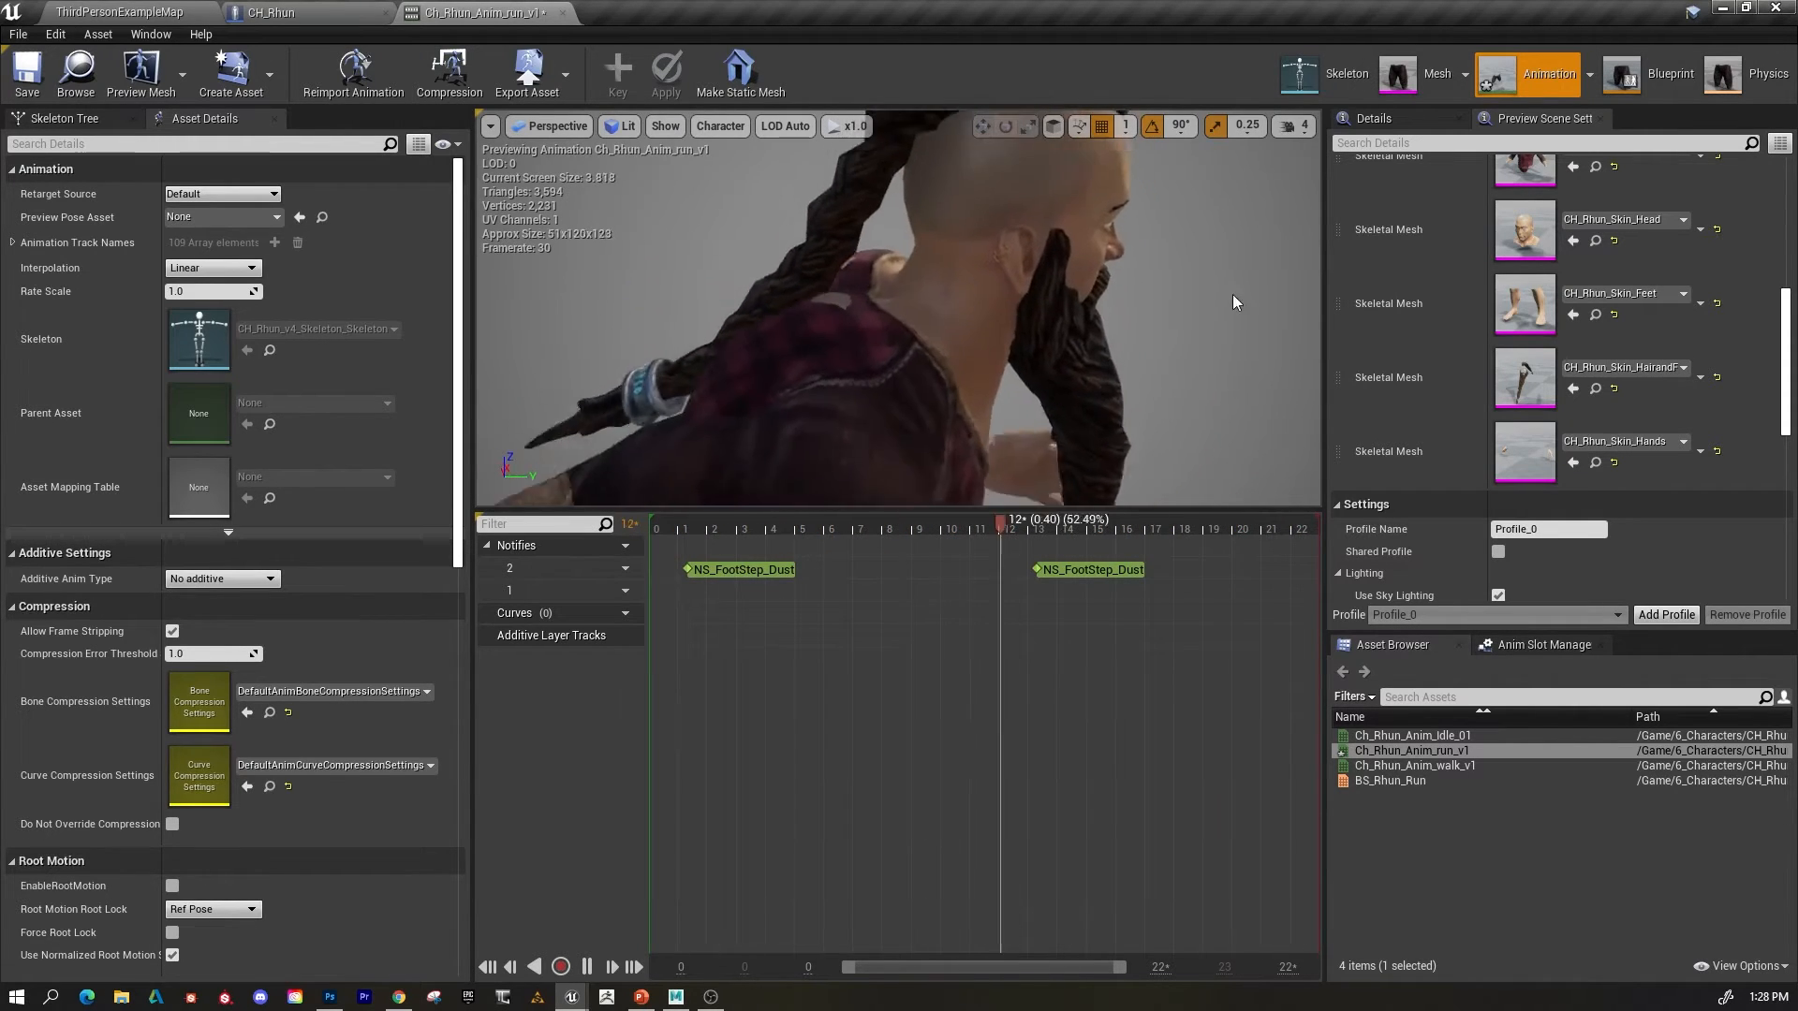
pyautogui.scroll(-5, 1236, 300)
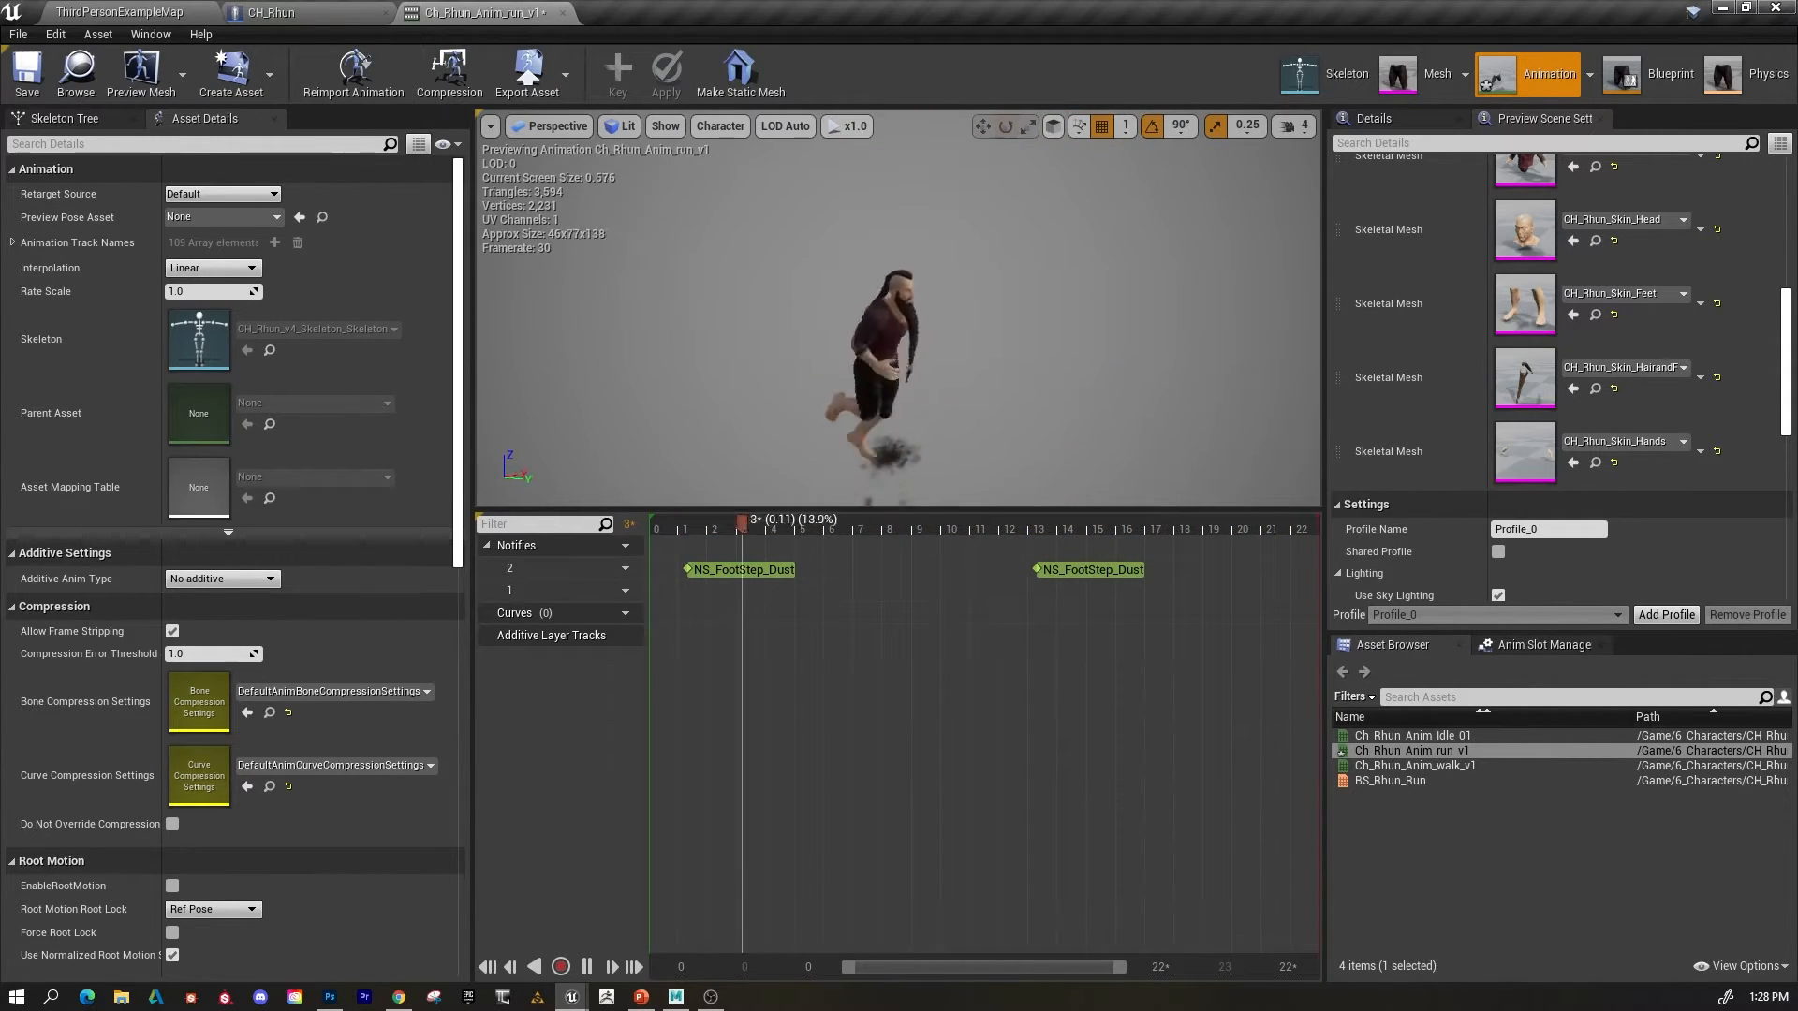
pyautogui.keyDown('alt'); pyautogui.moveTo(1236, 300); pyautogui.dragTo(1287, 300); pyautogui.keyUp('alt')
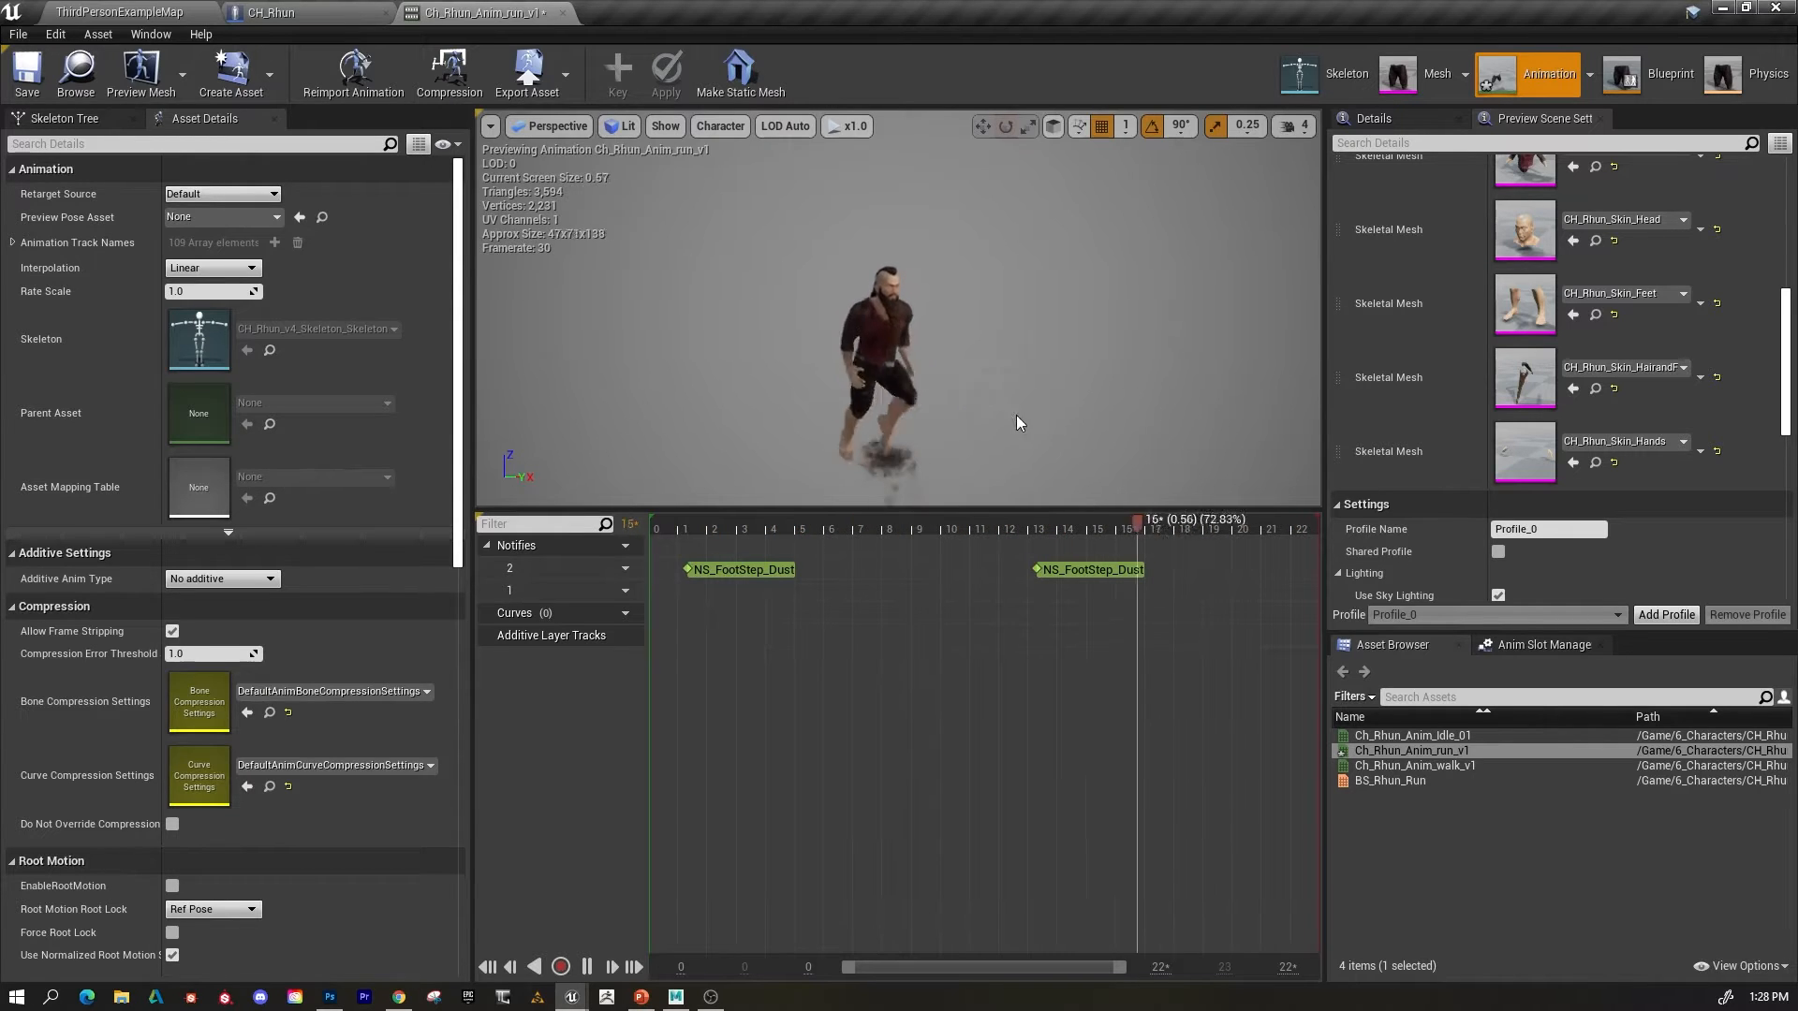
pyautogui.moveTo(971, 395)
pyautogui.keyDown('alt'); pyautogui.mouseDown(button='right')
pyautogui.moveTo(1067, 396)
pyautogui.moveTo(971, 395)
pyautogui.mouseUp(button='right'); pyautogui.keyUp('alt')
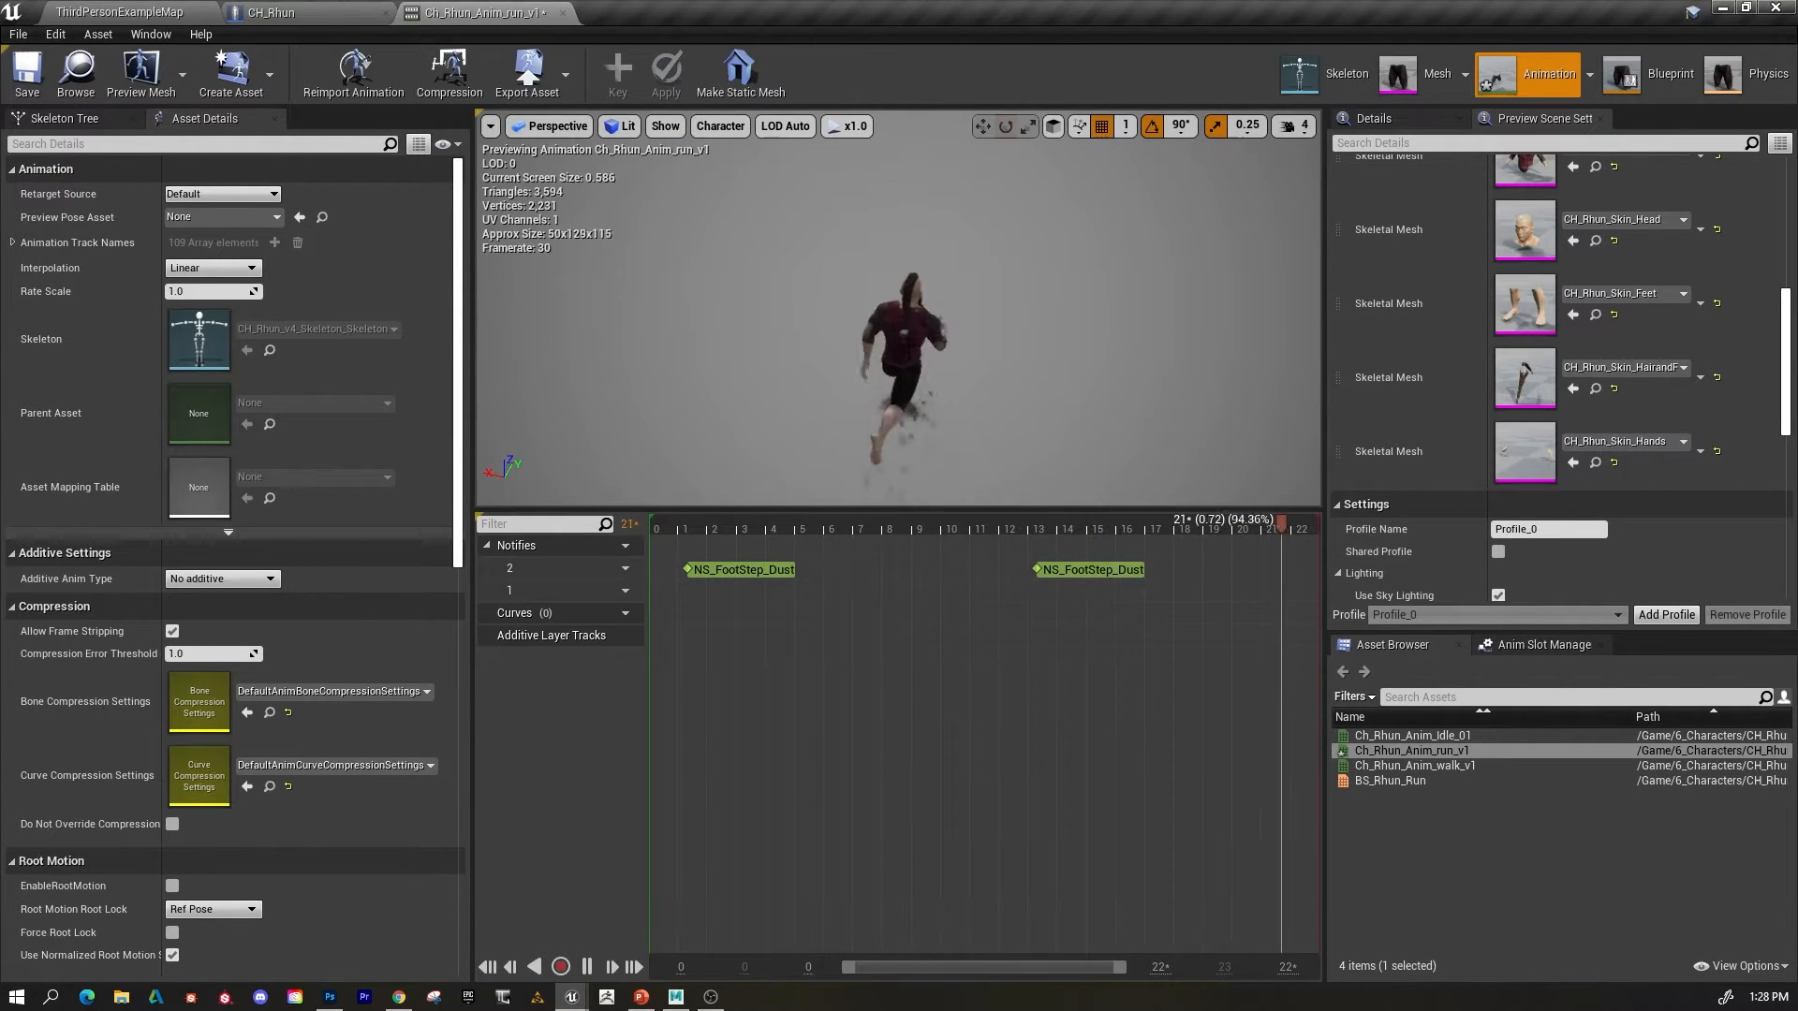
# Browse the skeletal meshes available for the first additional mesh element, keeping Ch_Rhun_Shirt_02 assigned.
pyautogui.scroll(2, 1620, 277)
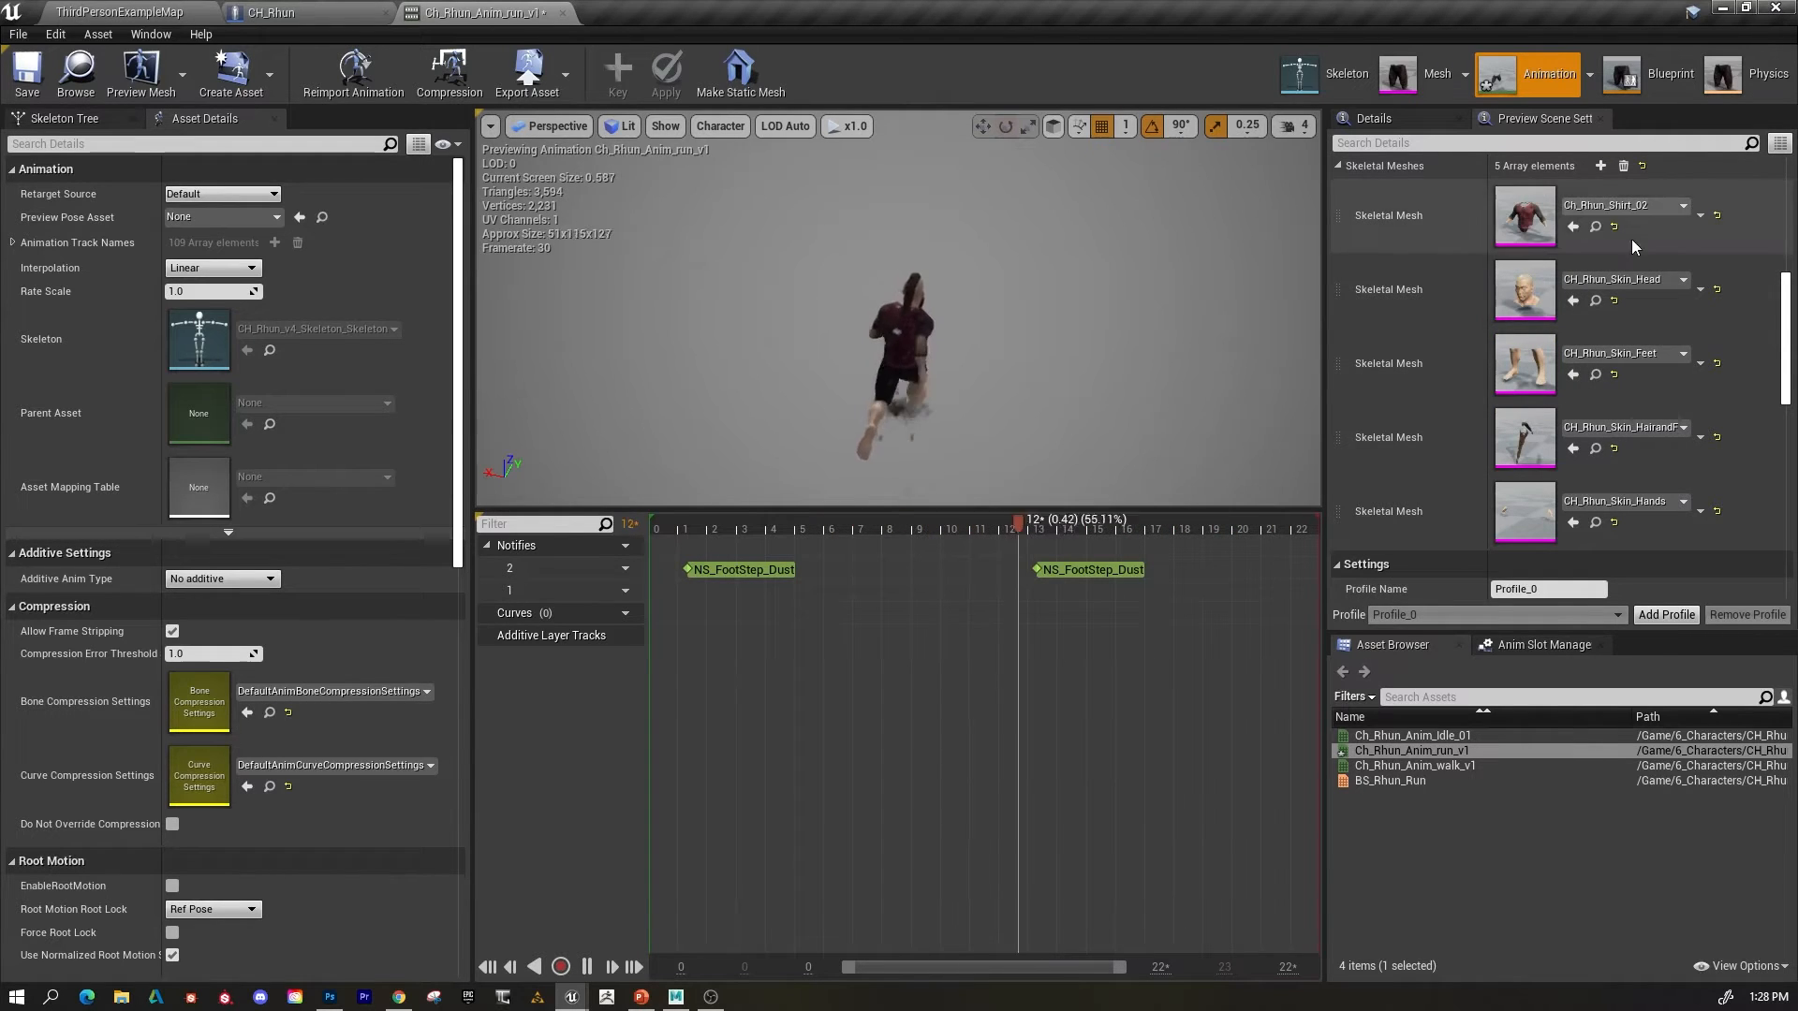
pyautogui.click(1625, 205)
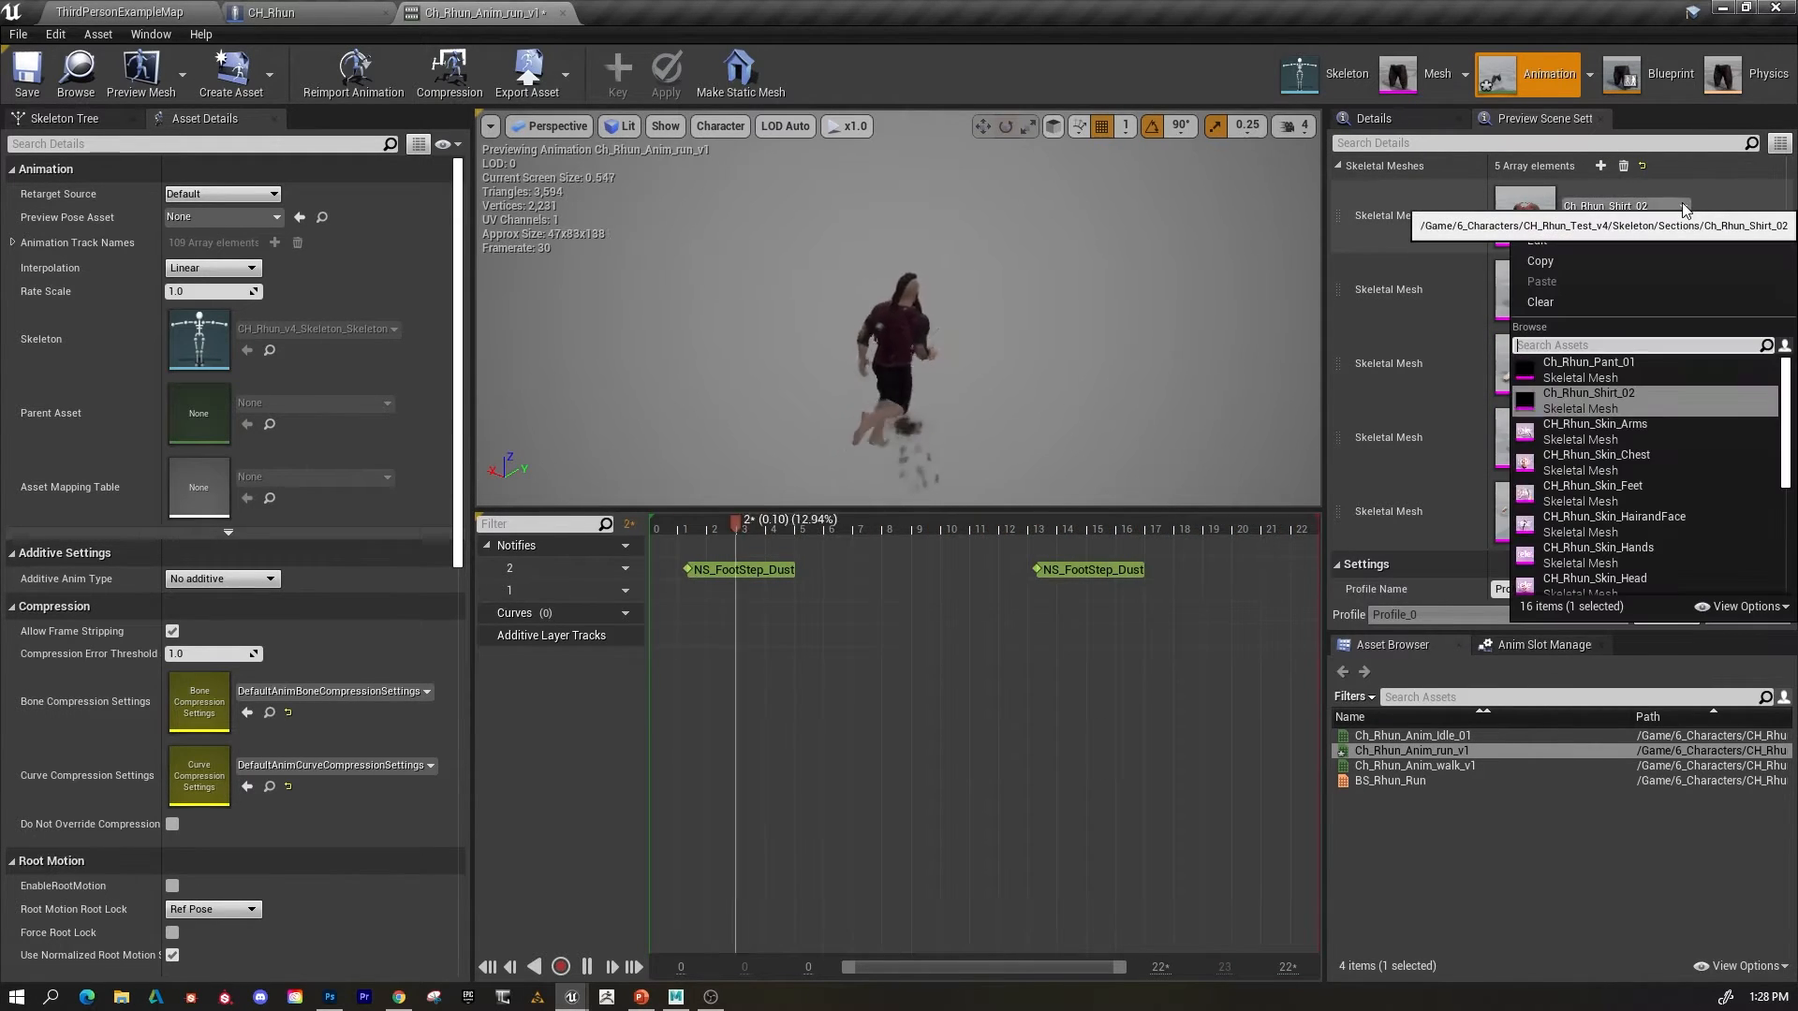
pyautogui.scroll(-5, 1622, 463)
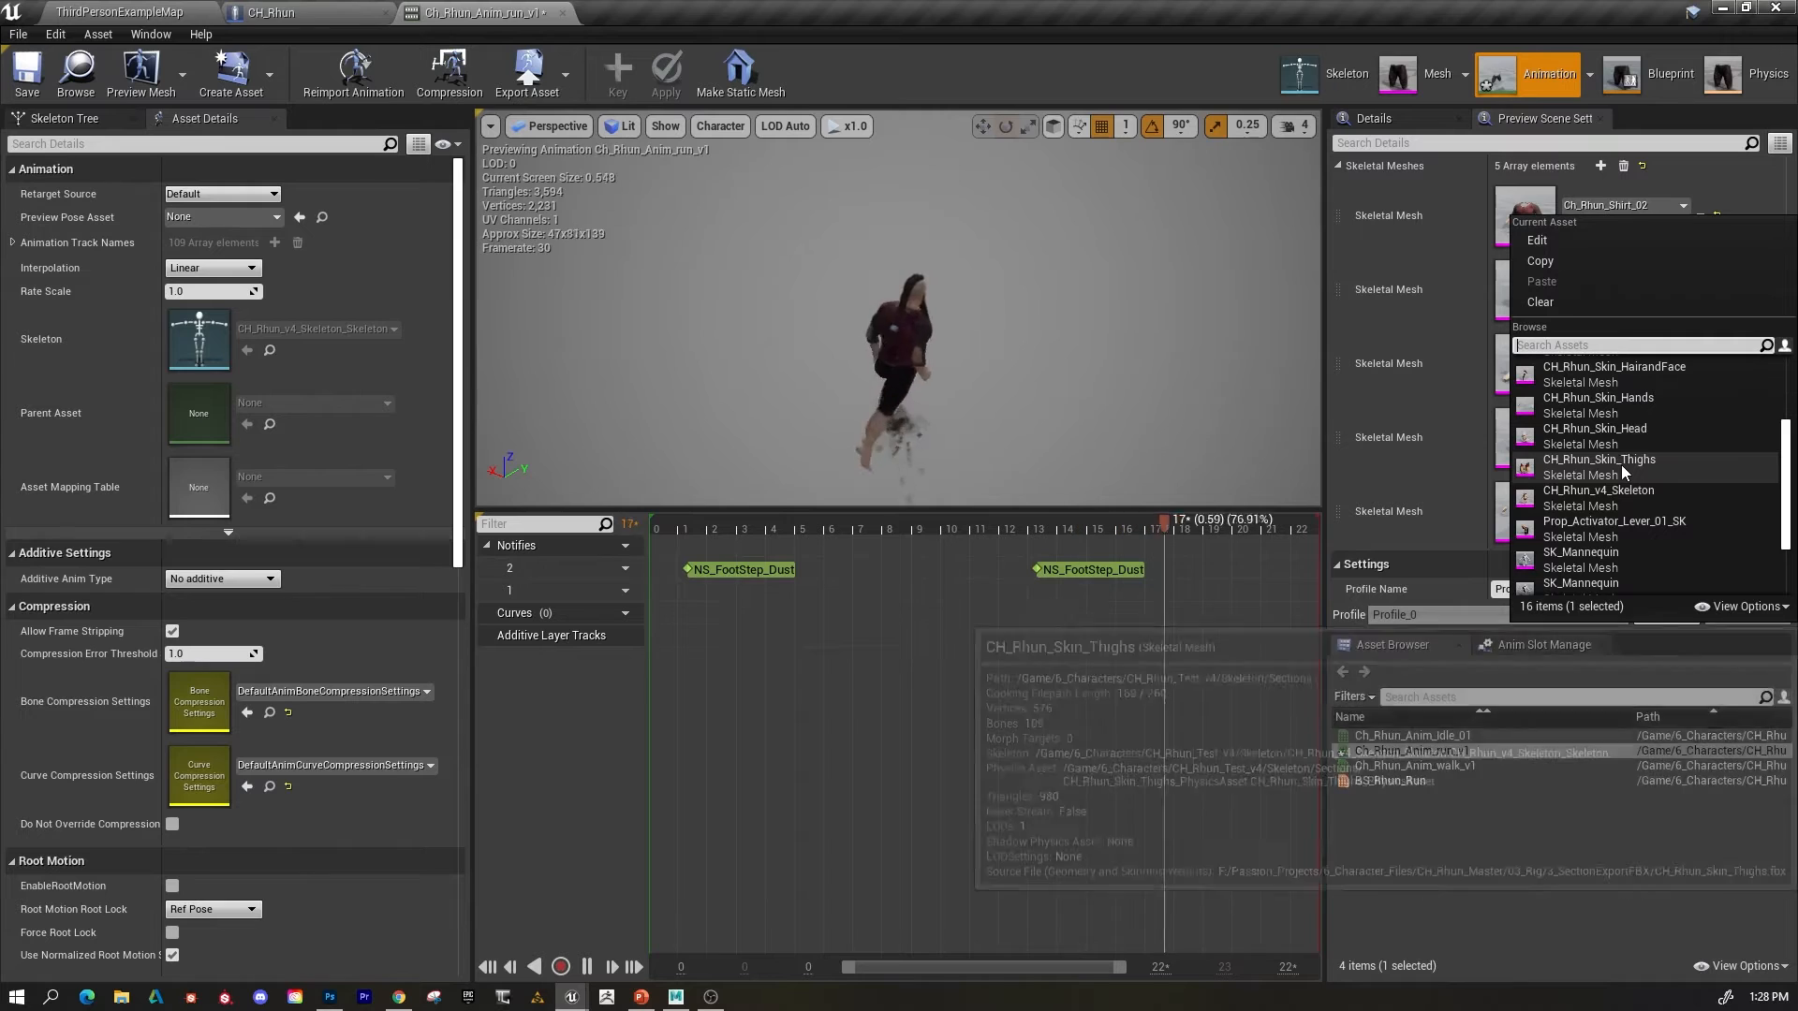
pyautogui.scroll(-1, 1621, 470)
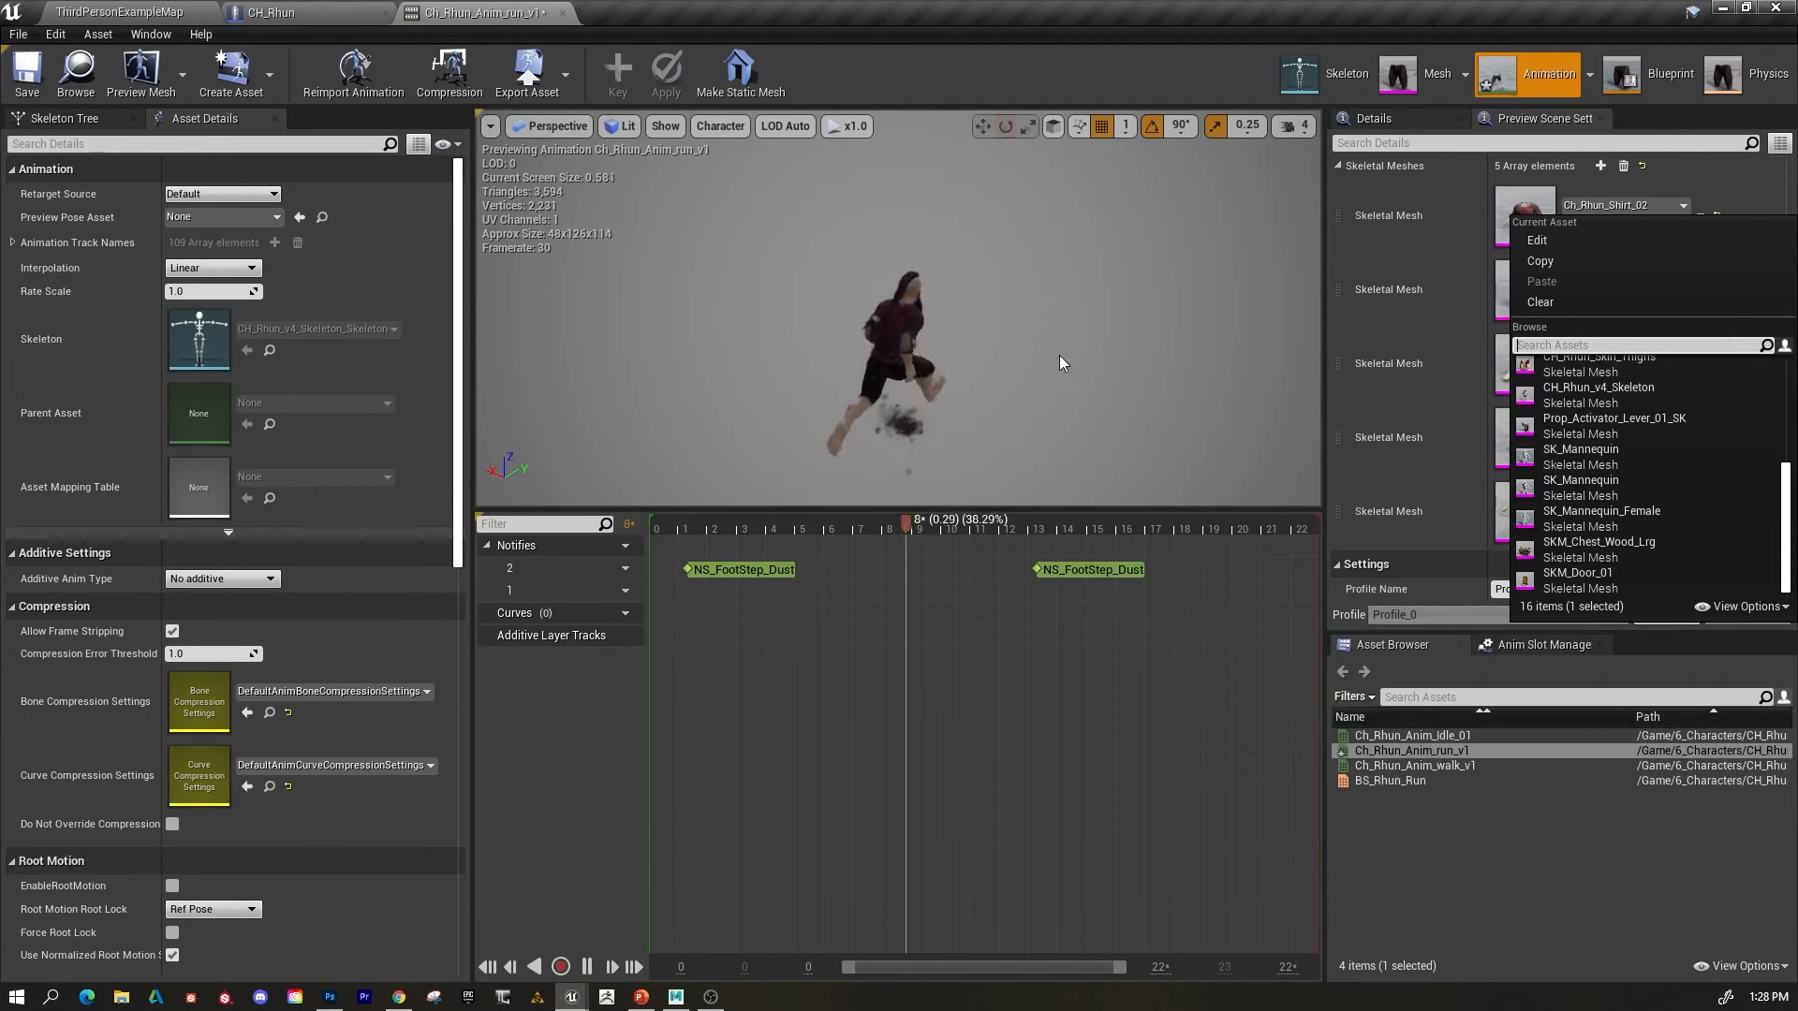
pyautogui.keyDown('alt'); pyautogui.moveTo(1059, 356); pyautogui.dragTo(974, 357); pyautogui.keyUp('alt')
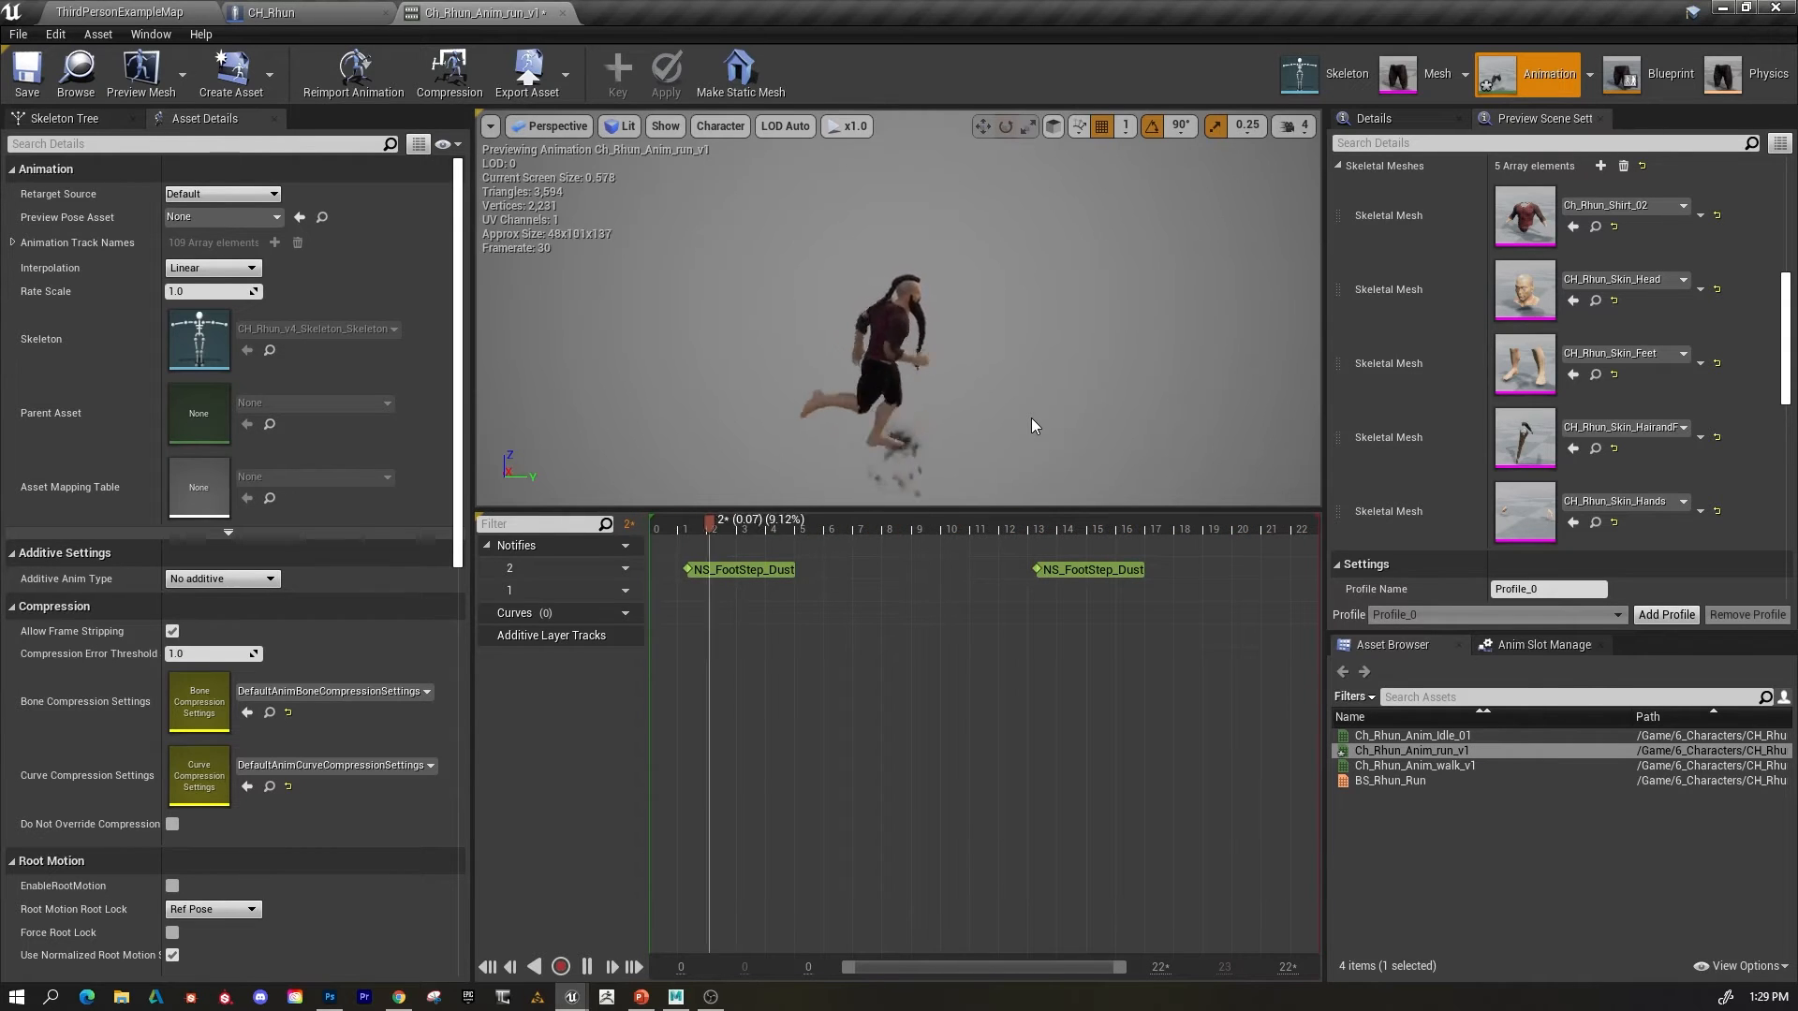
# Examine the running character's upper body up close, followed by the whole figure from the front.
pyautogui.keyDown('alt'); pyautogui.moveTo(1082, 290); pyautogui.dragTo(1138, 290, button='right'); pyautogui.keyUp('alt')
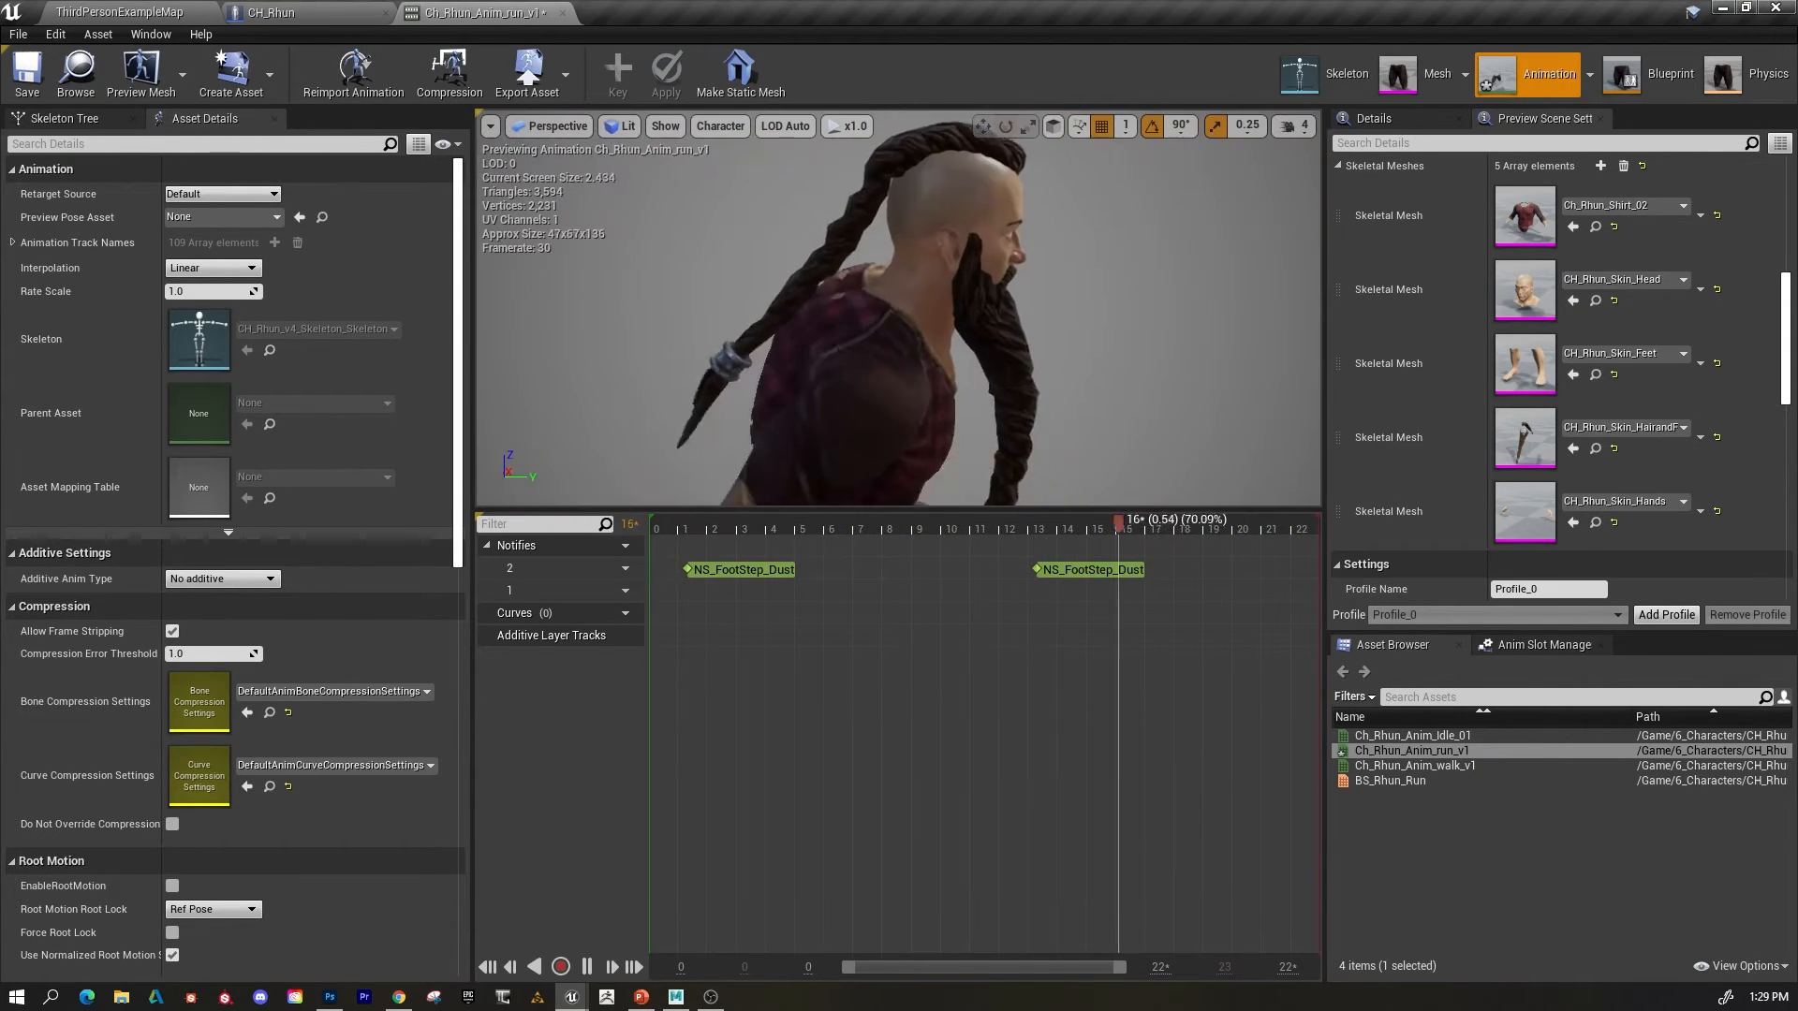
pyautogui.keyDown('alt'); pyautogui.moveTo(1155, 337); pyautogui.dragTo(1208, 343); pyautogui.keyUp('alt')
pyautogui.moveTo(1155, 337)
pyautogui.keyDown('alt'); pyautogui.mouseDown(button='right')
pyautogui.moveTo(1068, 337)
pyautogui.moveTo(1123, 353)
pyautogui.mouseUp(button='right'); pyautogui.keyUp('alt')
pyautogui.keyDown('alt'); pyautogui.moveTo(1196, 353); pyautogui.dragTo(1189, 435); pyautogui.keyUp('alt')
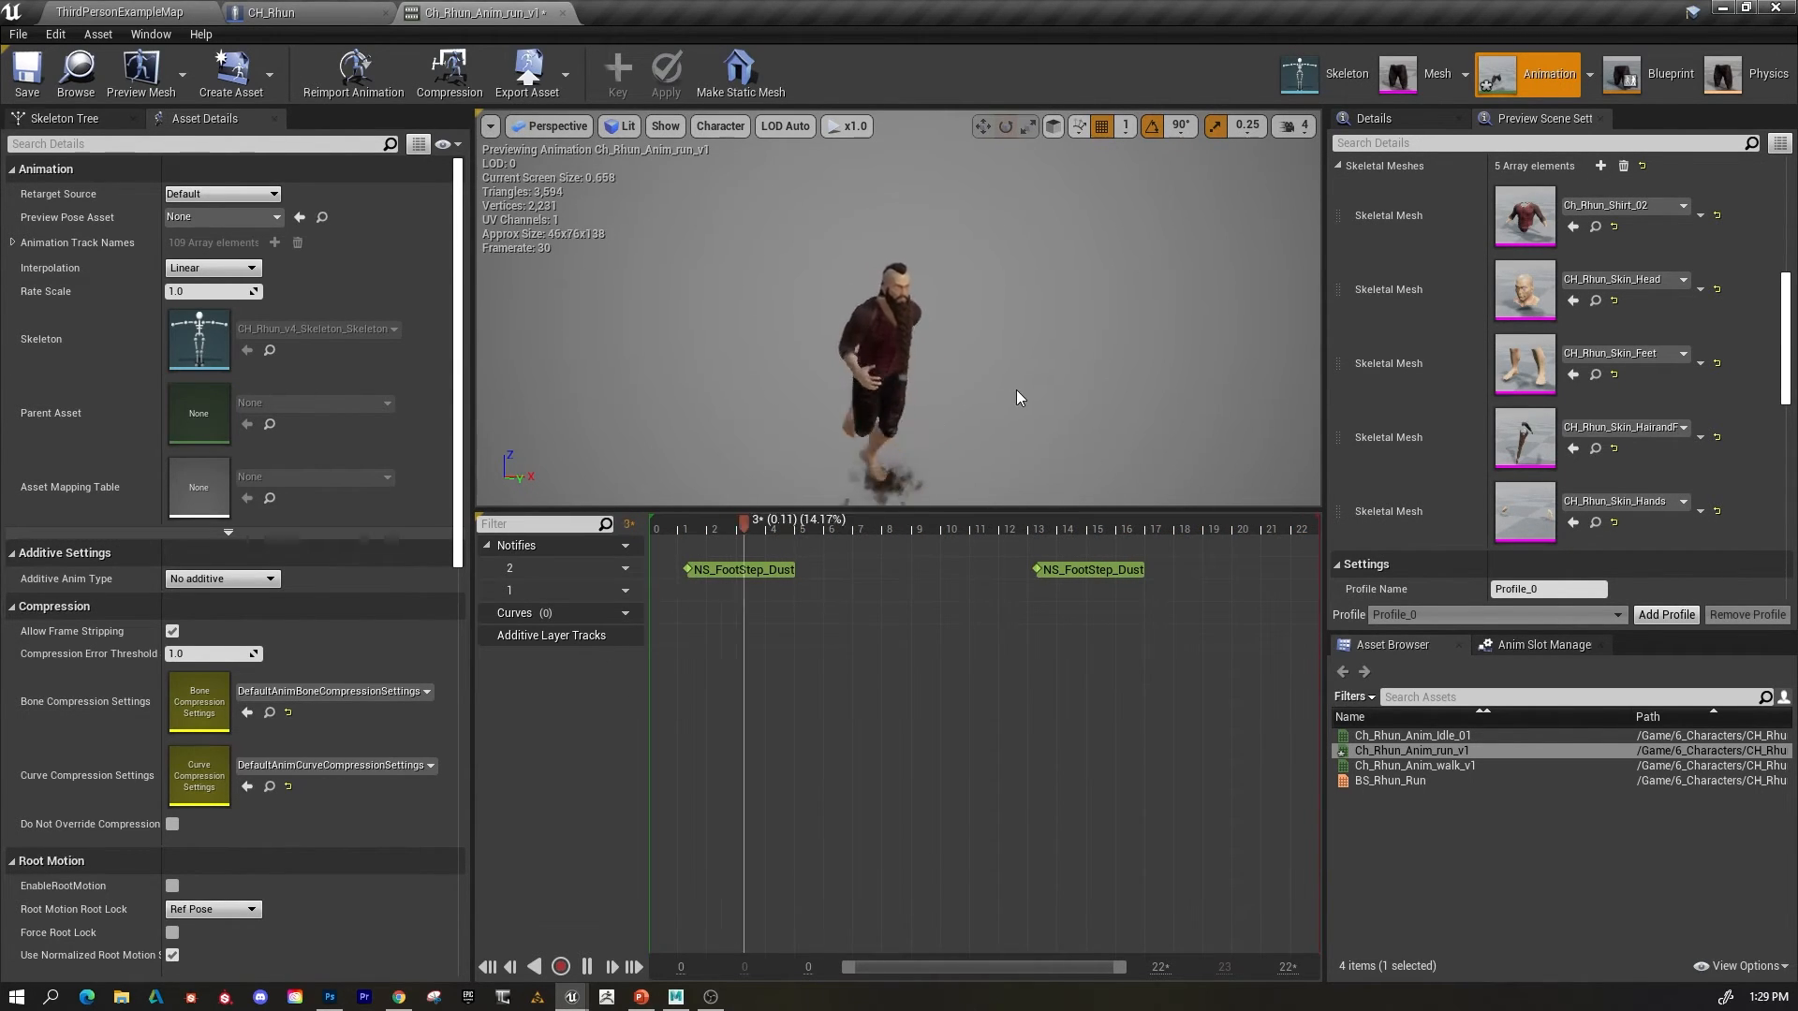
# Switch to the CH_Rhun blueprint and view its assembled character from behind.
pyautogui.click(300, 12)
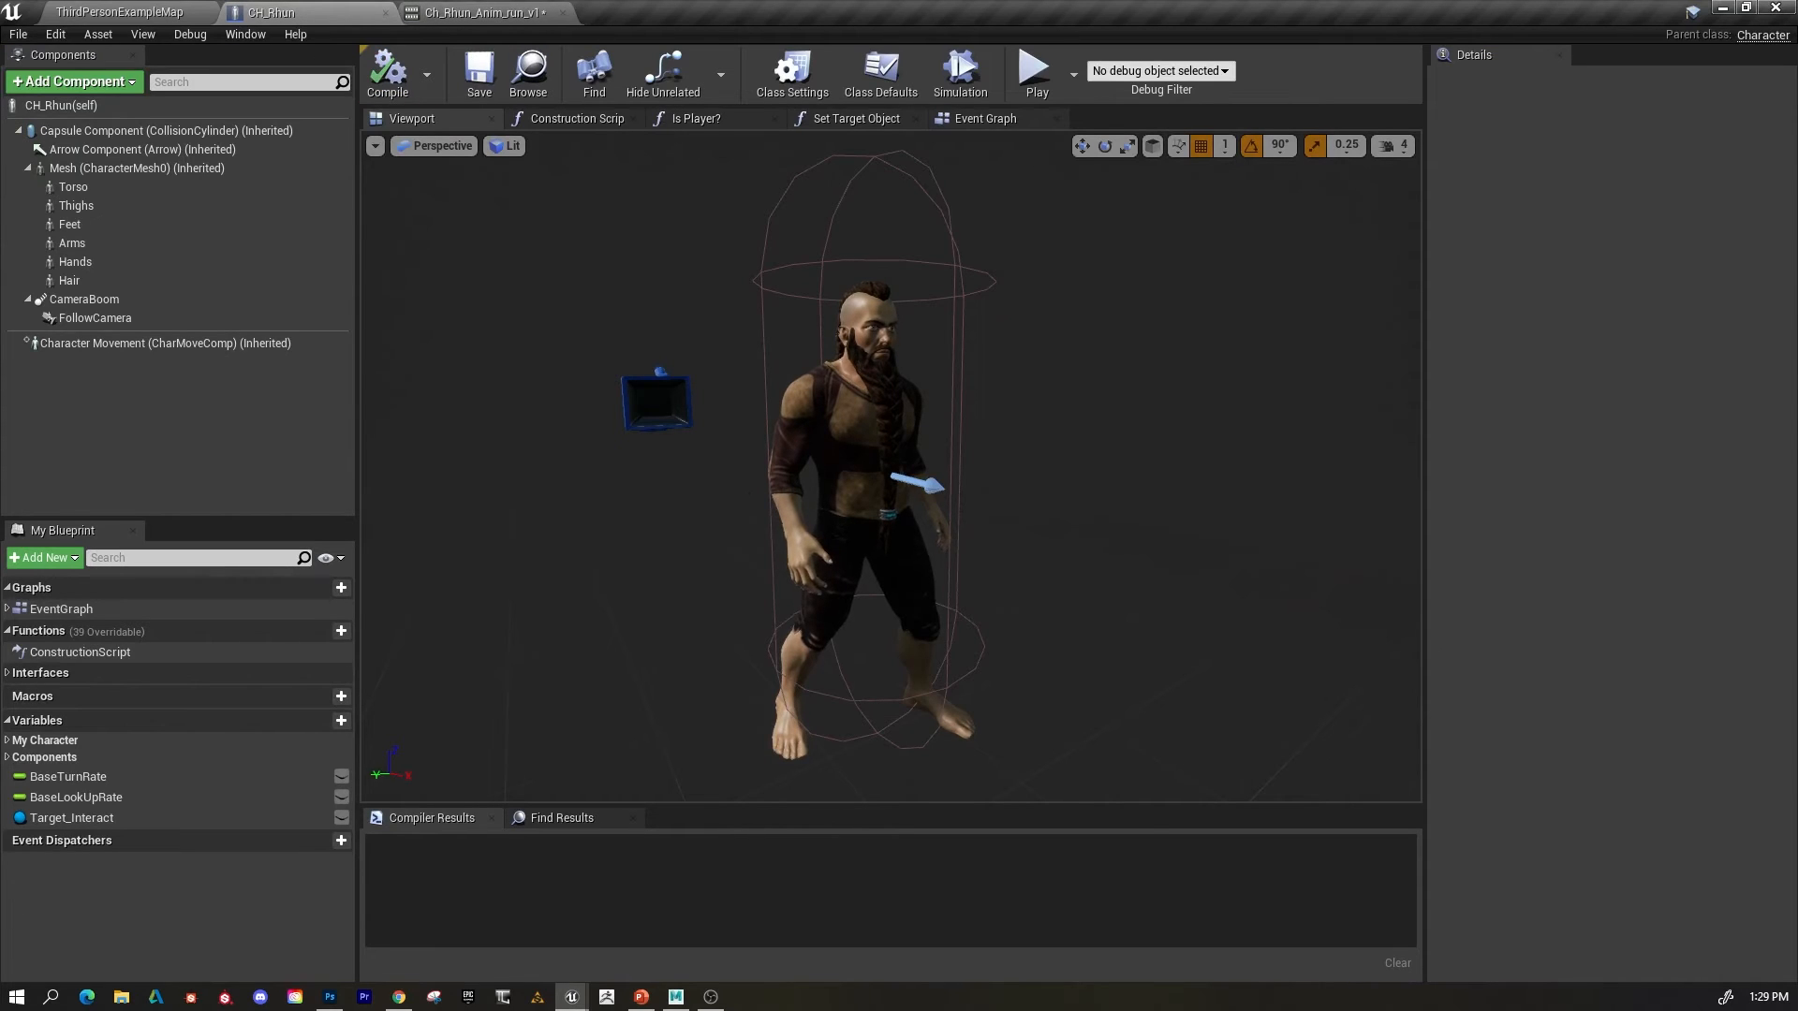
pyautogui.keyDown('alt'); pyautogui.moveTo(1056, 508); pyautogui.dragTo(1414, 580); pyautogui.keyUp('alt')
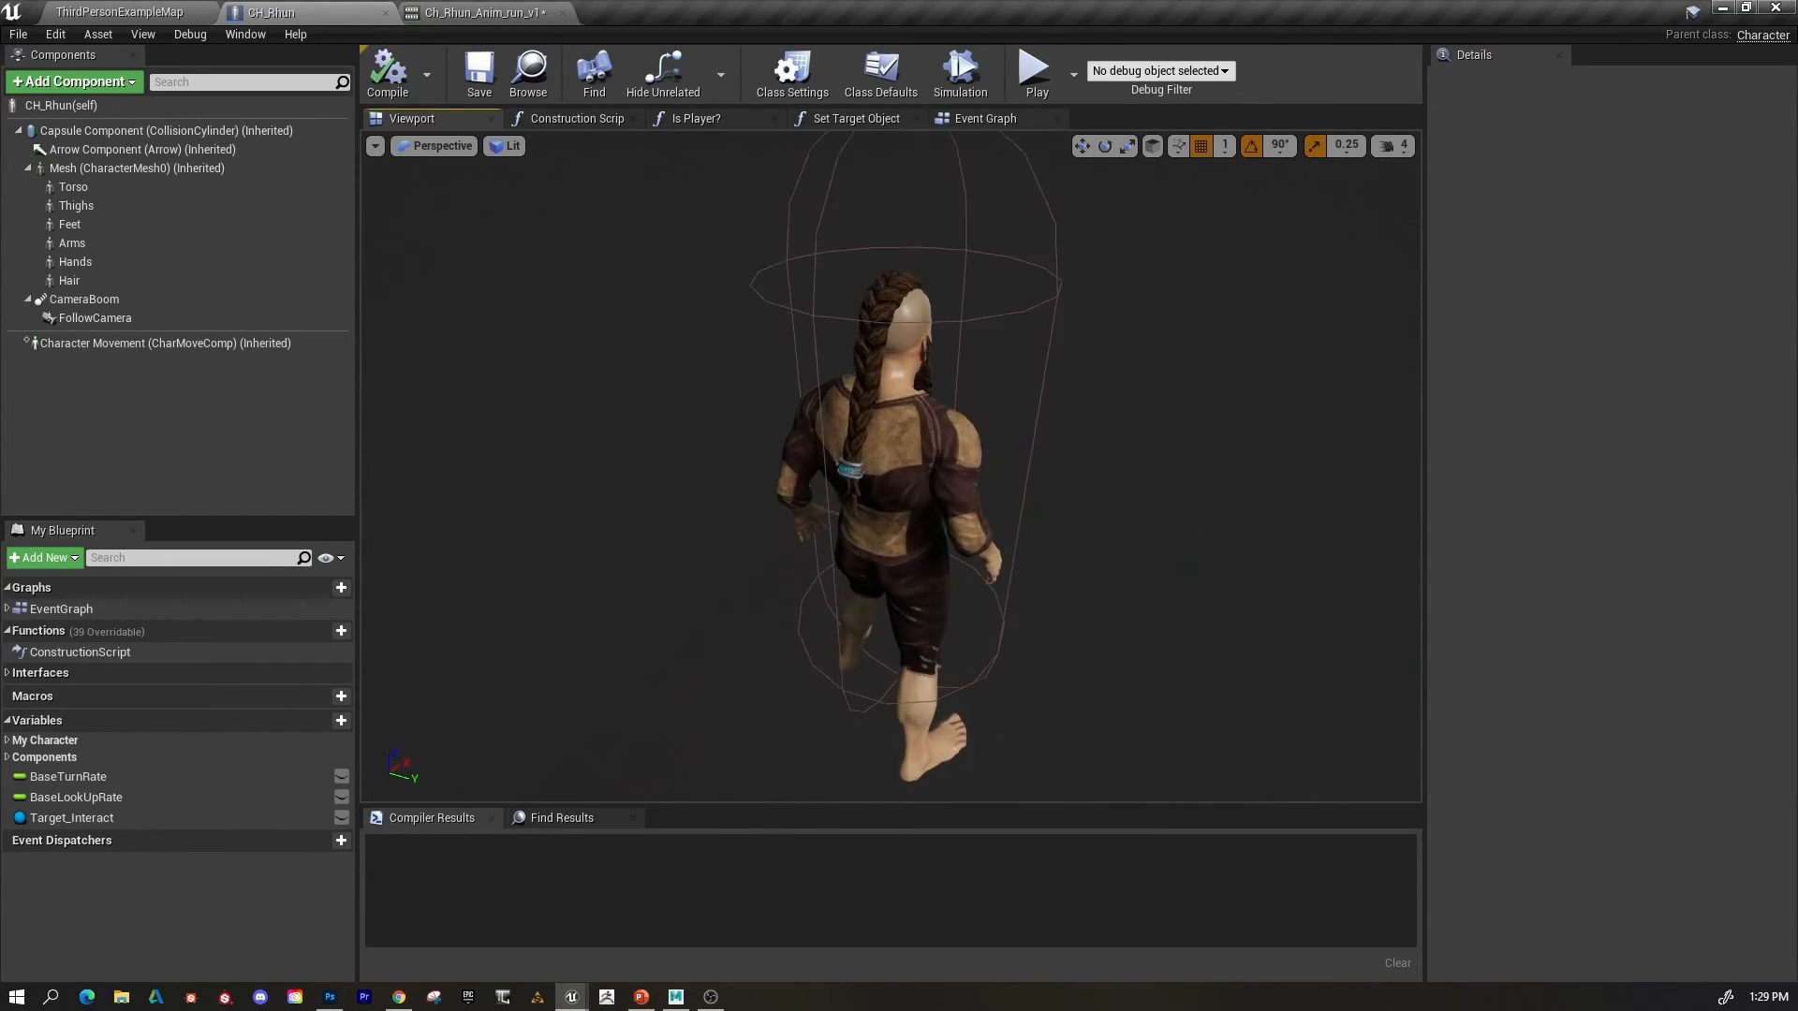
pyautogui.keyDown('alt'); pyautogui.moveTo(1056, 509); pyautogui.dragTo(1171, 509, button='right'); pyautogui.keyUp('alt')
pyautogui.keyDown('alt'); pyautogui.moveTo(943, 434); pyautogui.dragTo(1039, 433, button='right'); pyautogui.keyUp('alt')
pyautogui.keyDown('alt'); pyautogui.moveTo(1236, 486); pyautogui.dragTo(1025, 486, button='right'); pyautogui.keyUp('alt')
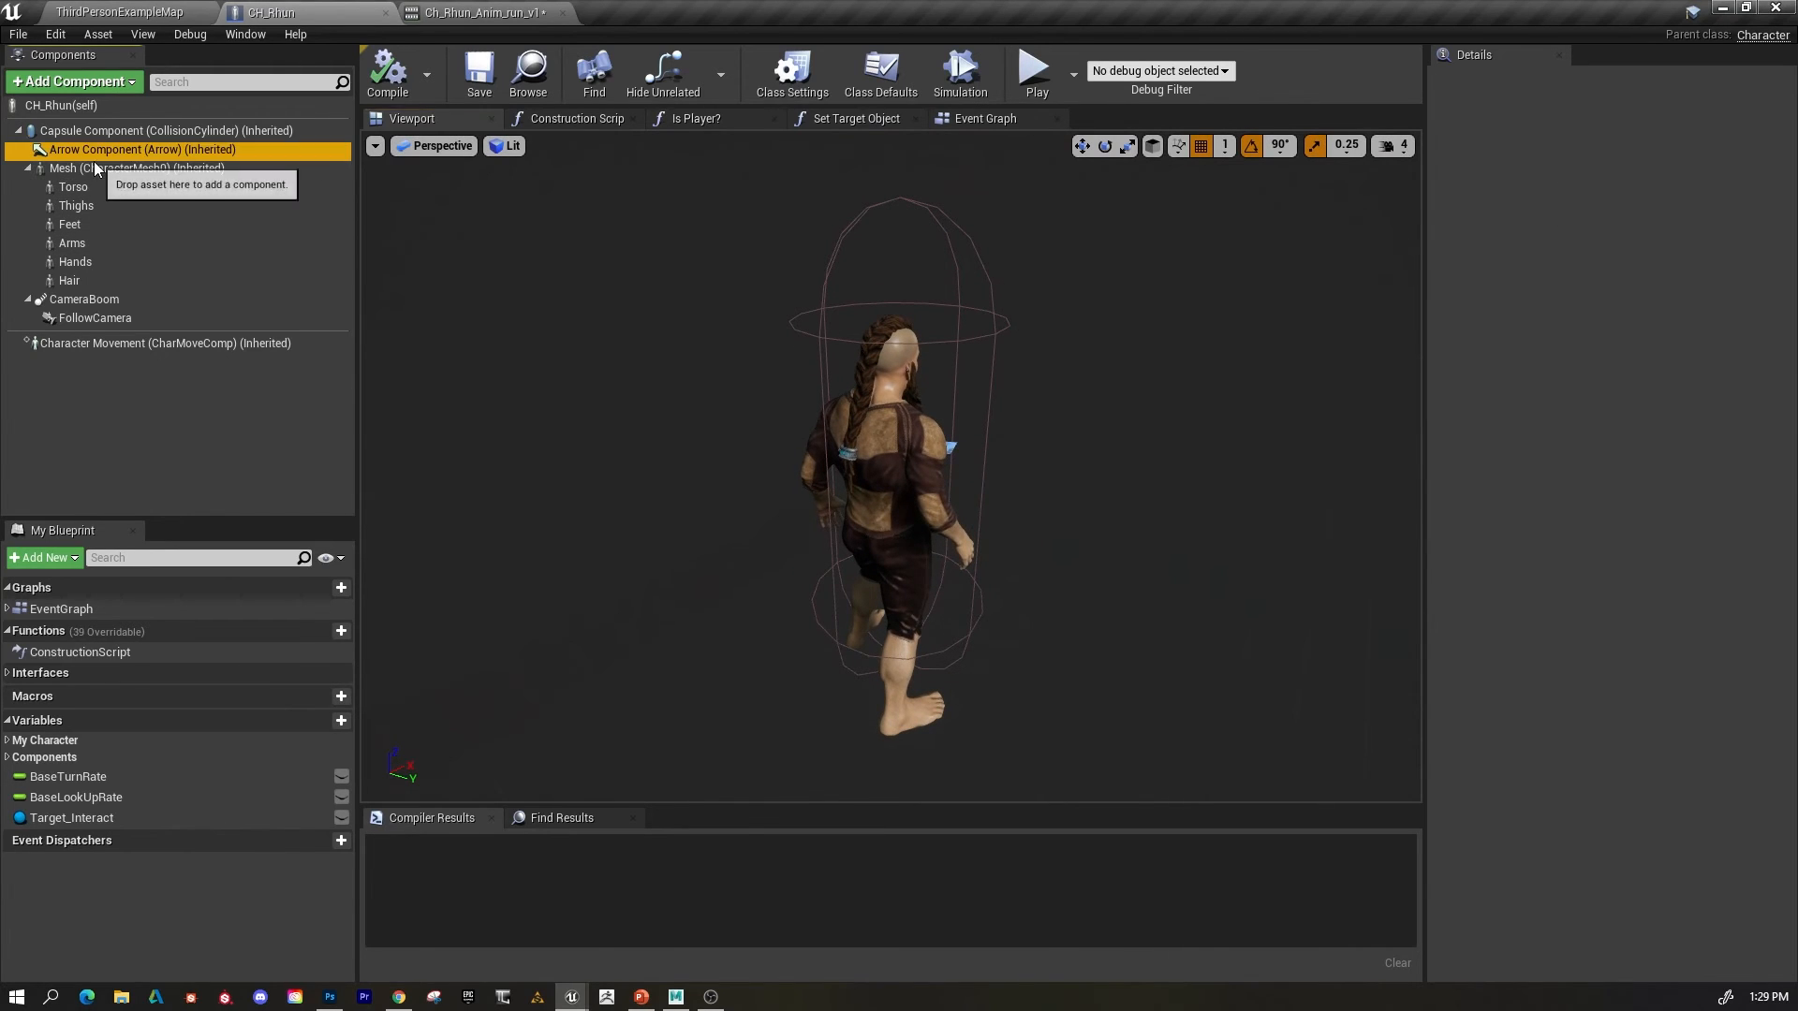
# Set the inherited Mesh component's Animation Mode to Use Animation Asset with Ch_Rhun_Anim_run_v1 as the animation to play.
pyautogui.click(131, 168)
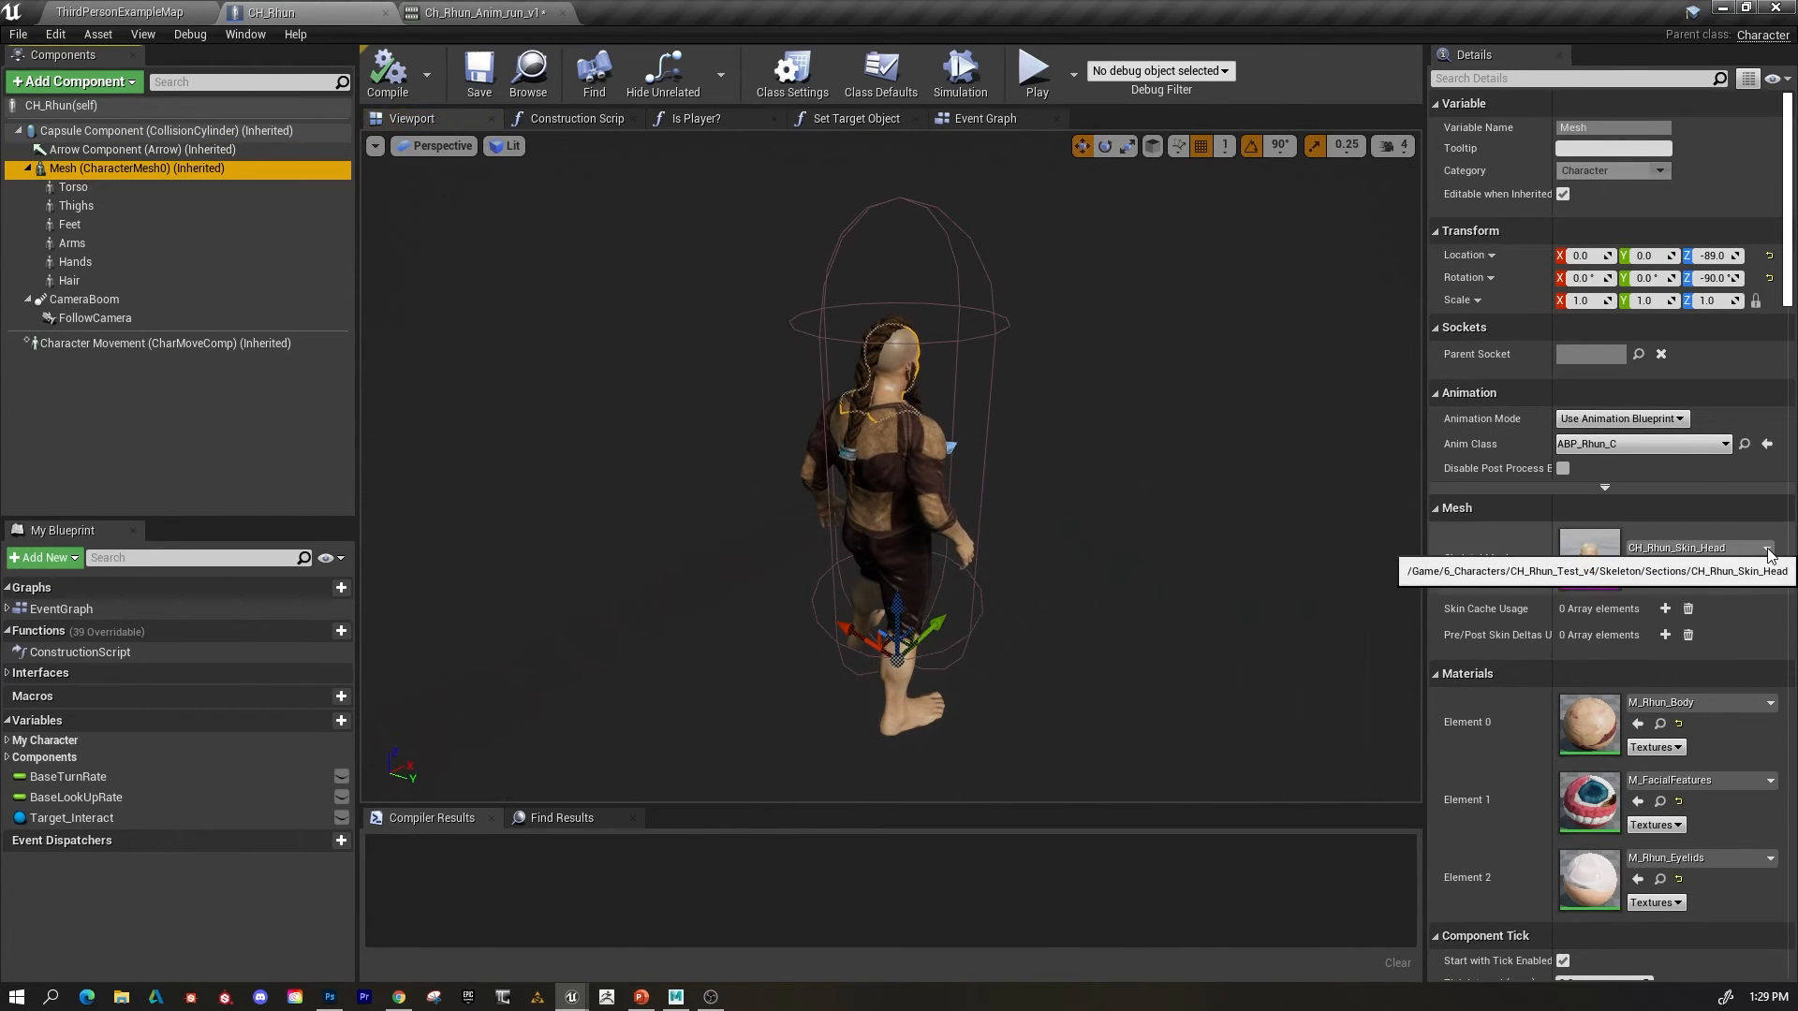
pyautogui.click(1677, 420)
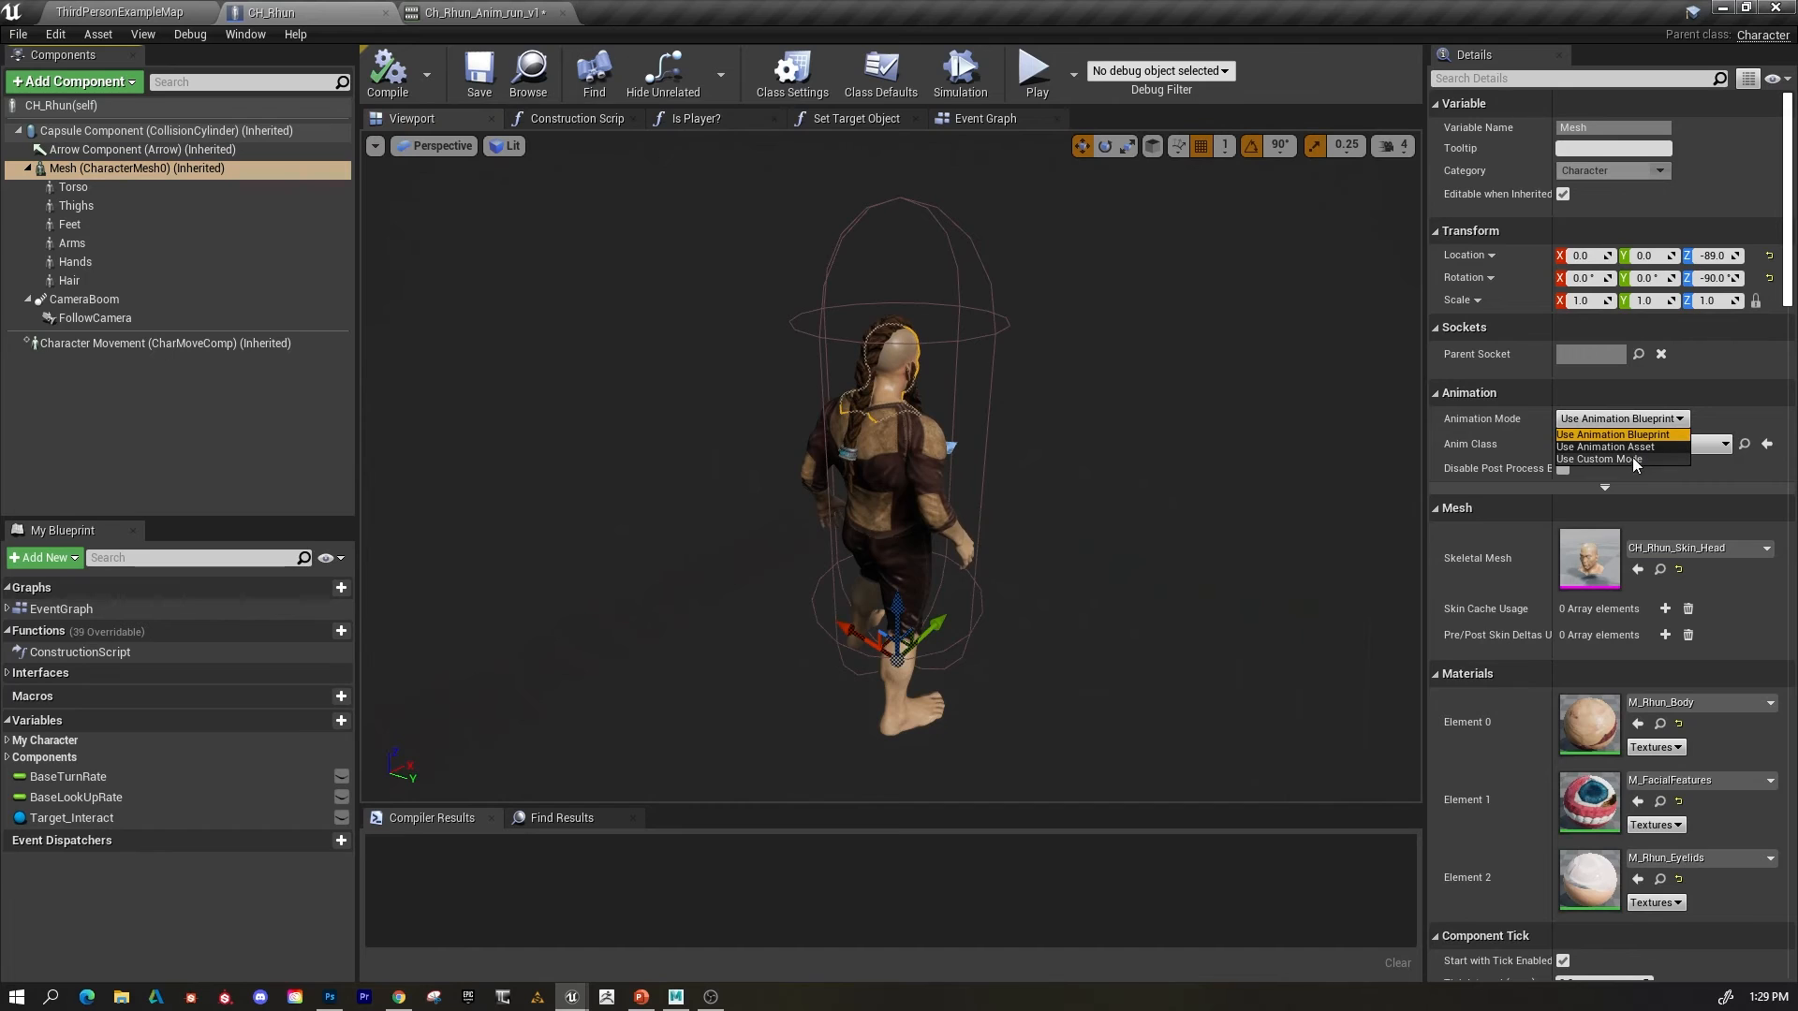
pyautogui.click(1626, 446)
pyautogui.click(1745, 464)
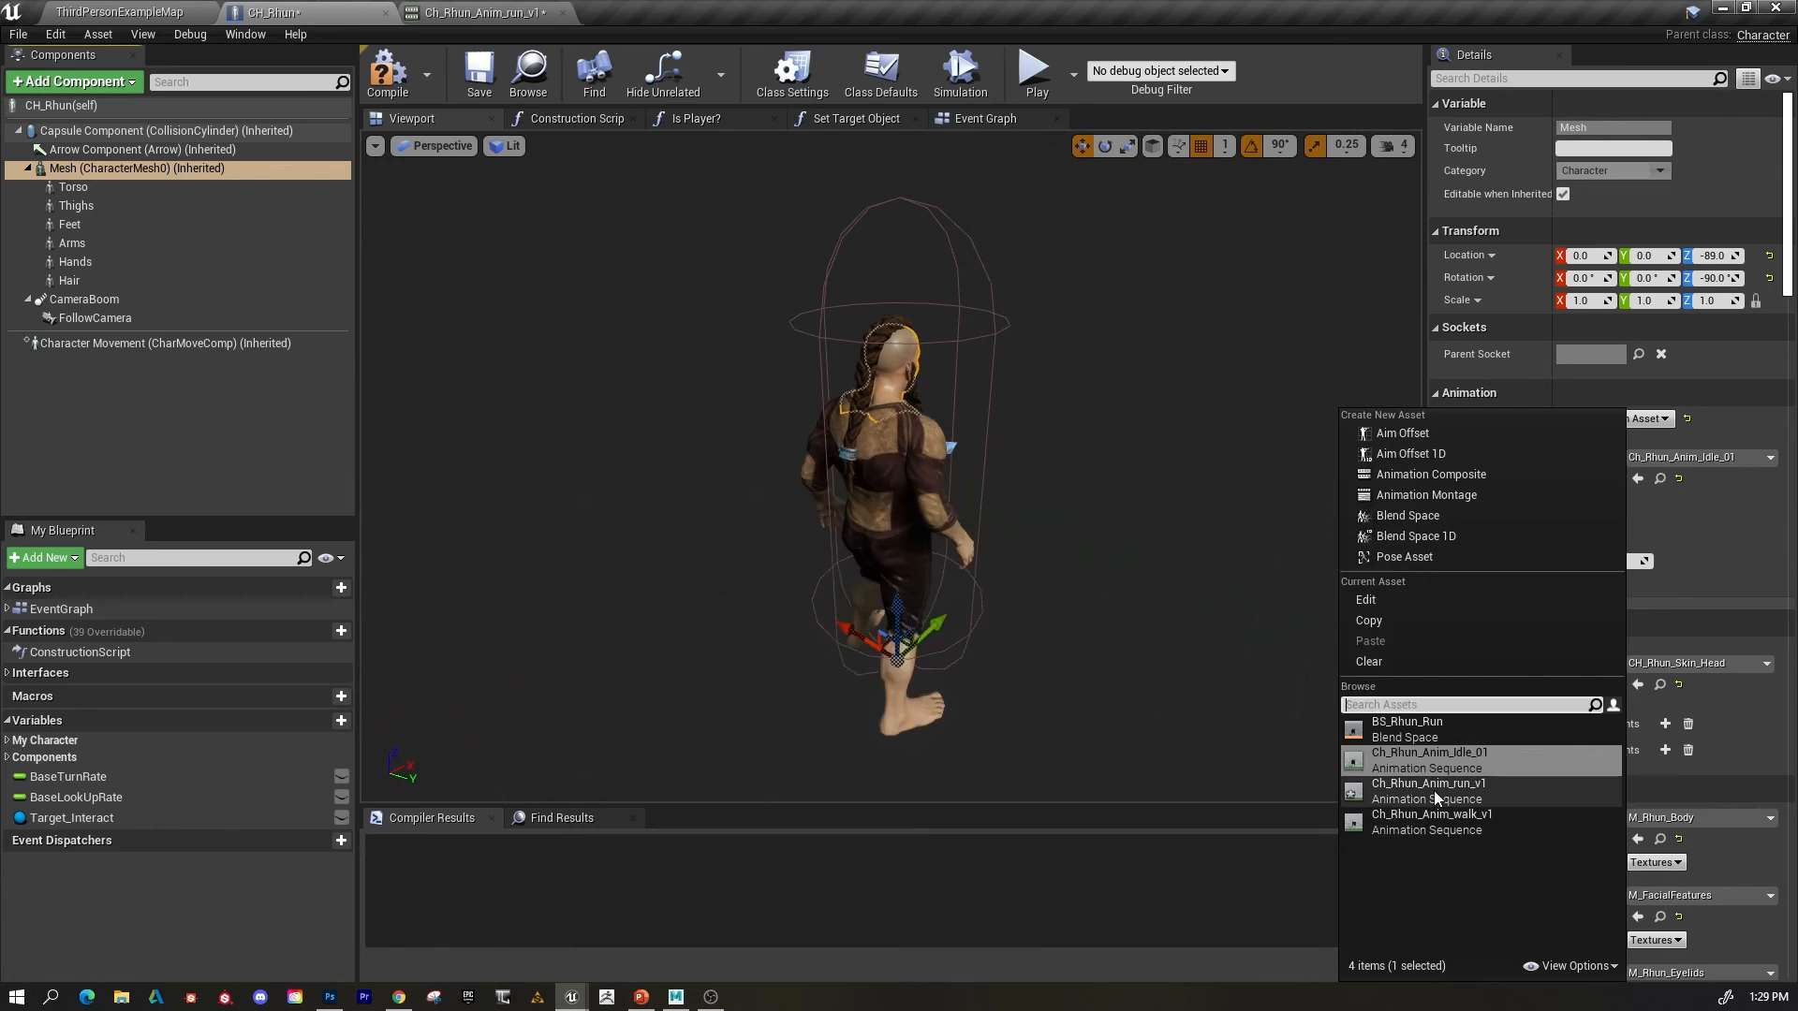
pyautogui.click(1433, 791)
# Examine the running character in the blueprint viewport from above and behind, followed by a side view.
pyautogui.scroll(8, 951, 370)
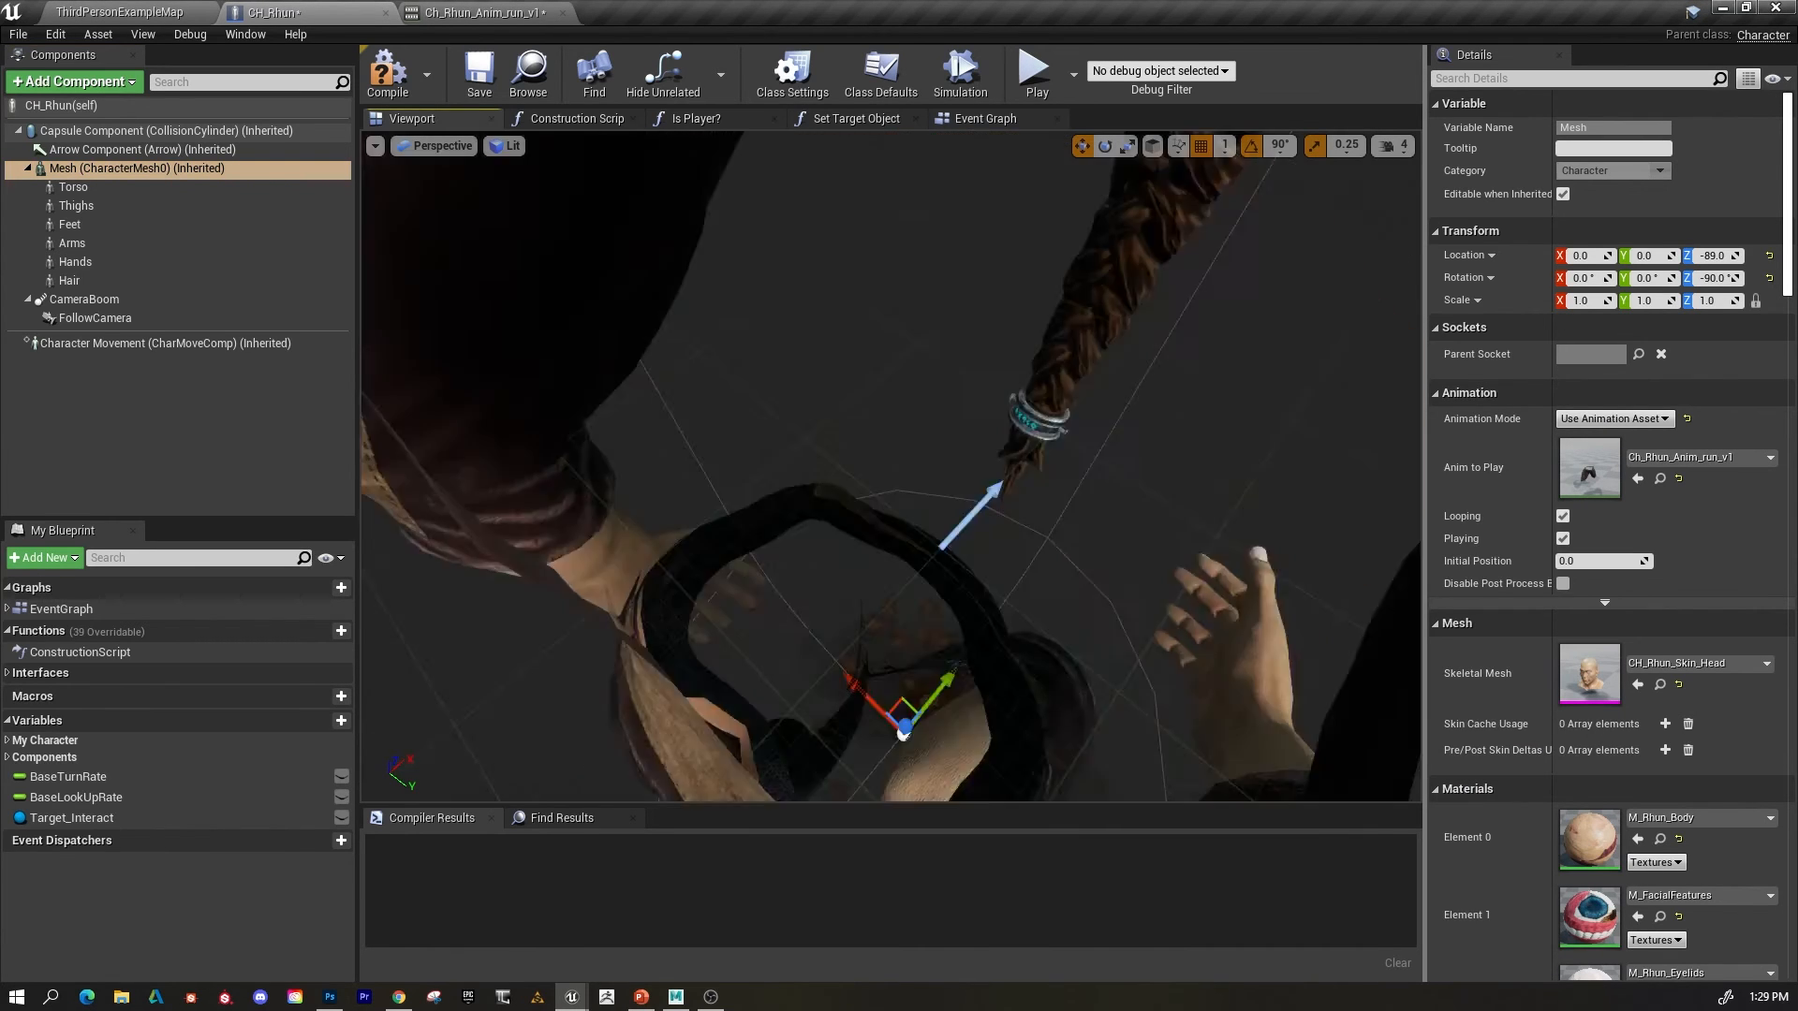
pyautogui.scroll(-3, 951, 370)
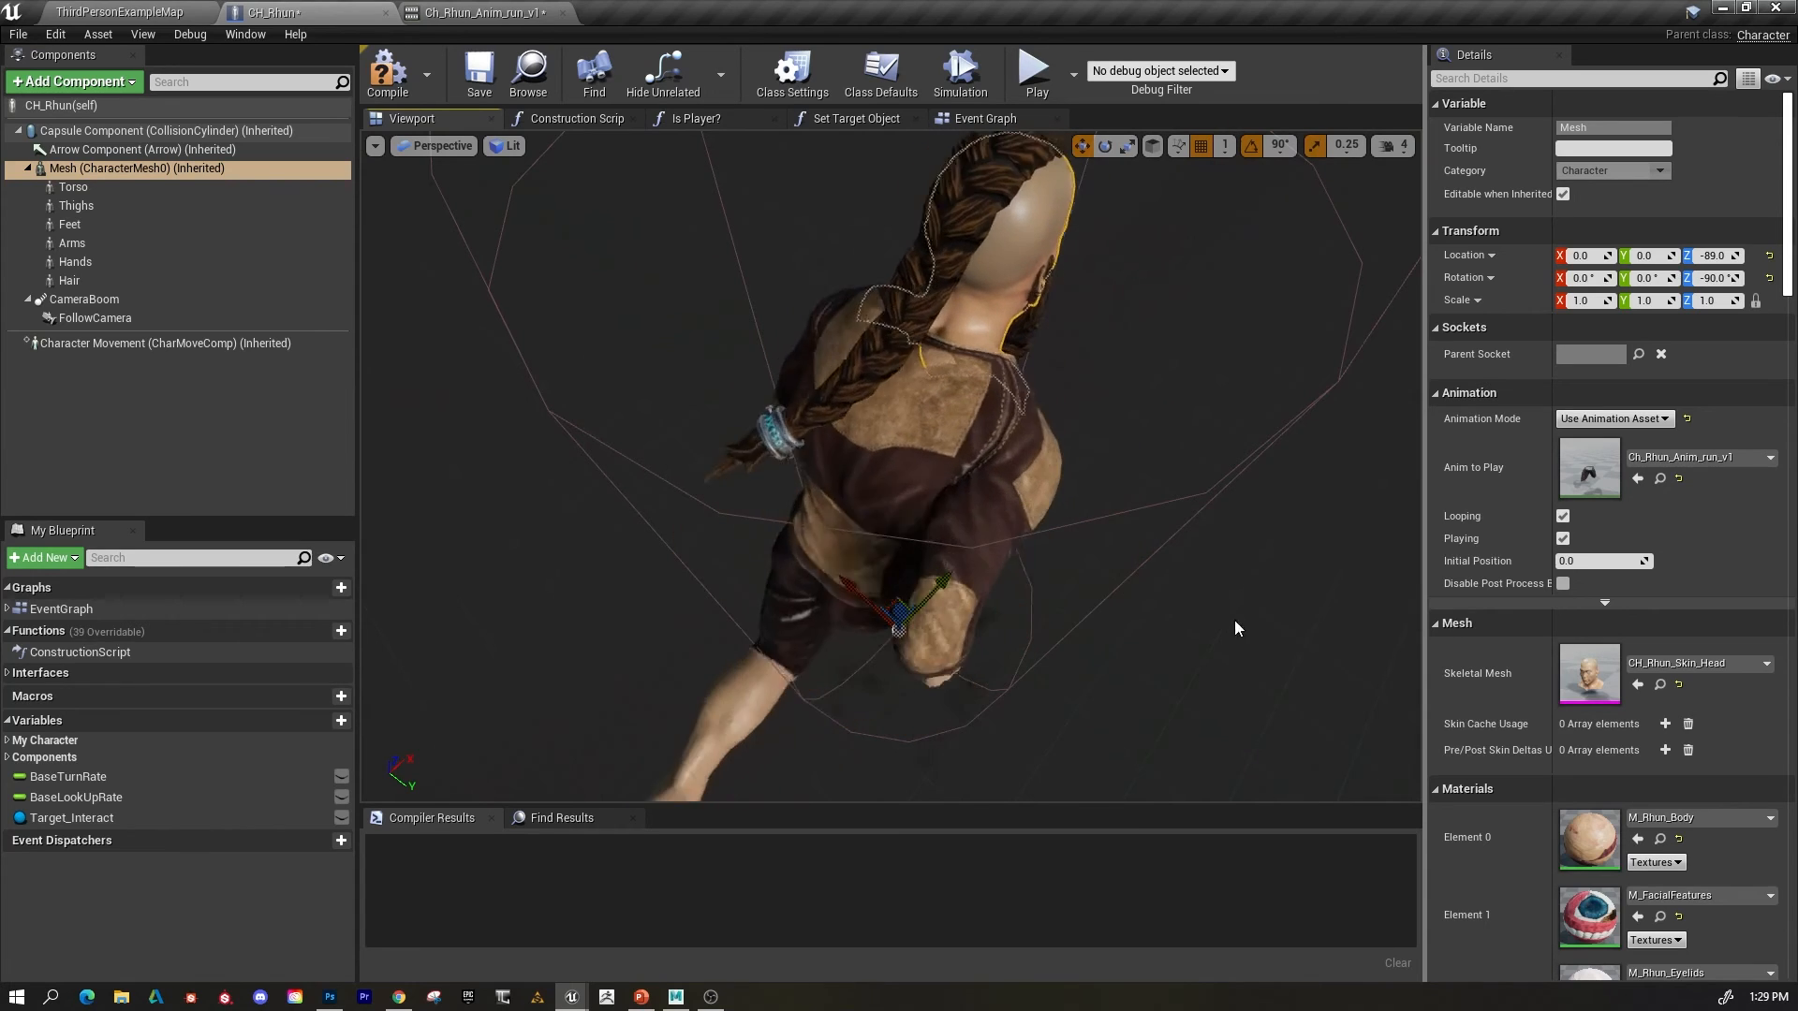
pyautogui.keyDown('alt'); pyautogui.moveTo(1326, 634); pyautogui.dragTo(1161, 431); pyautogui.keyUp('alt')
pyautogui.scroll(-8, 1326, 634)
pyautogui.keyDown('alt'); pyautogui.moveTo(1326, 634); pyautogui.dragTo(1311, 613); pyautogui.keyUp('alt')
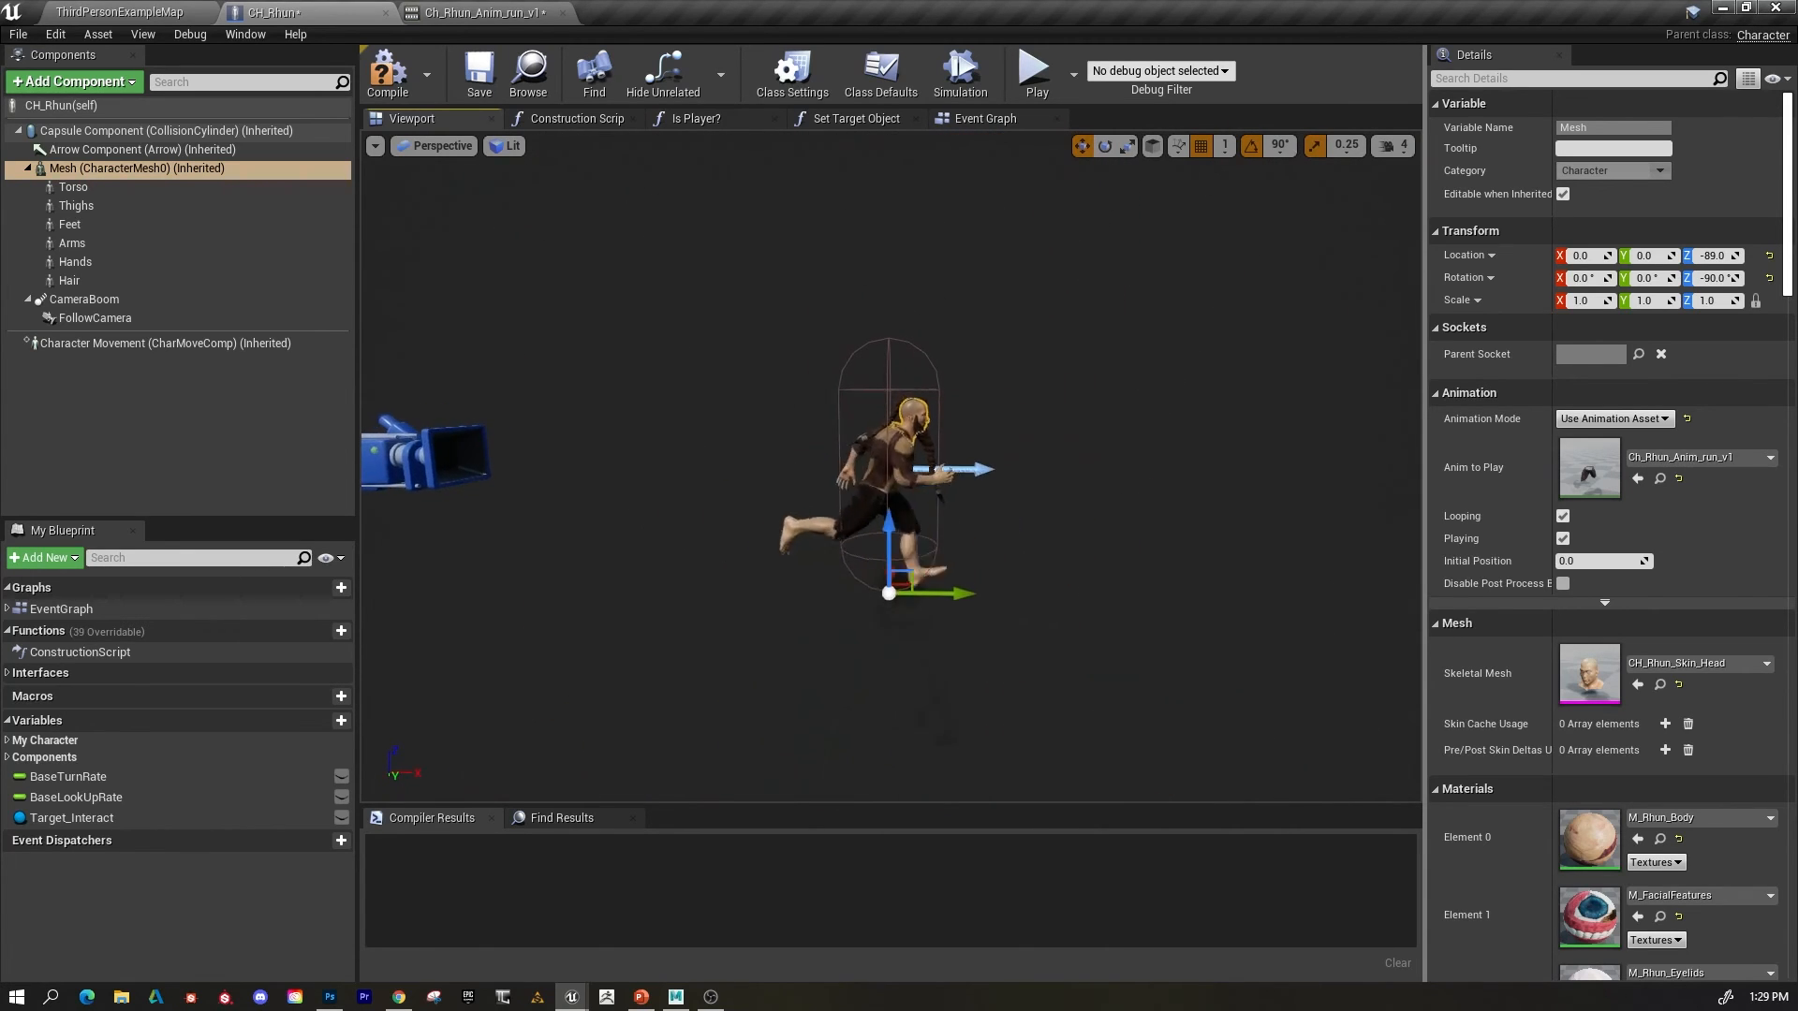
pyautogui.keyDown('alt'); pyautogui.moveTo(1196, 618); pyautogui.dragTo(1150, 568, button='right'); pyautogui.keyUp('alt')
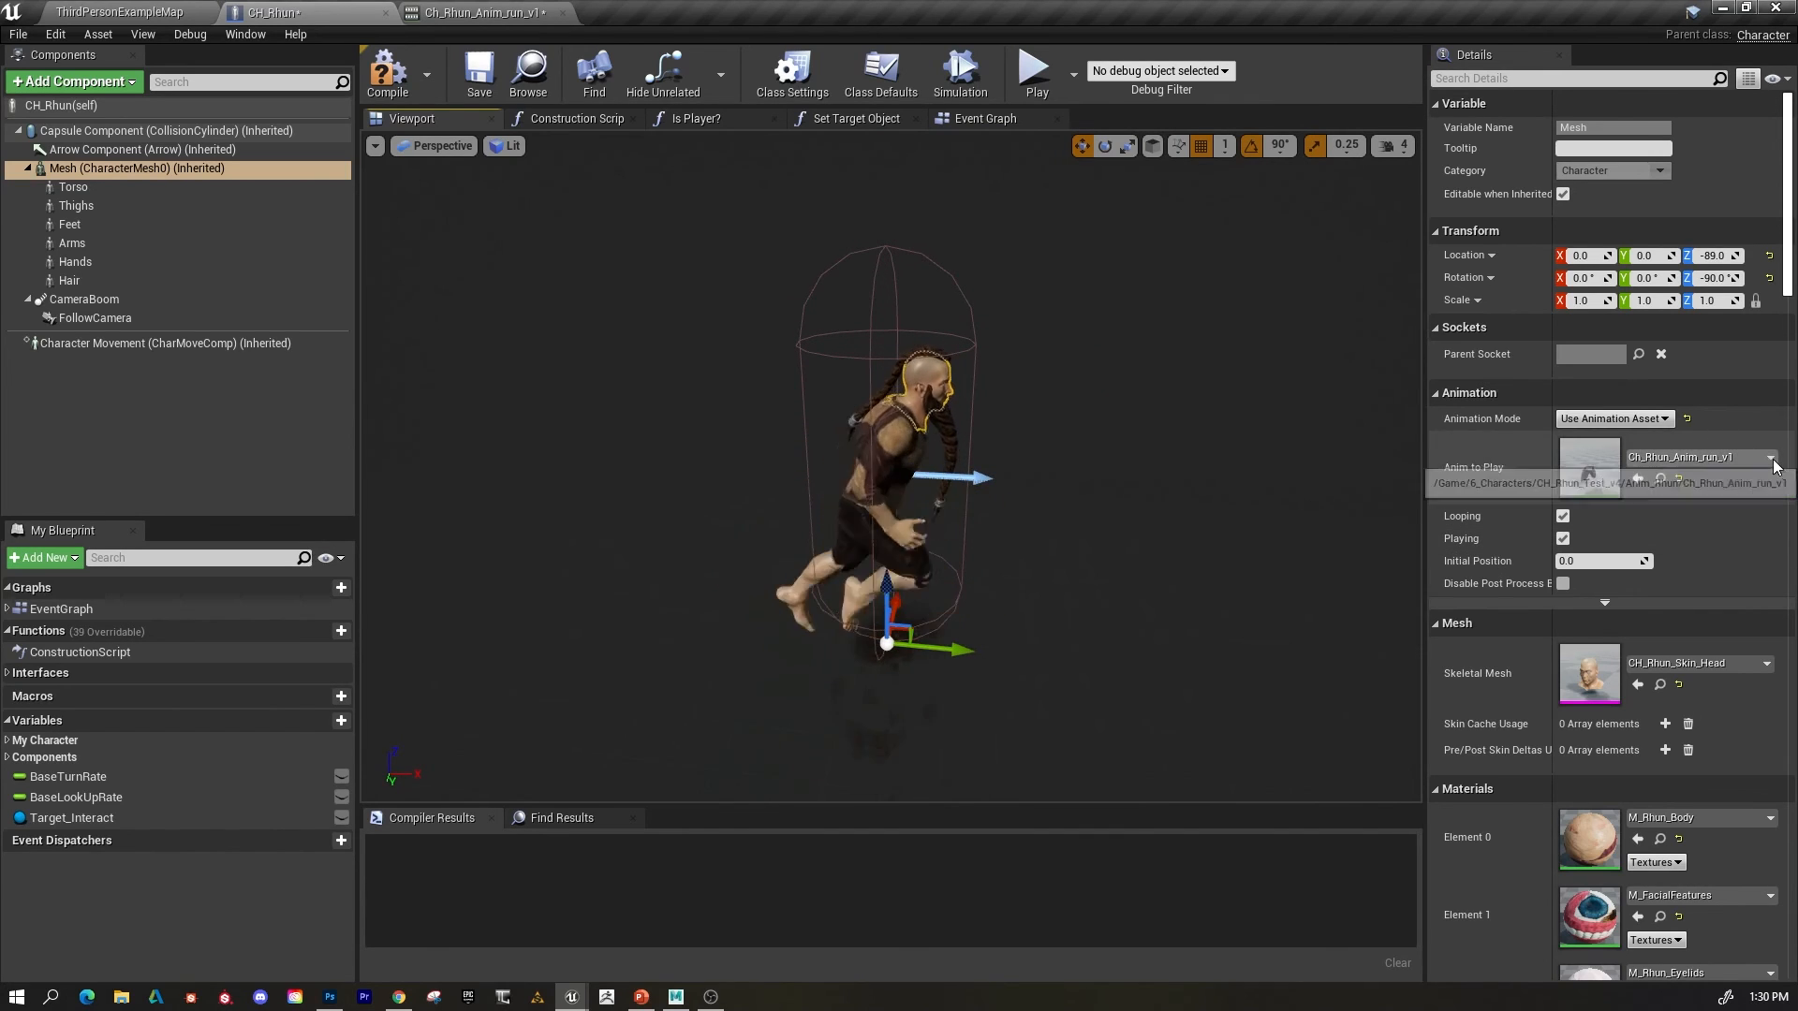
# Set the Mesh component's Animation Mode back to Use Animation Blueprint and view the character from the front.
pyautogui.click(1742, 457)
pyautogui.click(1728, 514)
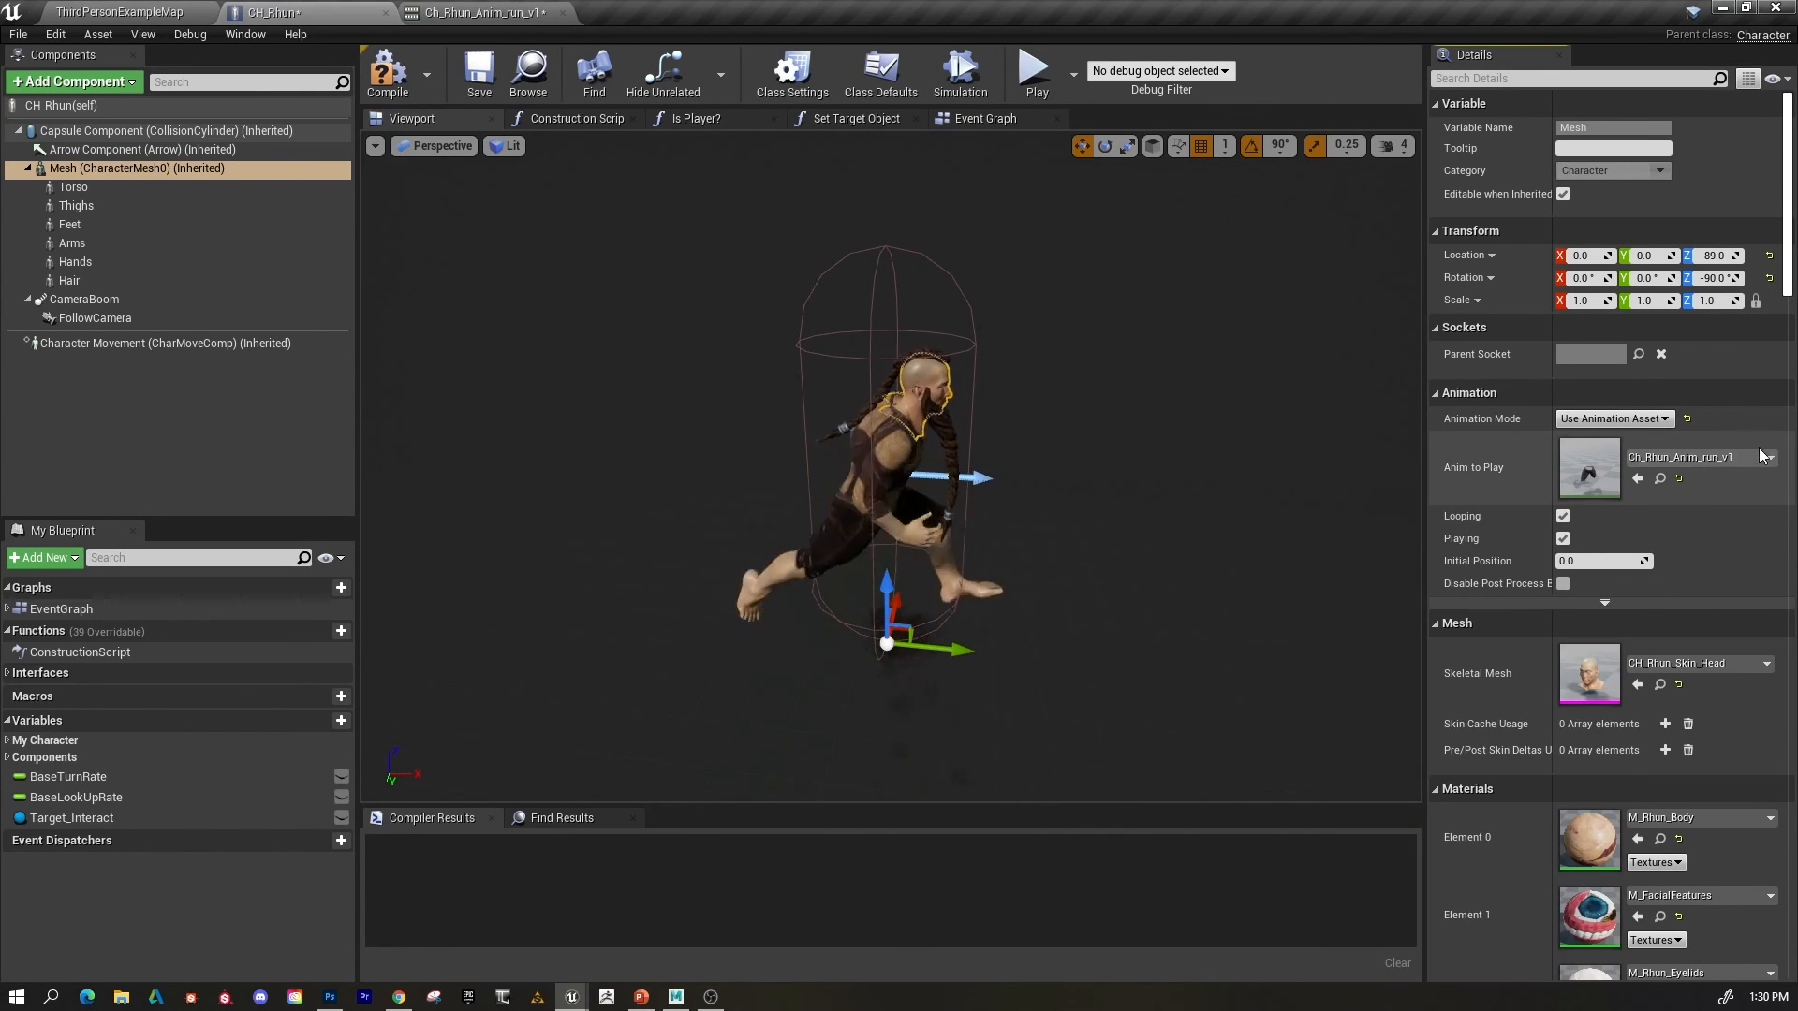
pyautogui.click(1664, 418)
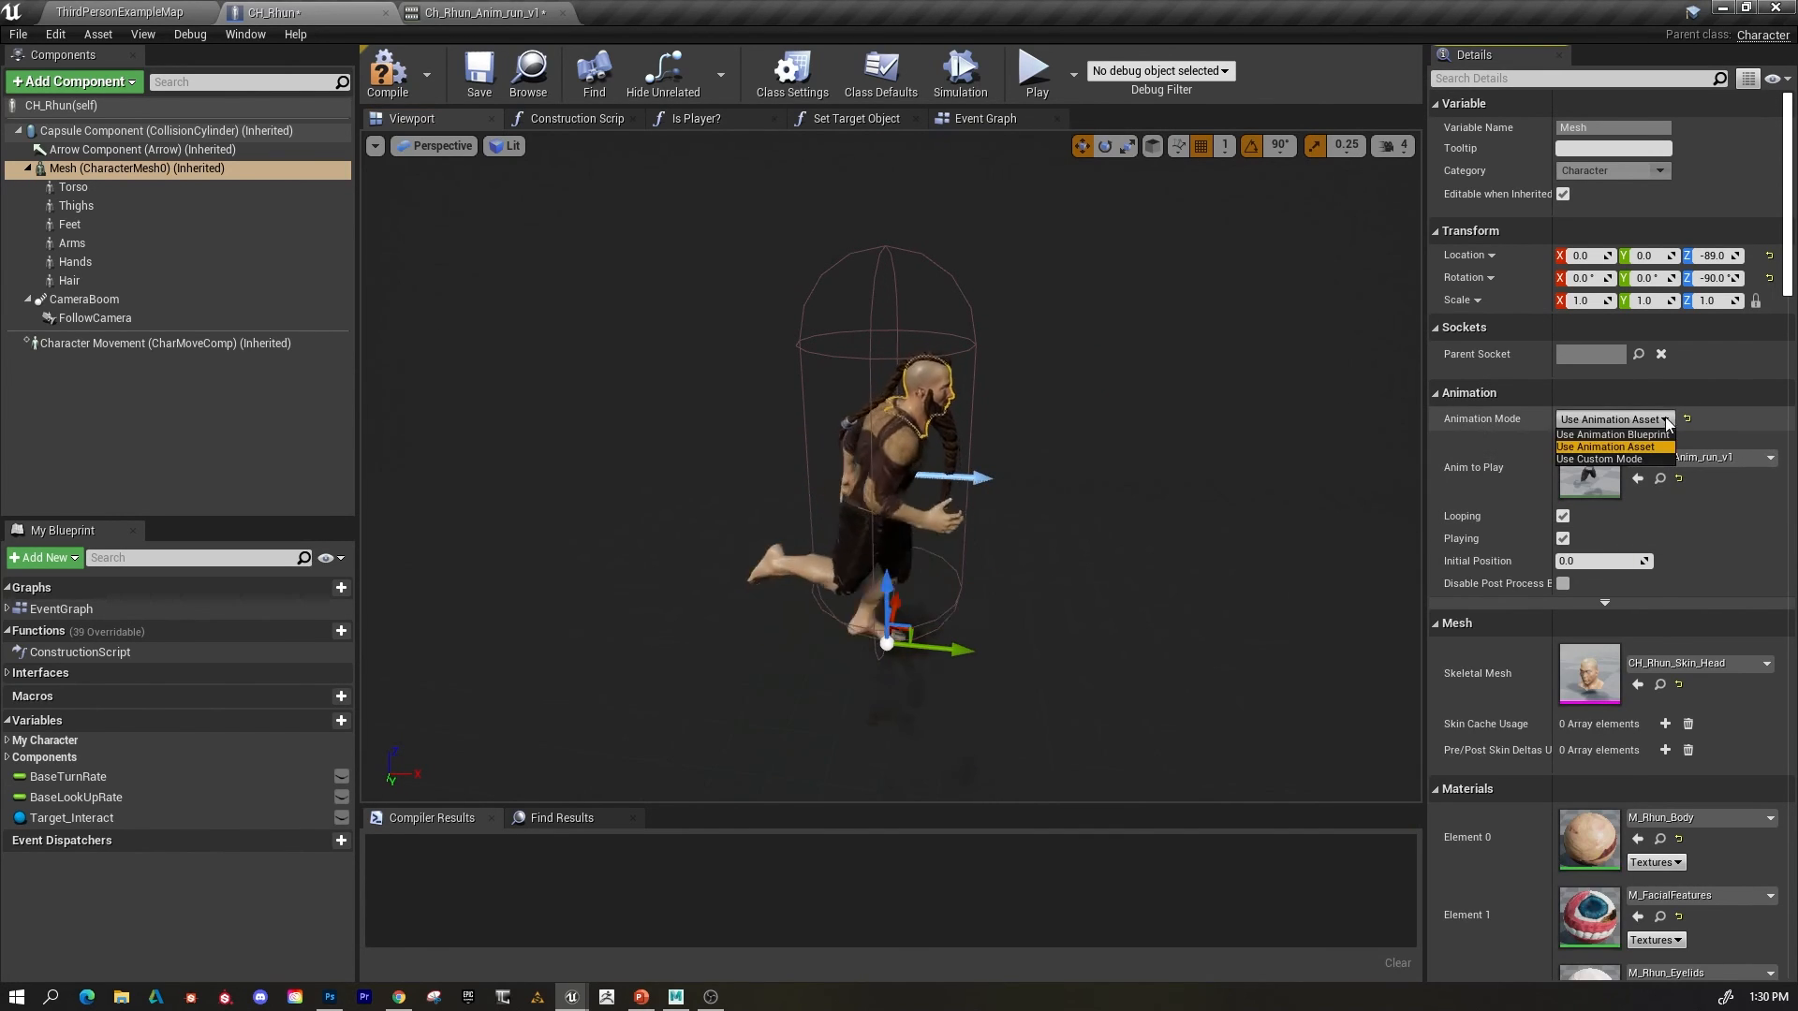
pyautogui.click(1611, 435)
pyautogui.keyDown('alt'); pyautogui.moveTo(1198, 580); pyautogui.dragTo(1021, 562); pyautogui.keyUp('alt')
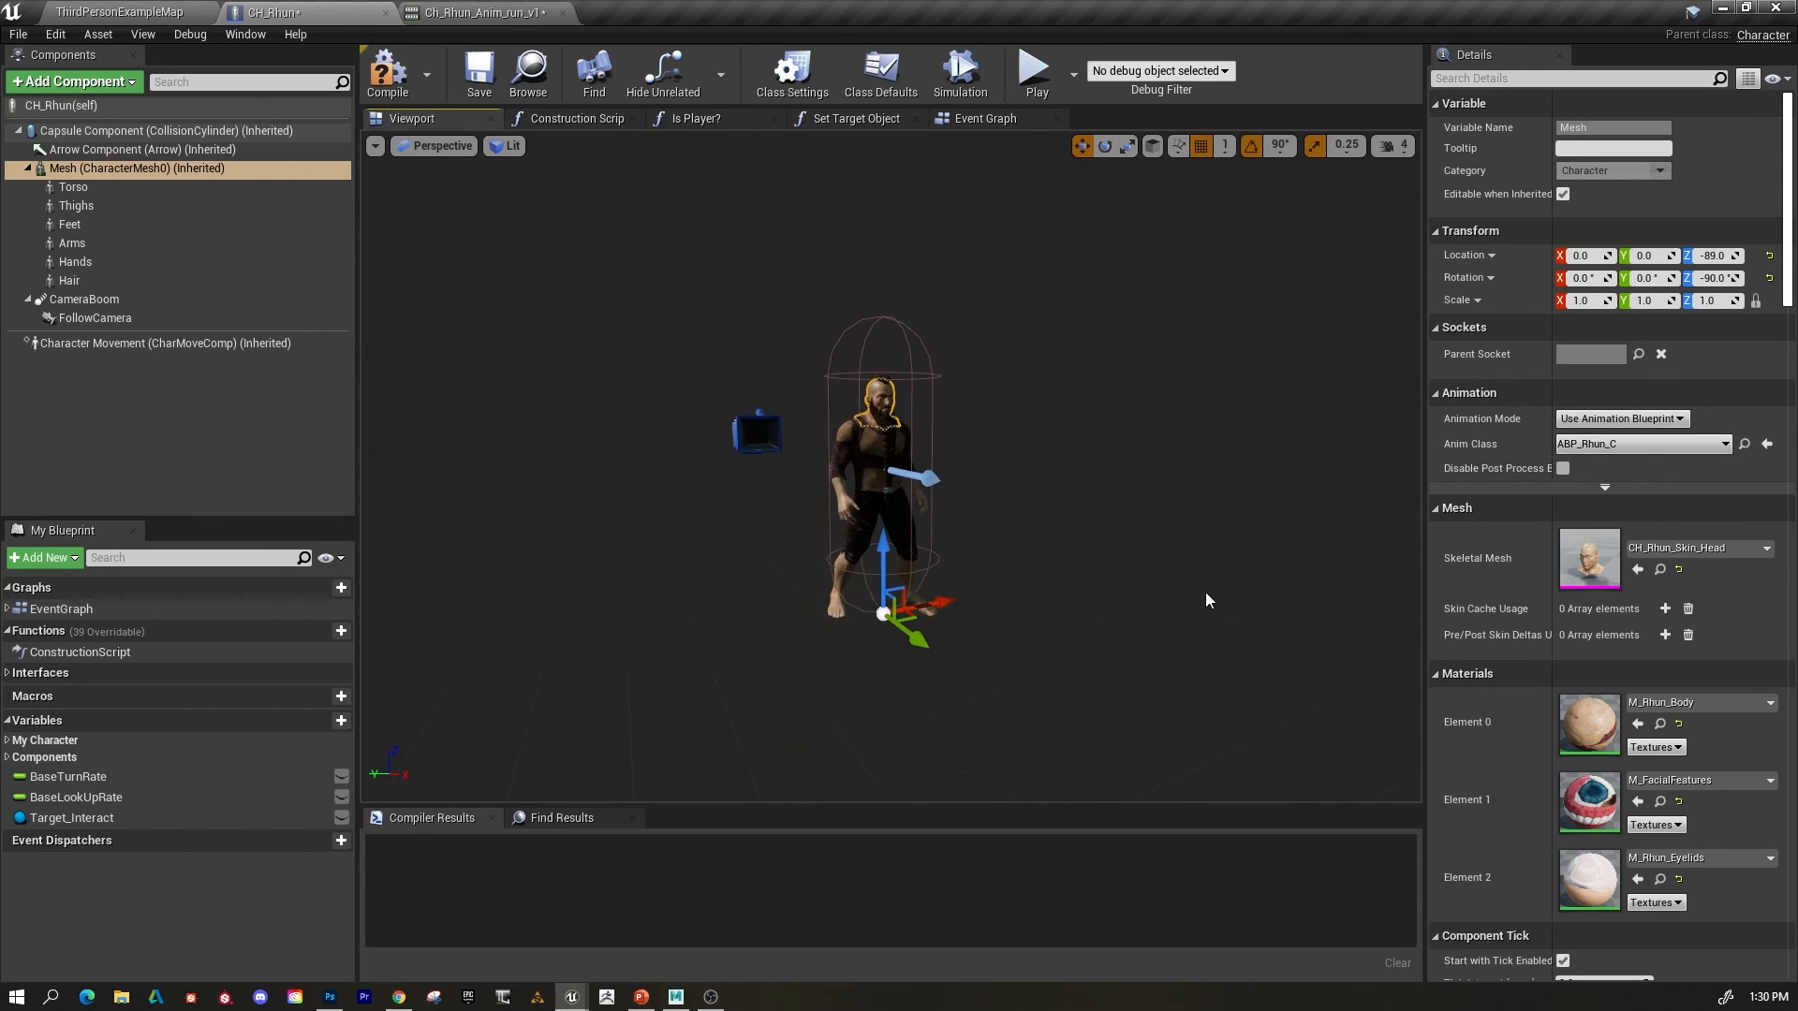